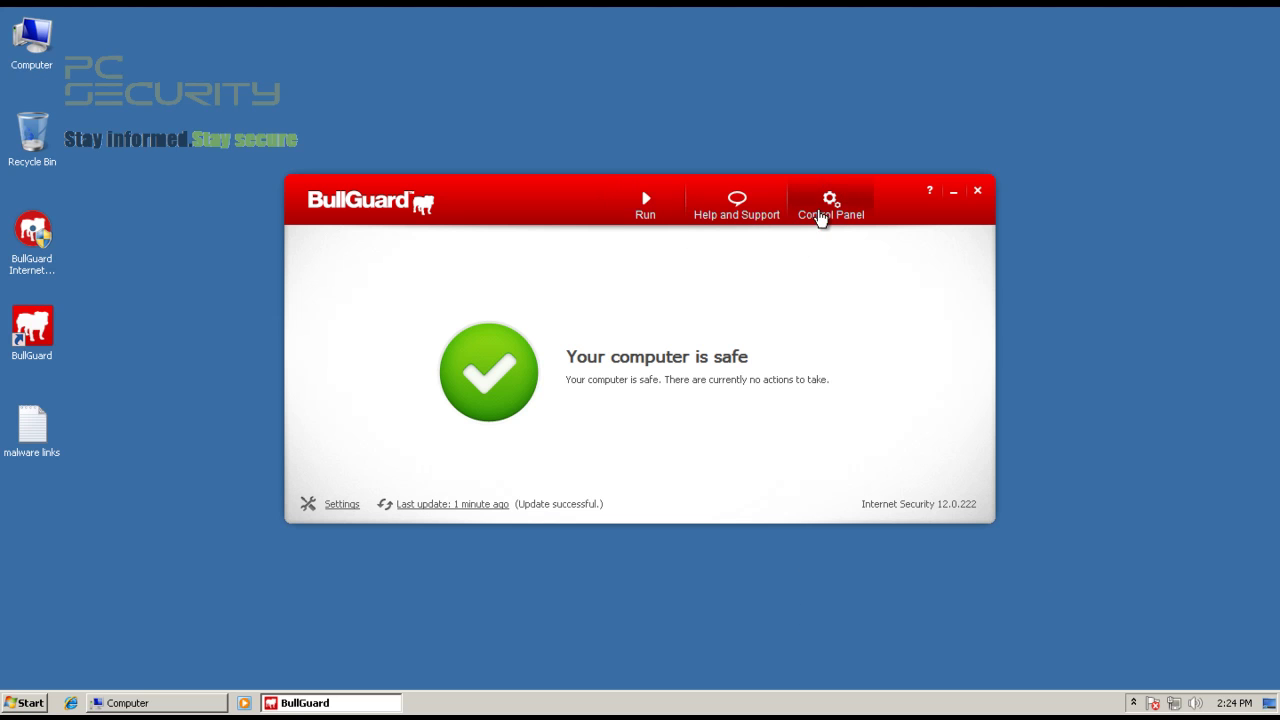
Step: Review the Run, Help and Support, and Control Panel sections of BullGuard, and dismiss the Inspector notification
click(647, 207)
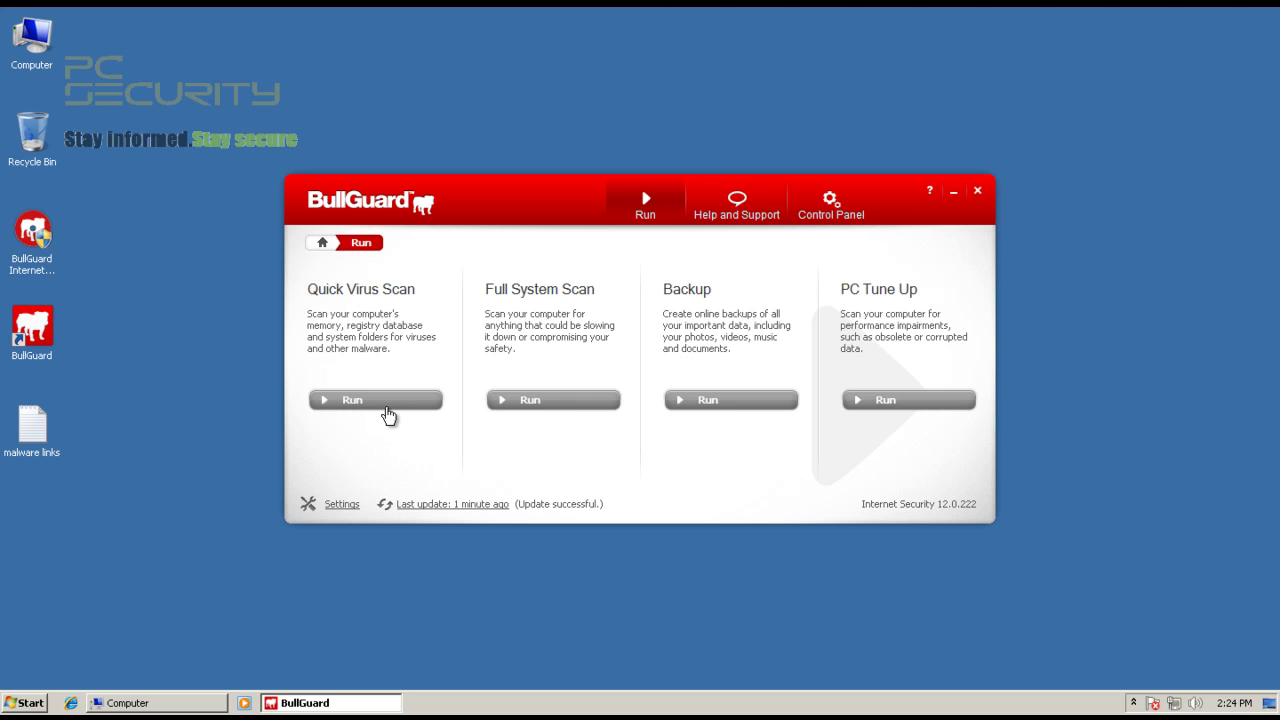
click(572, 408)
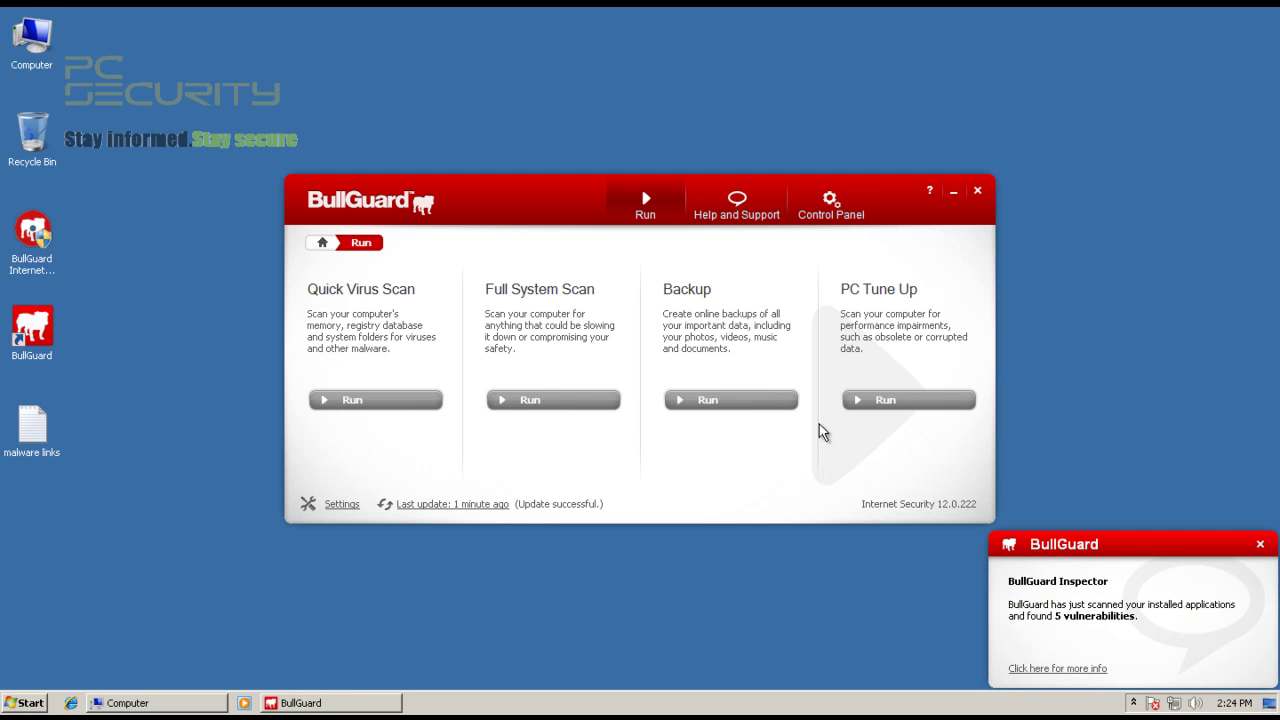
click(1260, 546)
click(750, 205)
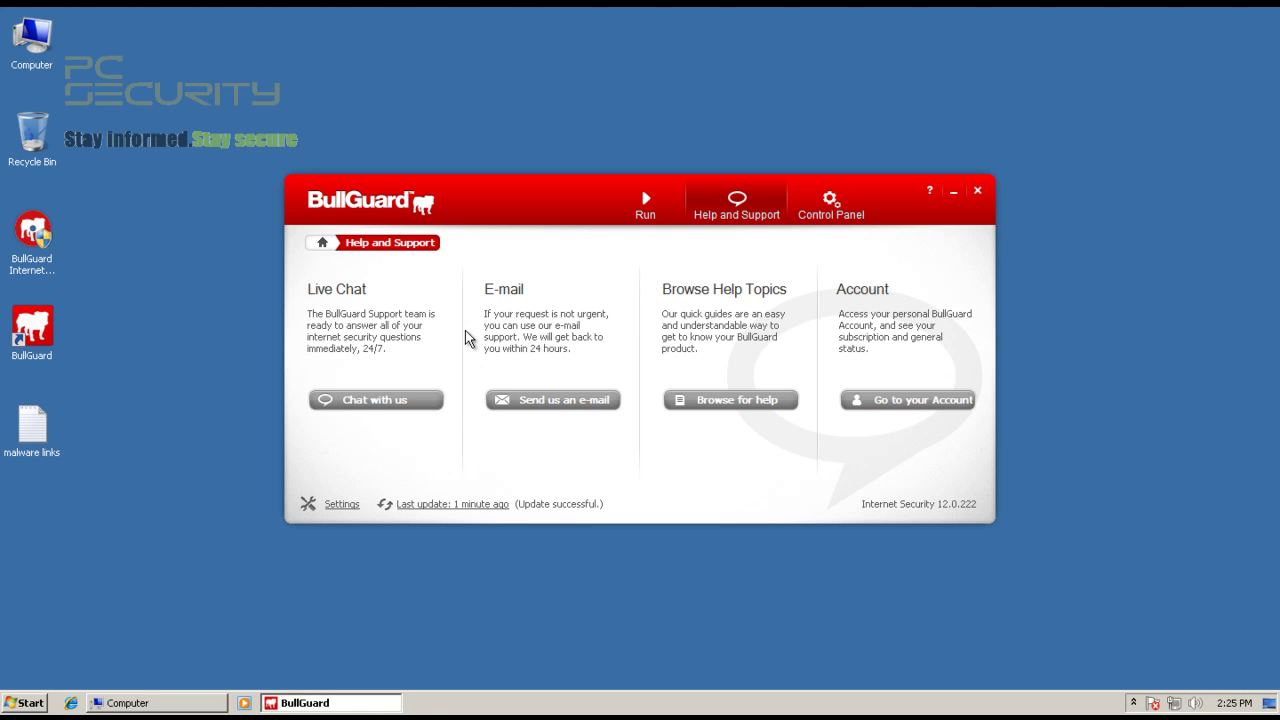
click(840, 218)
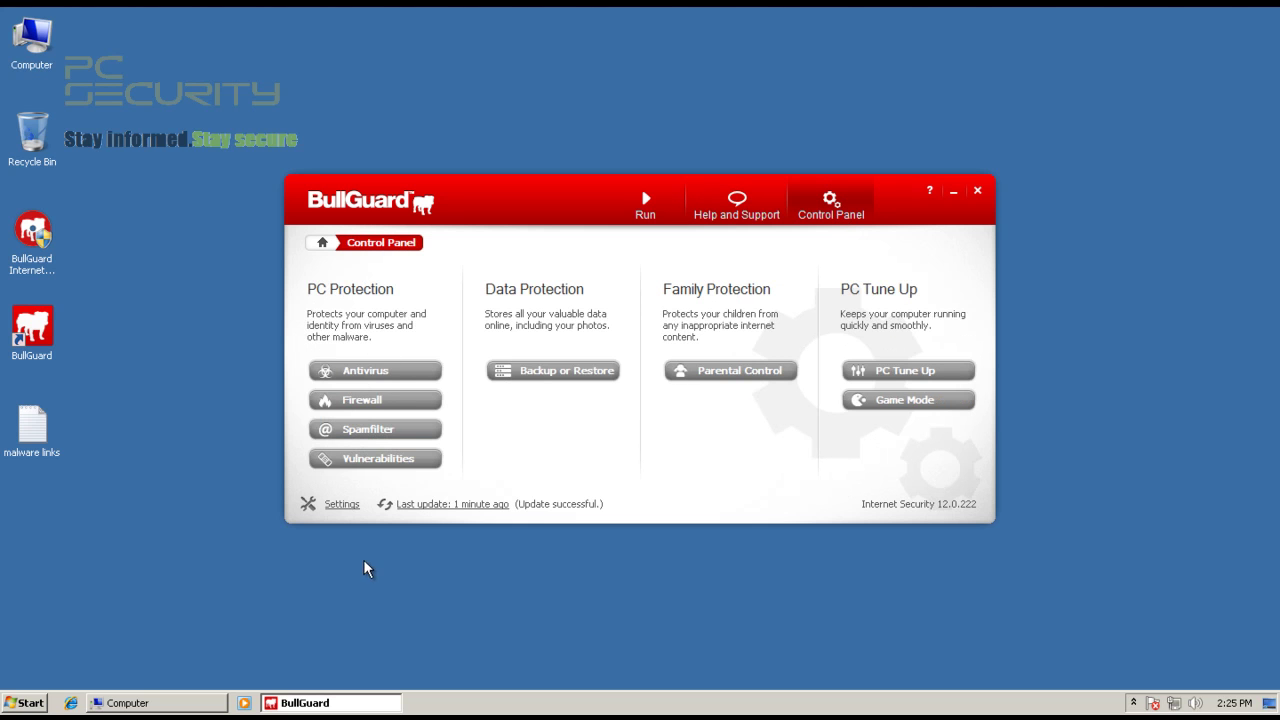
click(650, 217)
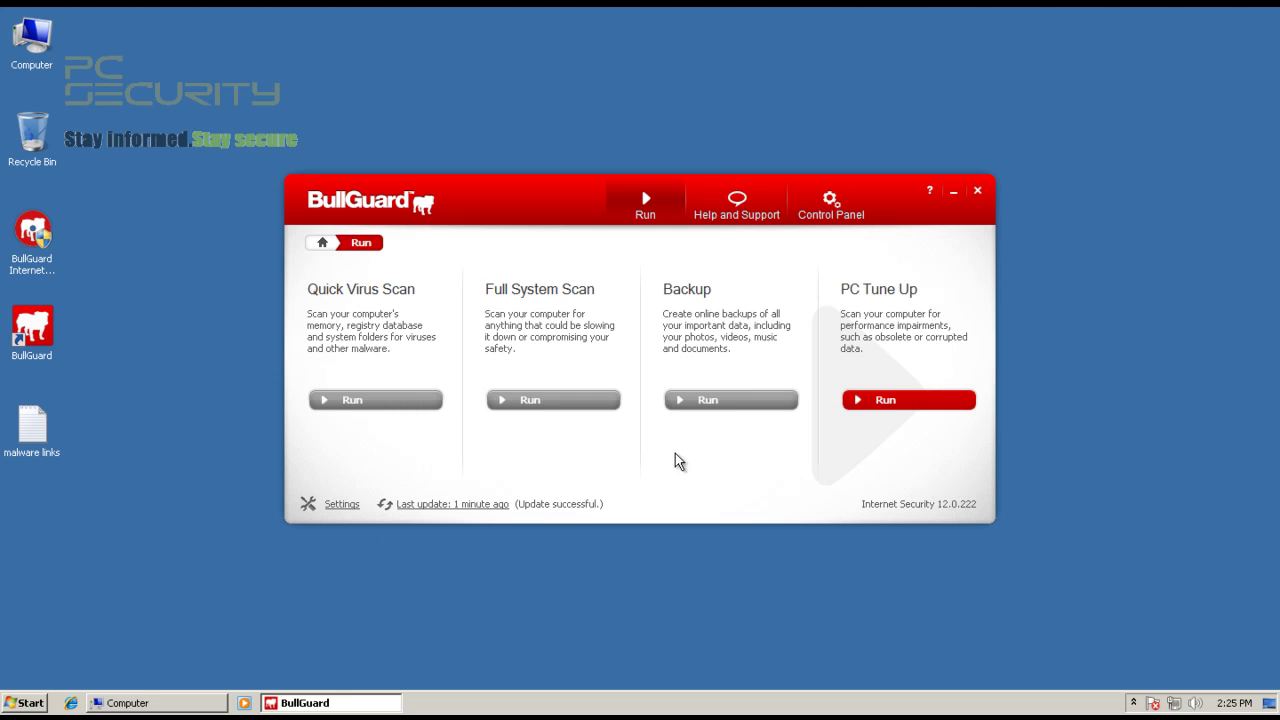
Step: Open the BullGuard settings and review the General, Updates and Account pages
click(338, 505)
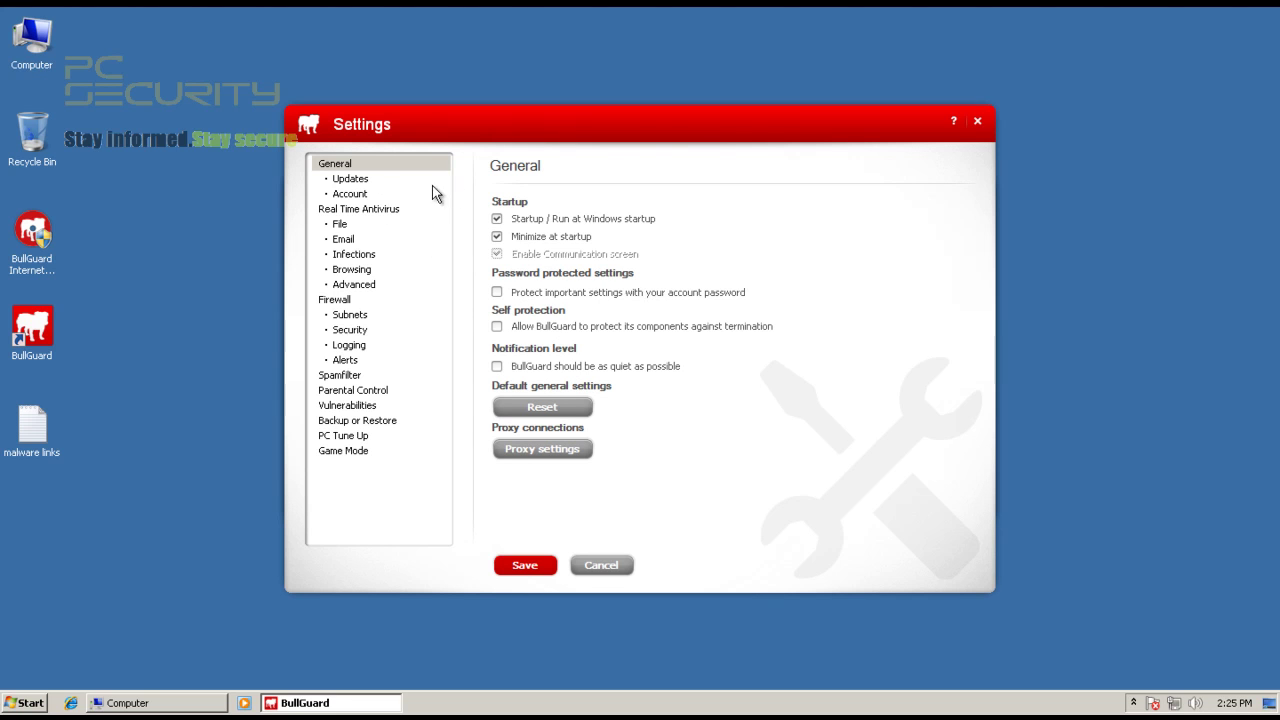
click(356, 180)
click(395, 161)
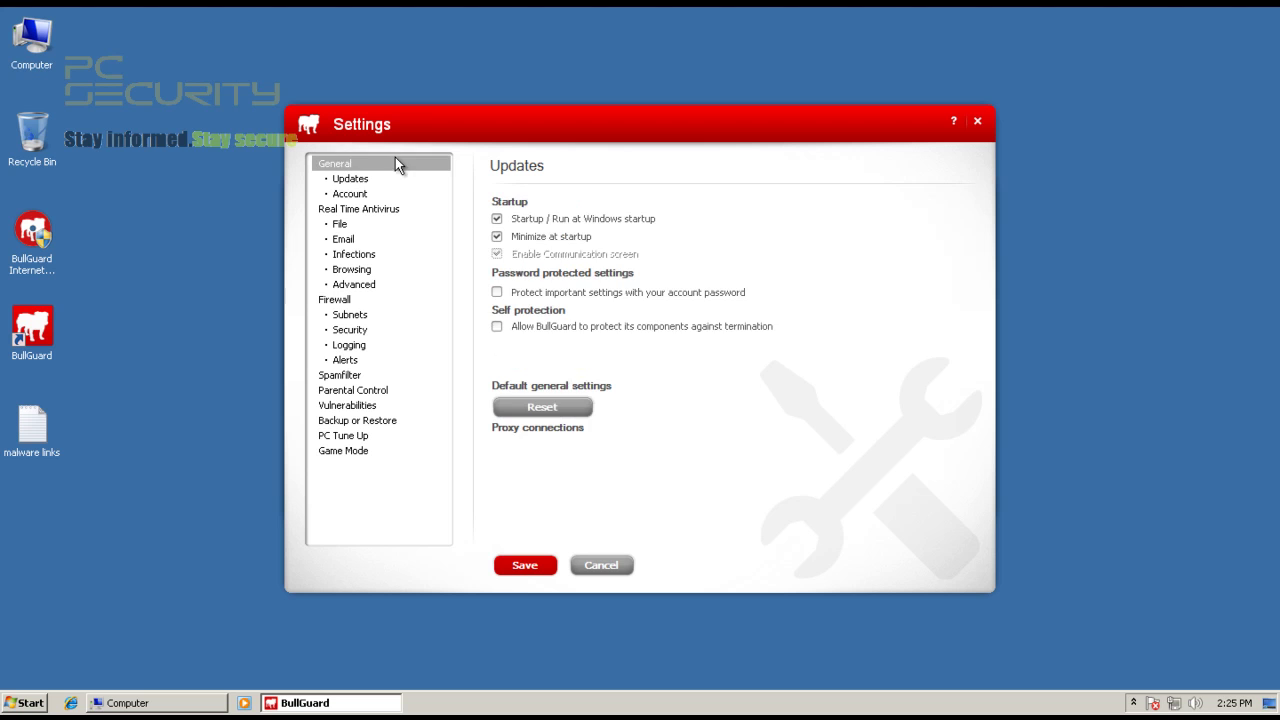
click(370, 197)
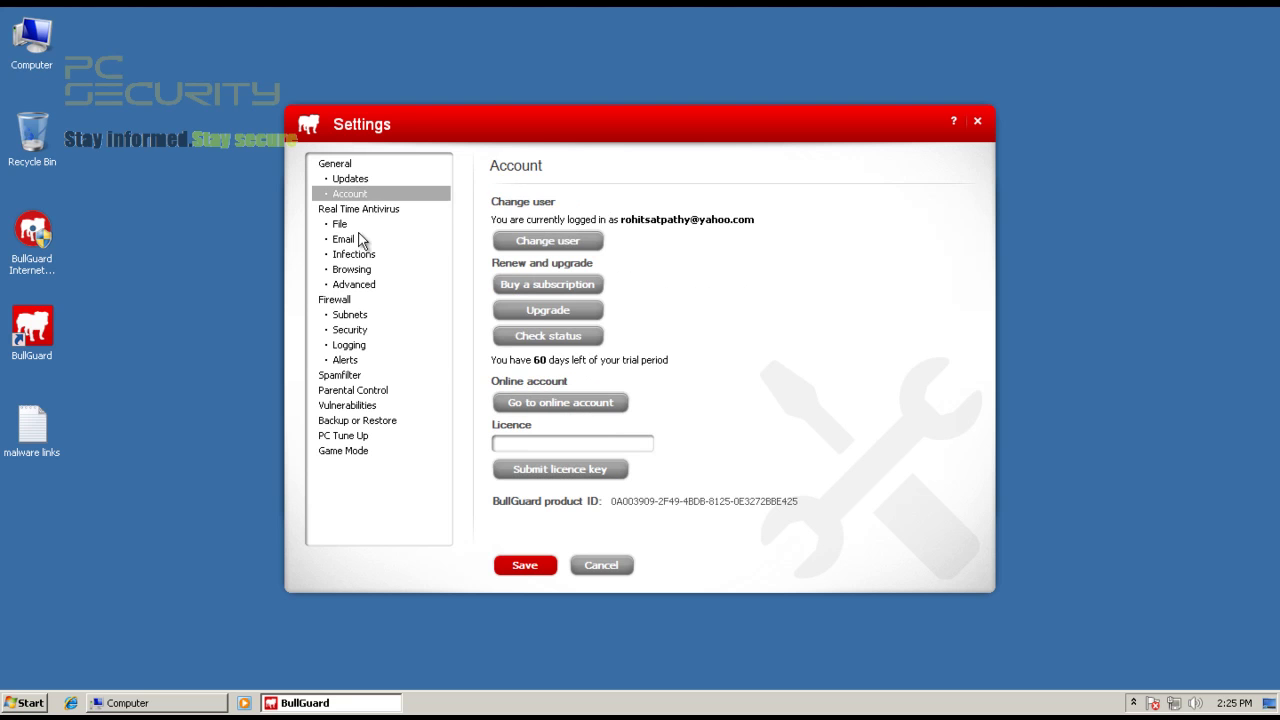
Step: Review the Real Time Antivirus settings for File, Email, Infections, Browsing and Advanced
click(363, 226)
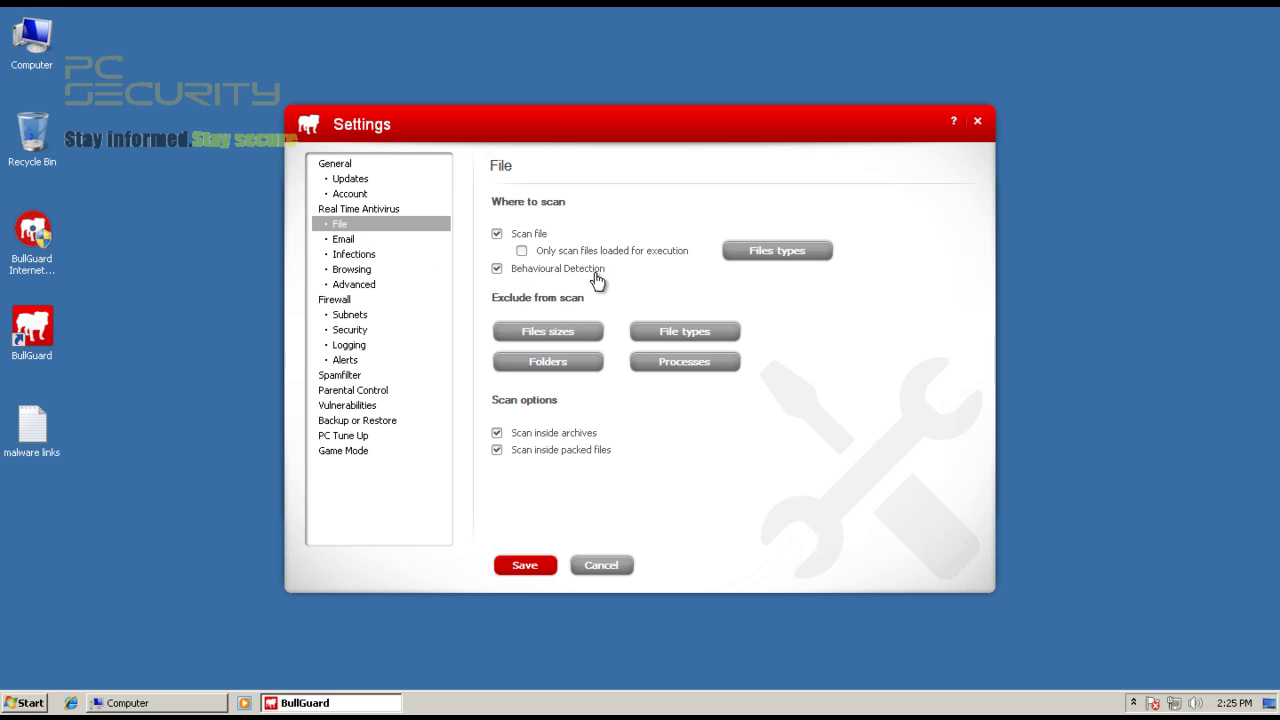
click(356, 242)
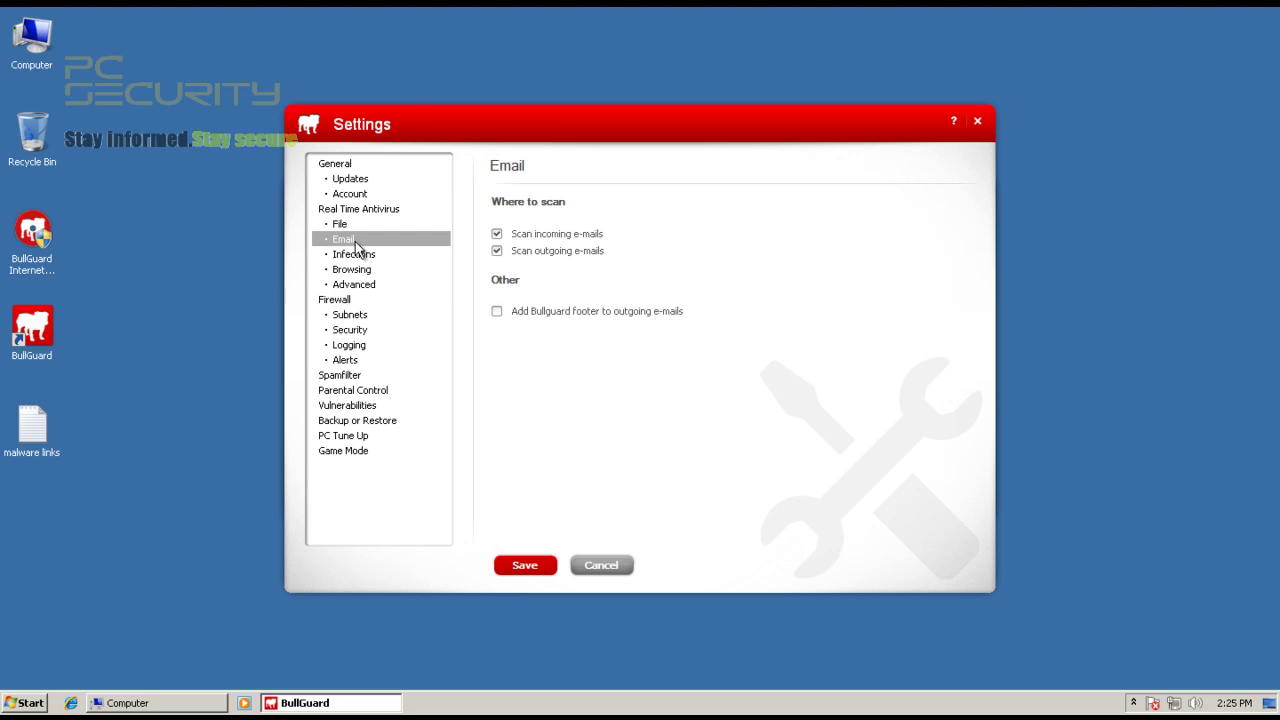
click(360, 256)
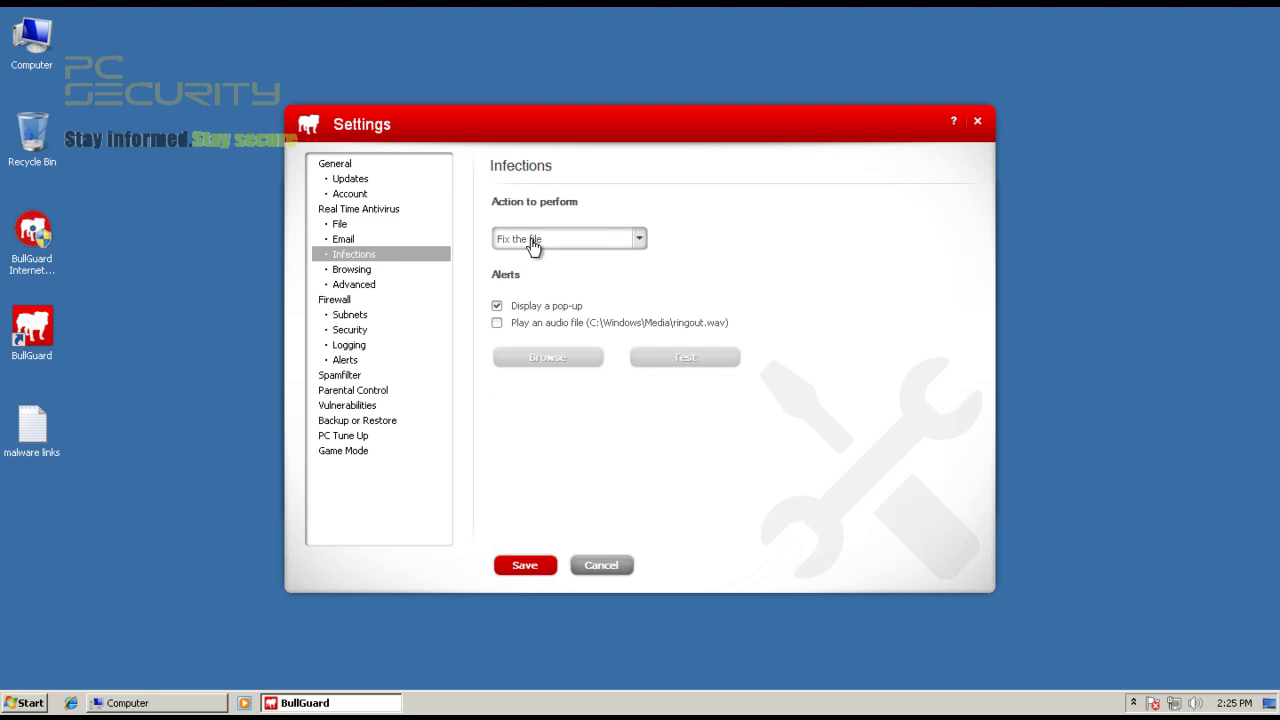
click(368, 278)
click(368, 287)
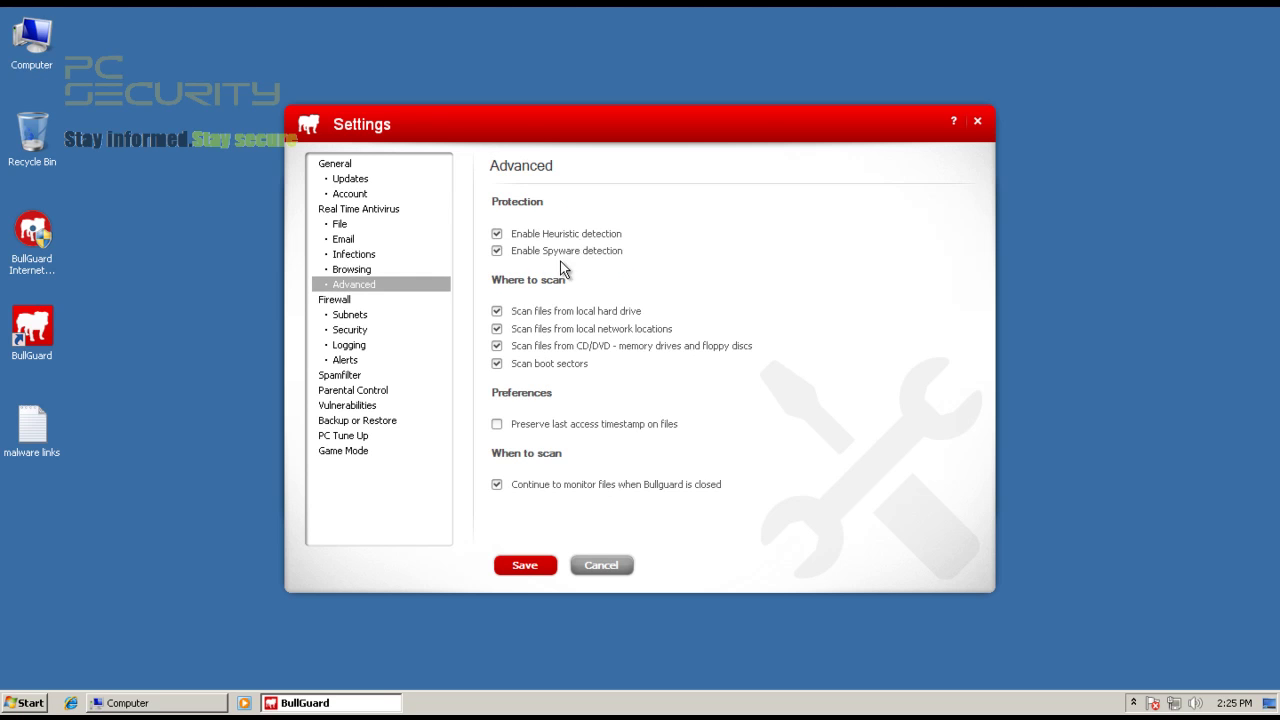
Step: Review the Firewall settings with Subnets, Security, Logging and Alerts, including the attack detection list, cancelling that list without changes
click(345, 302)
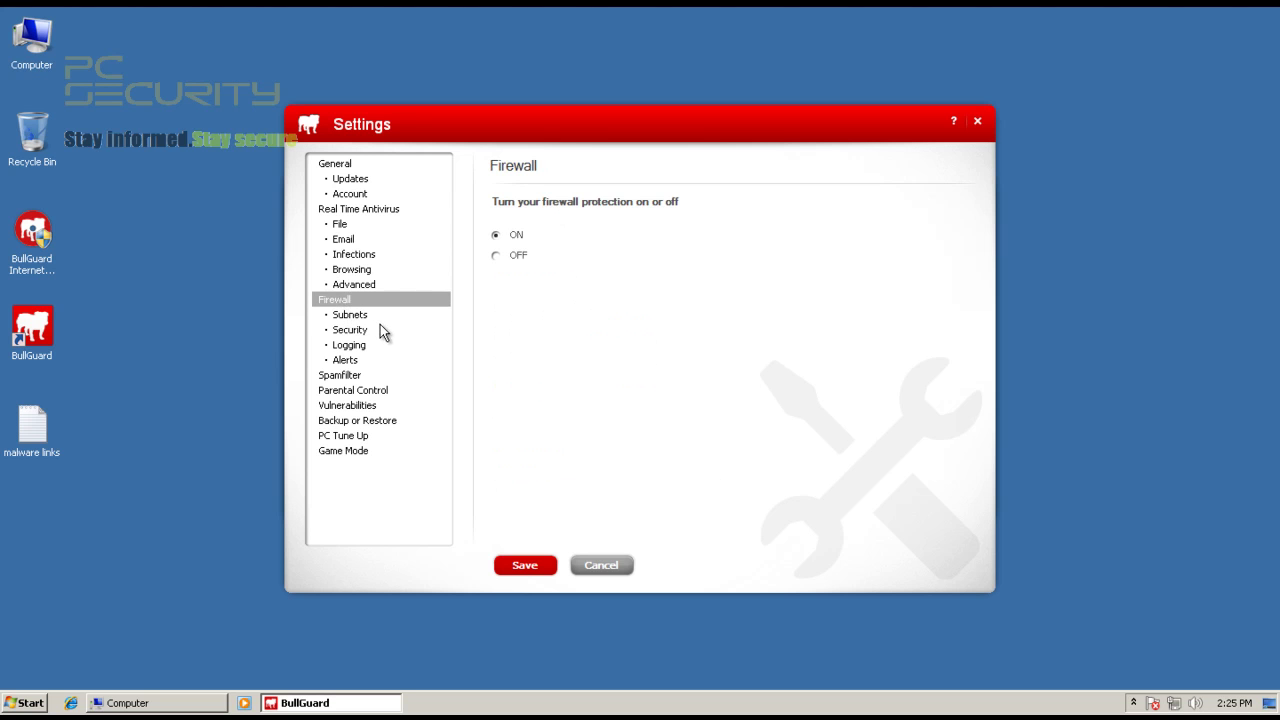
click(352, 315)
click(376, 330)
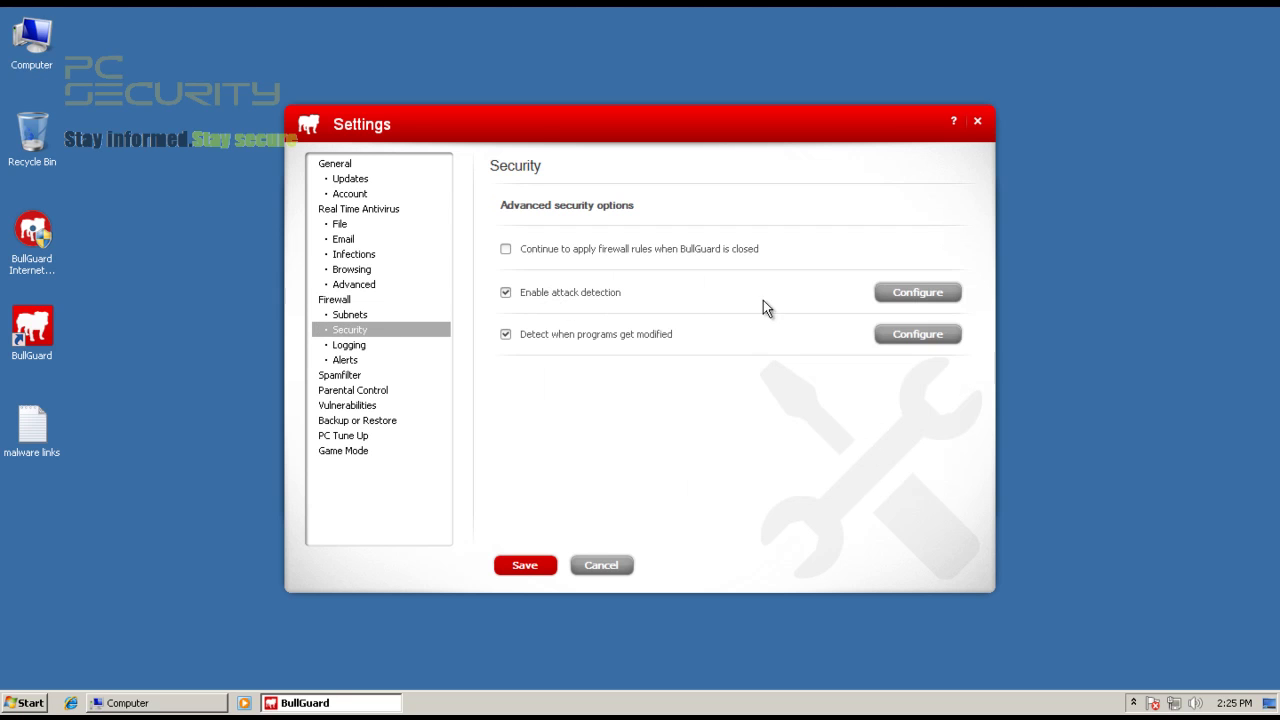
click(930, 293)
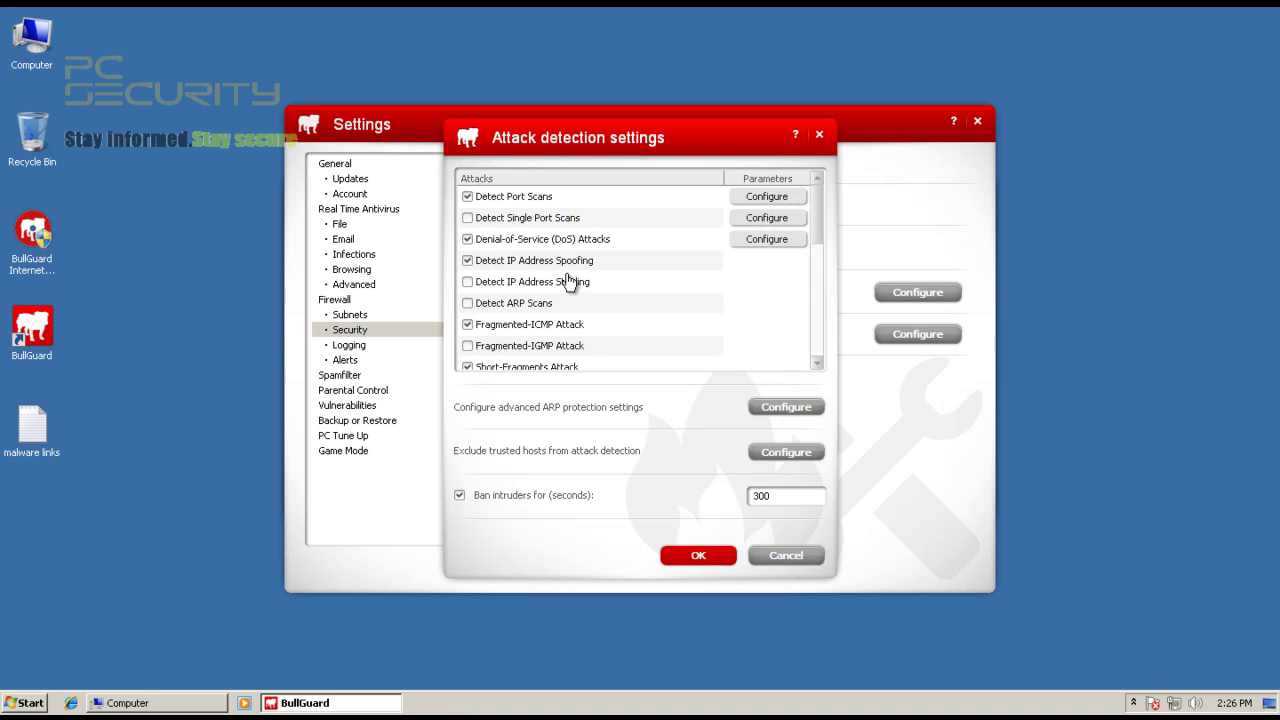
drag(820, 229, 649, 220)
drag(818, 232, 817, 290)
click(786, 556)
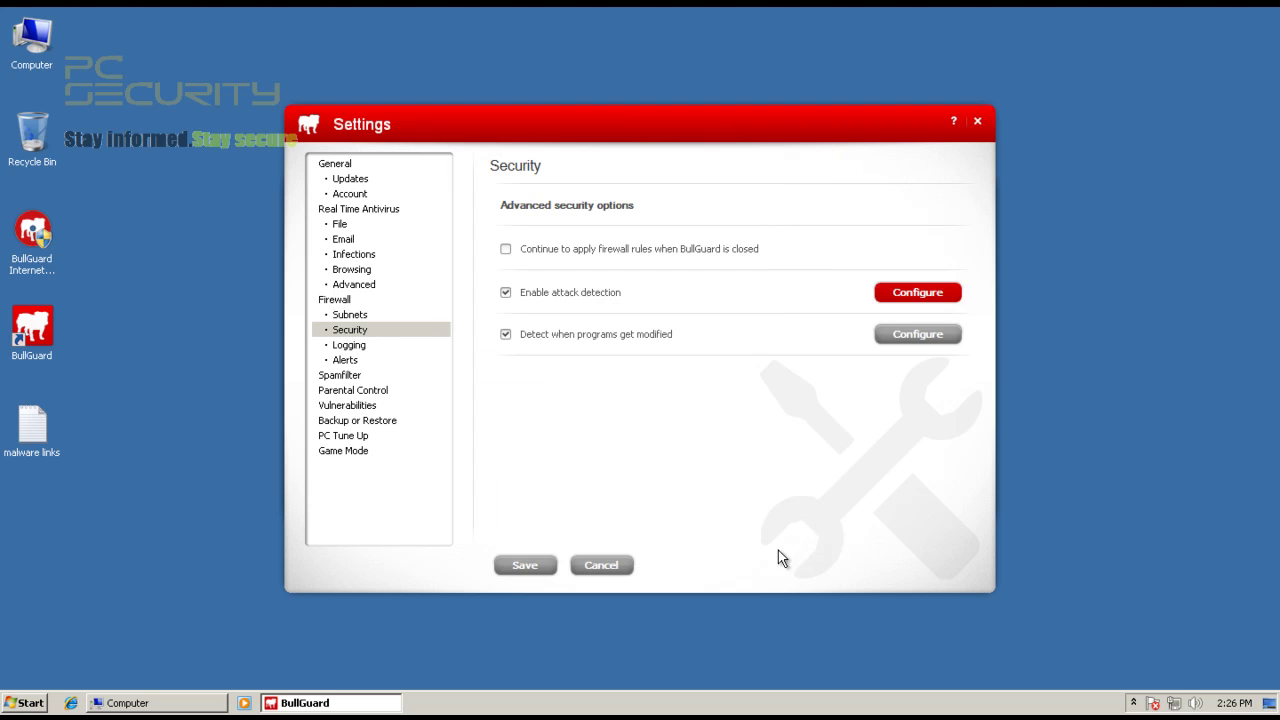
click(366, 349)
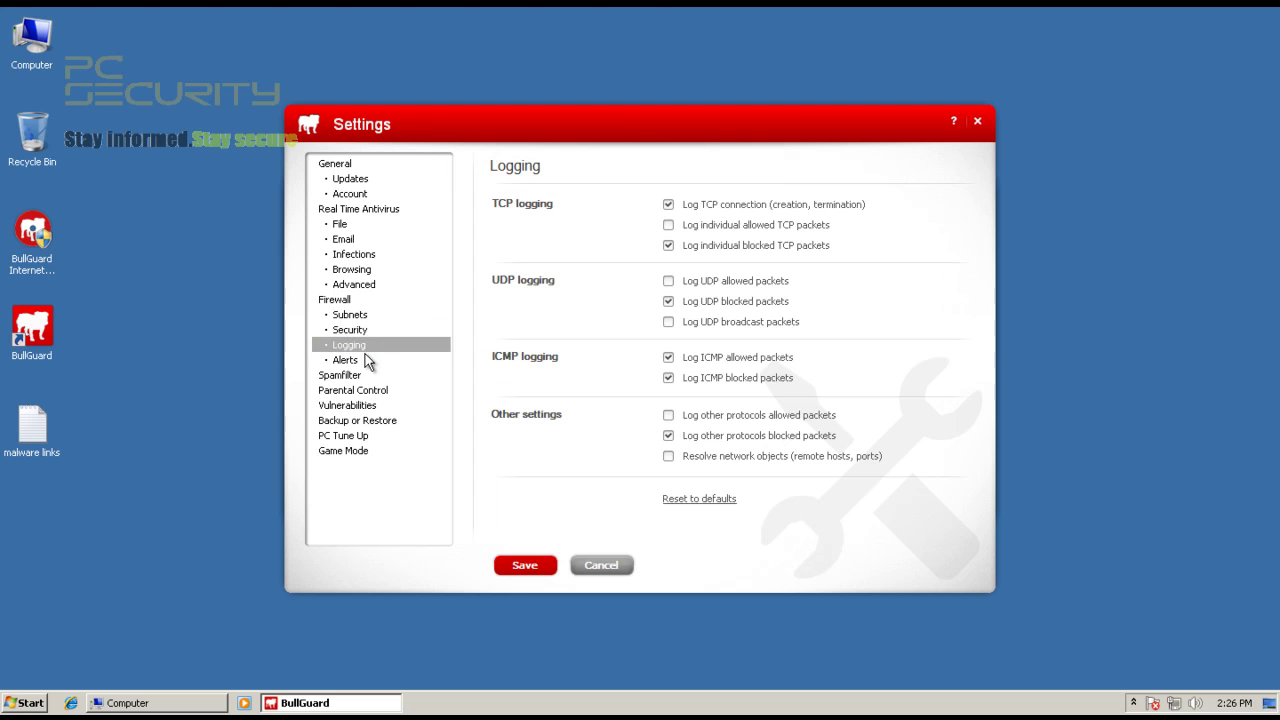
click(364, 362)
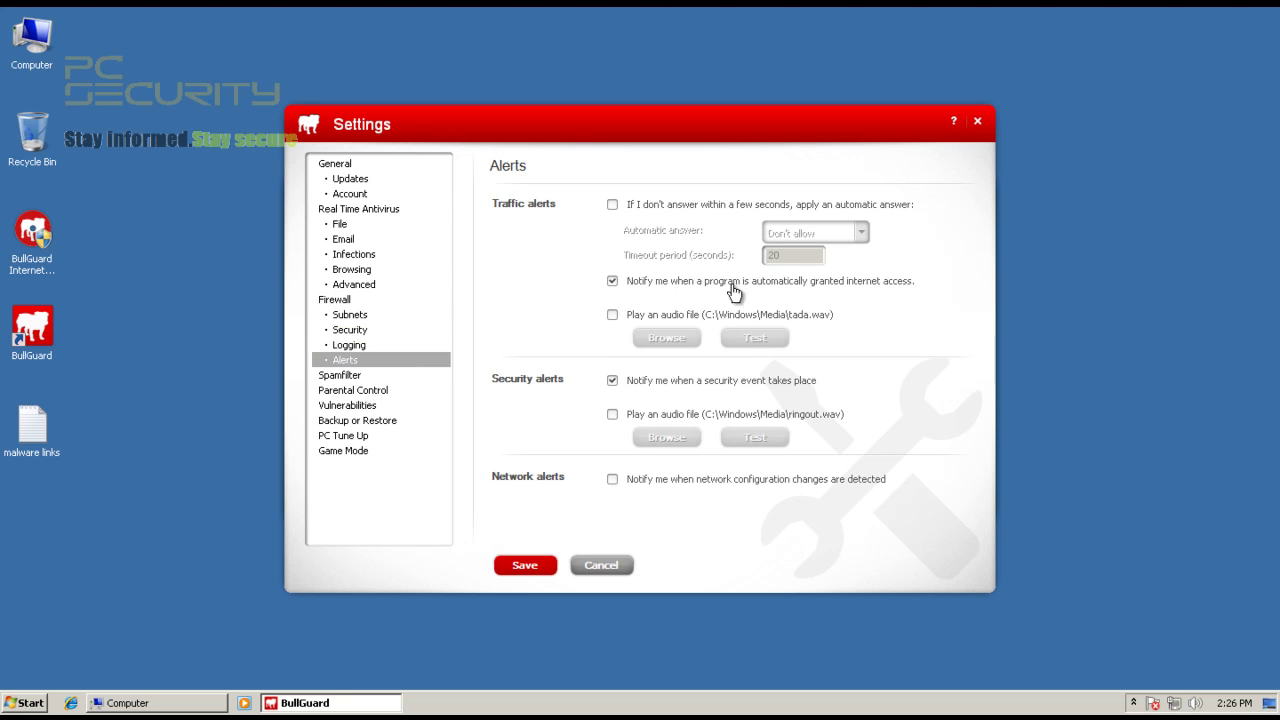
Step: Review the settings pages from Spamfilter through PC Tune Up, cancelling the Parental Control password request, and leave the settings without saving
click(369, 380)
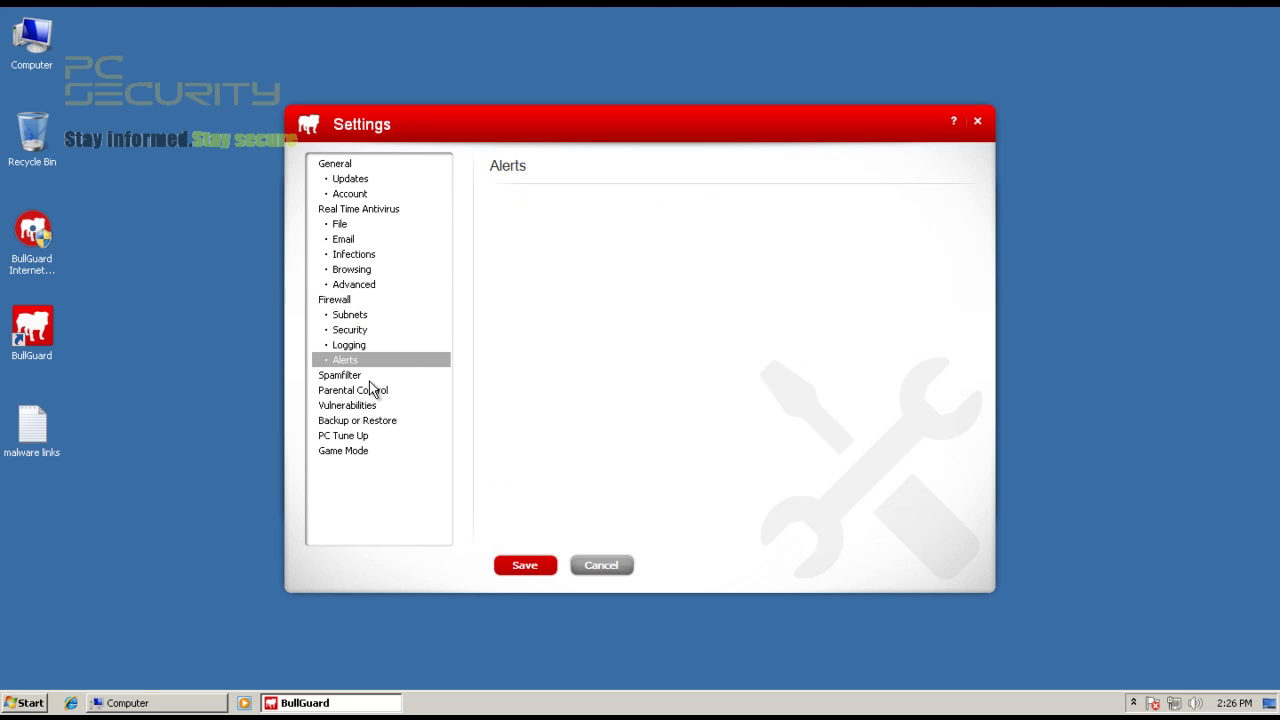
click(372, 393)
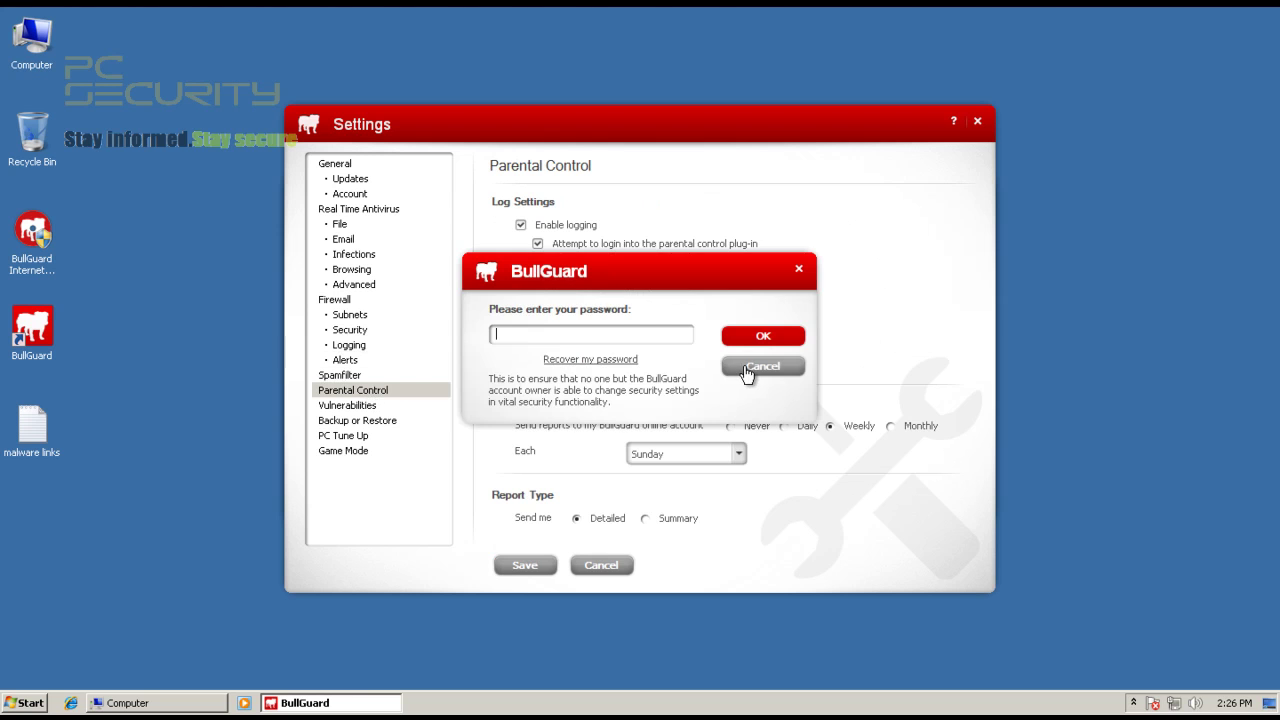
click(748, 366)
click(352, 406)
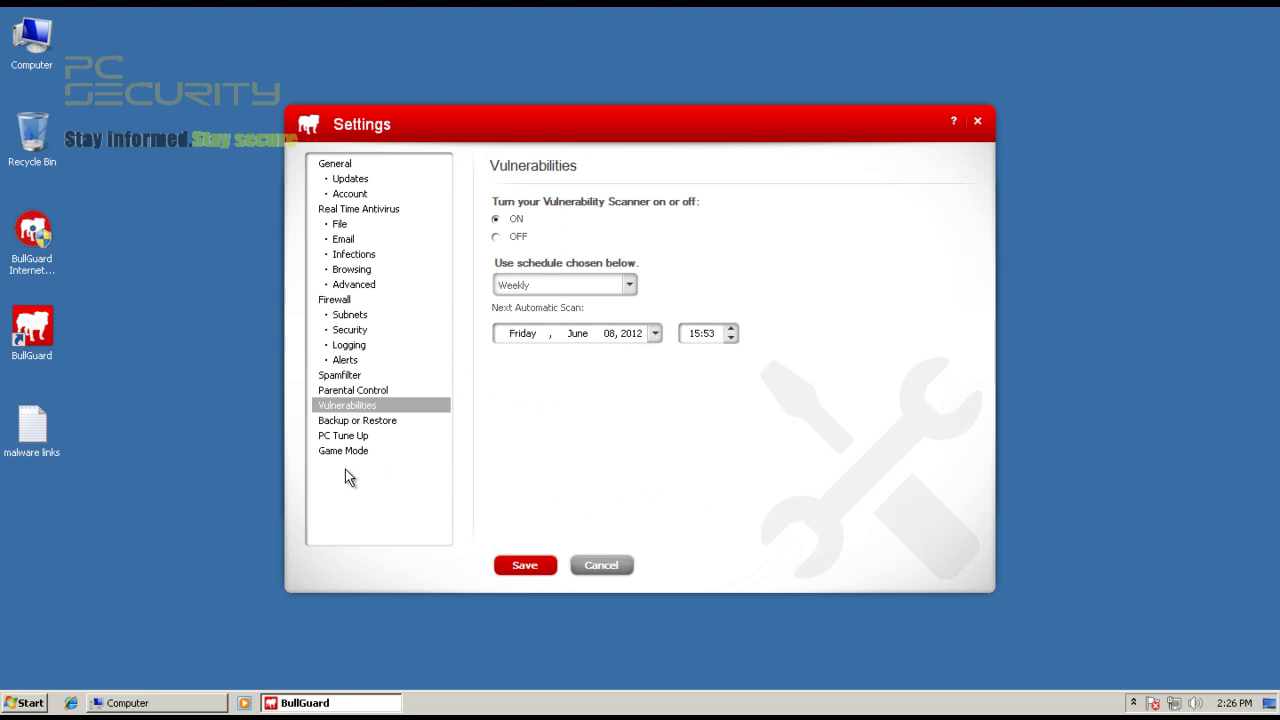
click(358, 421)
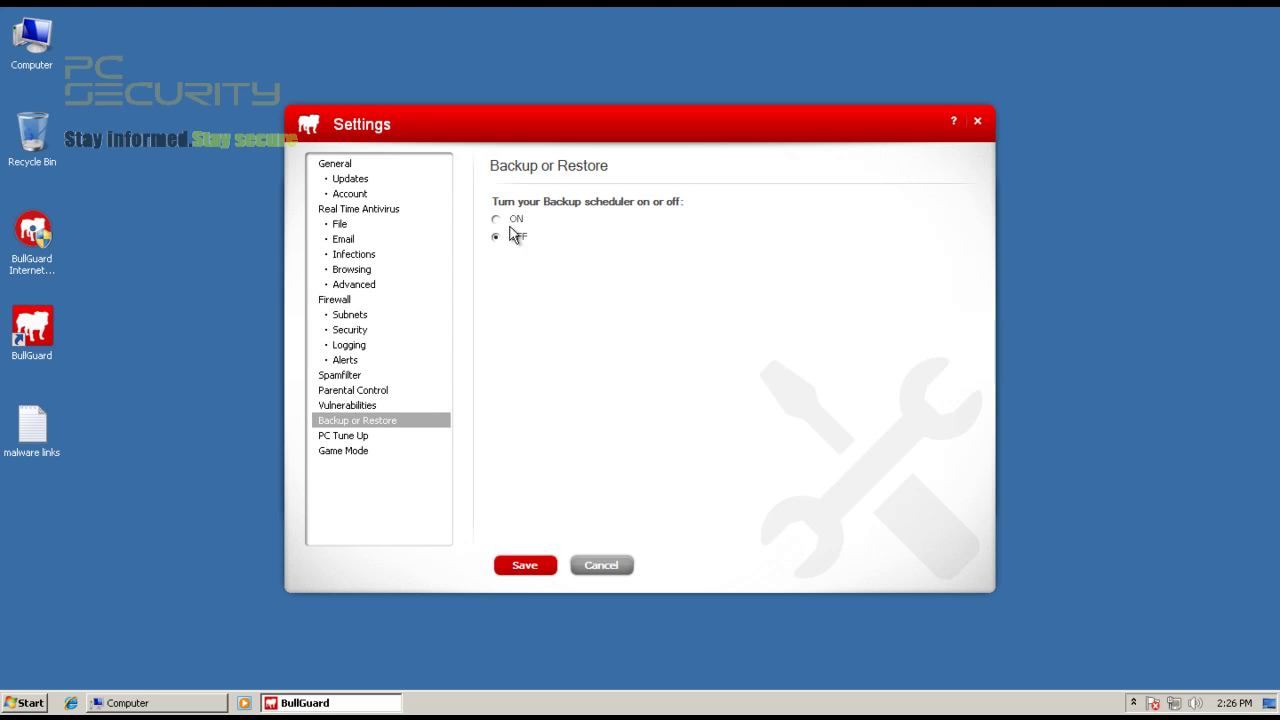
click(368, 438)
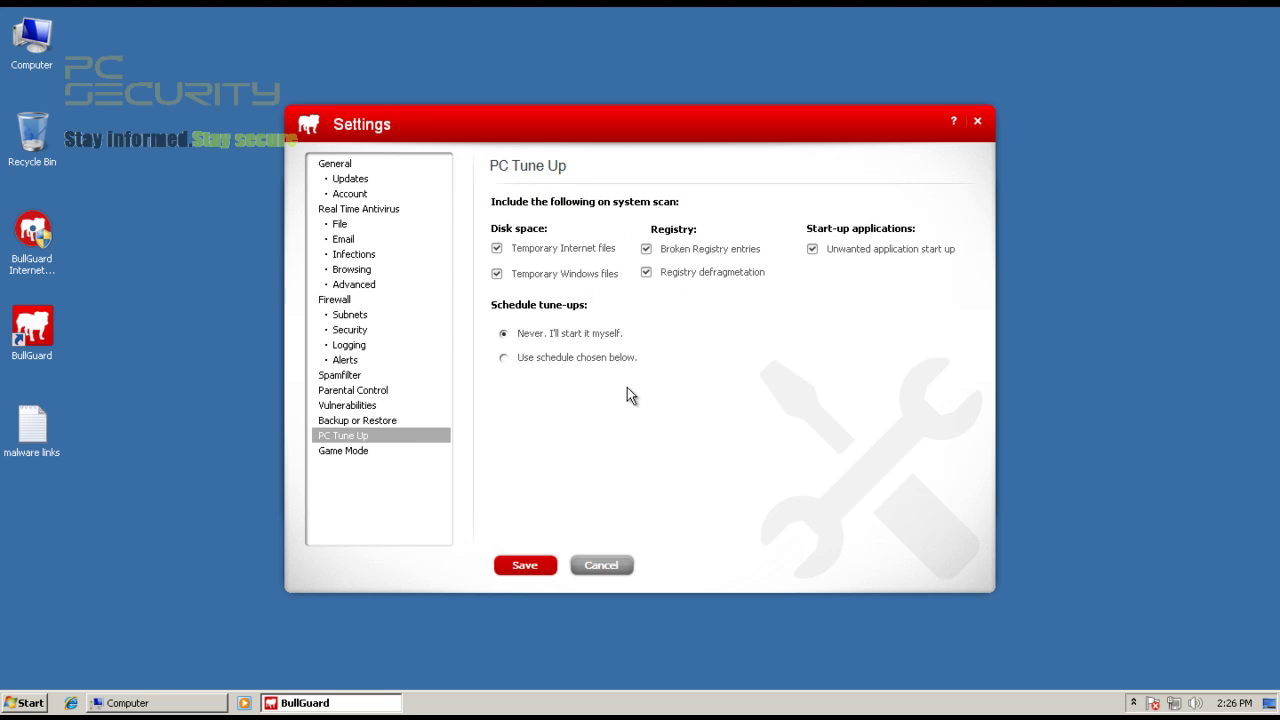
click(598, 567)
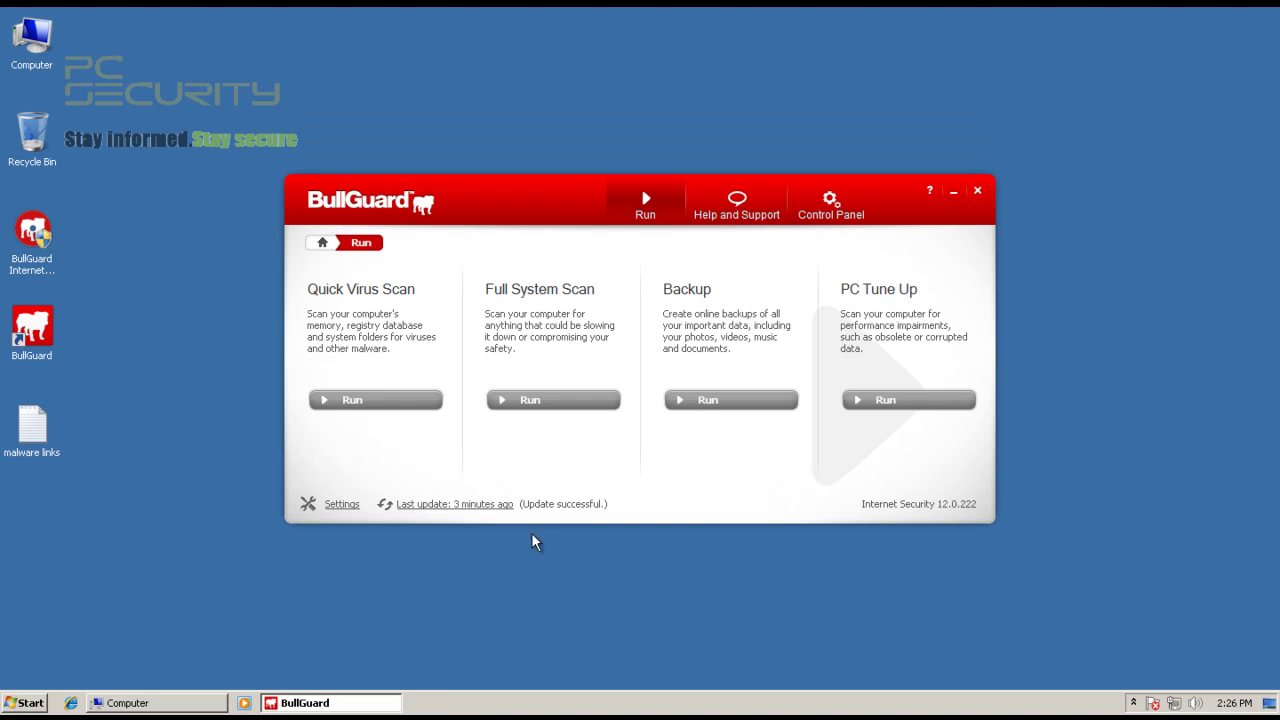
Step: Take a last look at the Control Panel and Run sections, and close the BullGuard window
click(830, 200)
click(673, 208)
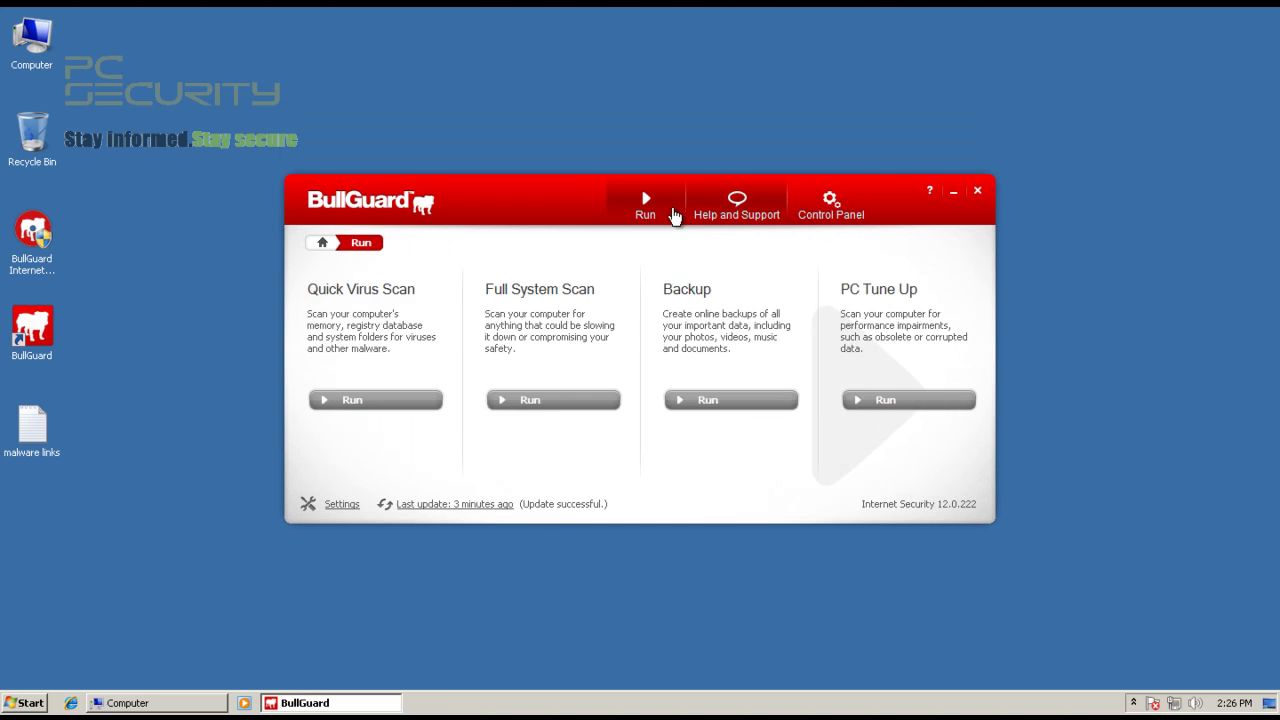
click(979, 193)
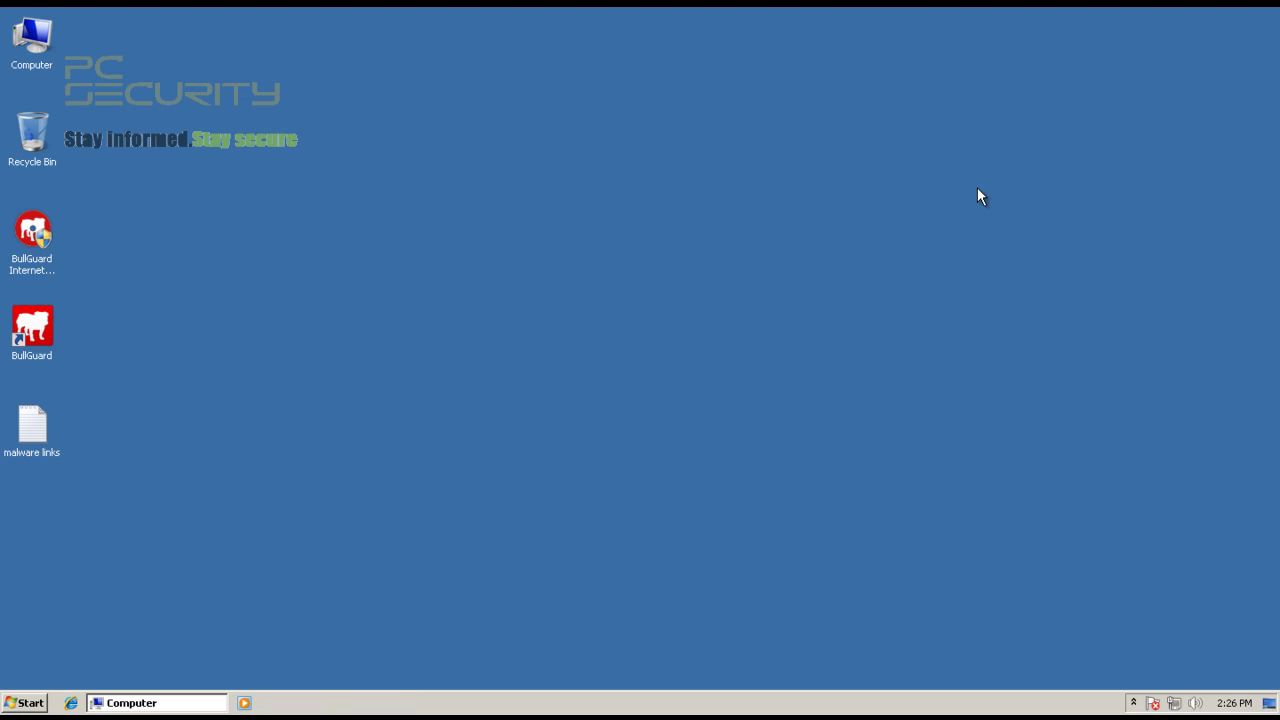
Step: Open Windows Task Manager and list the running processes from all users
right_click(362, 698)
click(390, 648)
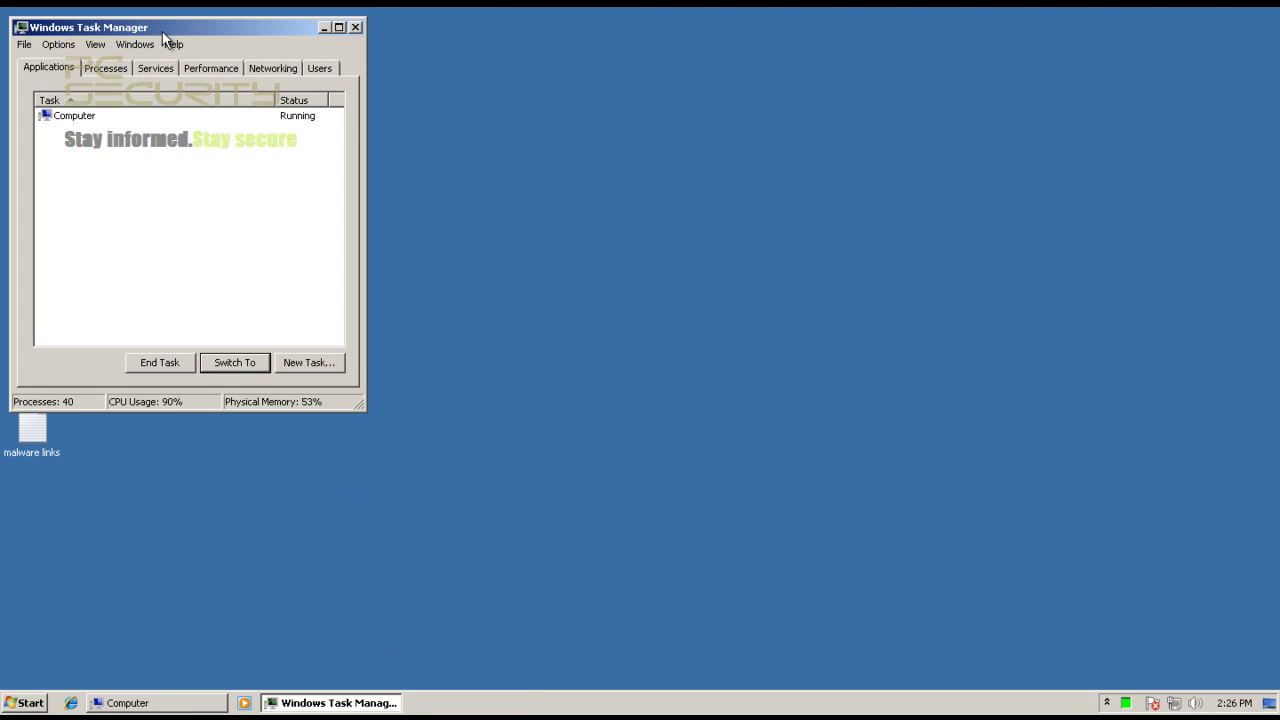
drag(162, 33, 374, 97)
click(316, 134)
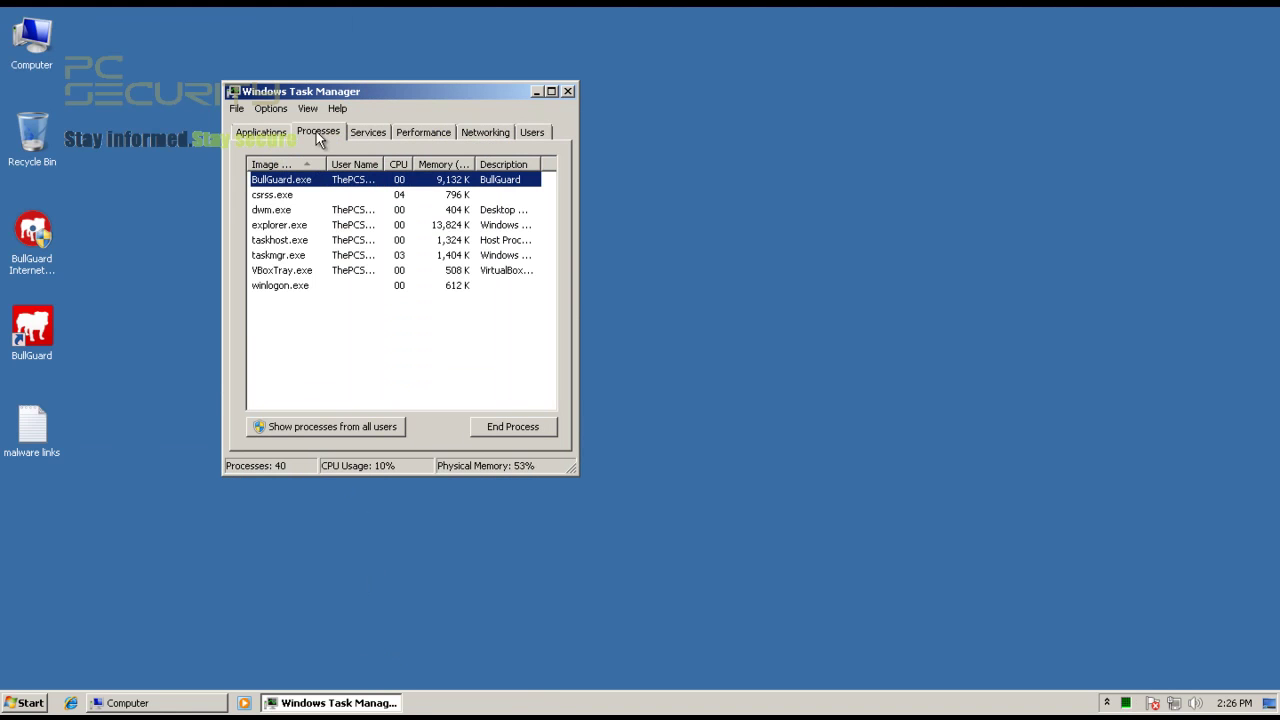
click(298, 429)
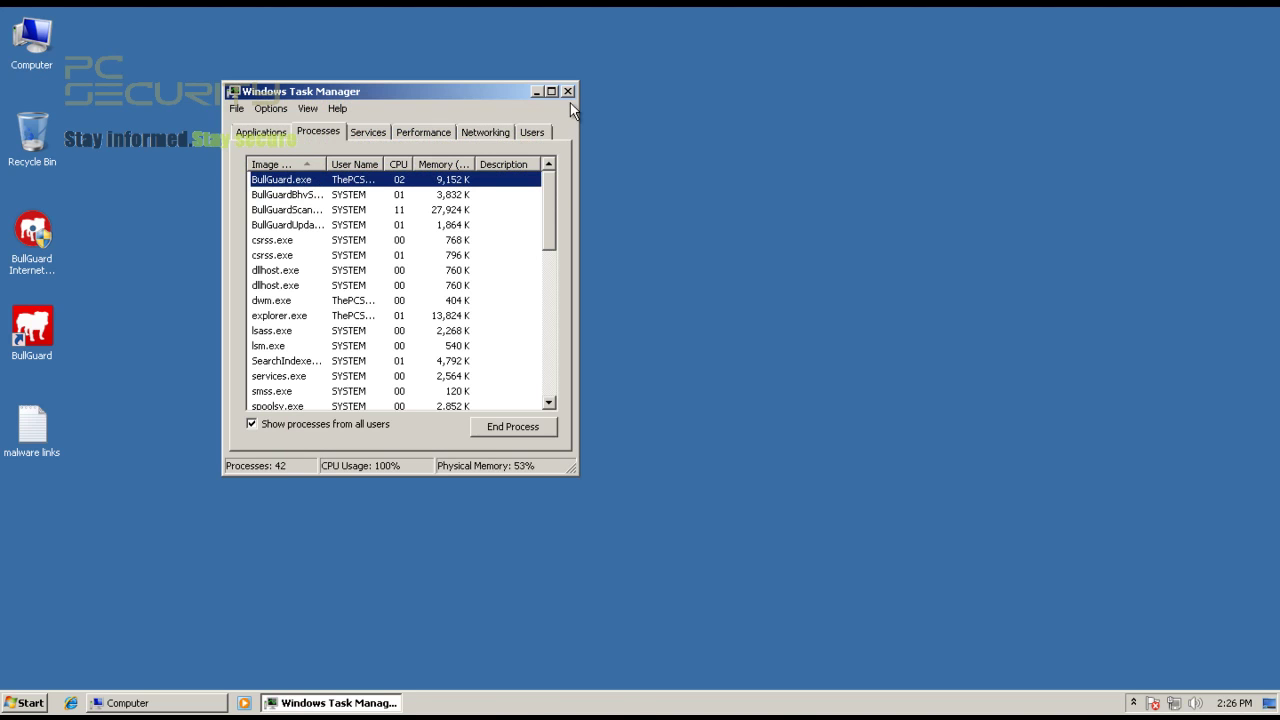
Step: Maximize Task Manager, widen the Description column and sort the processes by description
click(551, 91)
drag(316, 88, 524, 88)
click(327, 87)
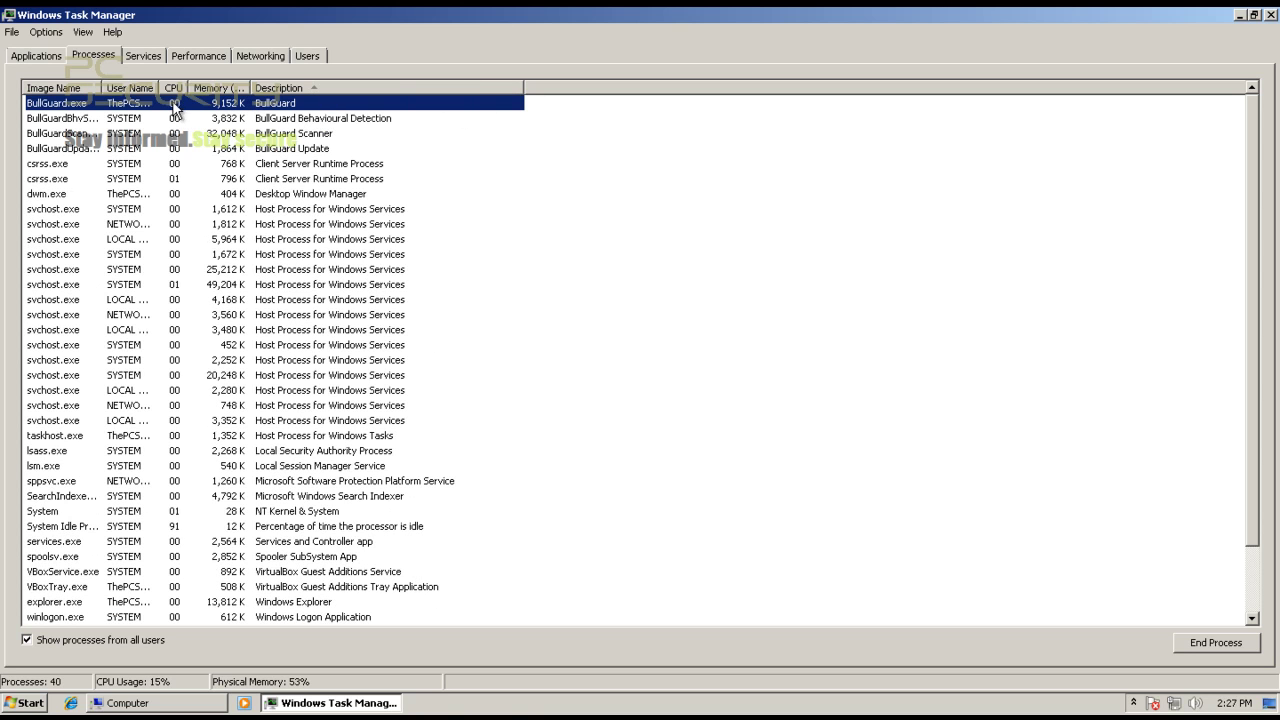
Step: Examine the memory use of the BullGuard Behavioural Detection, Scanner and Update processes, and close Task Manager
click(231, 119)
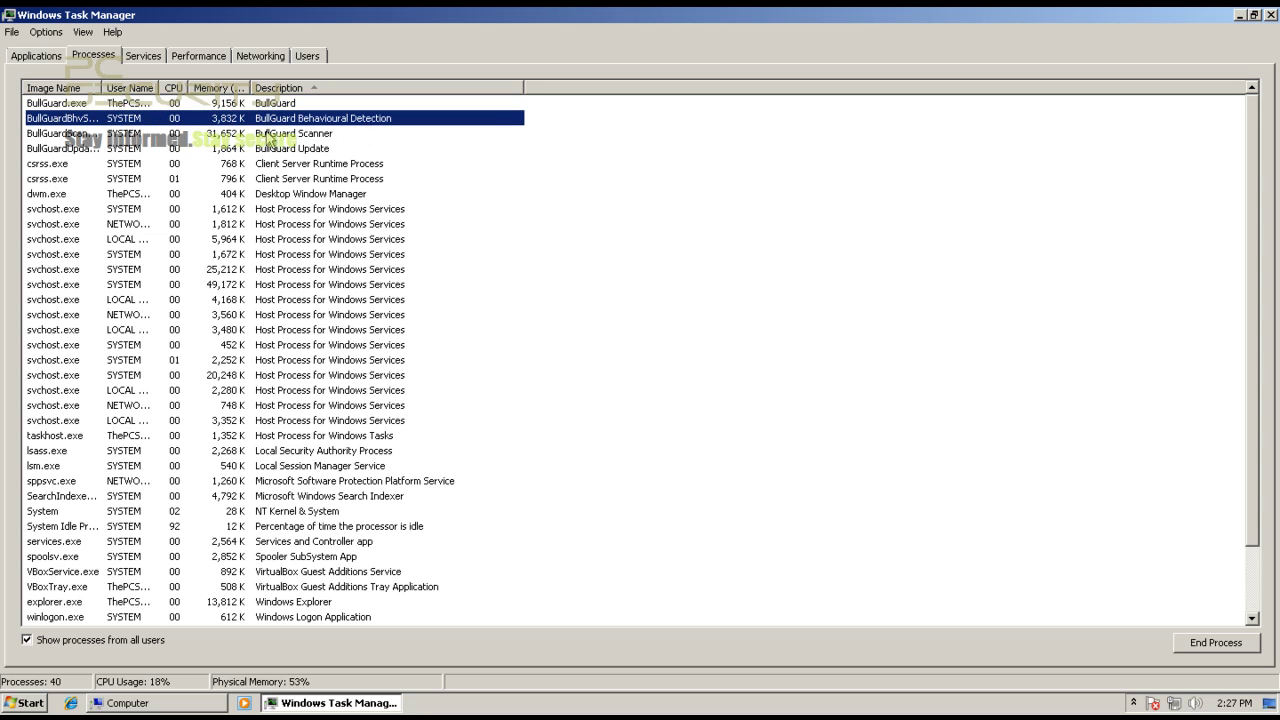
click(246, 135)
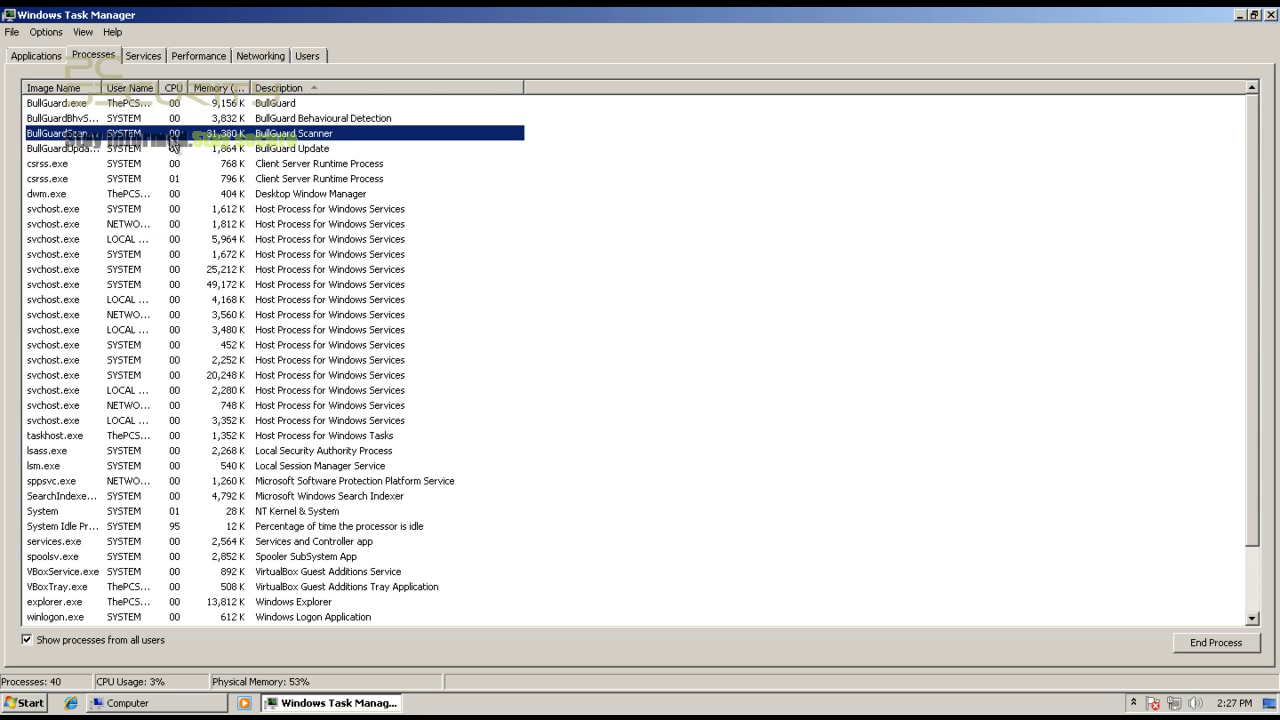
click(264, 148)
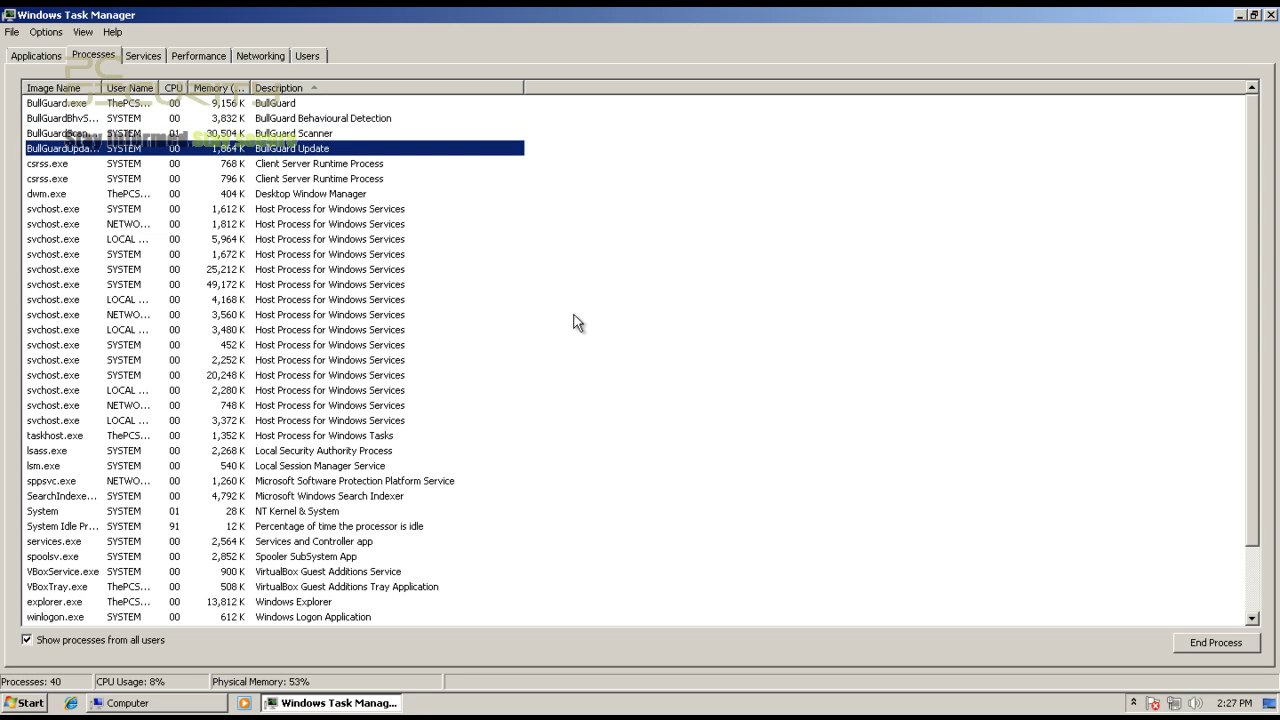
mouse_move(1253, 235)
mouse_down()
mouse_move(1248, 360)
mouse_move(1259, 214)
mouse_up()
click(1271, 15)
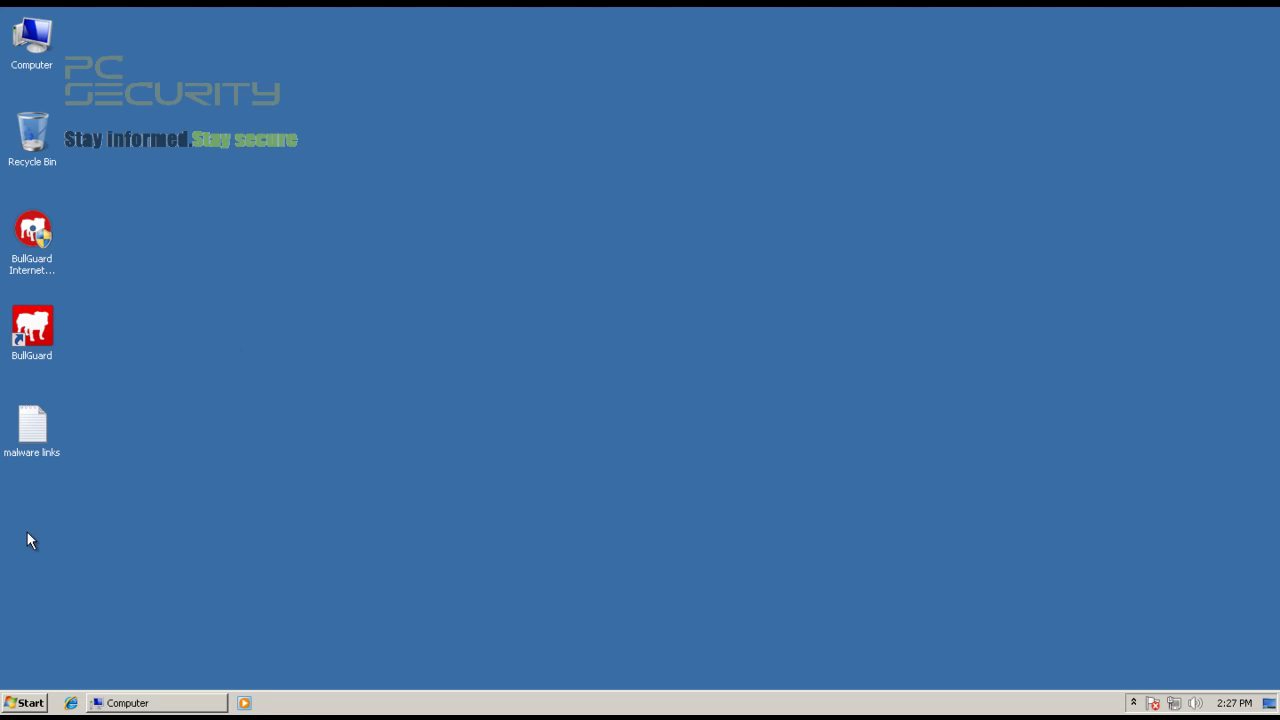
Step: Bring up the Computer window, open BullGuard's main window and look over the quick actions BullGuard offers in the notification area
click(140, 701)
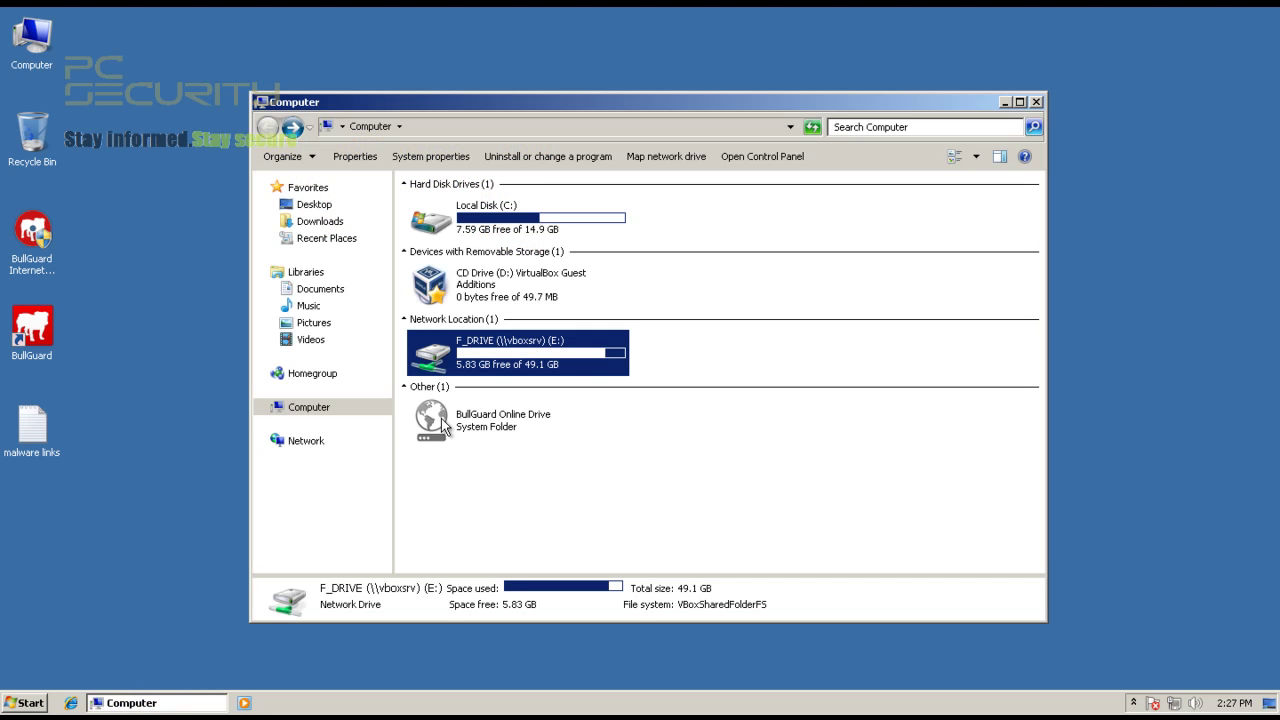
click(1133, 703)
click(1118, 634)
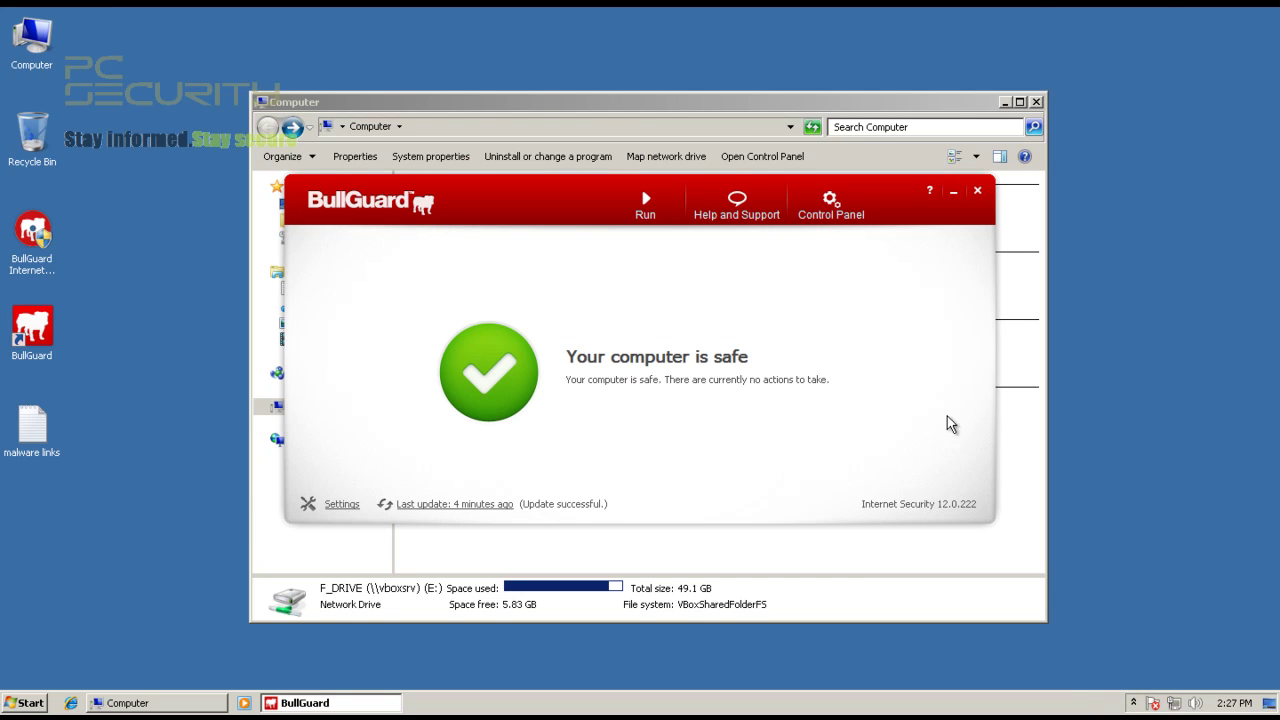
click(1136, 700)
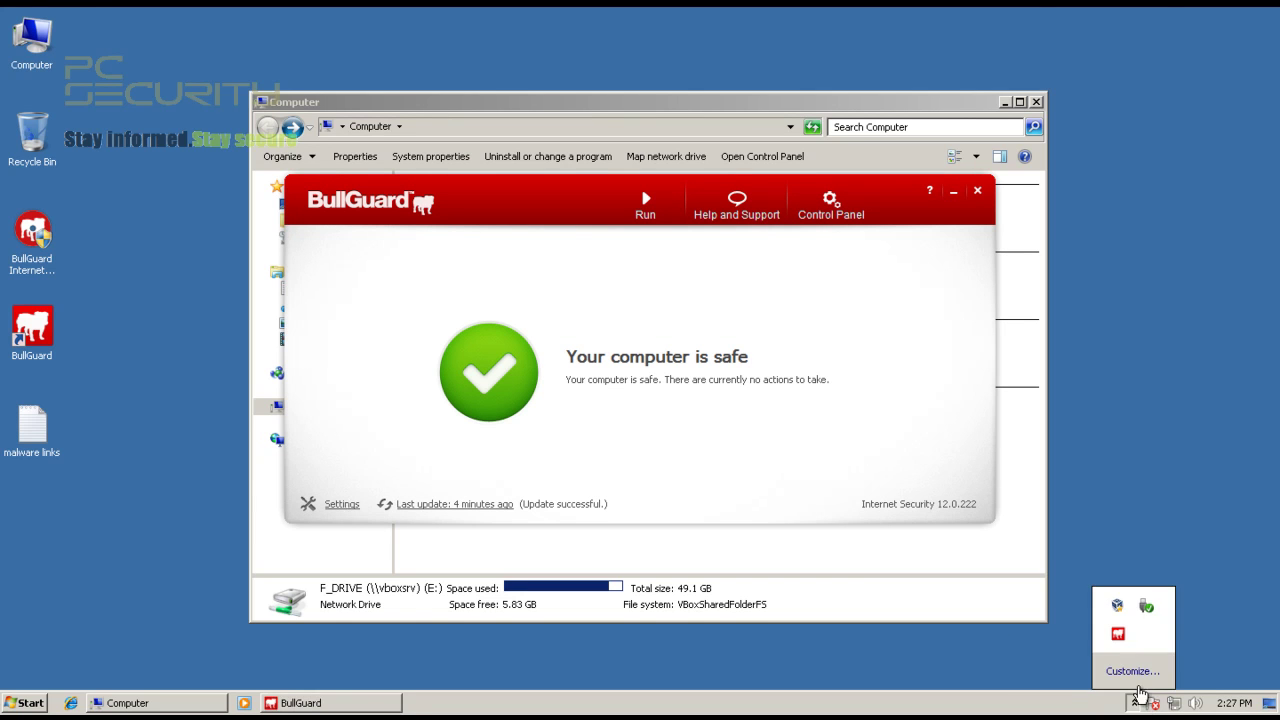
right_click(1119, 634)
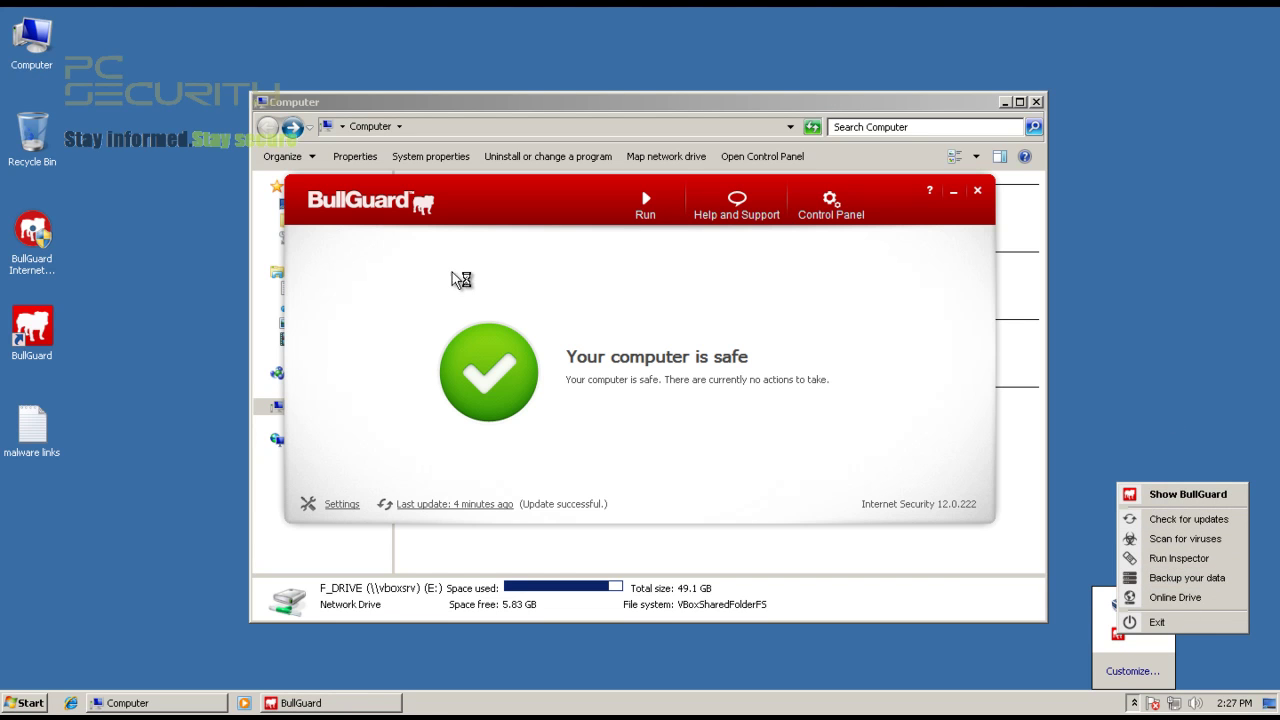
click(476, 262)
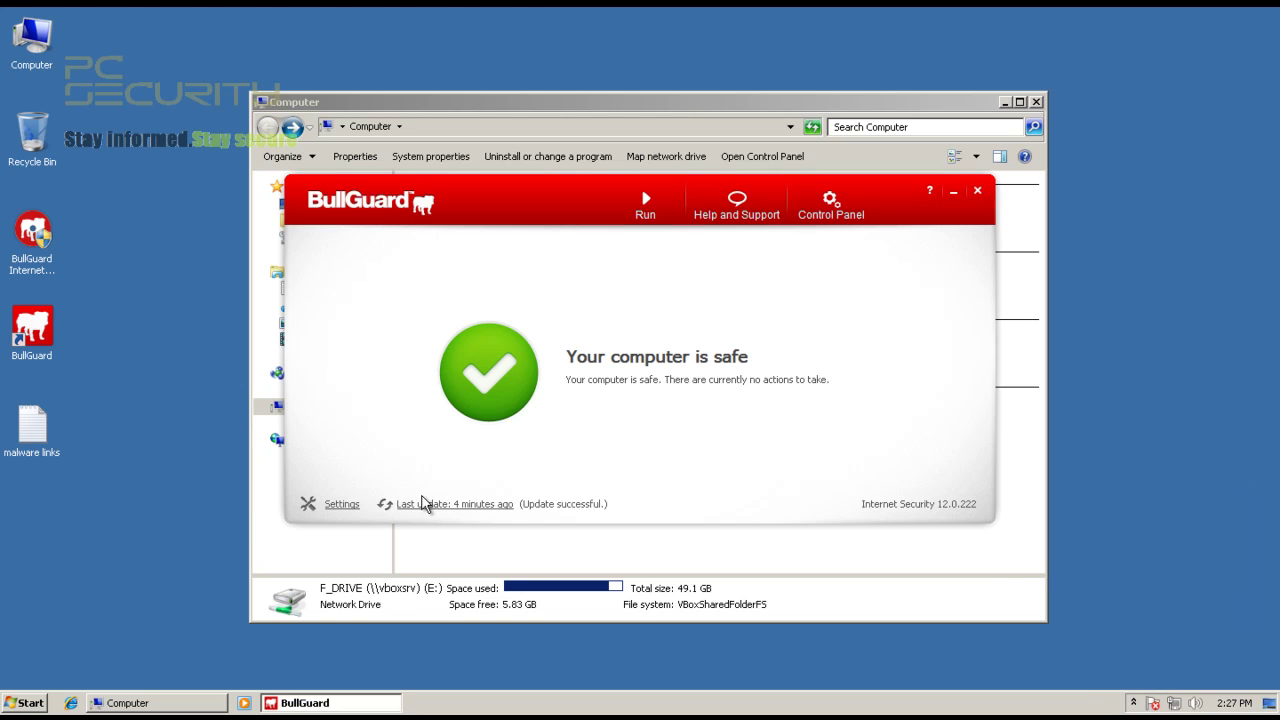
Step: Set Real Time Antivirus to OFF in the BullGuard settings, save the change and close BullGuard
click(345, 505)
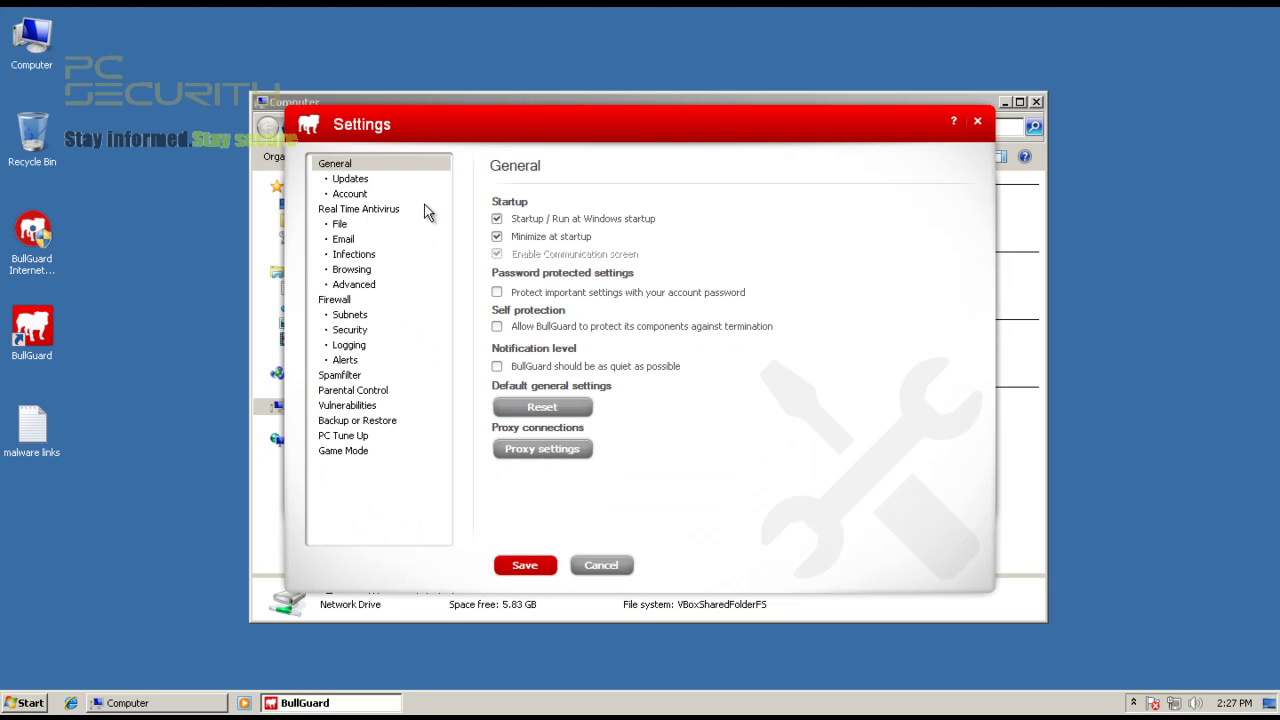
click(354, 211)
click(498, 258)
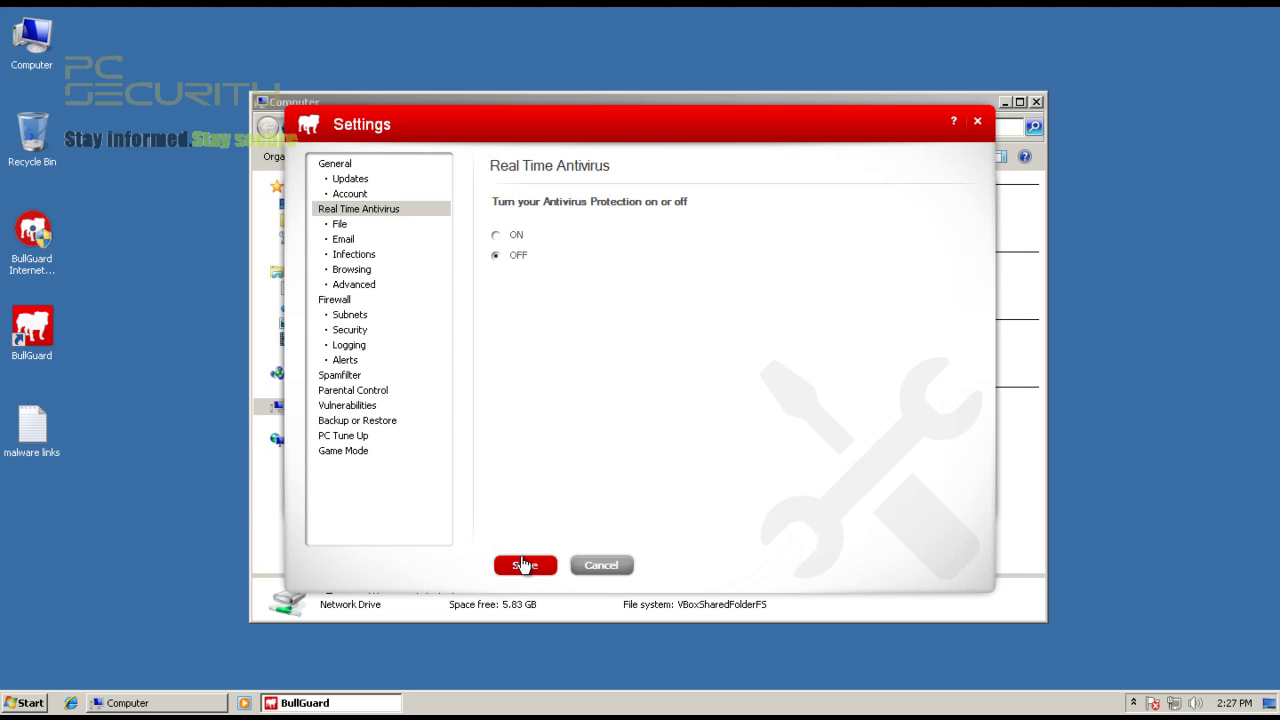
click(522, 565)
click(709, 420)
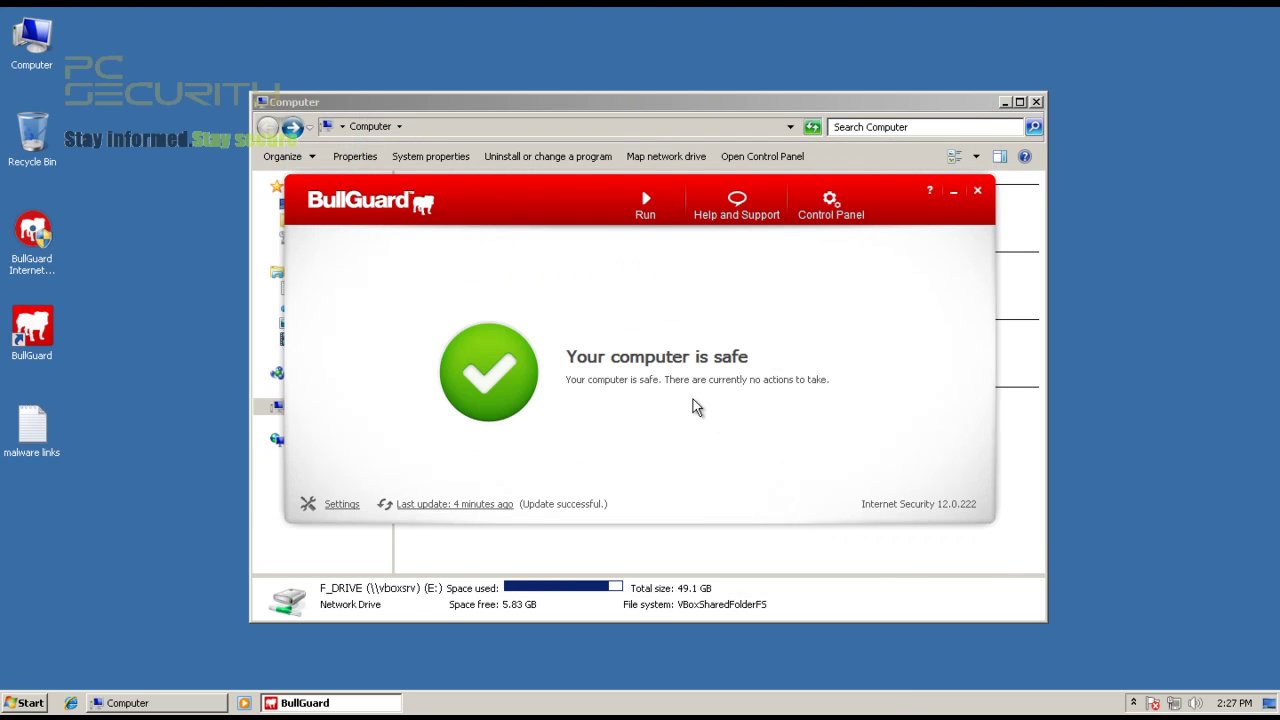
click(980, 194)
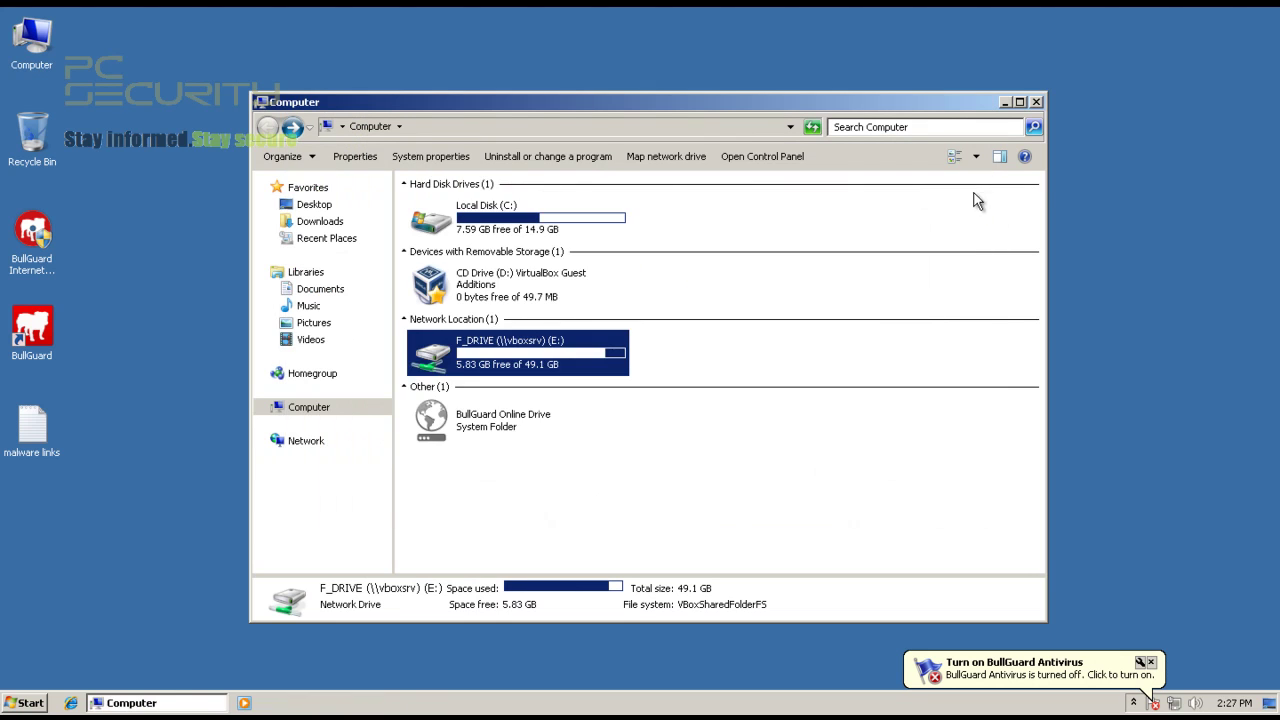
Step: Copy the Malware folder from F_DRIVE (E:) to the desktop, close the drive window and check the copy details
double_click(492, 352)
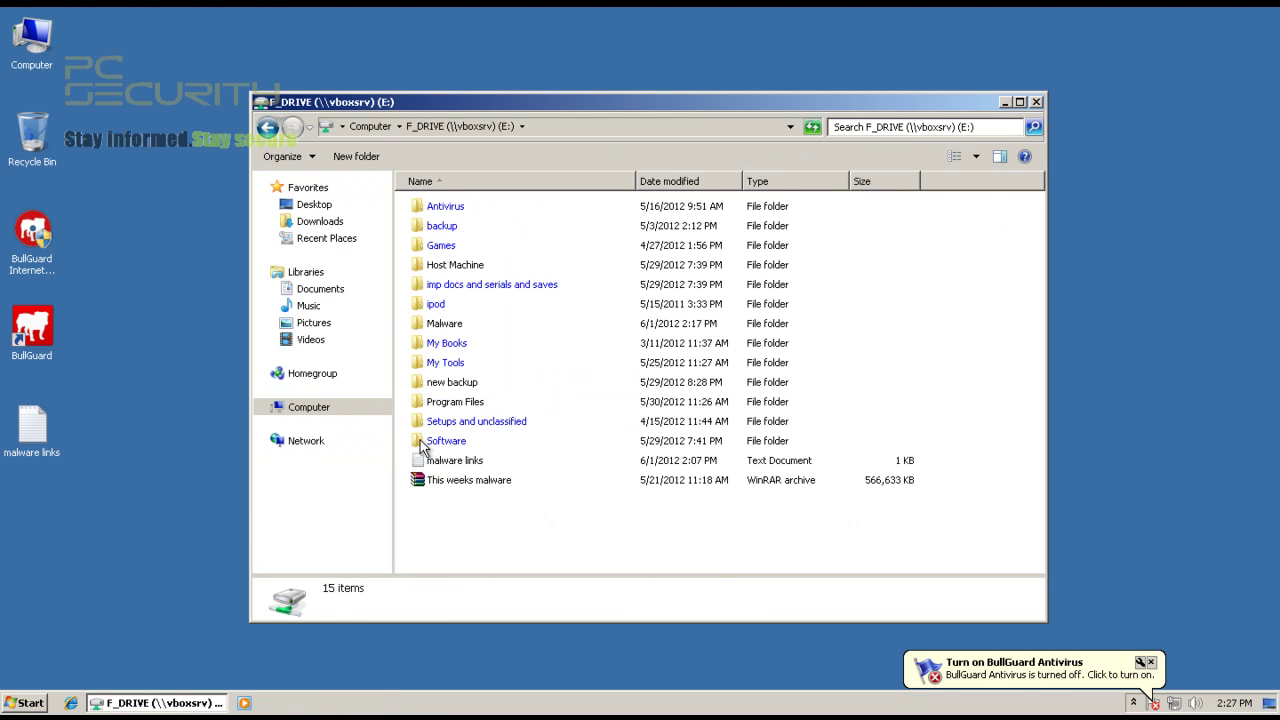
click(430, 330)
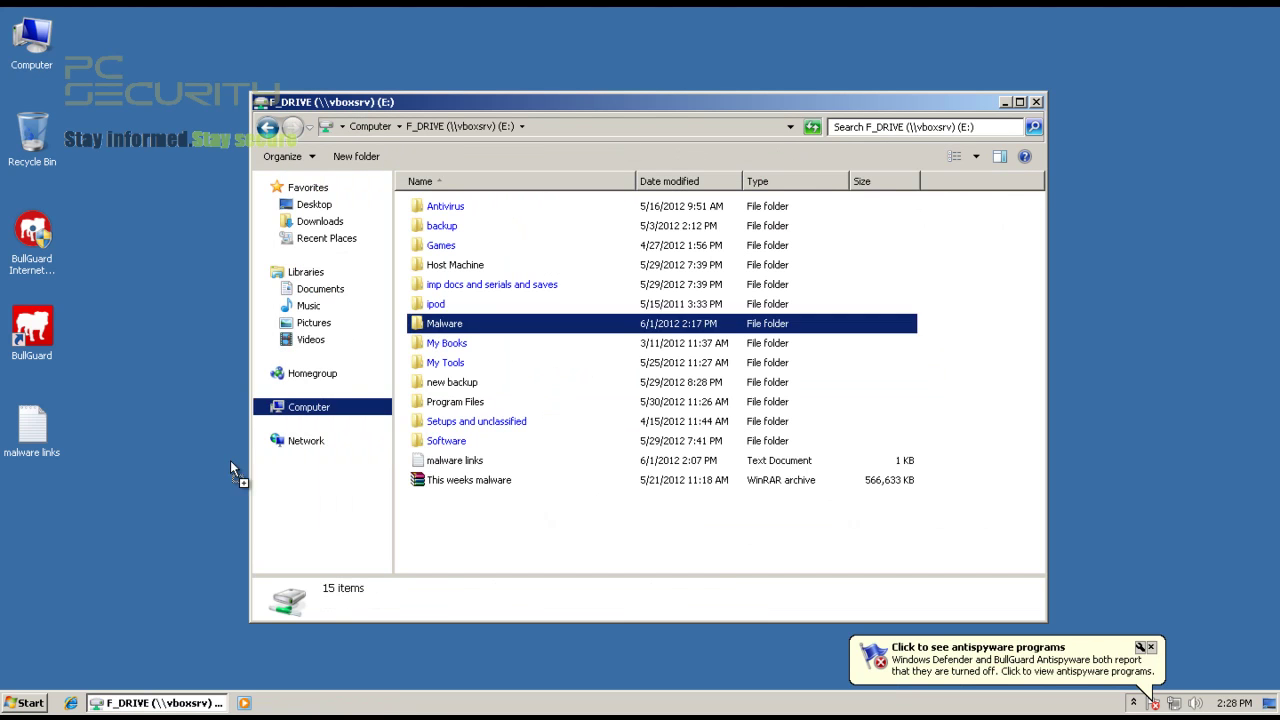
click(48, 508)
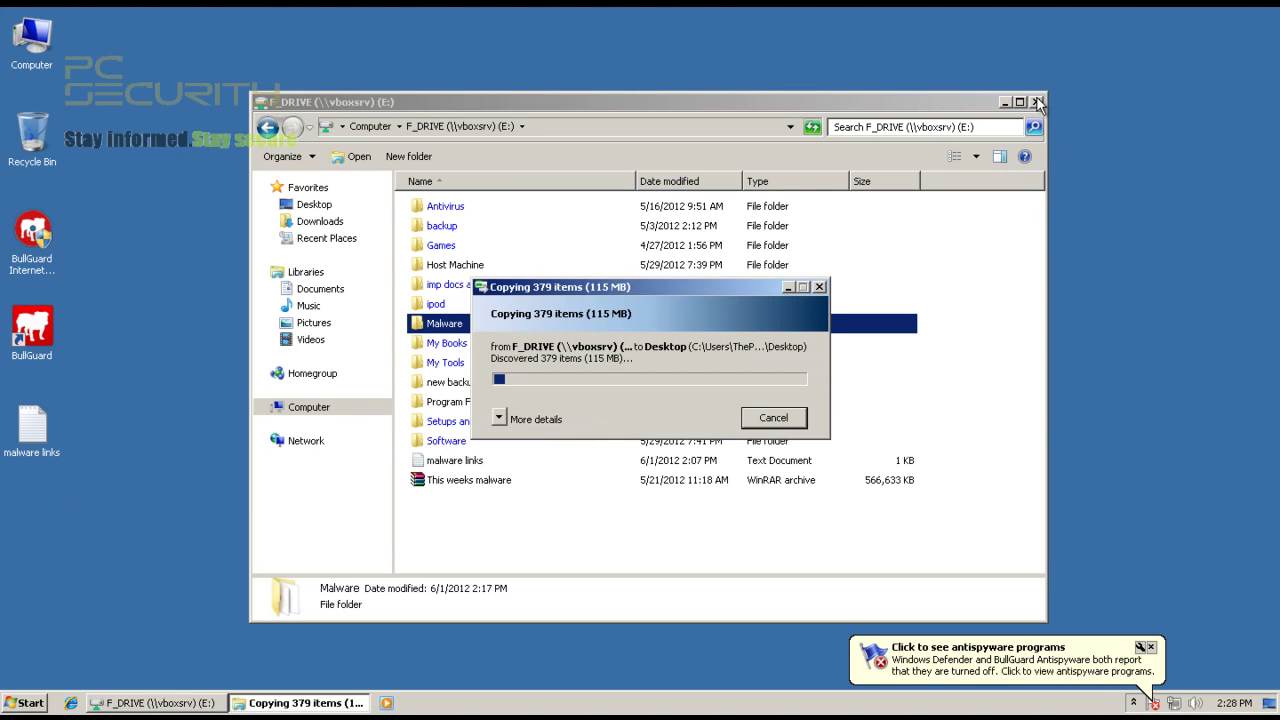
click(1037, 101)
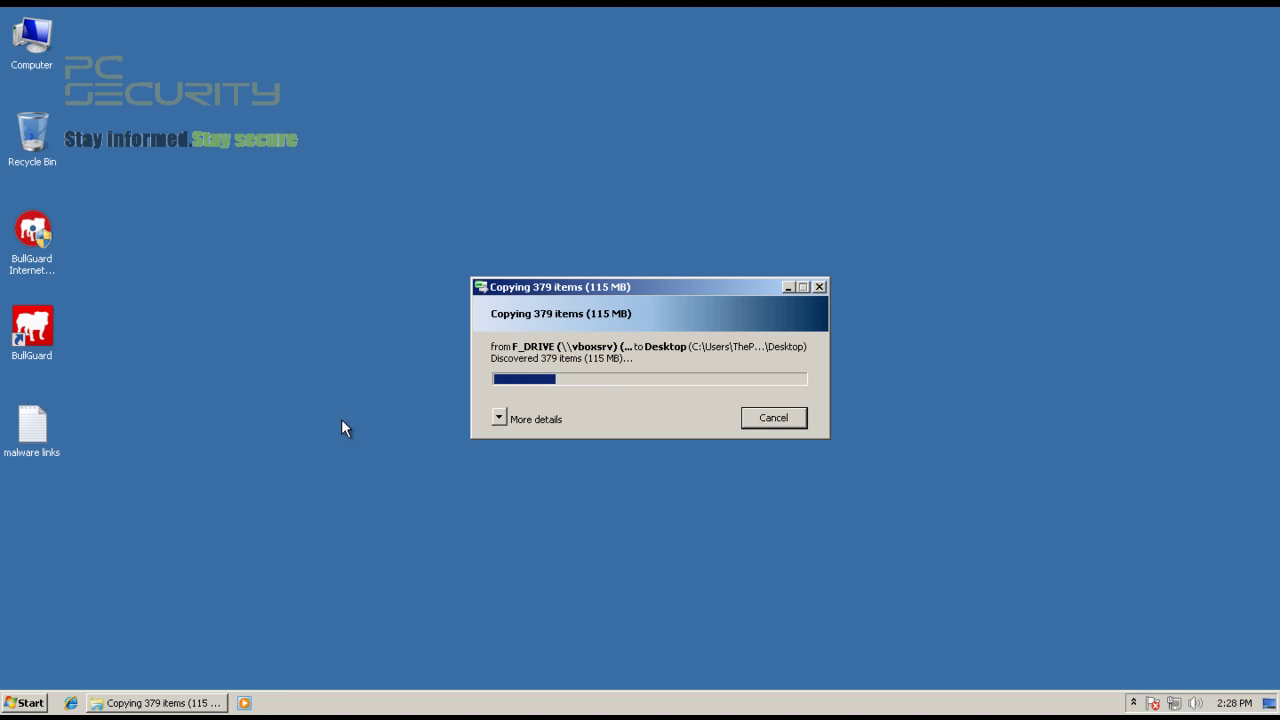
click(500, 419)
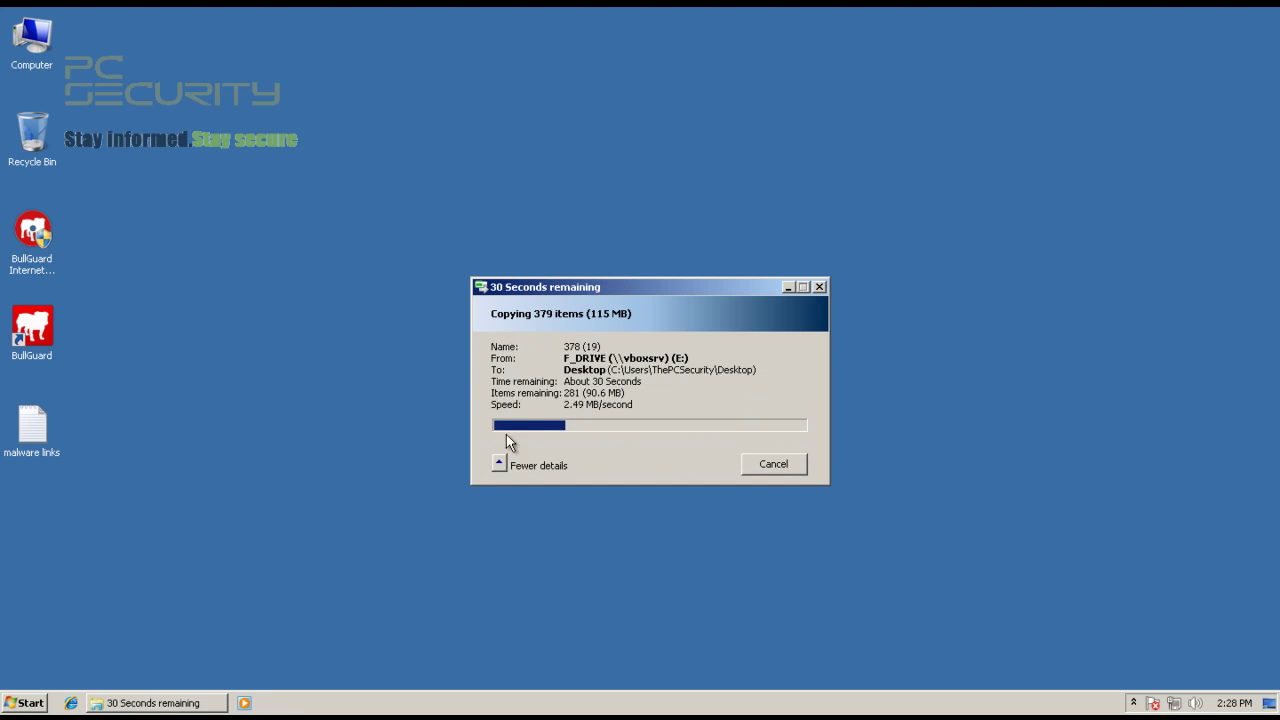
click(494, 468)
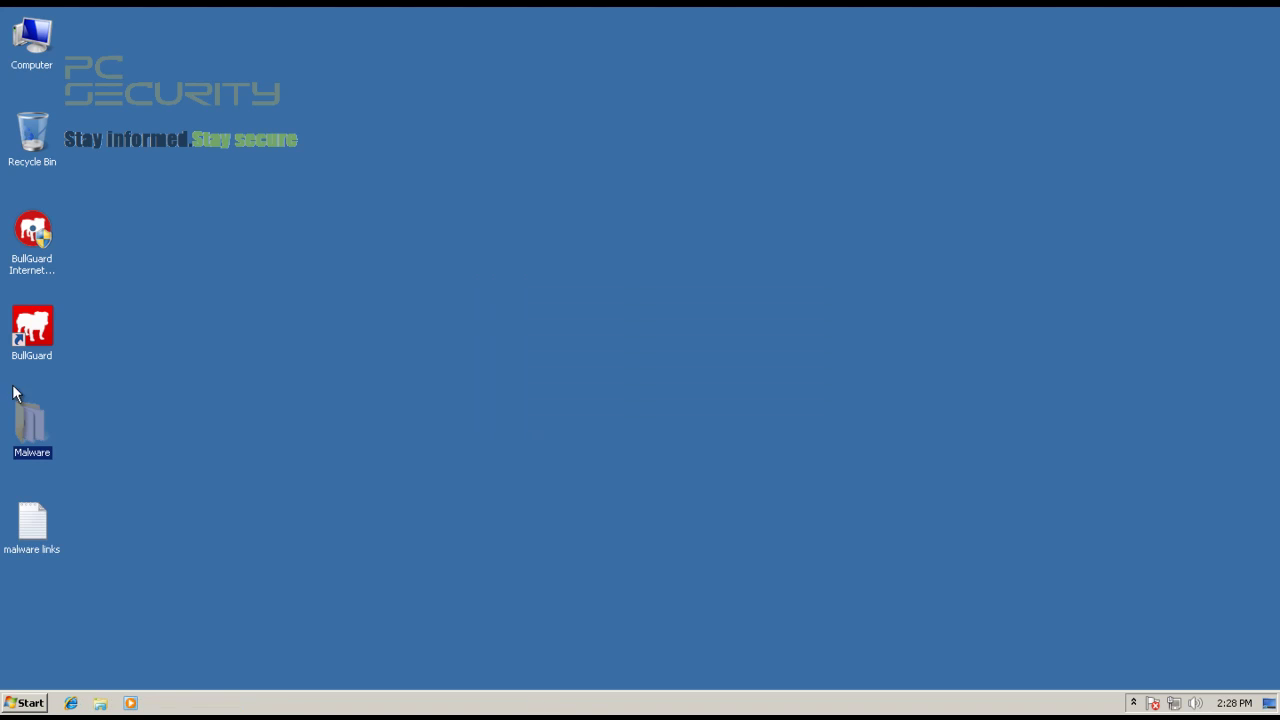
Step: Open the Malware folder on the desktop, look through its files and close it
double_click(29, 424)
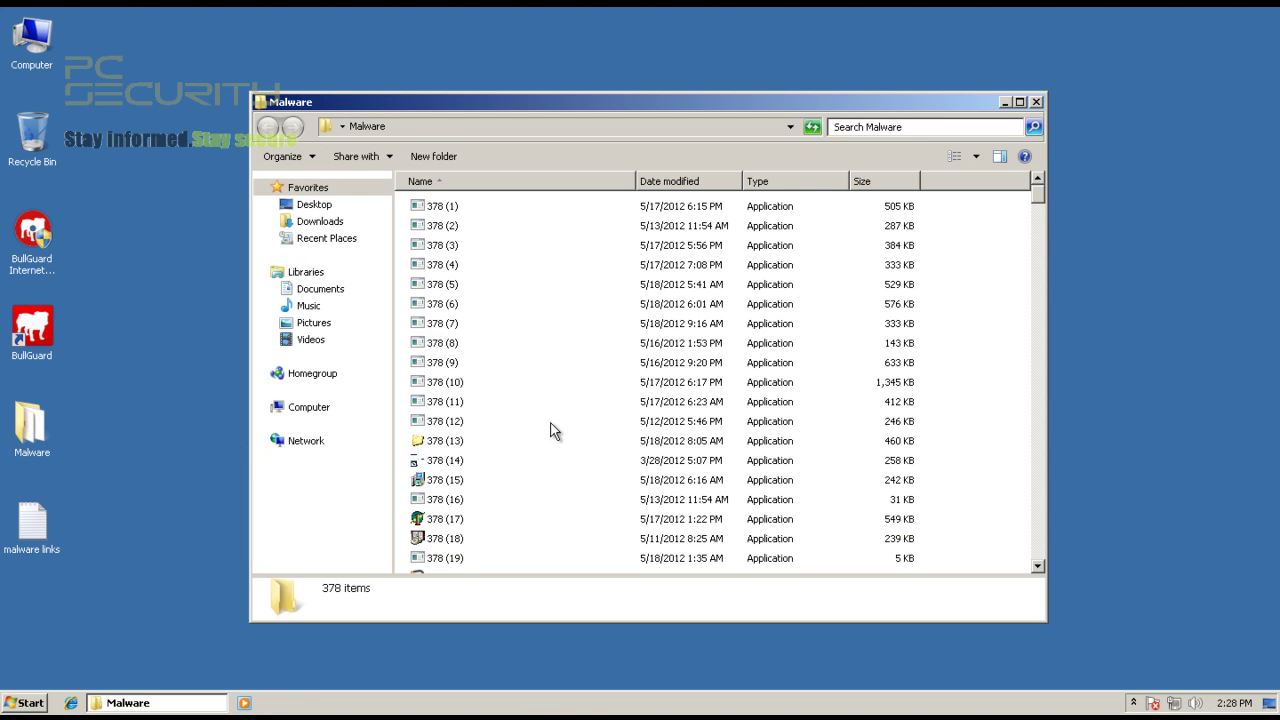
drag(1042, 197, 1021, 150)
click(1037, 102)
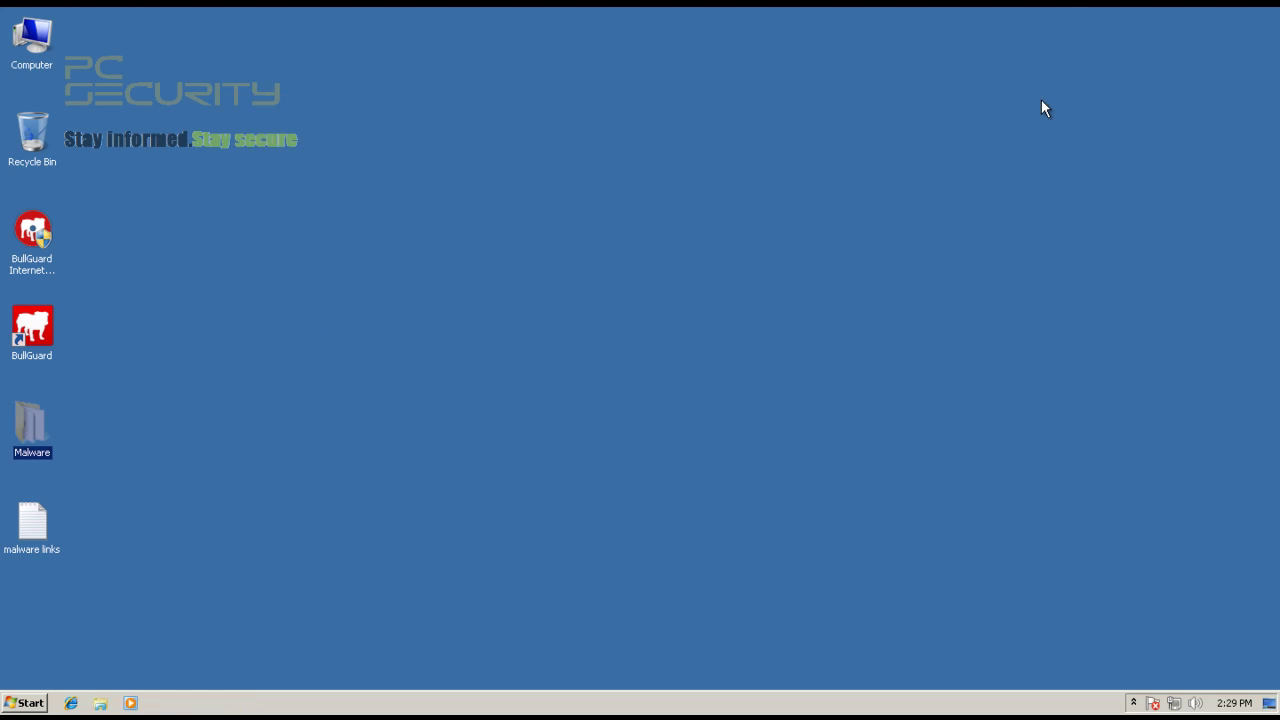
Step: Scan the desktop Malware folder with BullGuard, fix the issues found and close the window of remaining files
right_click(38, 427)
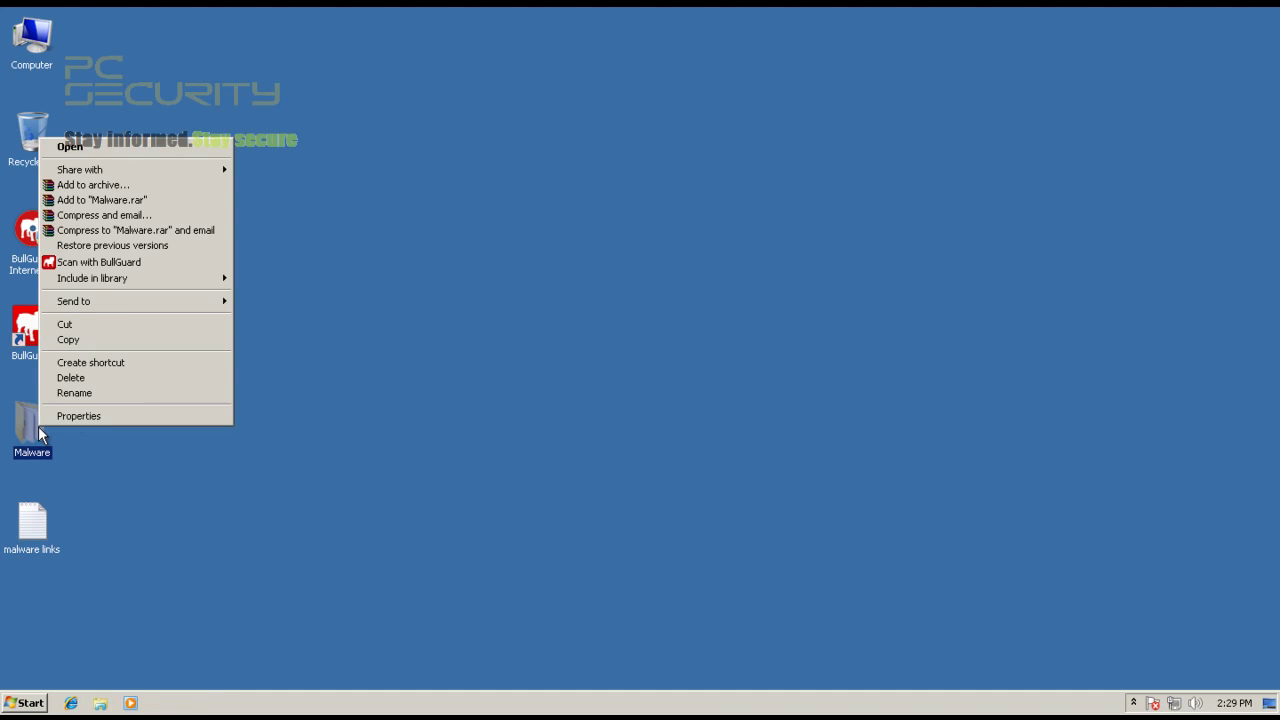
click(84, 264)
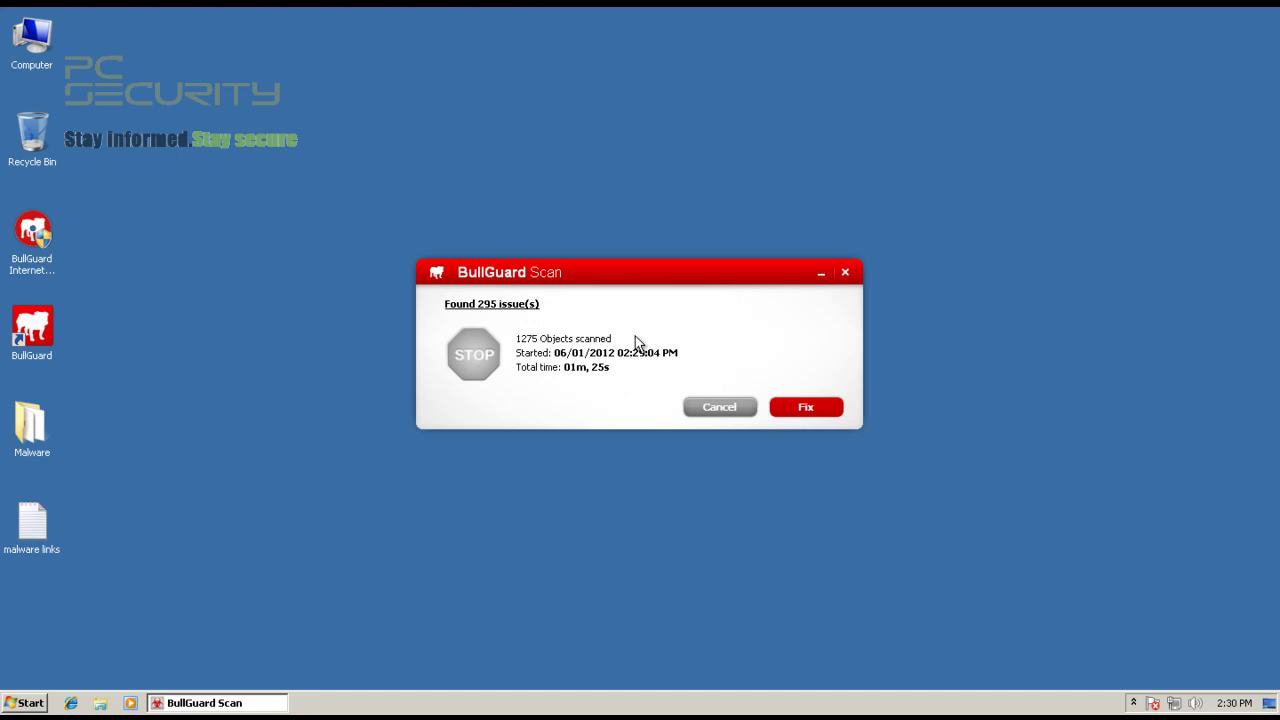
click(802, 410)
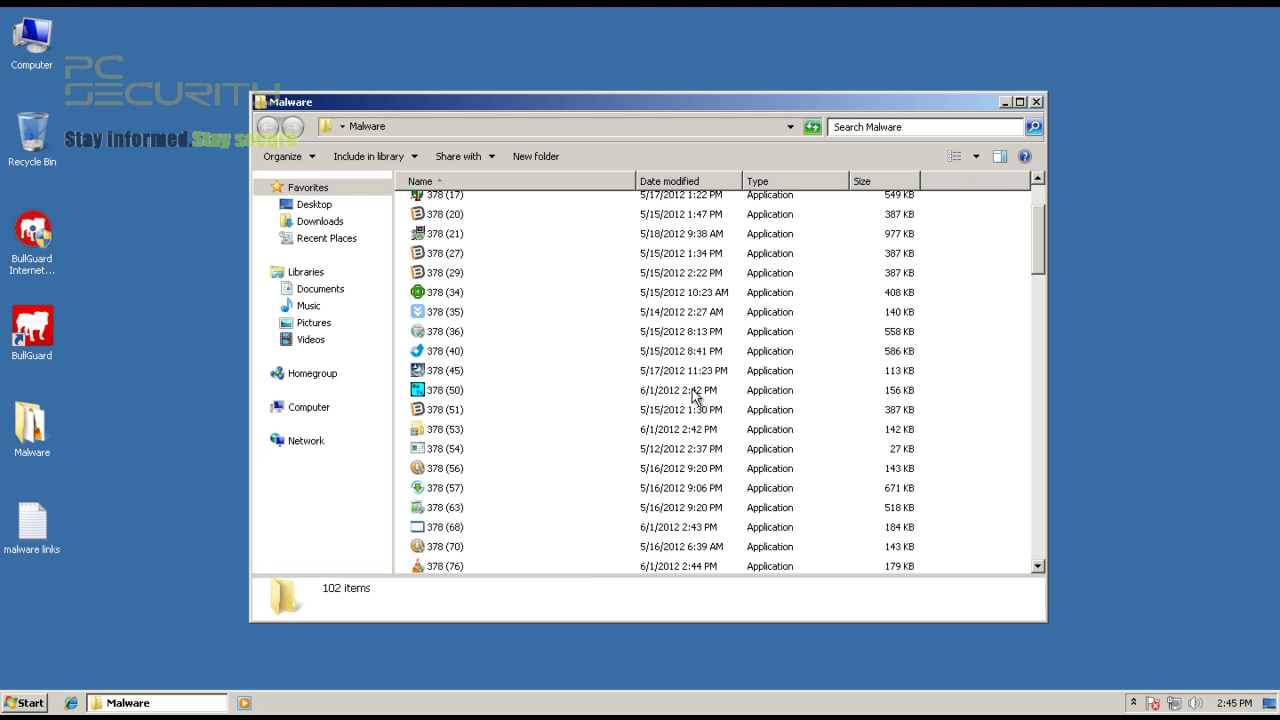
key(alt+F4)
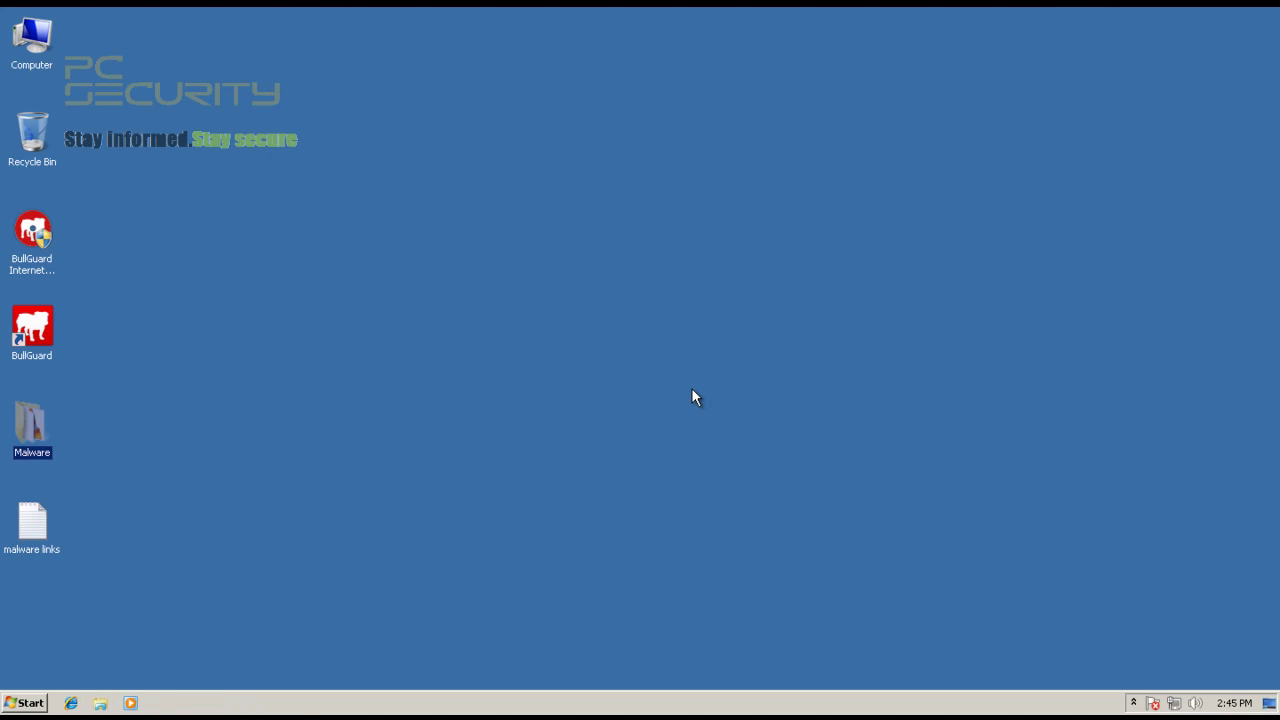
Step: Open the Windows Calculator
key(super)
key(Up)
key(Up)
key(Up)
key(Up)
key(Up)
key(Up)
key(Up)
key(Up)
key(Up)
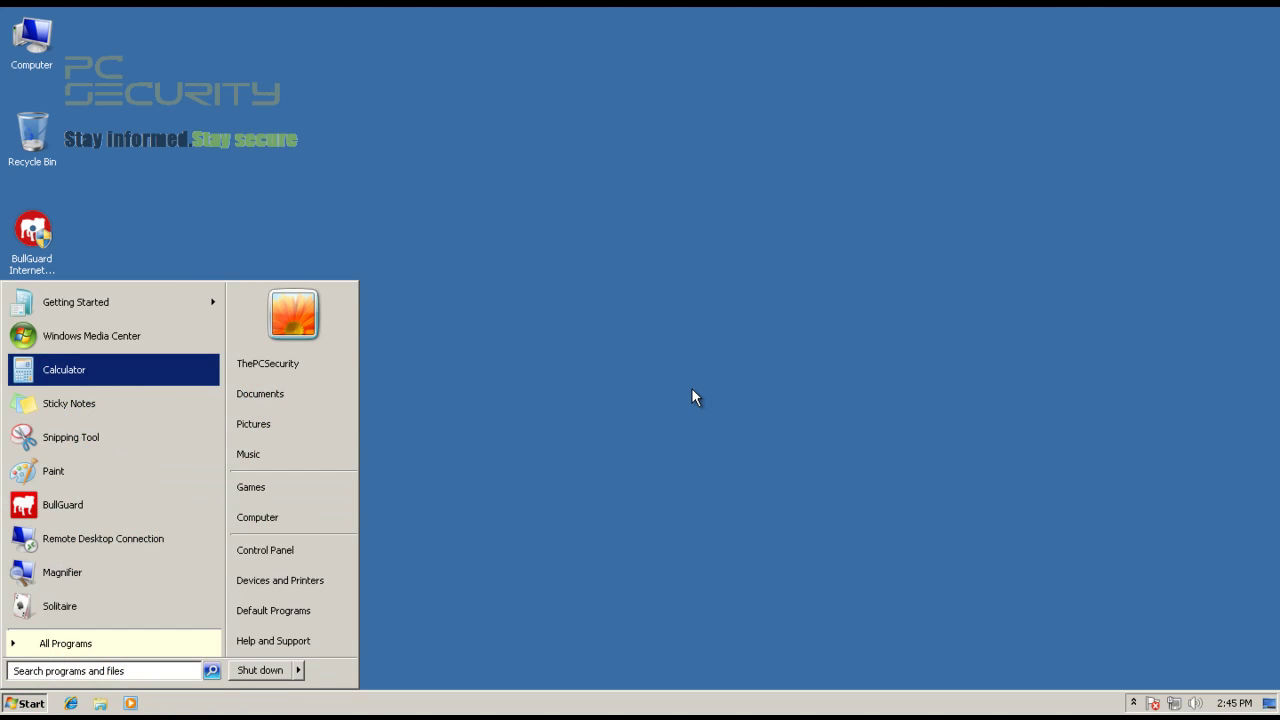
key(Return)
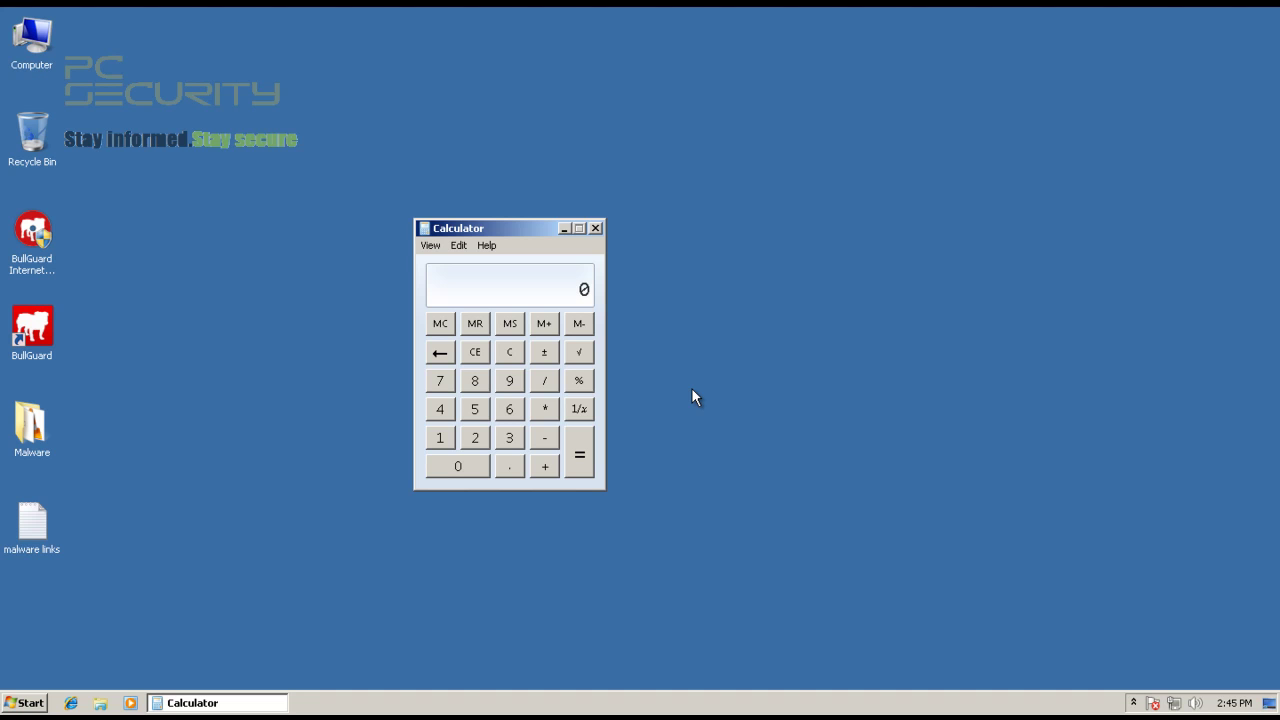
Step: Calculate 78 minus 102, divide the result by 378, and close Calculator
text(78)
key(minus)
text(102)
key(Return)
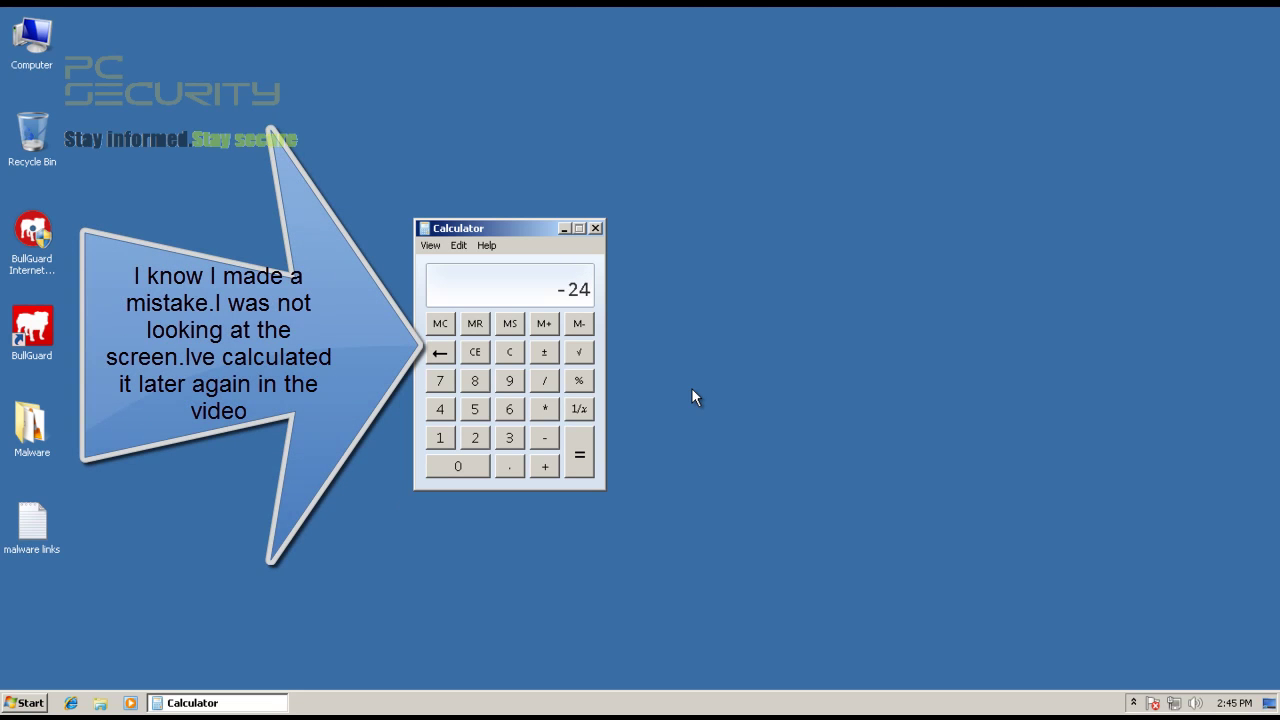
key(slash)
text(378)
key(Return)
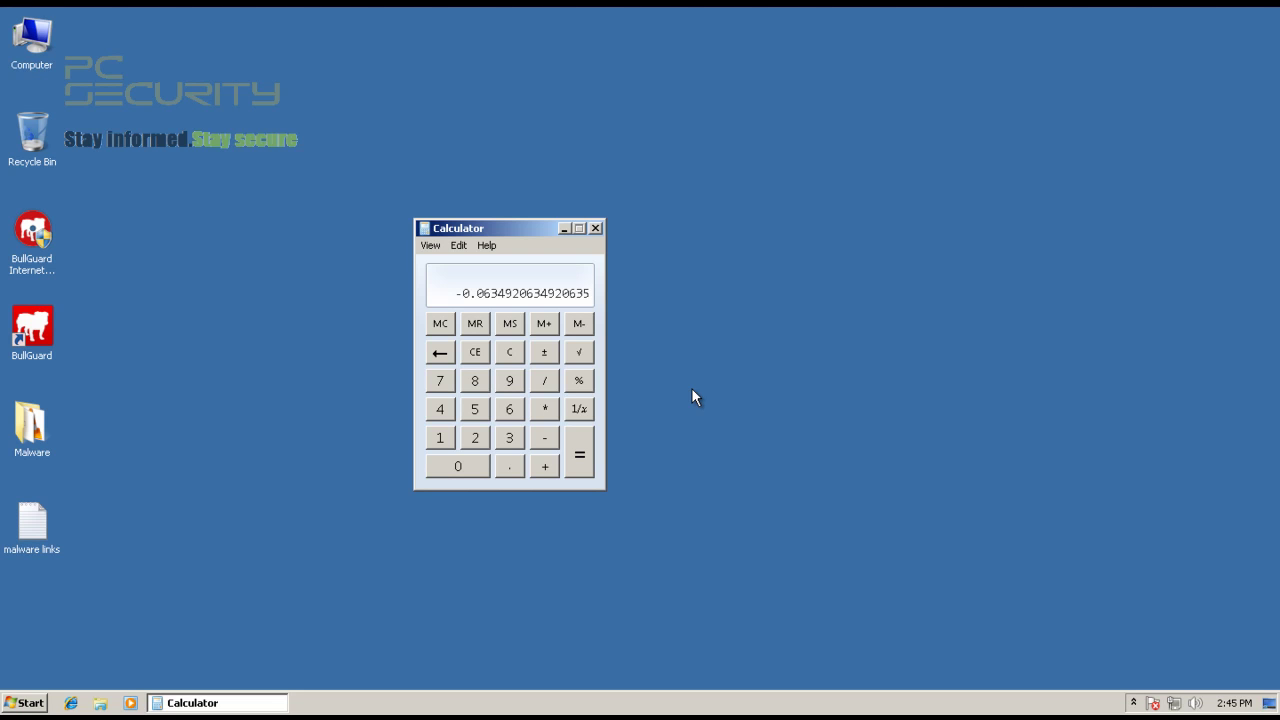
key(alt+F4)
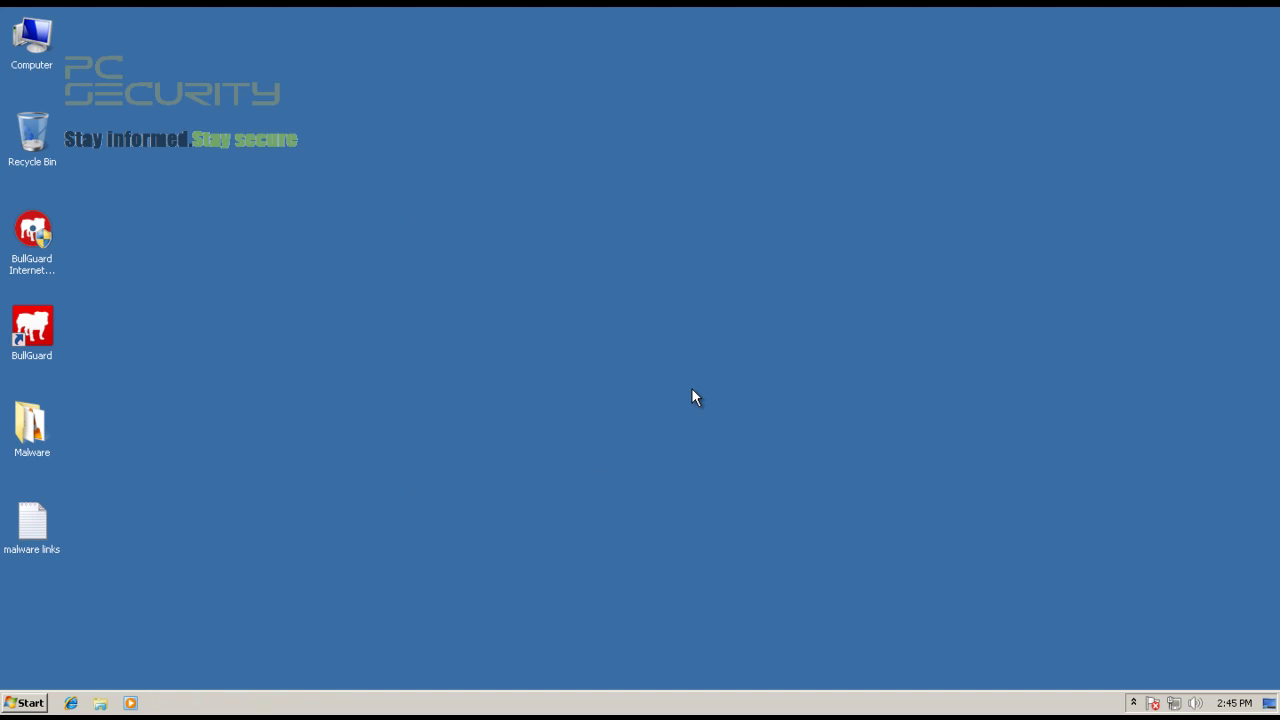
Step: Open Internet Explorer and dock its window to the right half of the screen
key(super)
key(Escape)
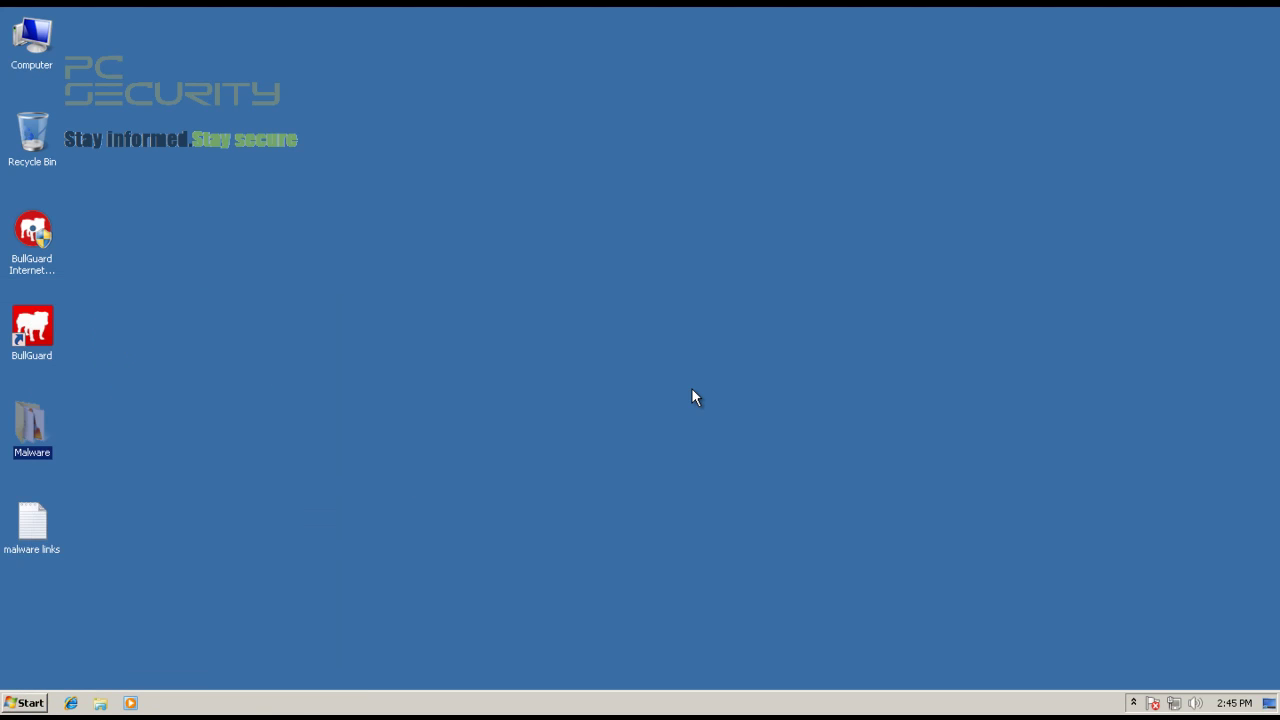
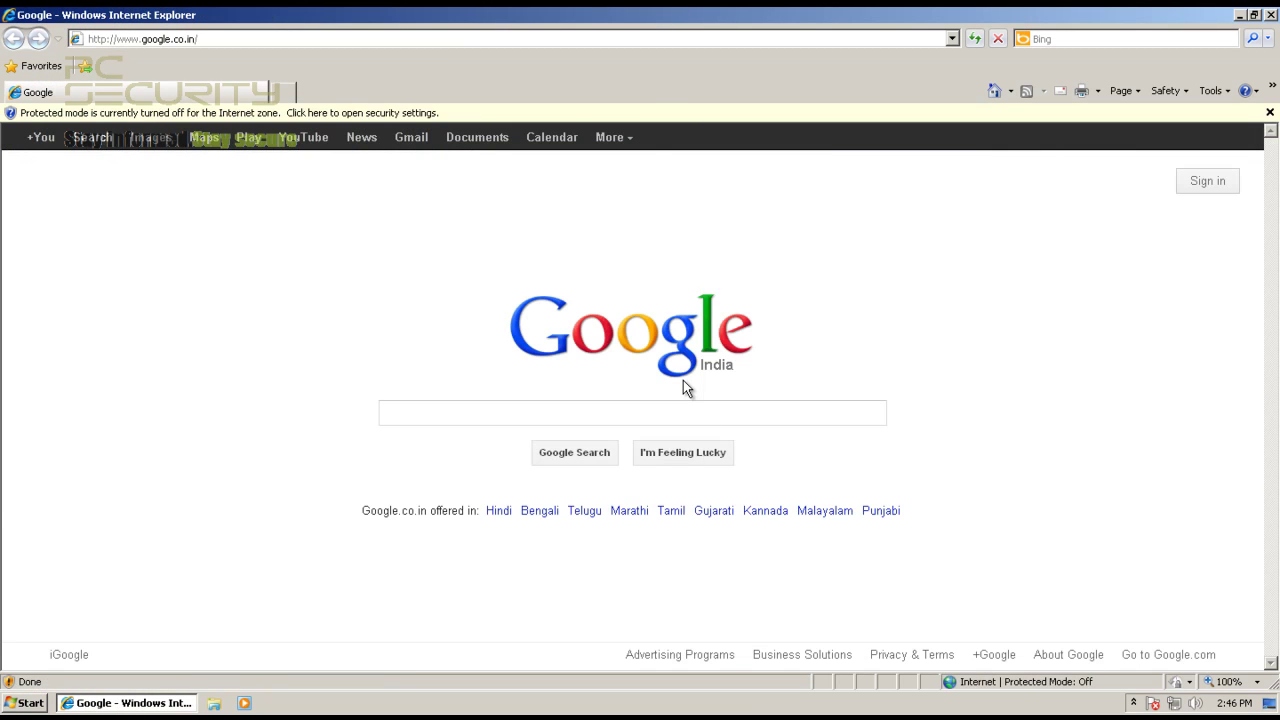
key(super+Right)
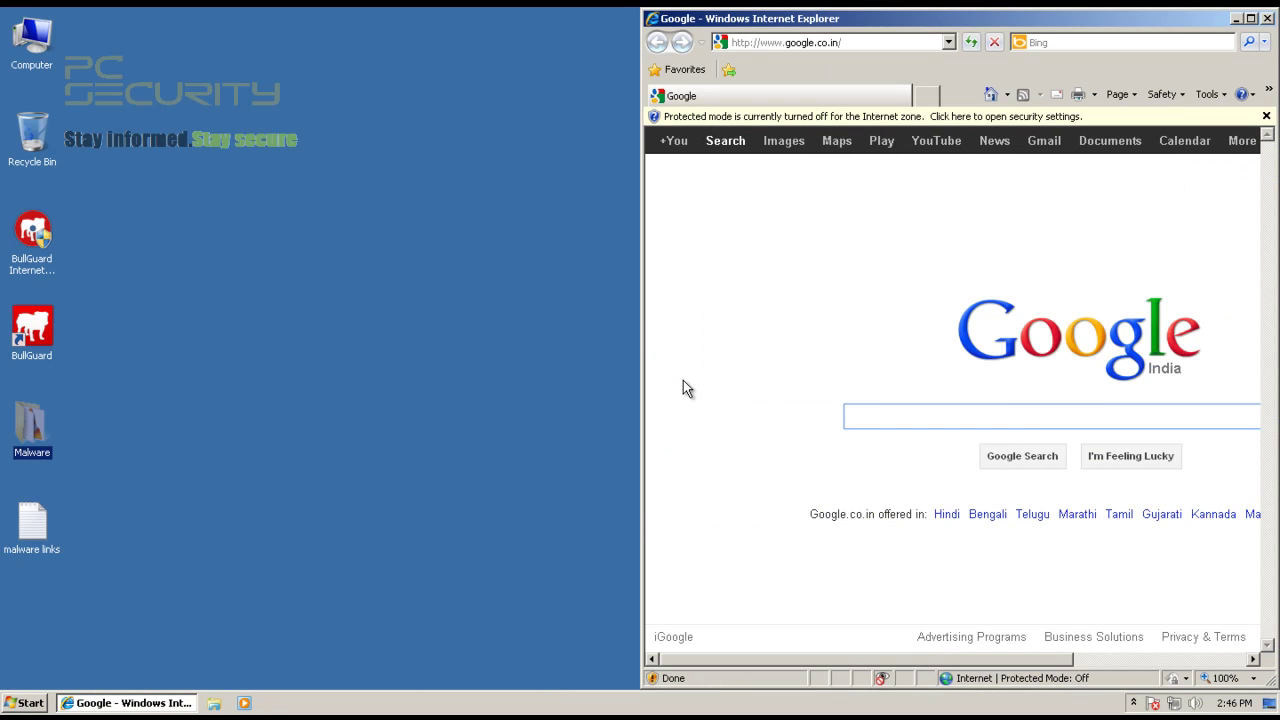
Step: Open the malware links text file from the desktop and dock it to the left half, beside the browser
key(alt+Tab)
key(Down)
key(Return)
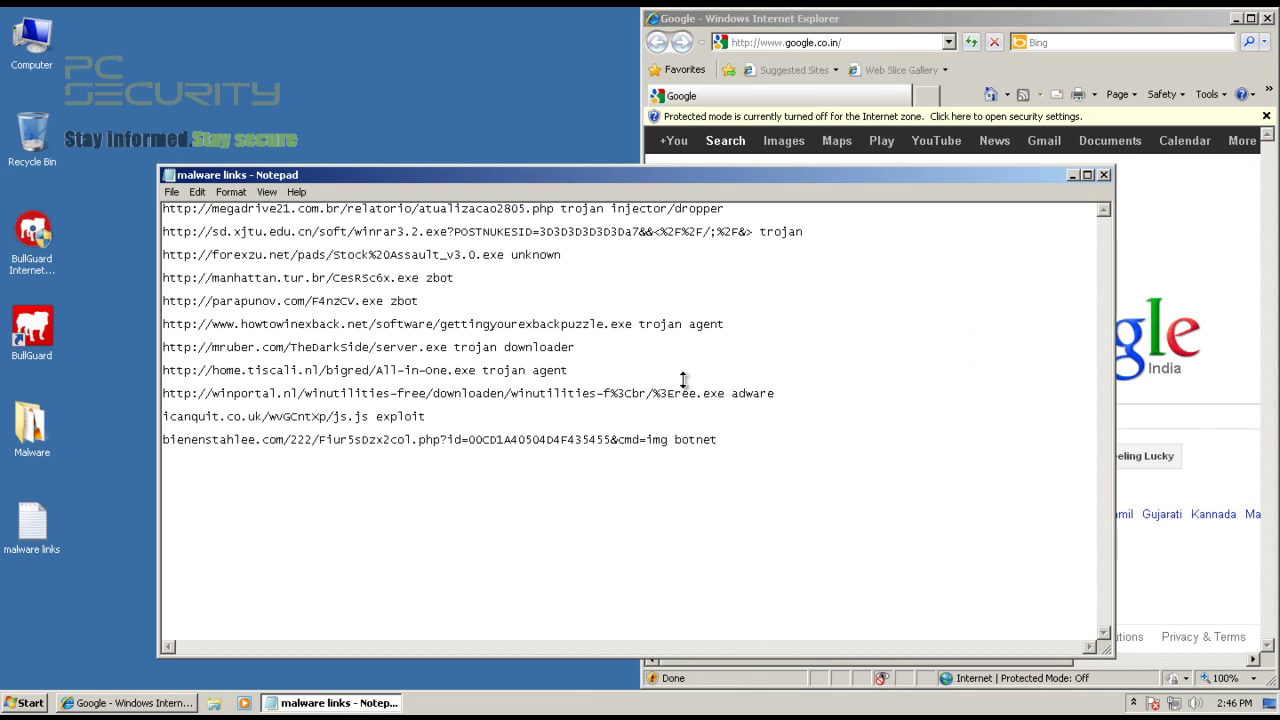
key(super+Left)
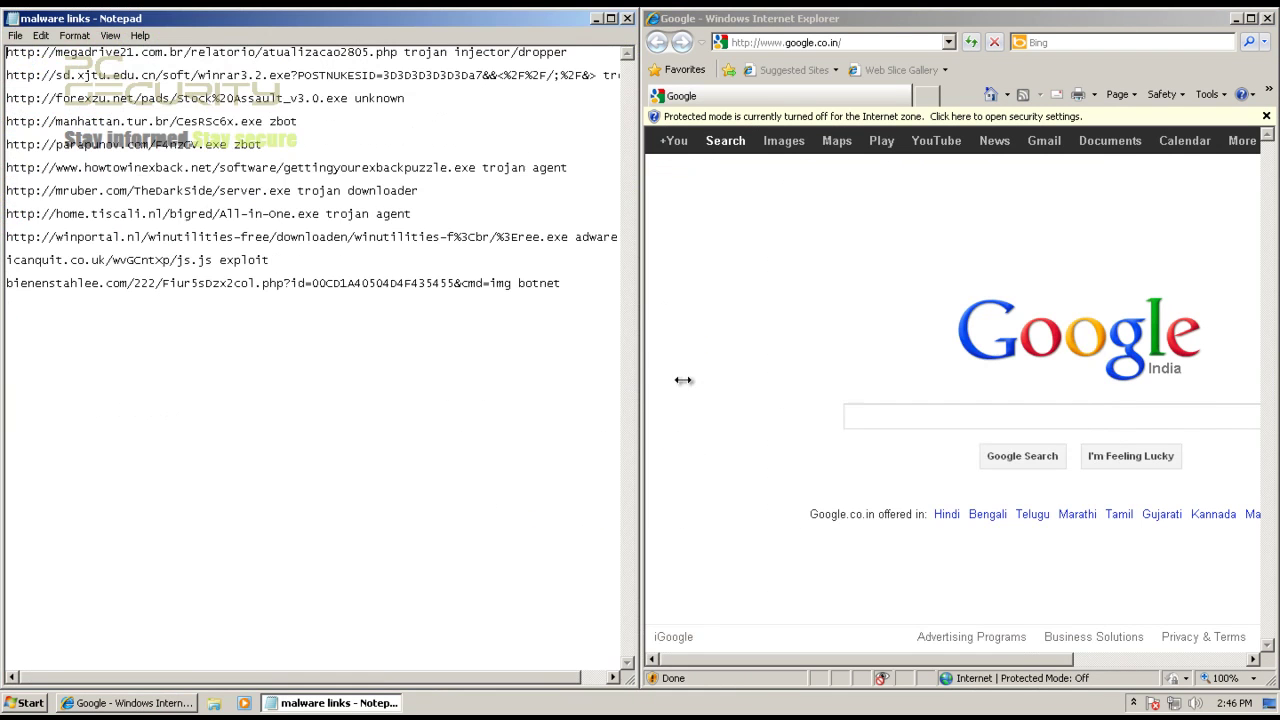
key(super+Down)
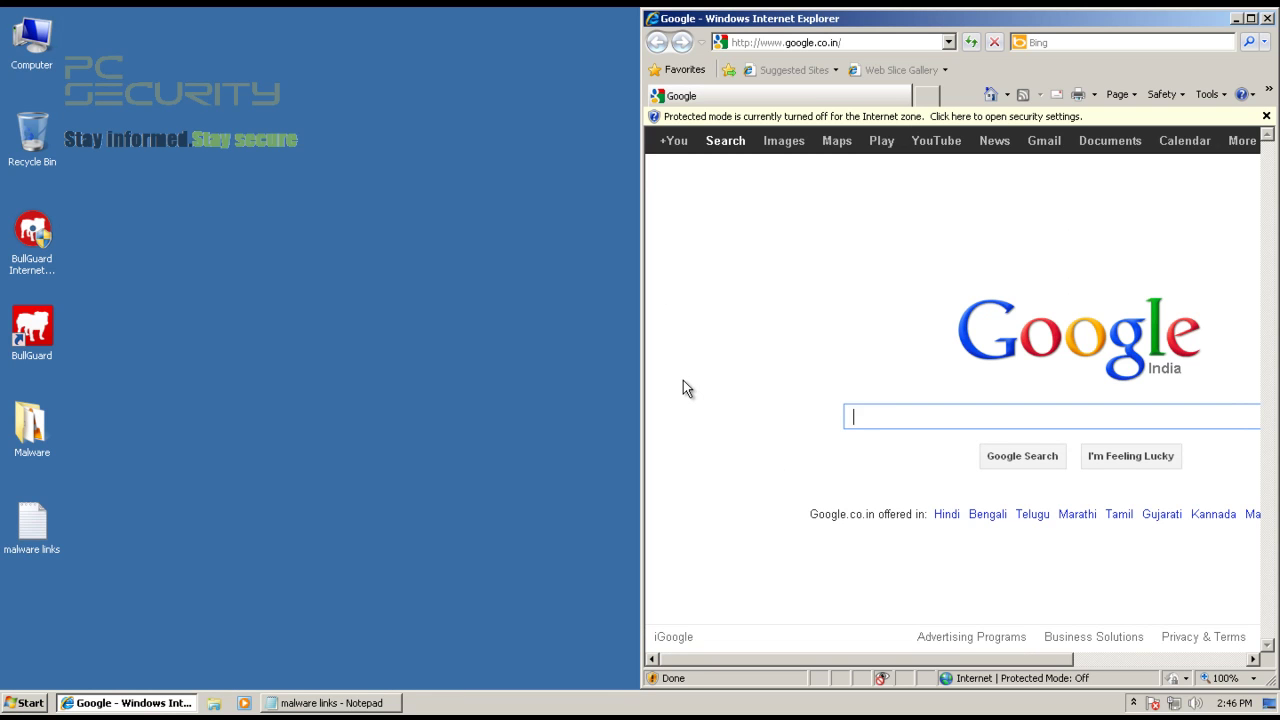
key(alt+Tab)
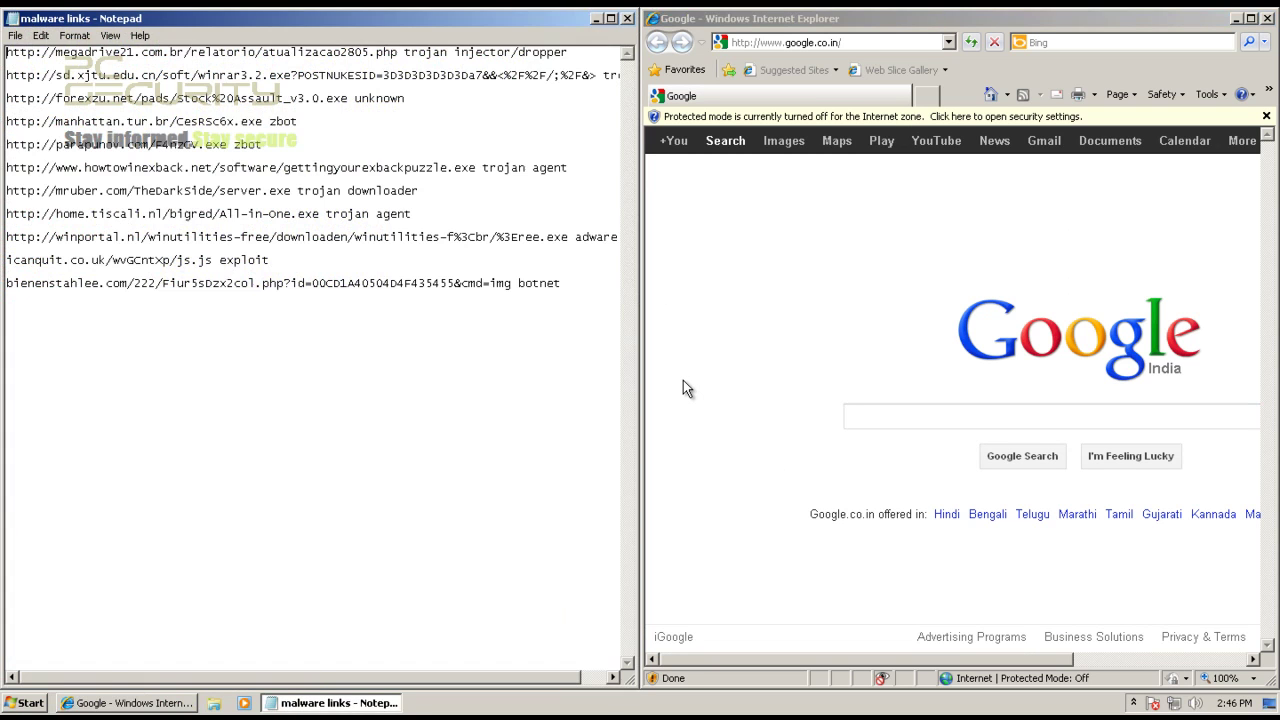
Step: Open BullGuard and switch its Antivirus real-time protection back on
key(super+b)
key(Return)
key(Down)
key(Return)
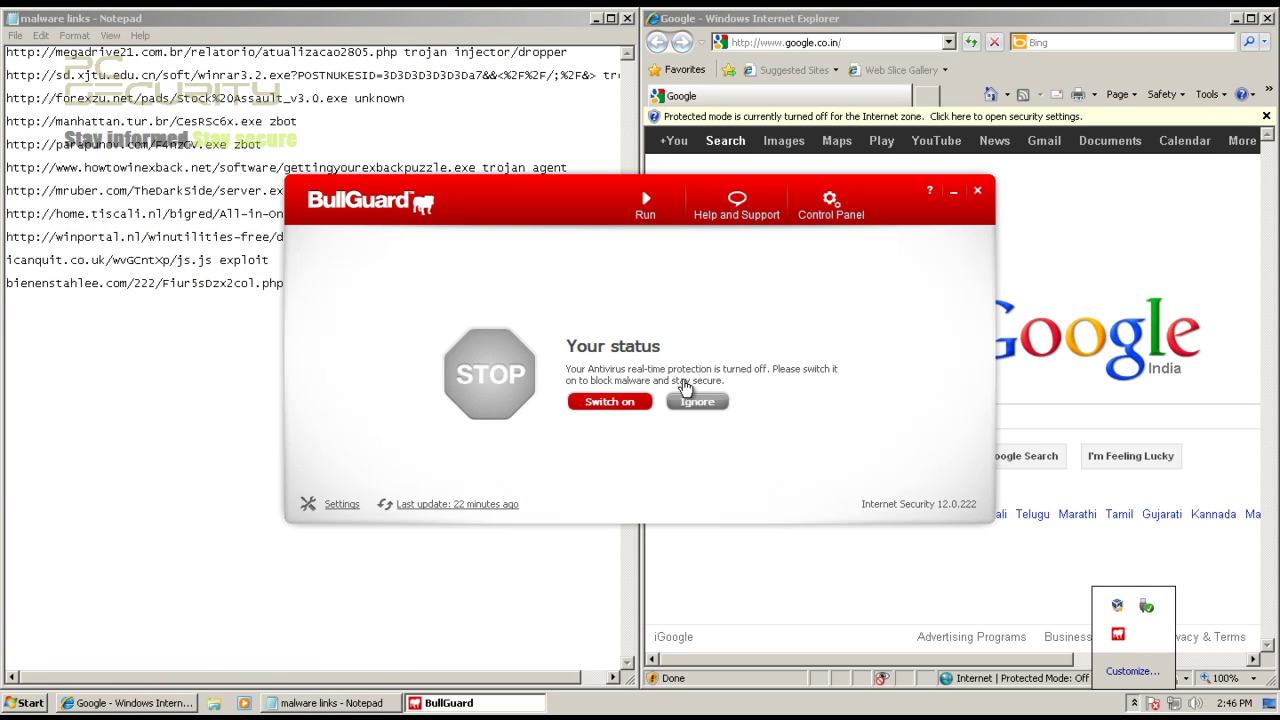
key(Return)
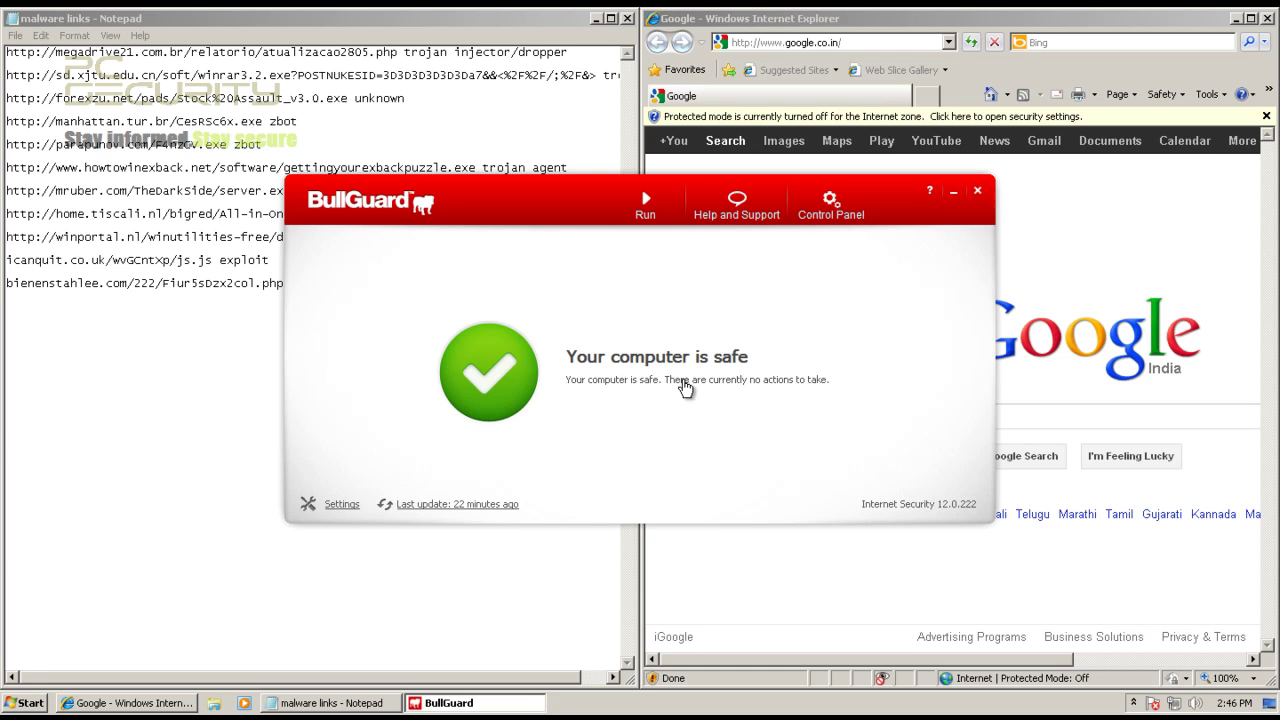
Step: Close the BullGuard window, run a BullGuard update, and close the window again
key(alt+F4)
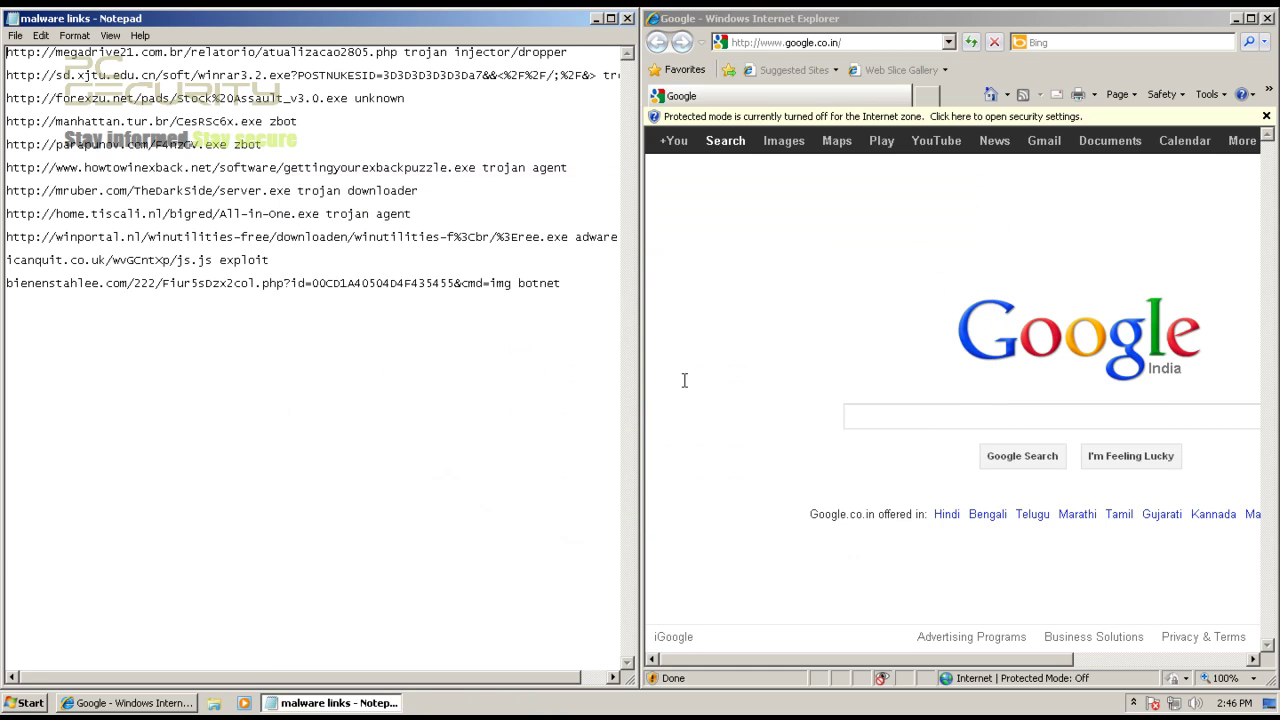
key(super+b)
key(Return)
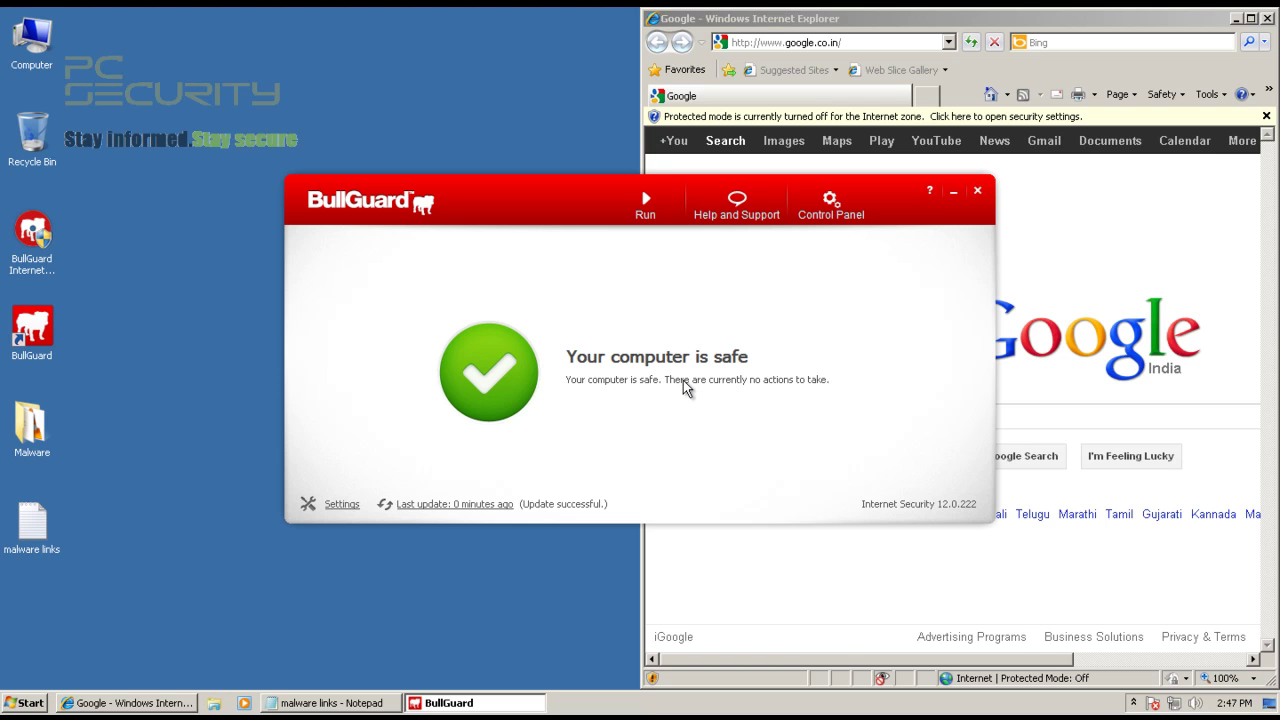
key(alt+F4)
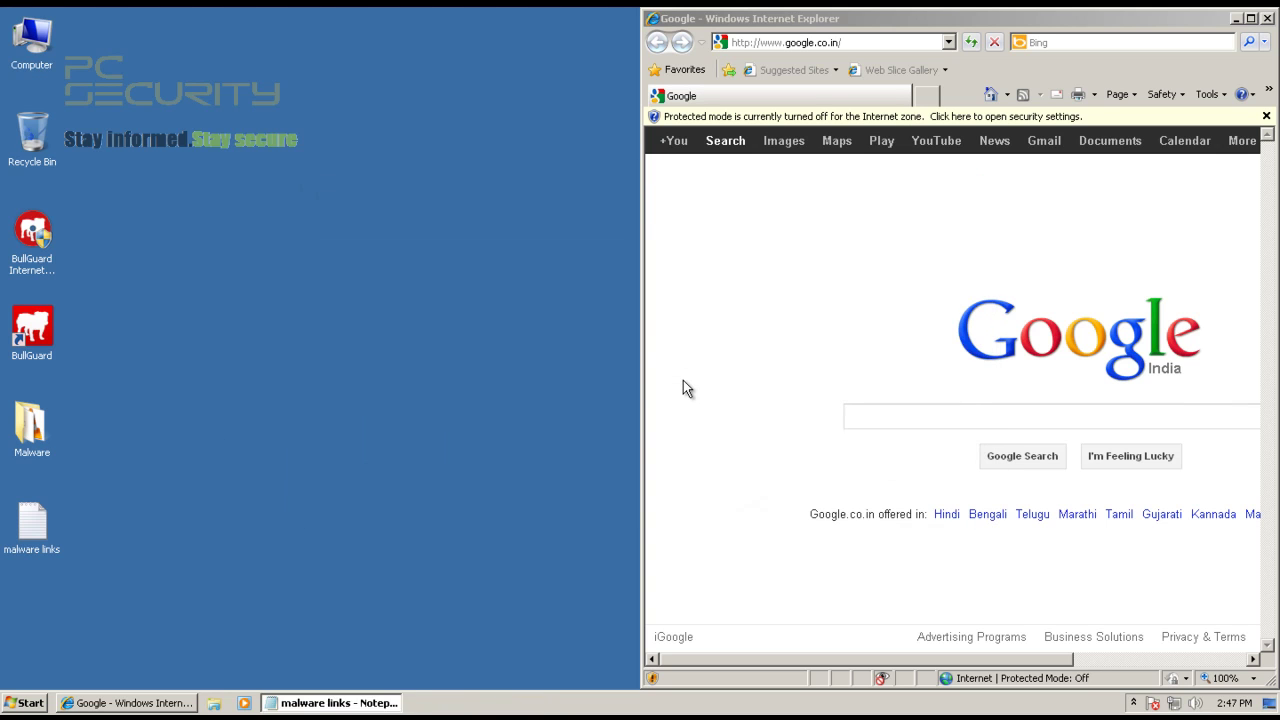
Step: Scan the Malware folder on the desktop with BullGuard and close the scan report
right_click(28, 434)
click(106, 272)
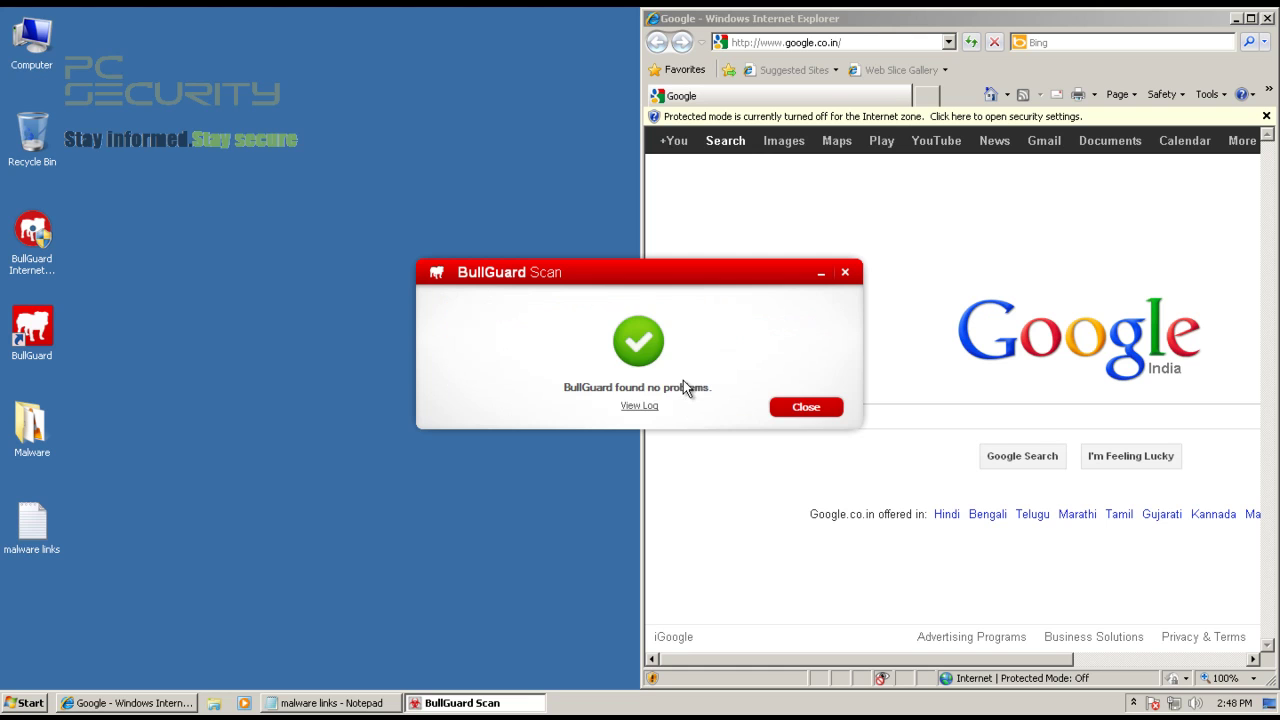
key(Return)
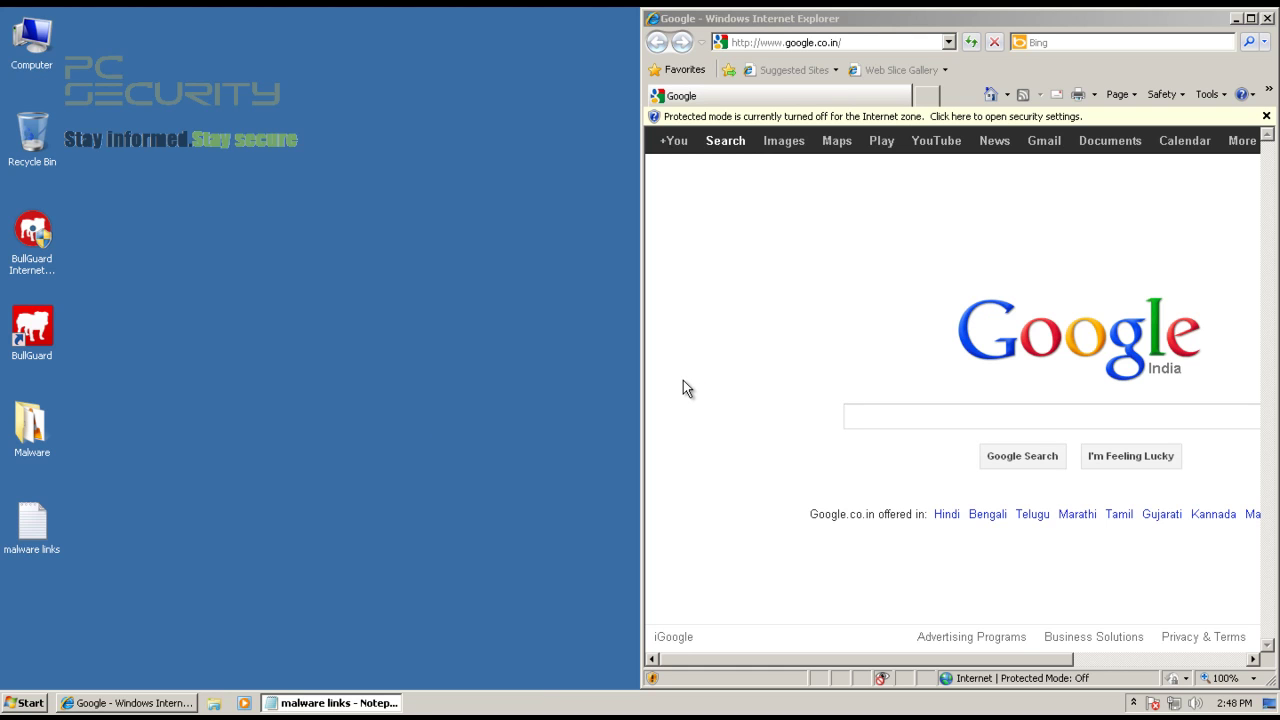
click(683, 381)
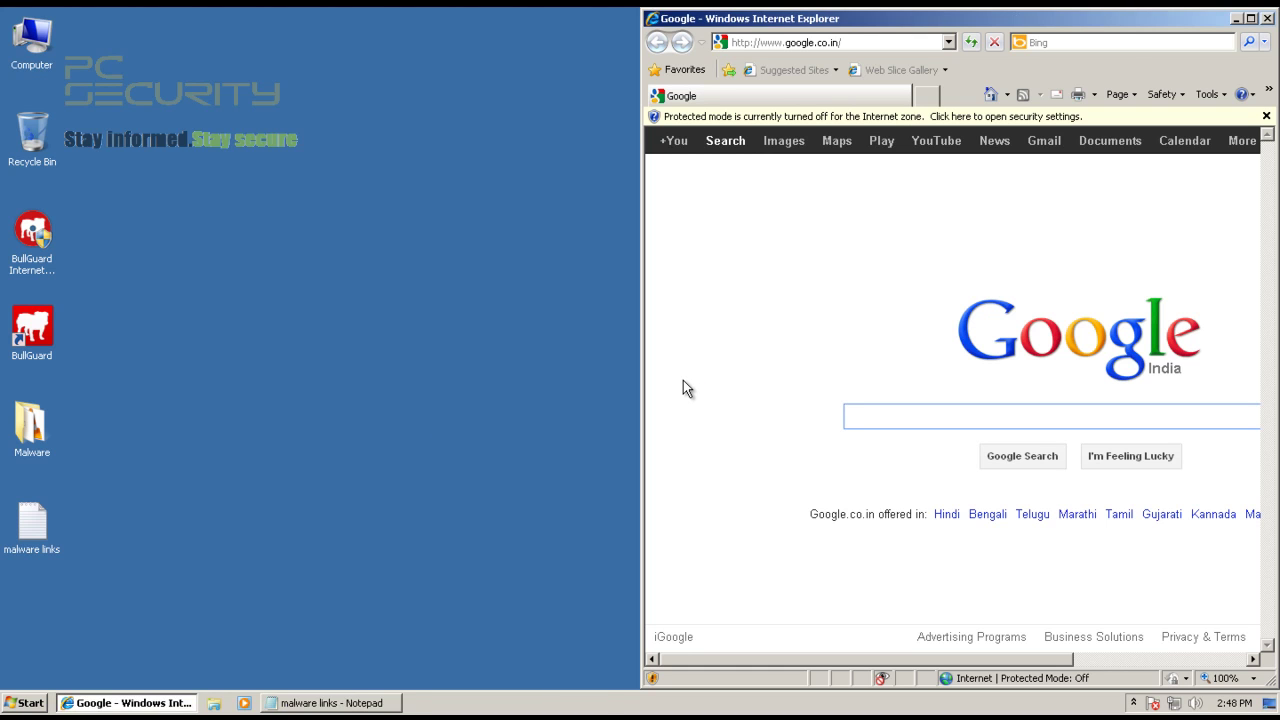
key(alt+Tab)
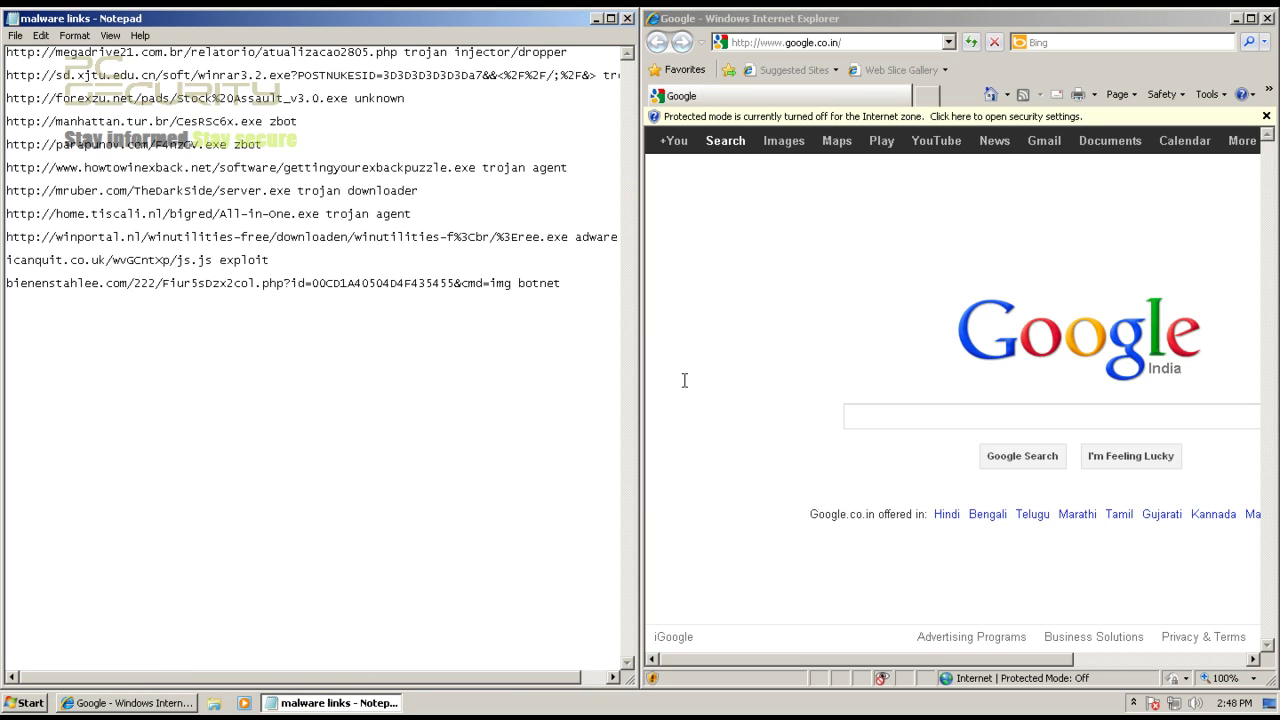
drag(398, 52, 5, 52)
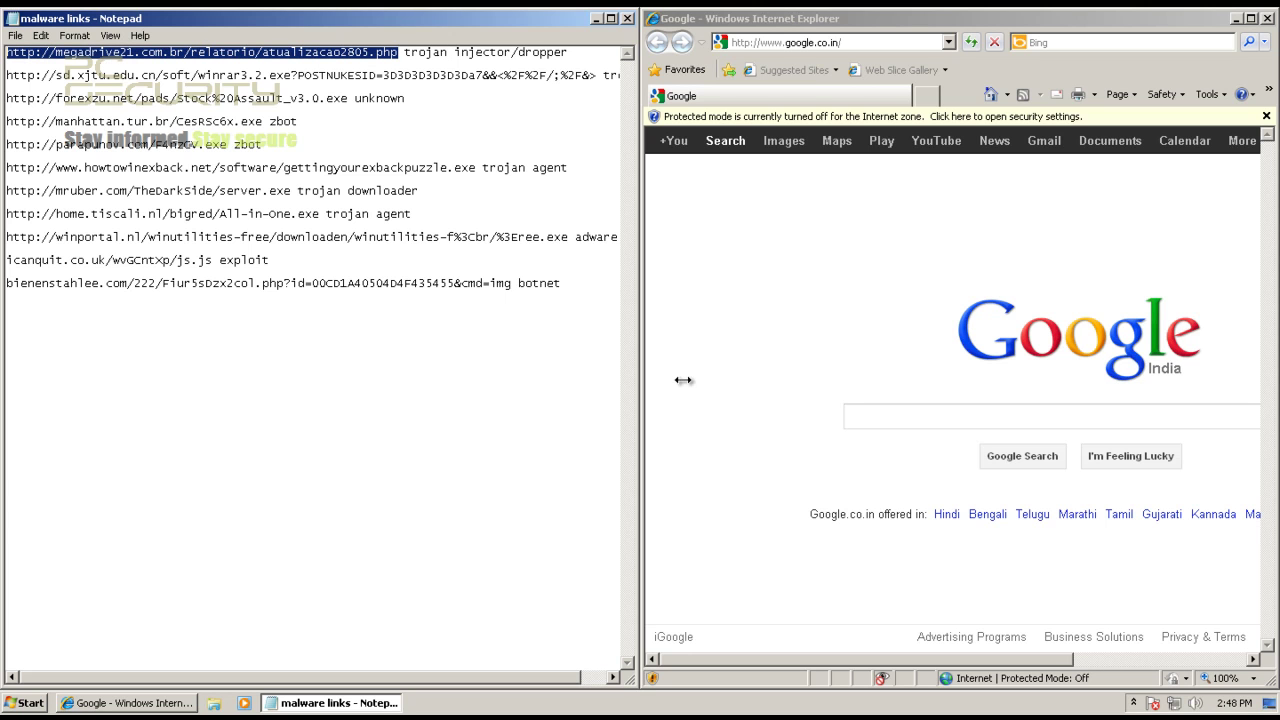
key(alt+Tab)
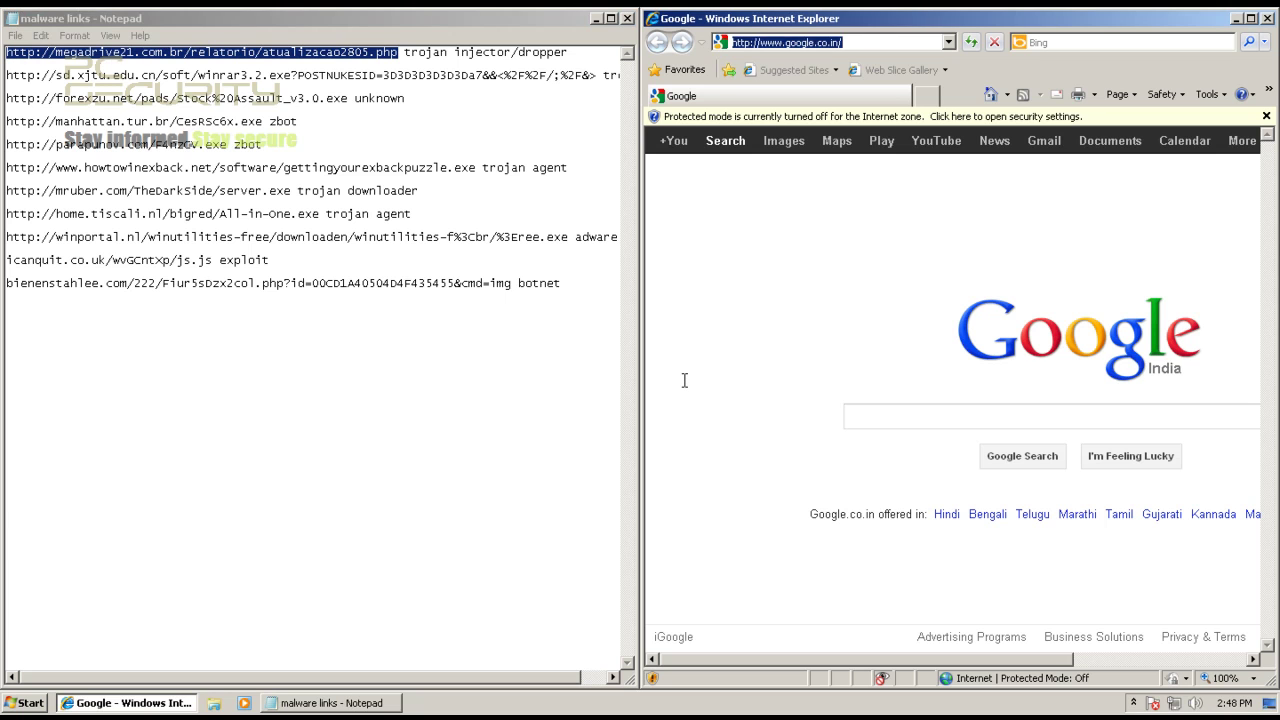
text(http://megadrive21.com.br/relatorio/atualizacao2805.php)
key(Return)
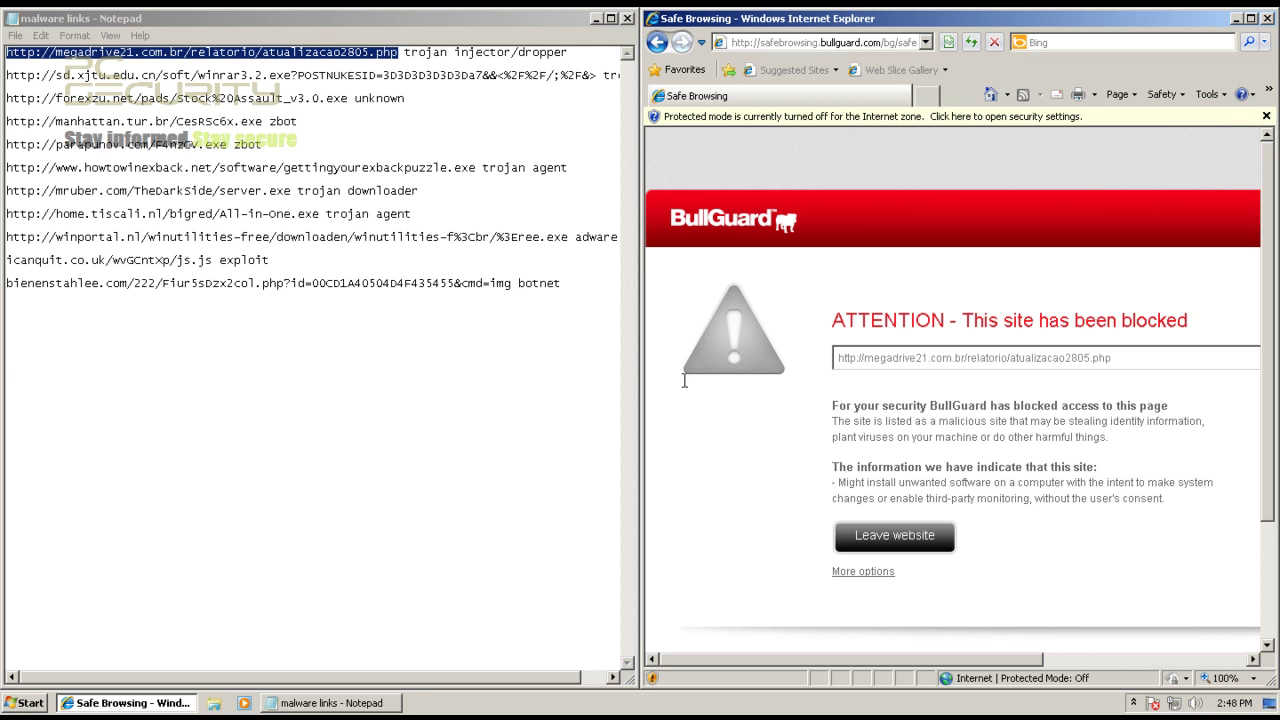
Step: Select the whole second line of the malware links file, the sd.xjtu.edu.cn winrar3.2.exe link, and open it in the browser
key(alt+Tab)
scroll(684, 380, right, 2)
key(Home)
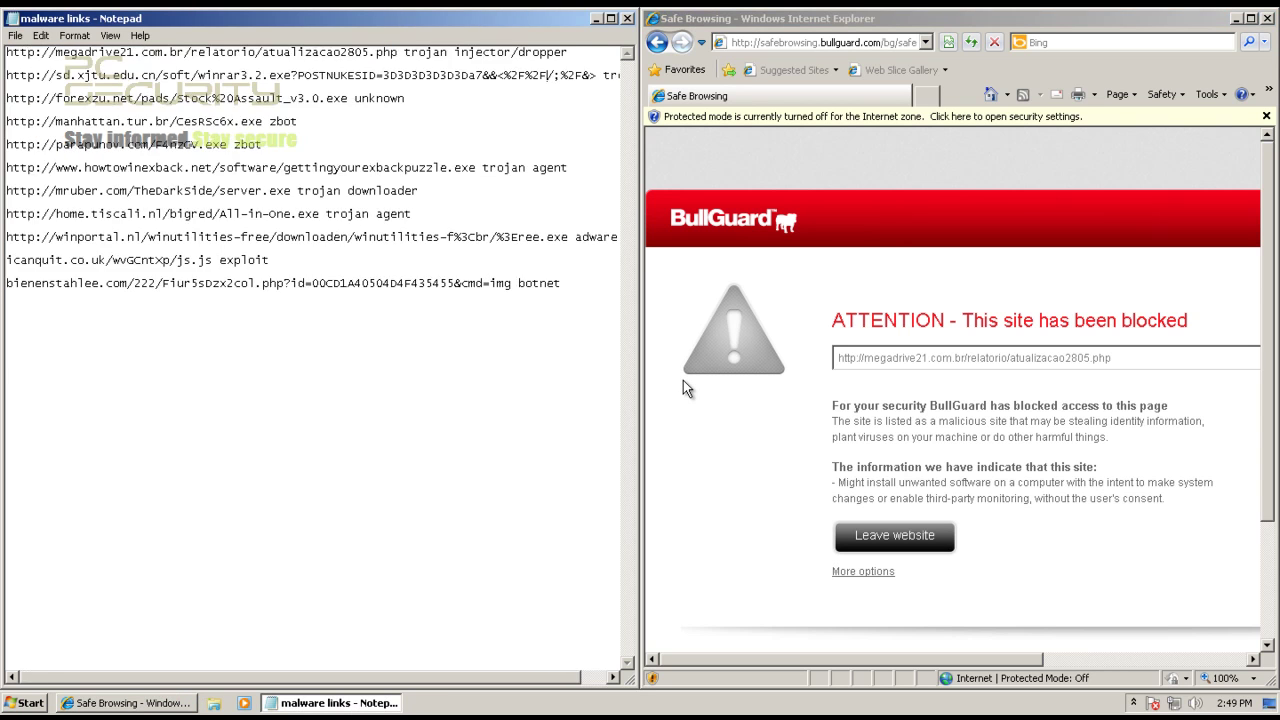
key(shift+Right)
key(shift+End)
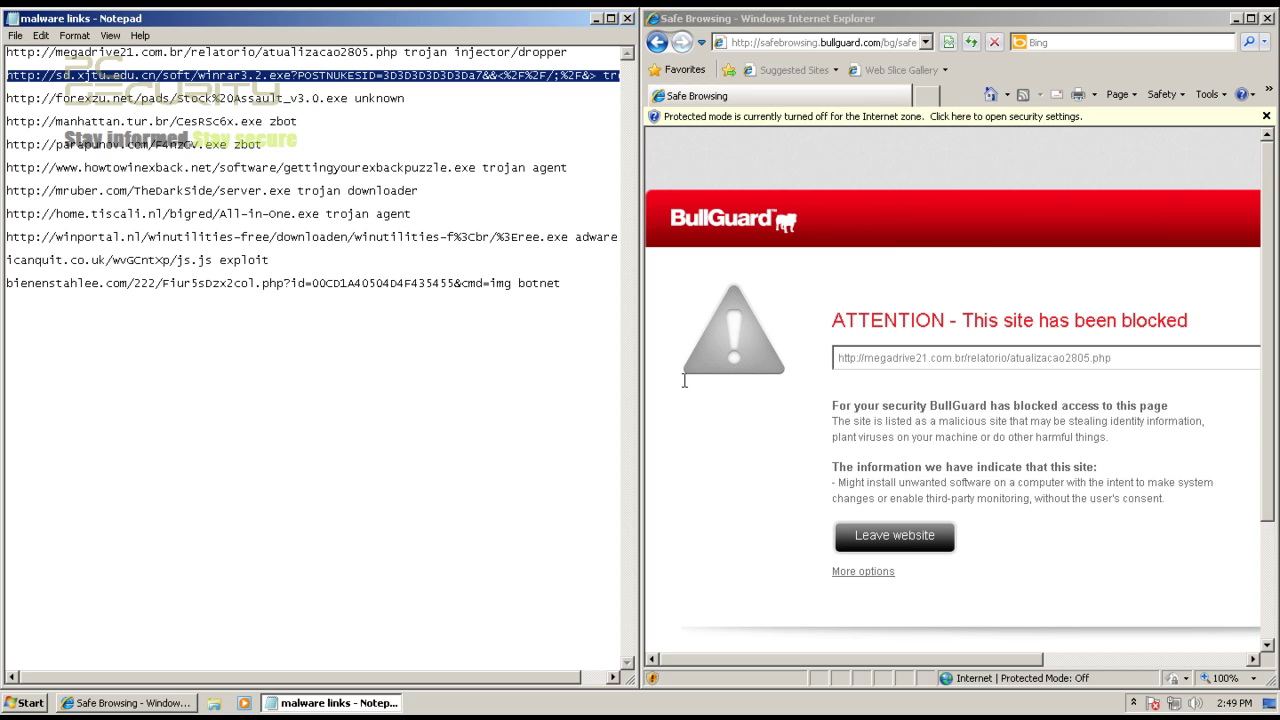
click(683, 380)
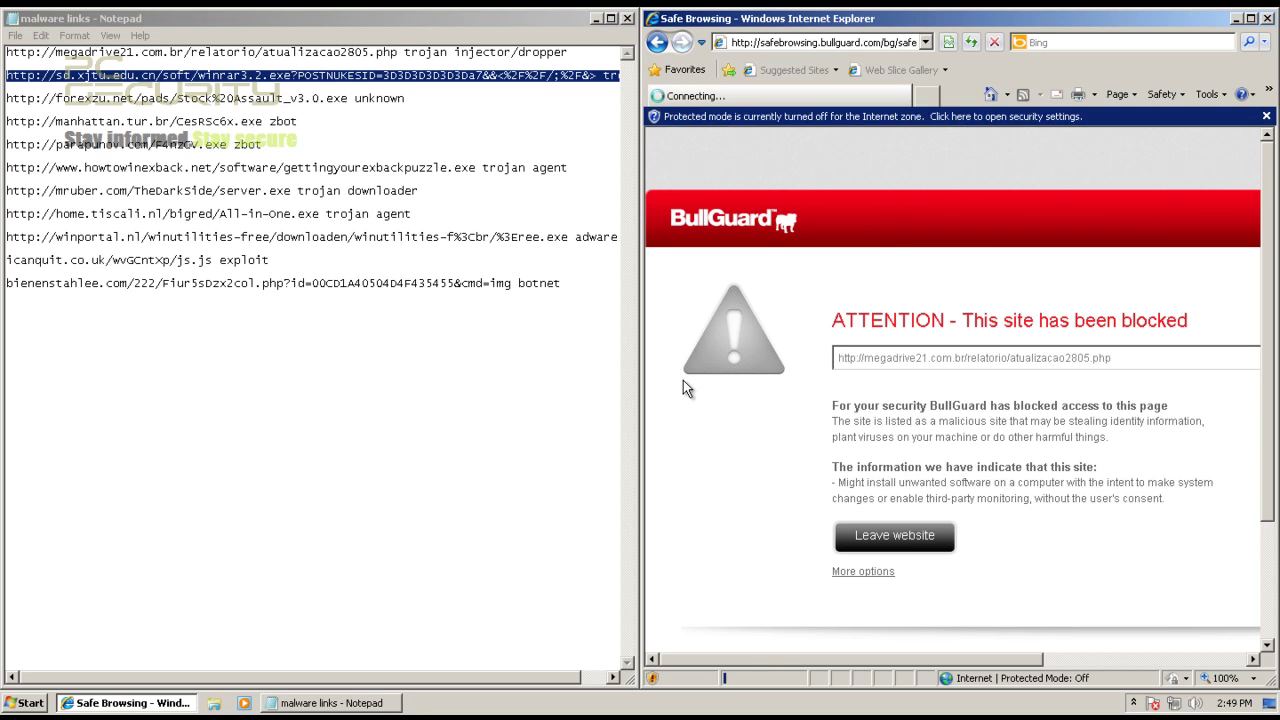
key(alt+d)
text(http://sd.xjtu.edu.cn/soft/winrar3.2.exe?POSTNUKESID=3D3D3D3D3D3Da7&&<%2F%2F/;%2F&> trojan)
key(Return)
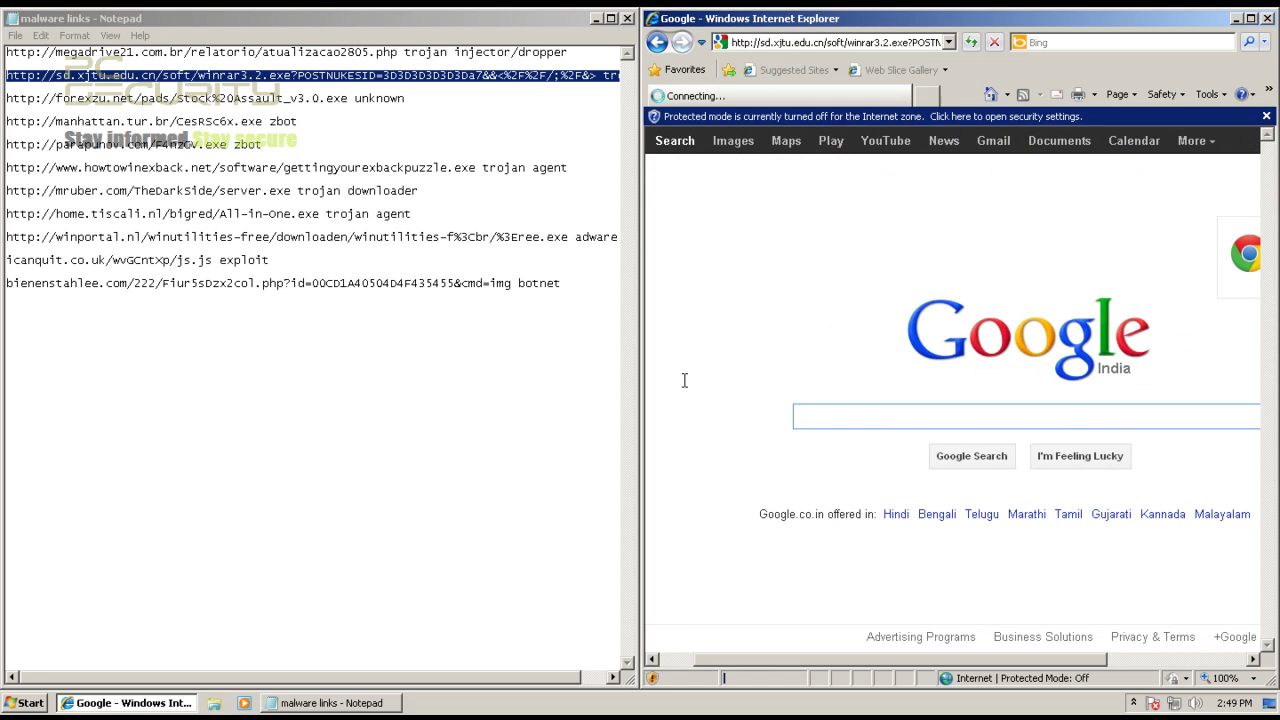
click(348, 98)
key(shift+Home)
key(ctrl+c)
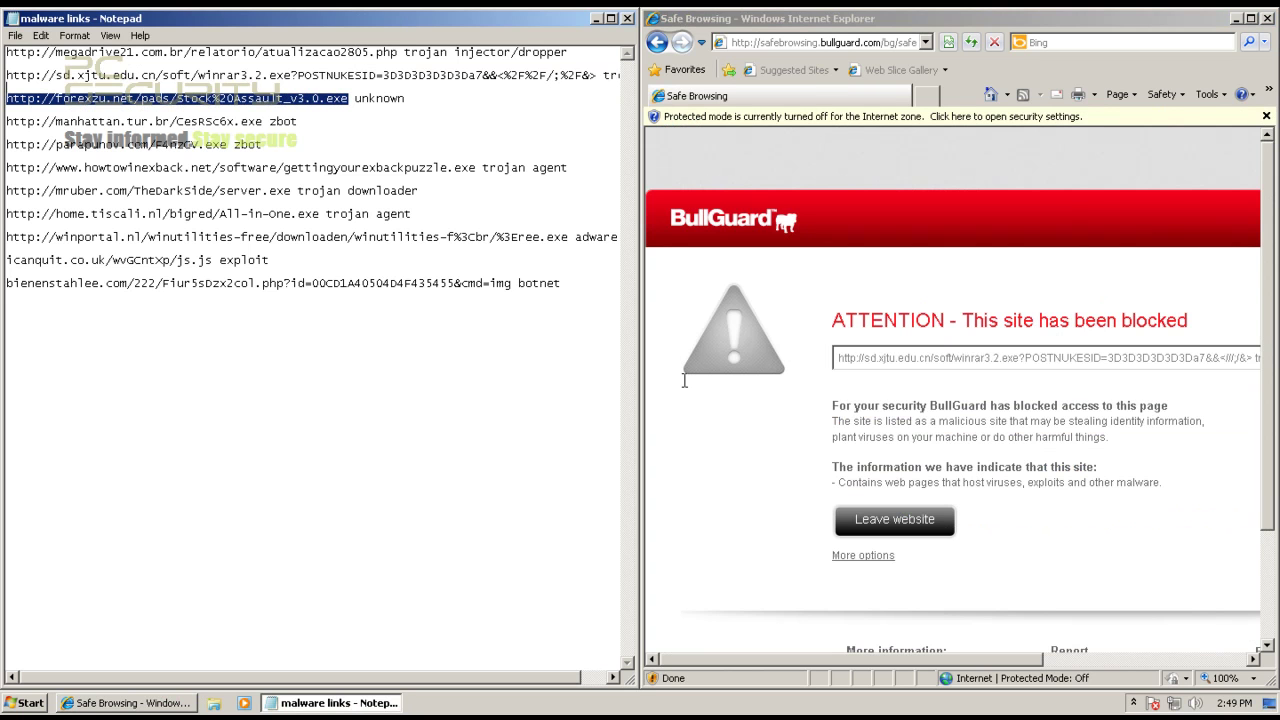
key(alt+Tab)
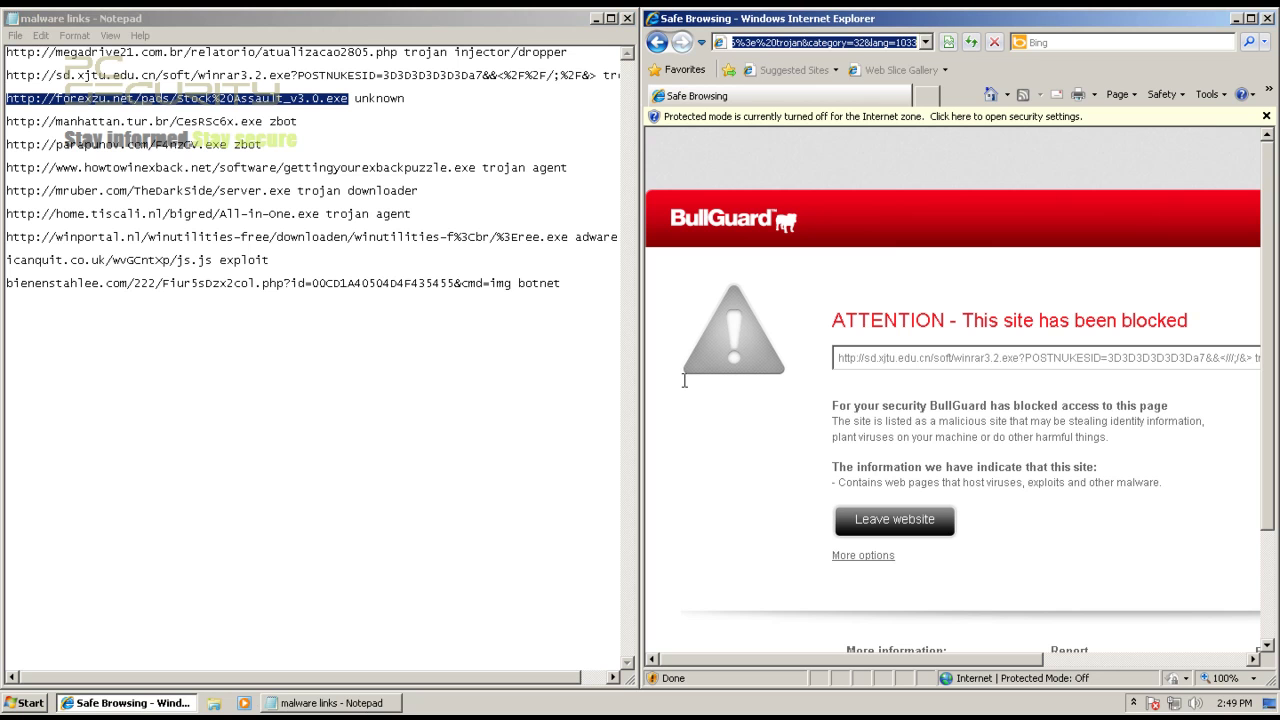
key(ctrl+v)
key(Return)
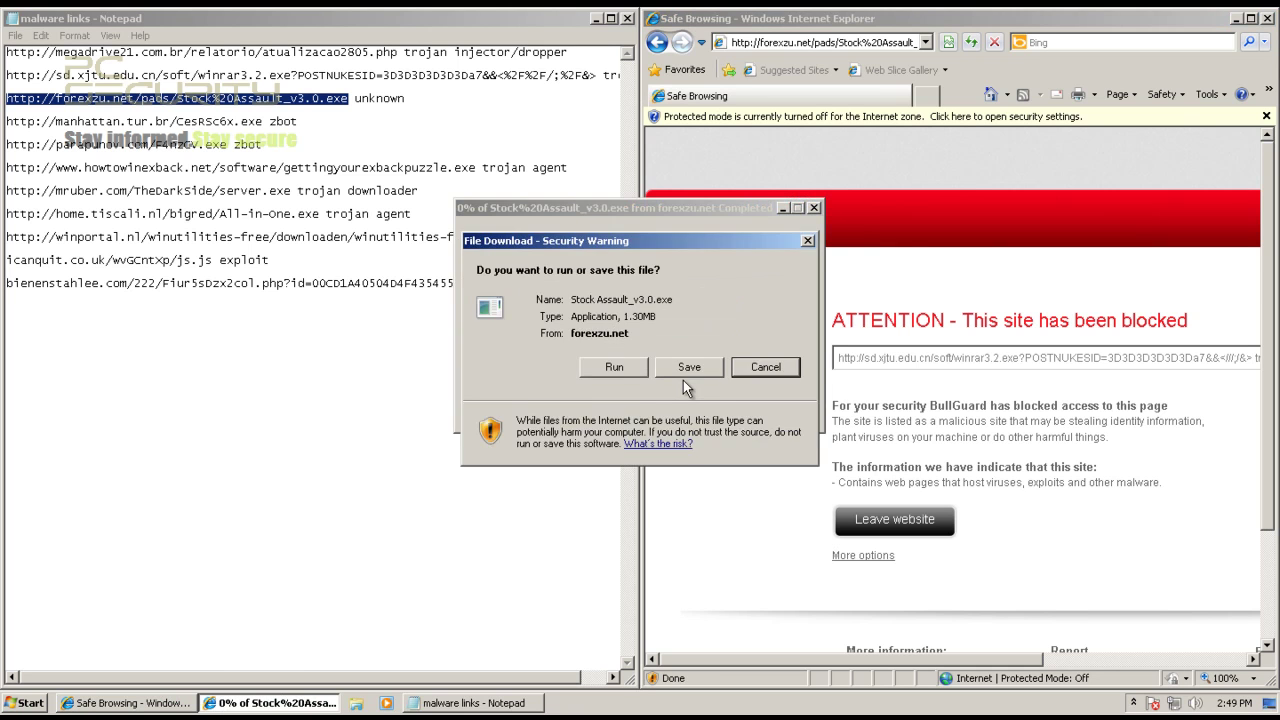
key(Return)
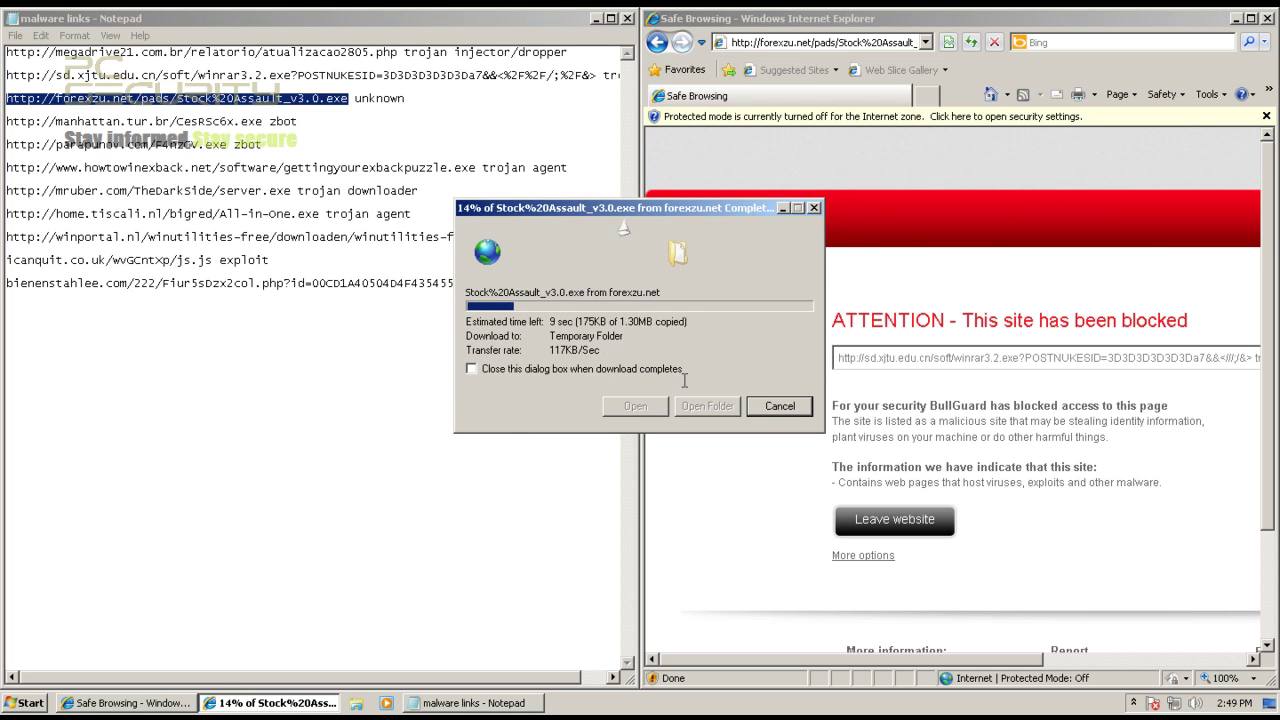
drag(263, 121, 6, 117)
key(ctrl+c)
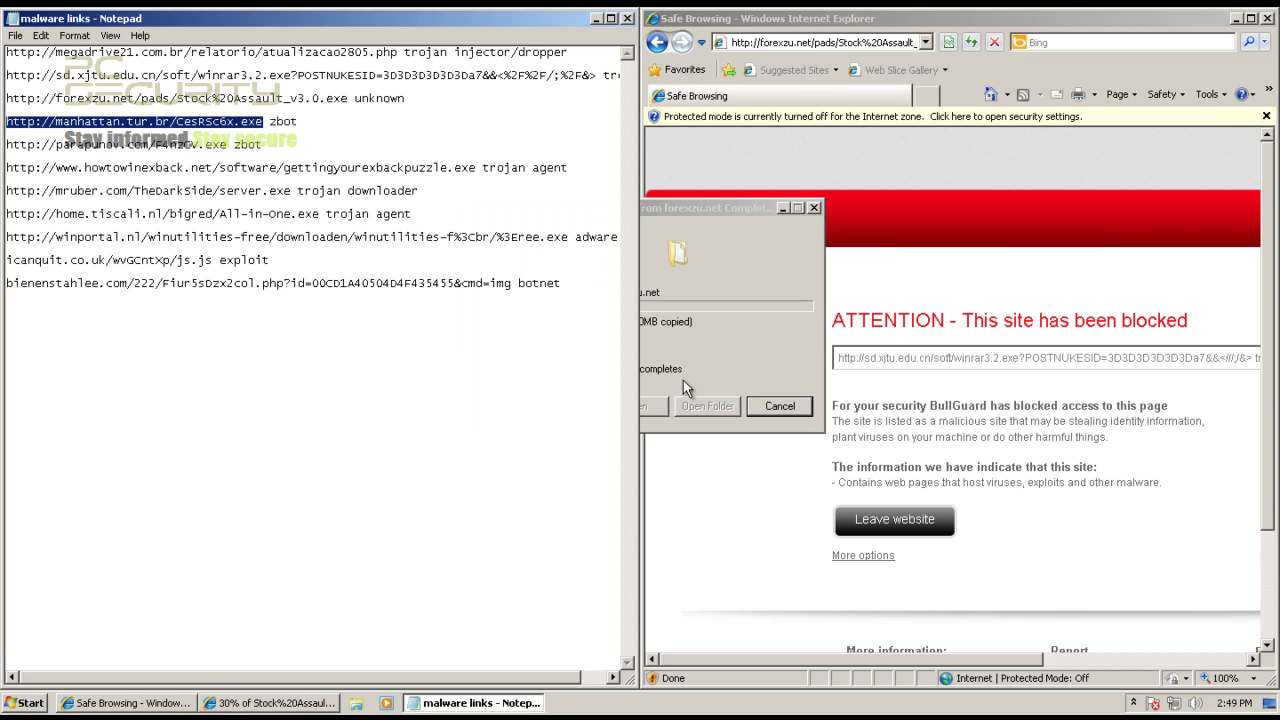
click(779, 42)
key(alt+d)
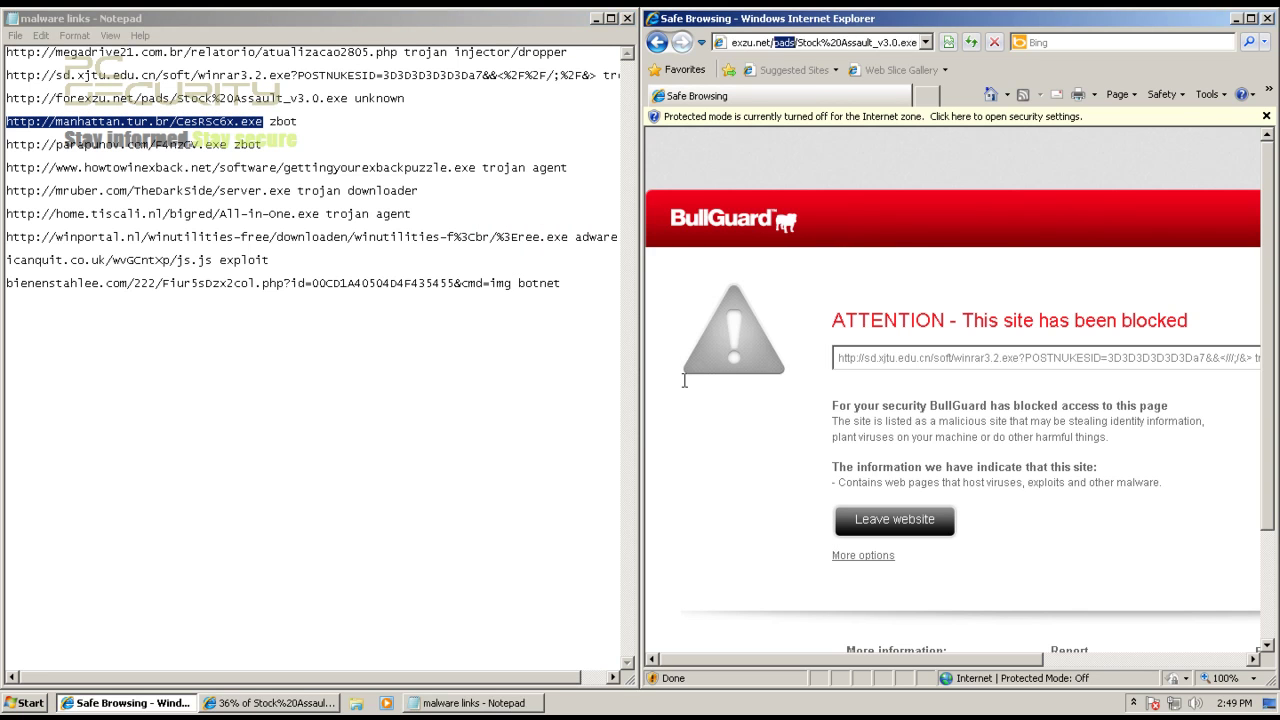
key(ctrl+v)
key(Return)
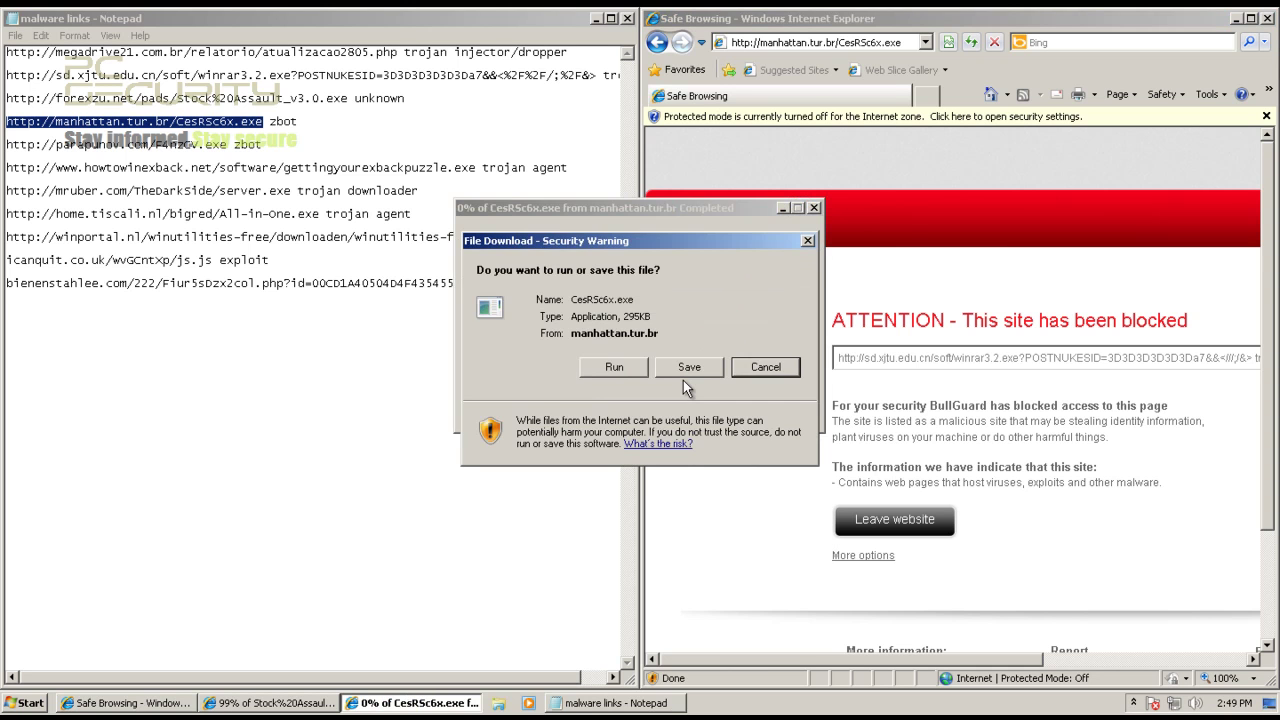
click(686, 375)
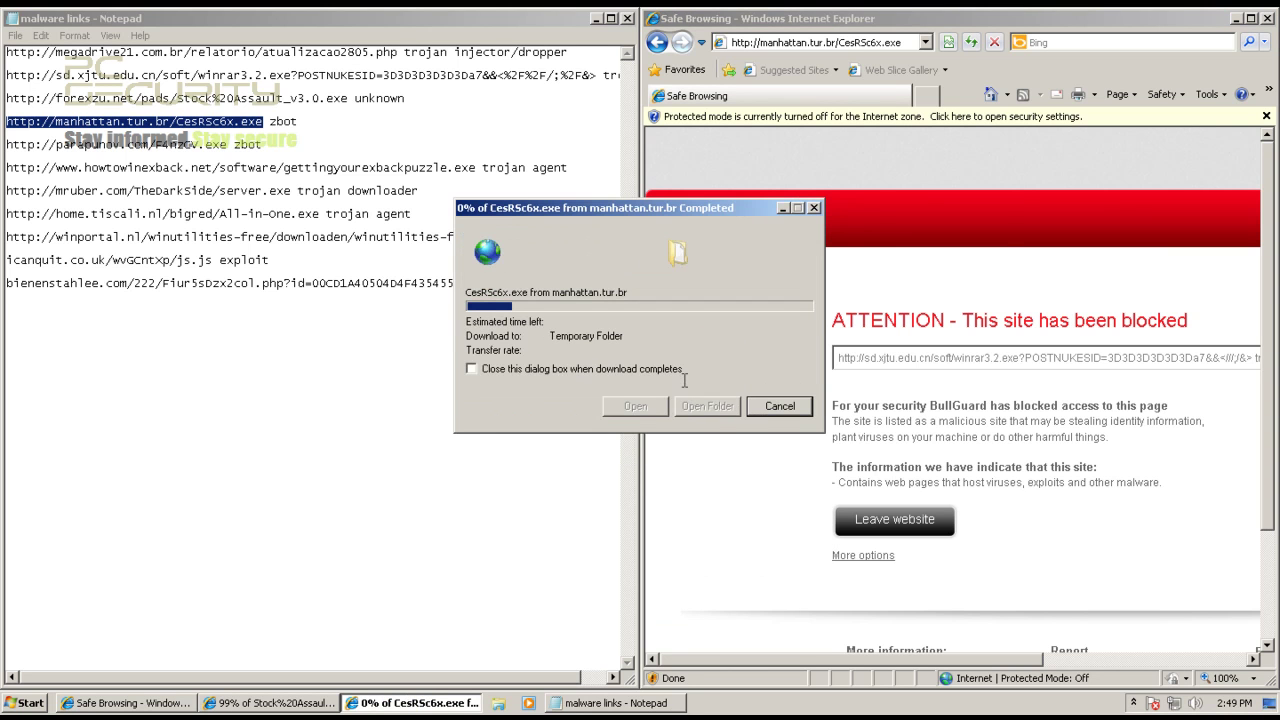
Step: Select the parapunov.com link in the malware links file and allow the downloaded Stock Assault program to run
drag(227, 144, 7, 140)
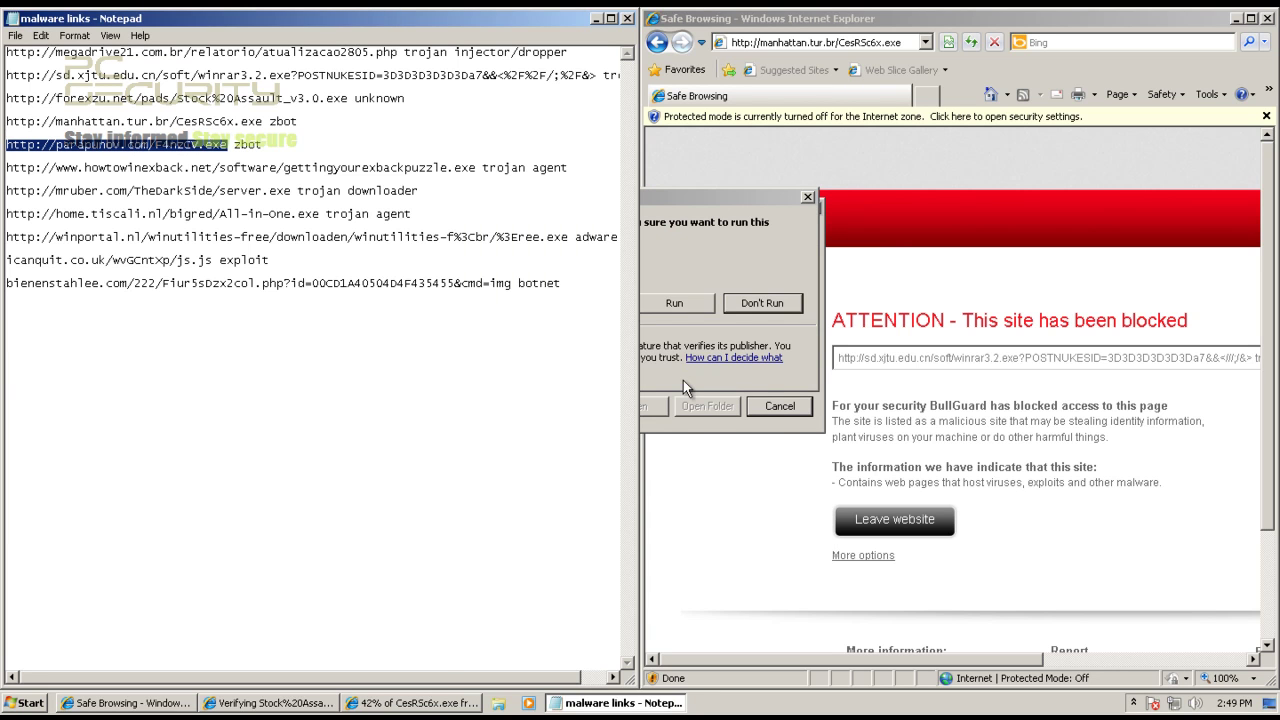
click(687, 387)
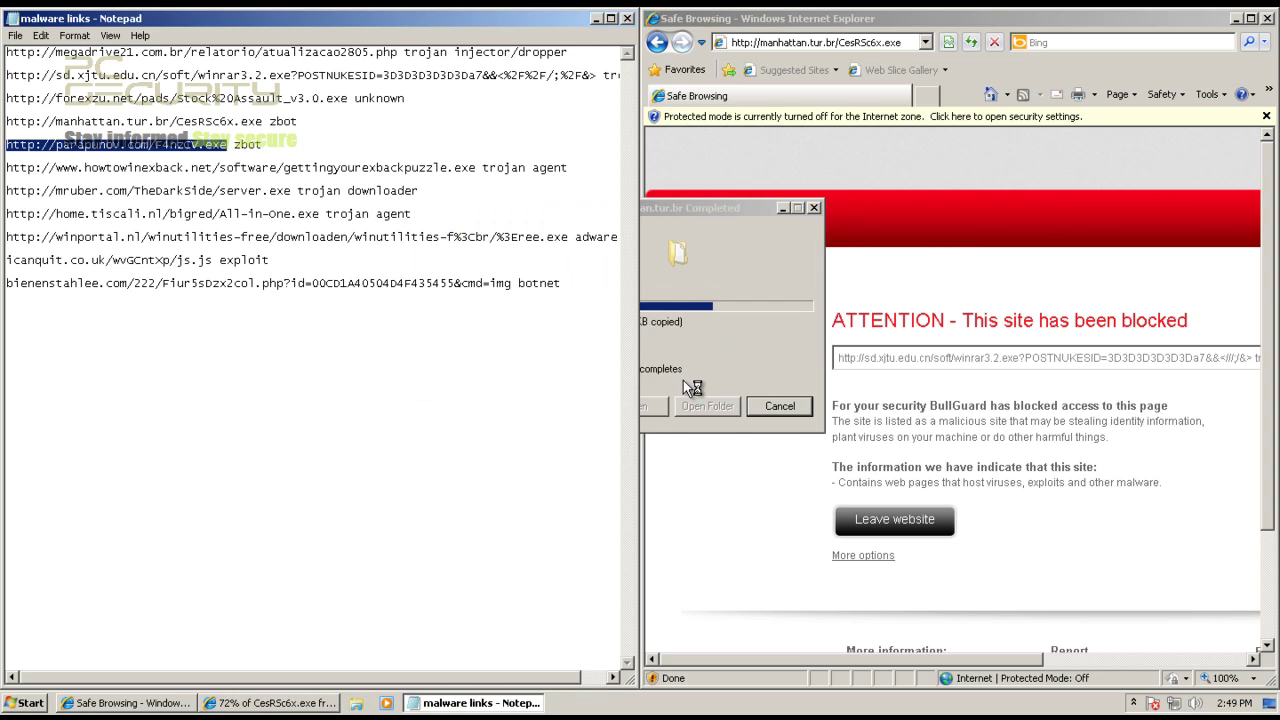
key(alt+Tab)
key(ctrl+t)
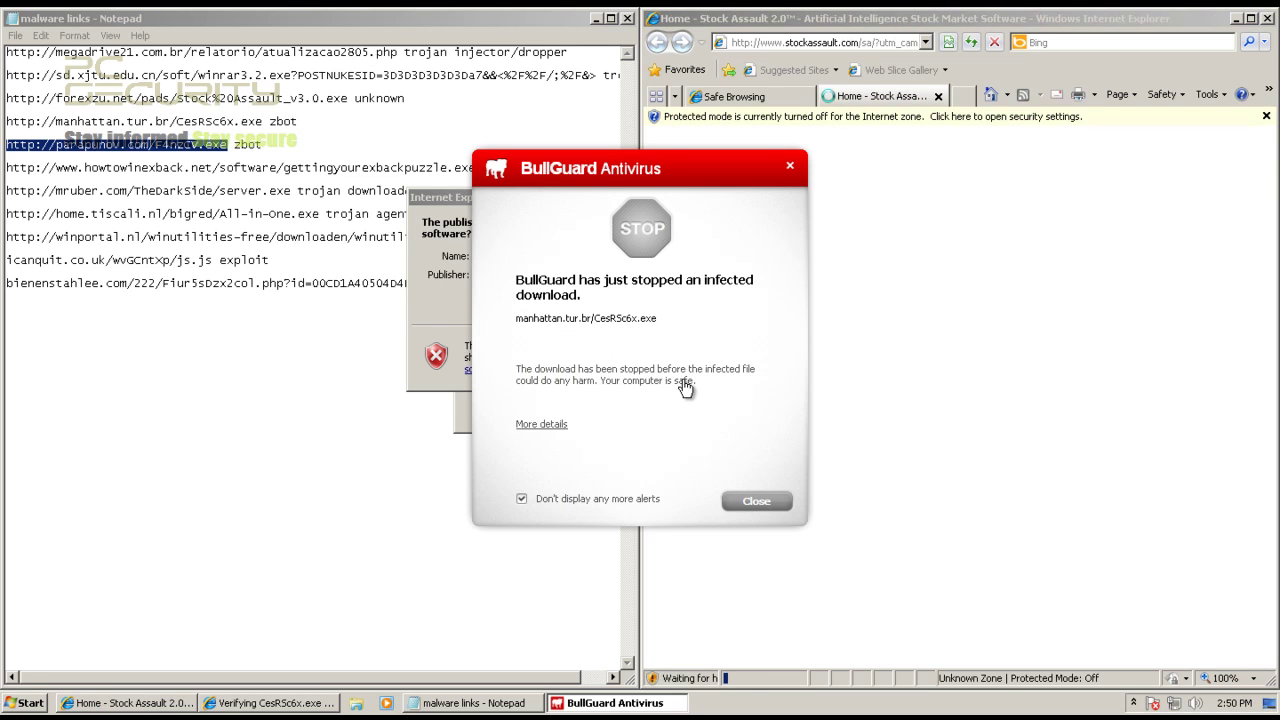
Step: Dismiss the BullGuard infected-download alert and confirm running CesRSc6x.exe despite its unknown publisher
key(space)
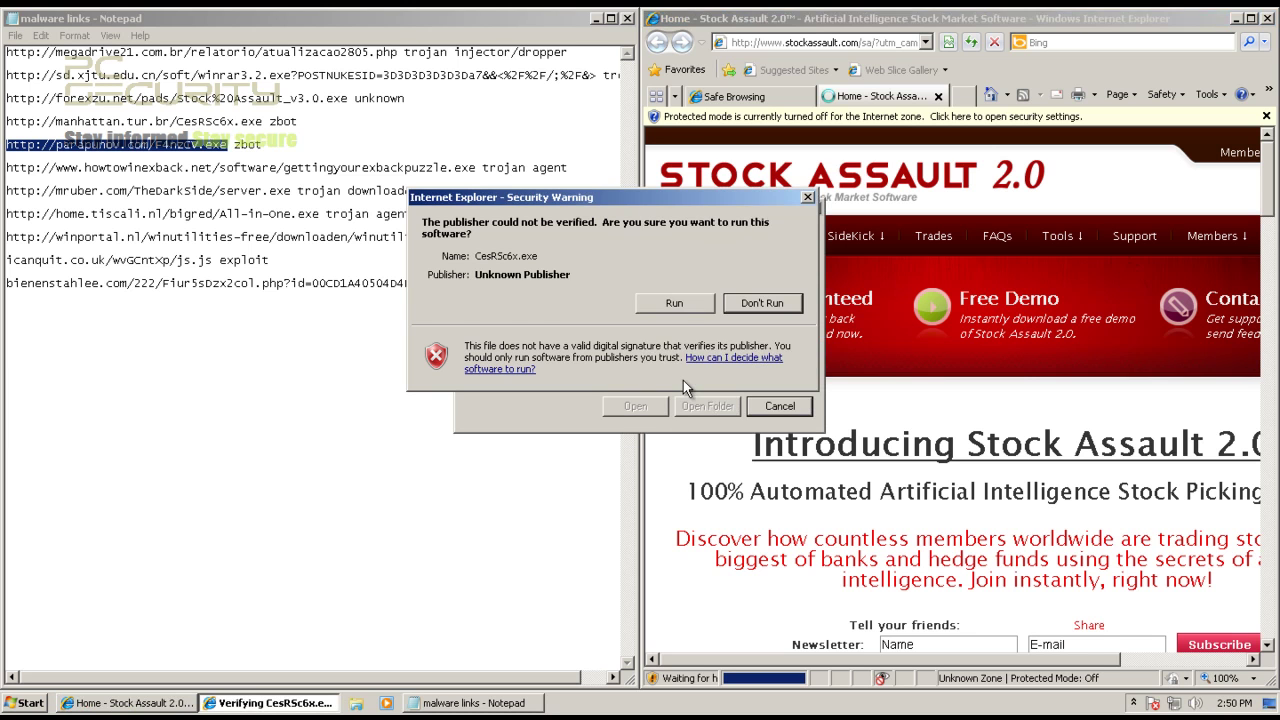
key(Left)
key(Return)
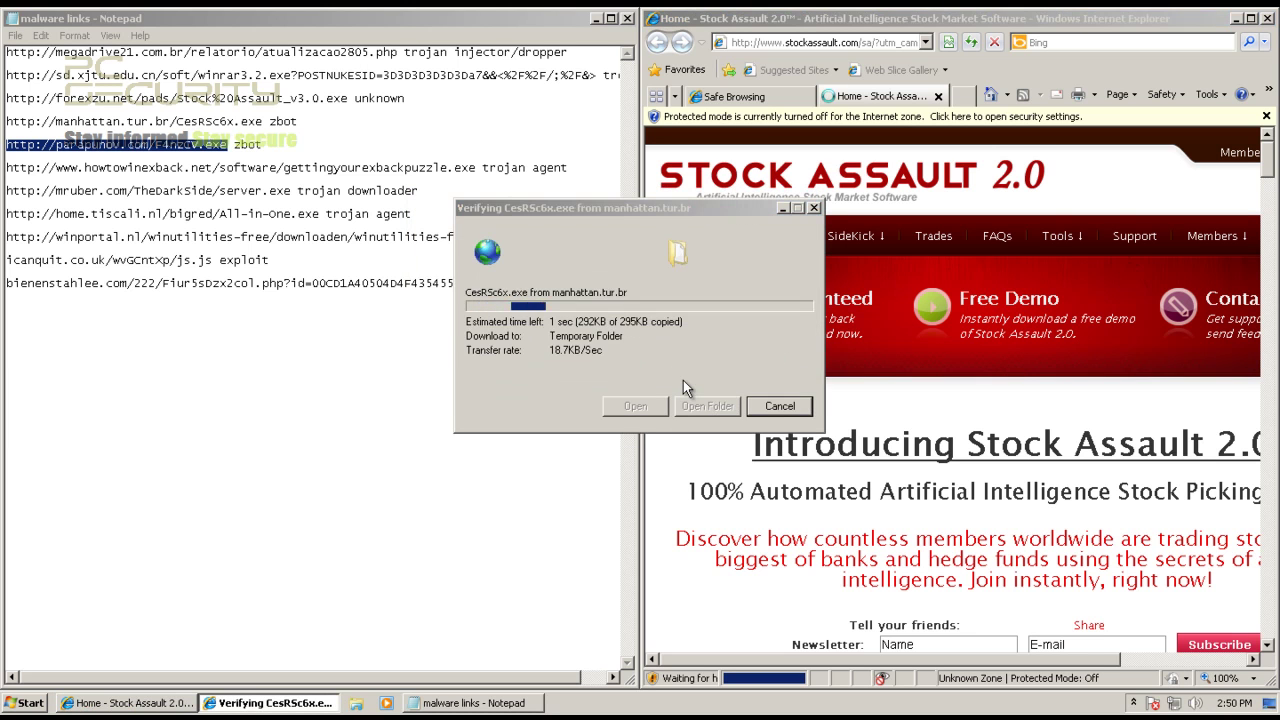
key(Return)
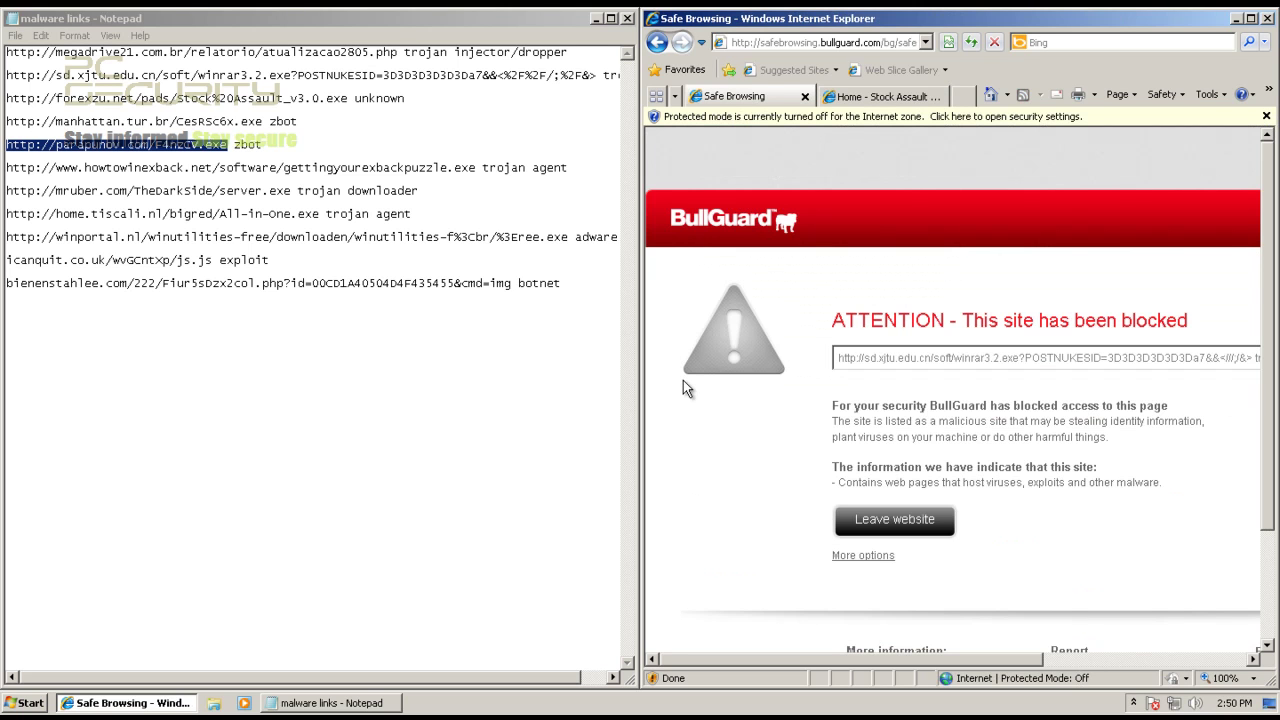
key(alt+d)
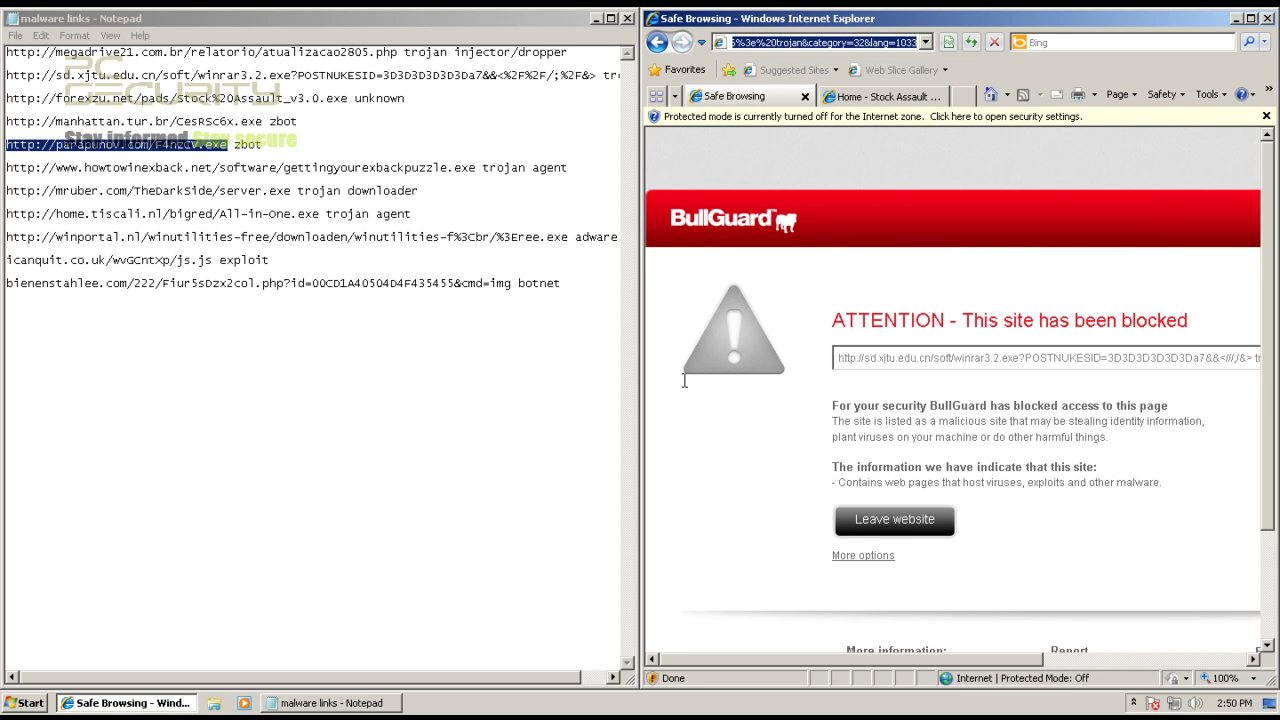
text(http://parapunov.com/F4nzCV.exe)
key(Return)
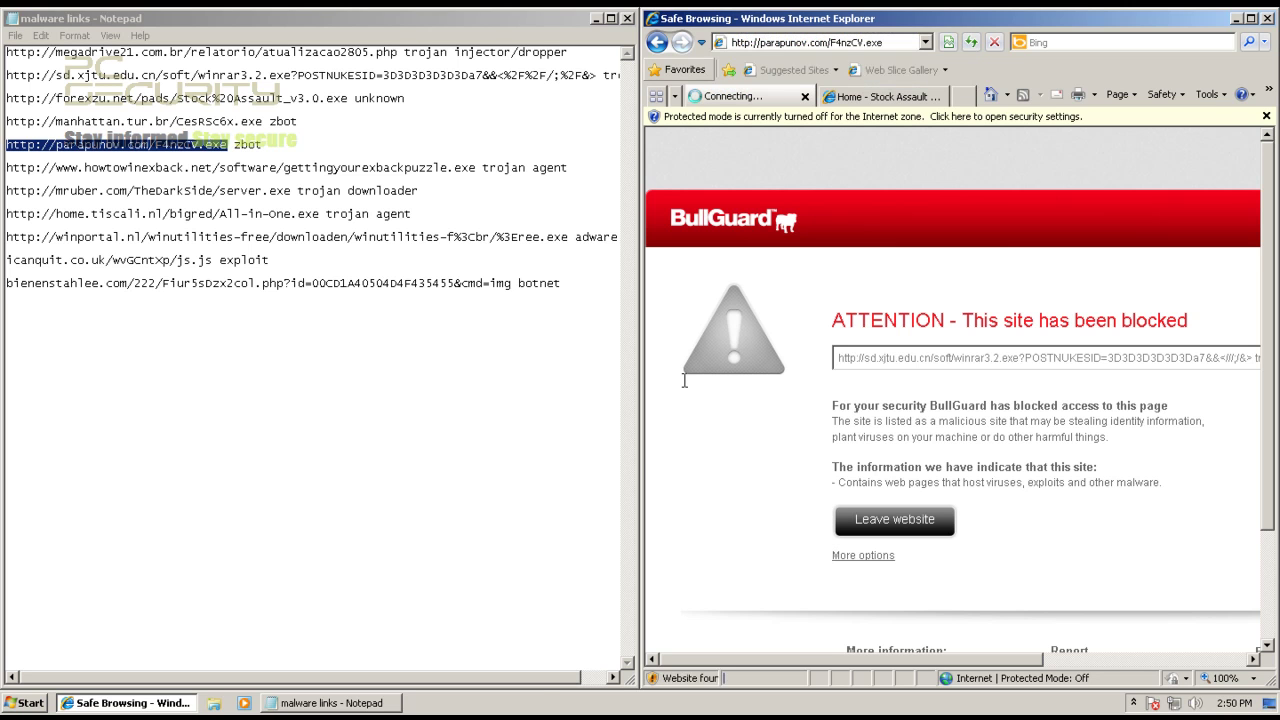
drag(476, 167, 6, 160)
key(ctrl+c)
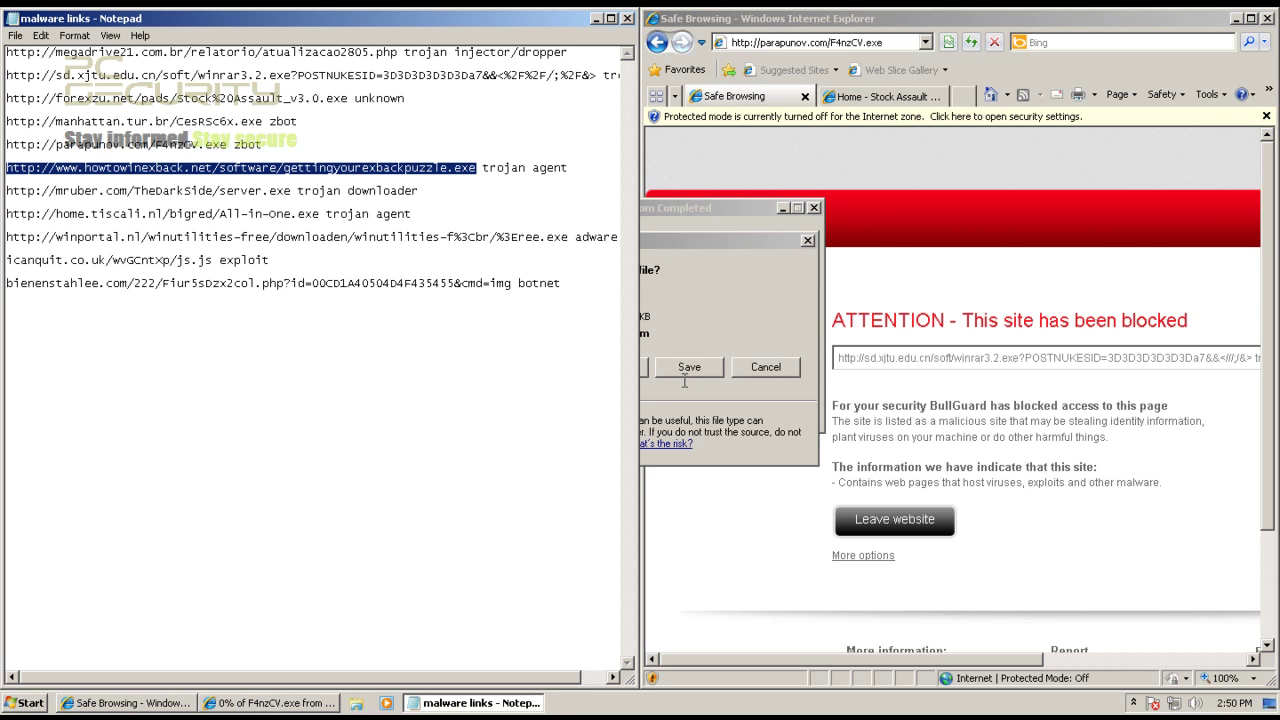
click(685, 381)
click(688, 368)
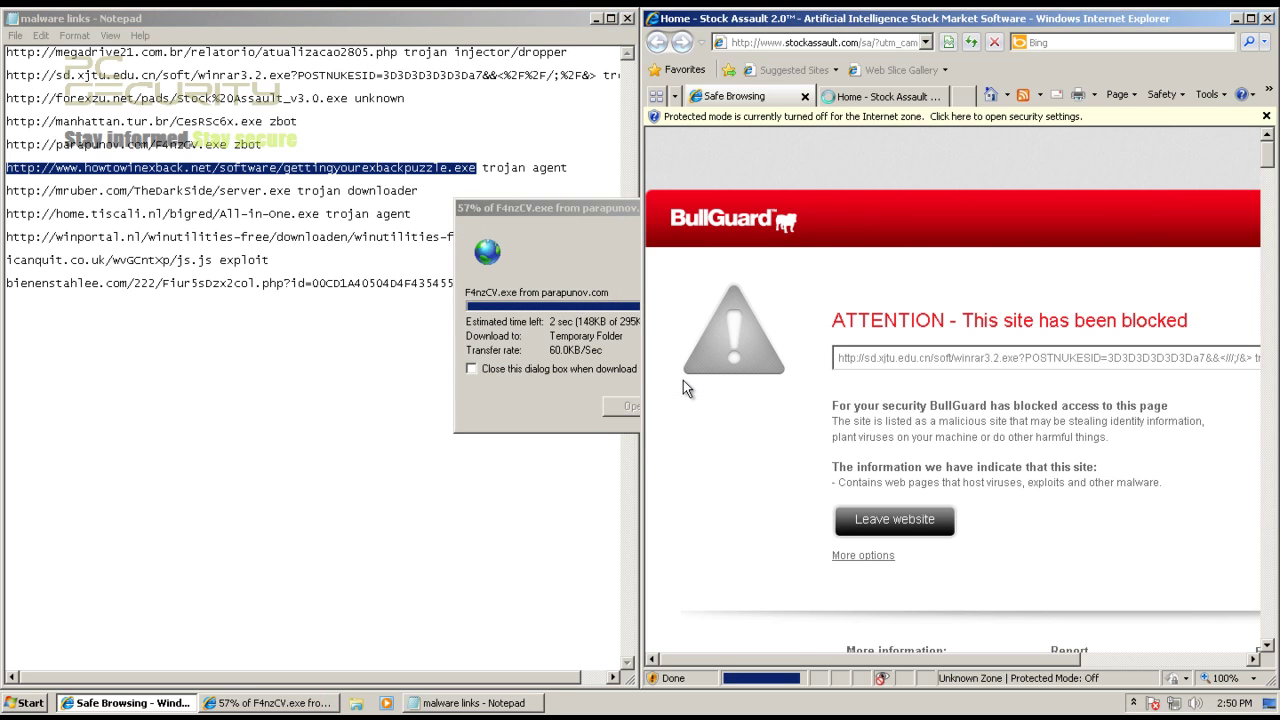
Step: Close the Stock Assault browser tab, accepting its coupon message and the prompt to leave the page
key(ctrl+Tab)
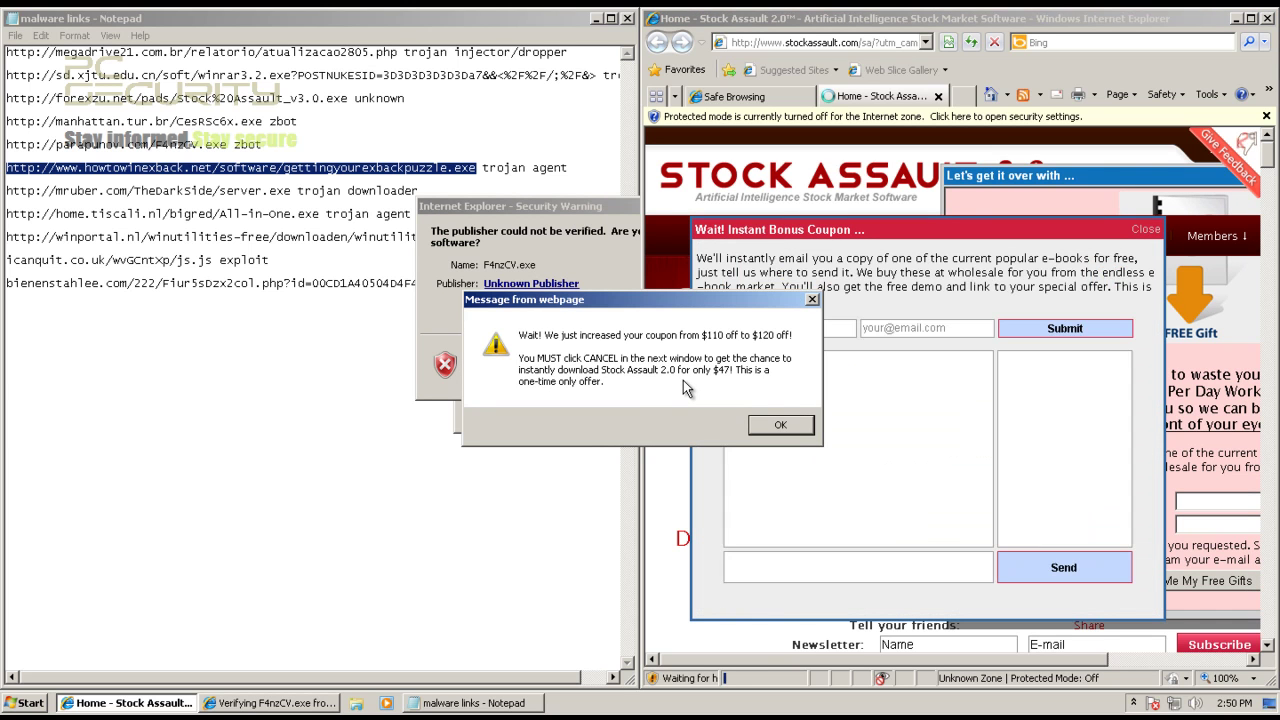
key(Return)
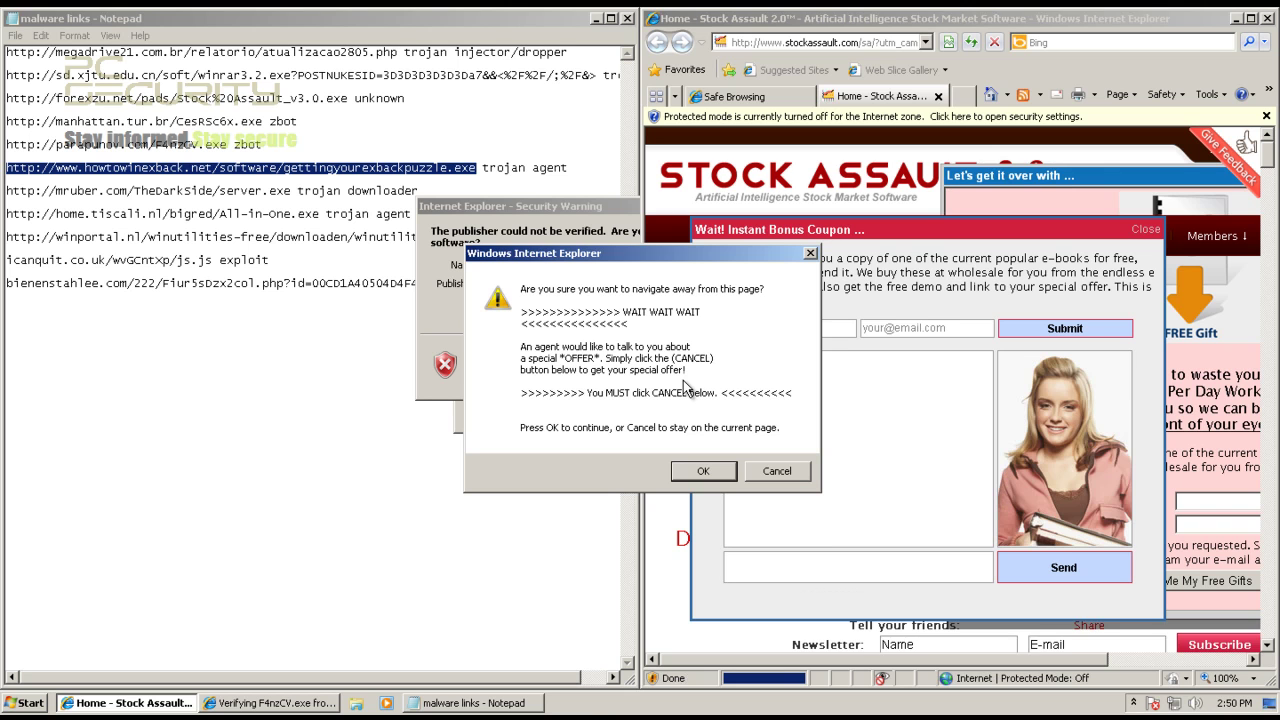
key(Return)
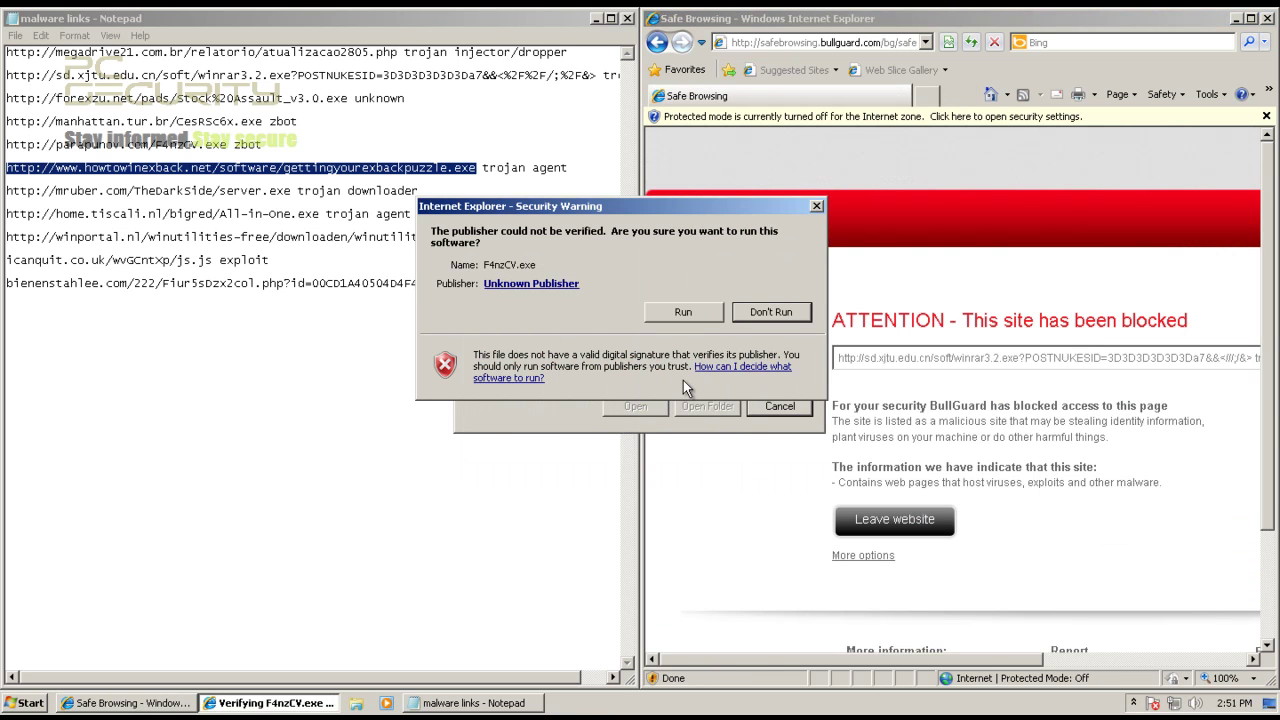
key(Return)
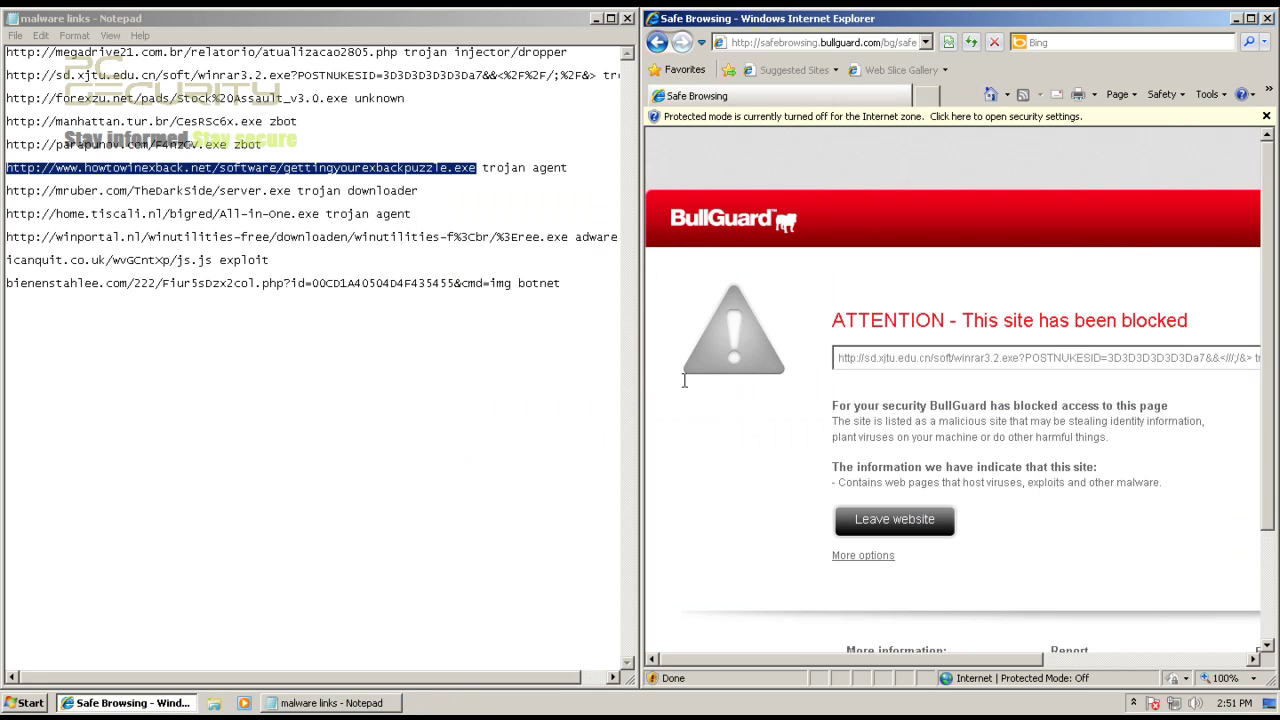
key(alt+d)
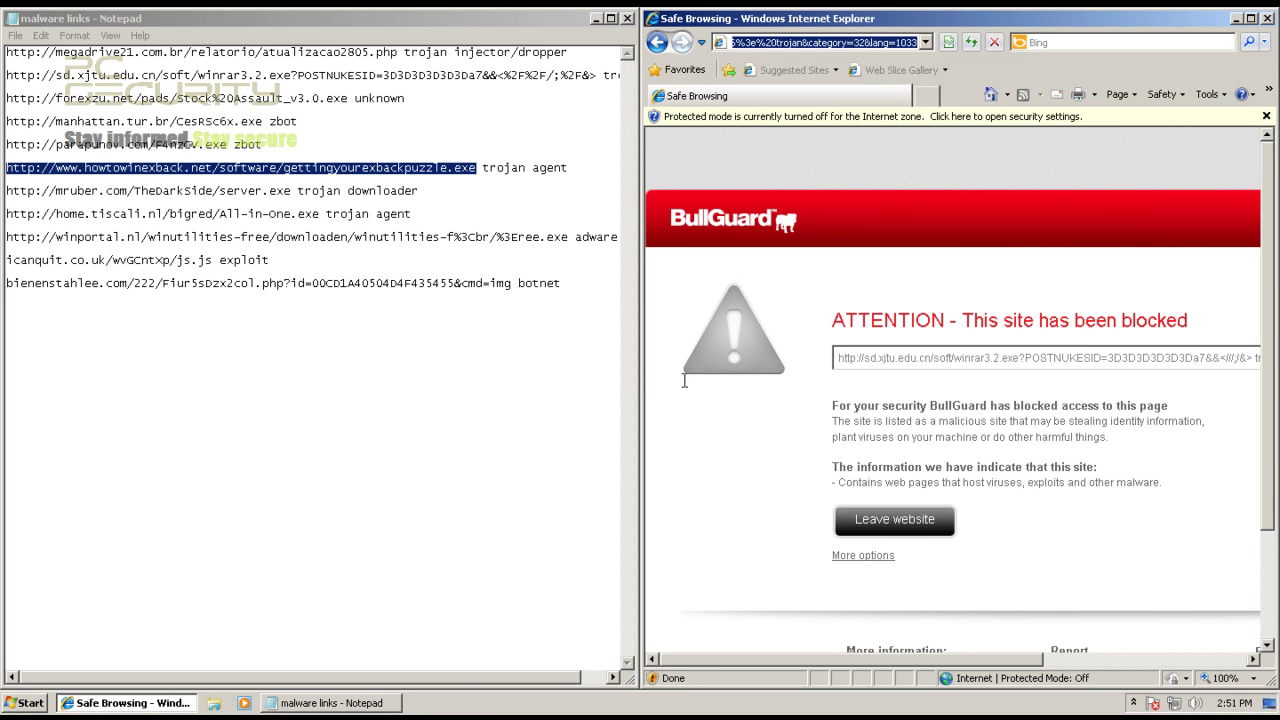
key(ctrl+v)
key(Return)
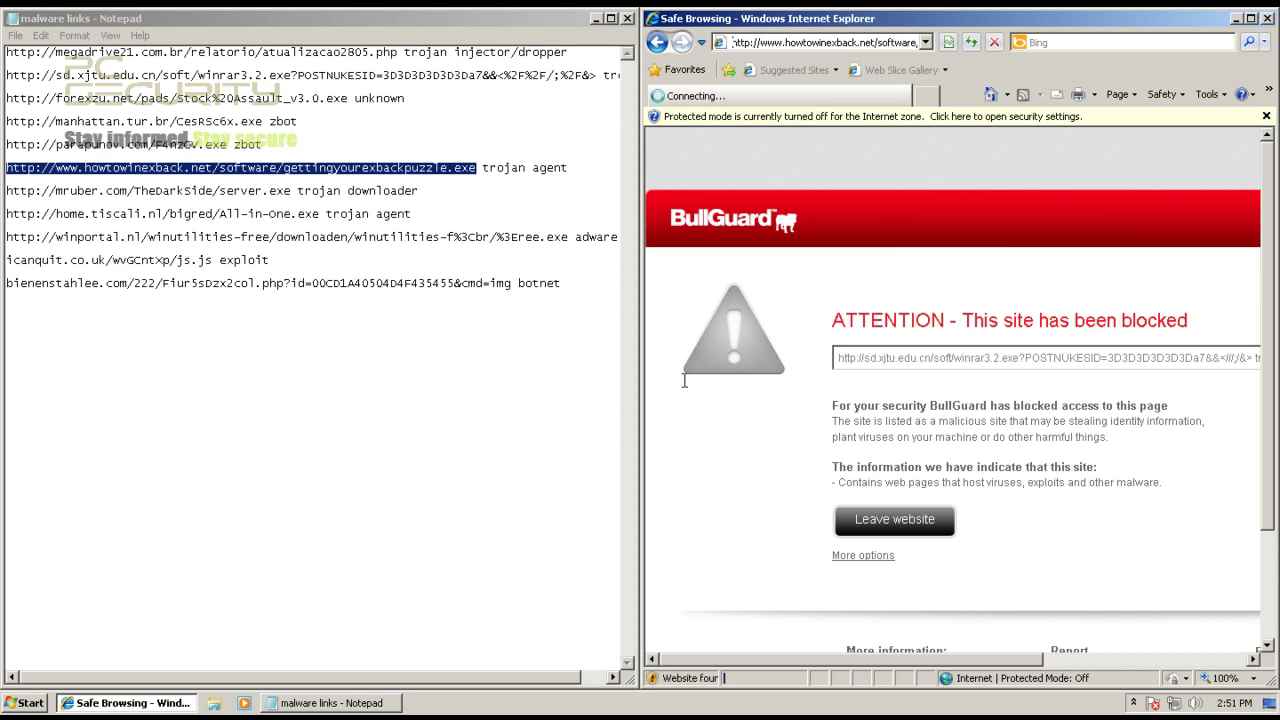
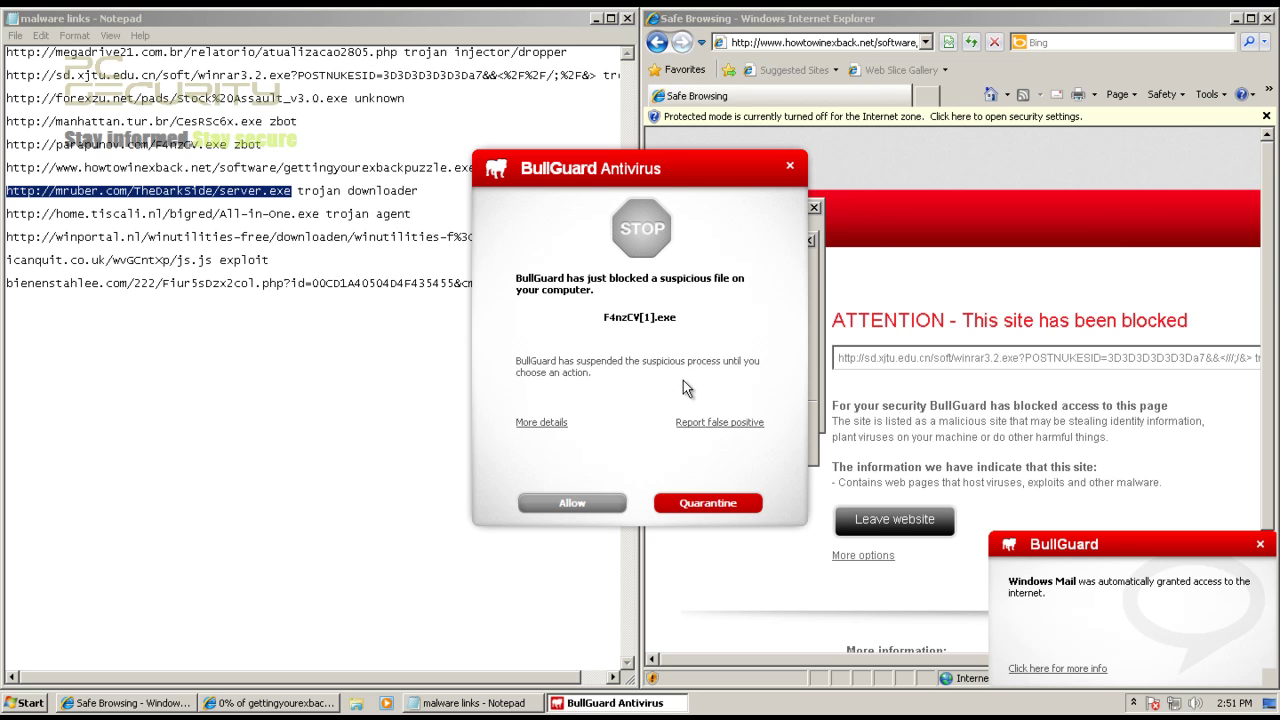
Step: Dismiss the BullGuard suspicious-file alert for F4nzCV[1].exe and close the browser window and the malware links file
key(Return)
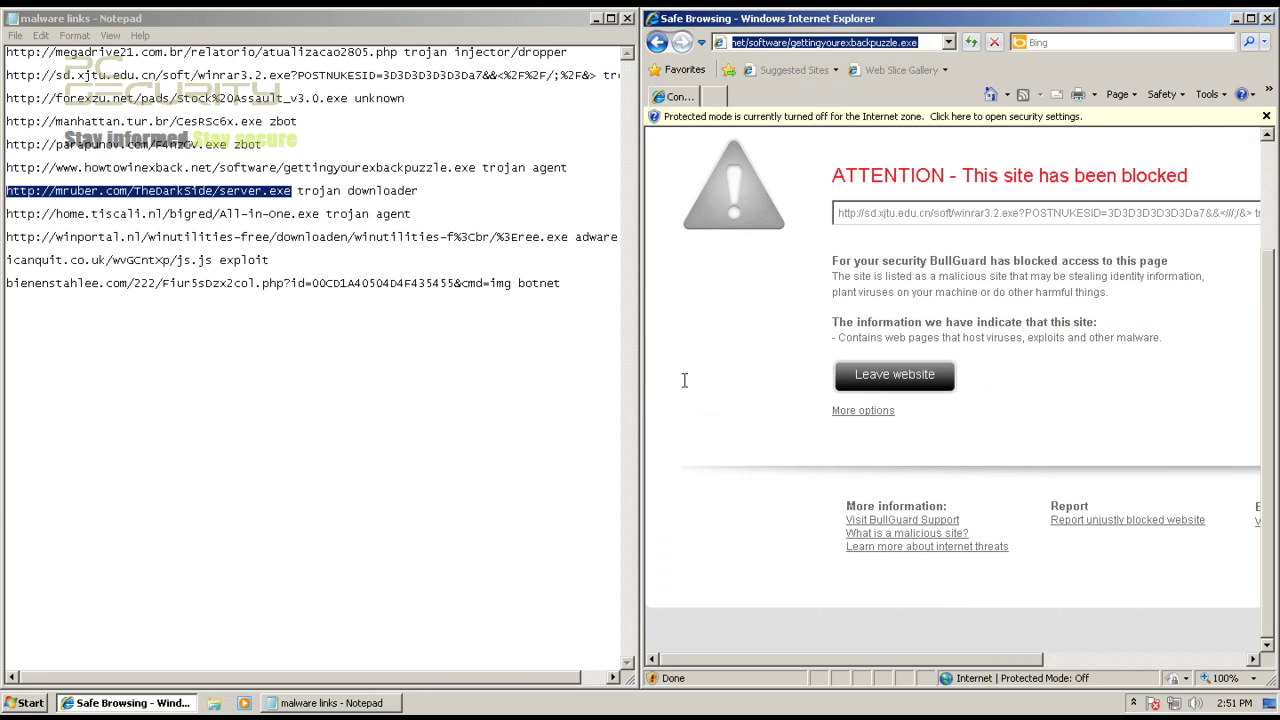
key(alt+F4)
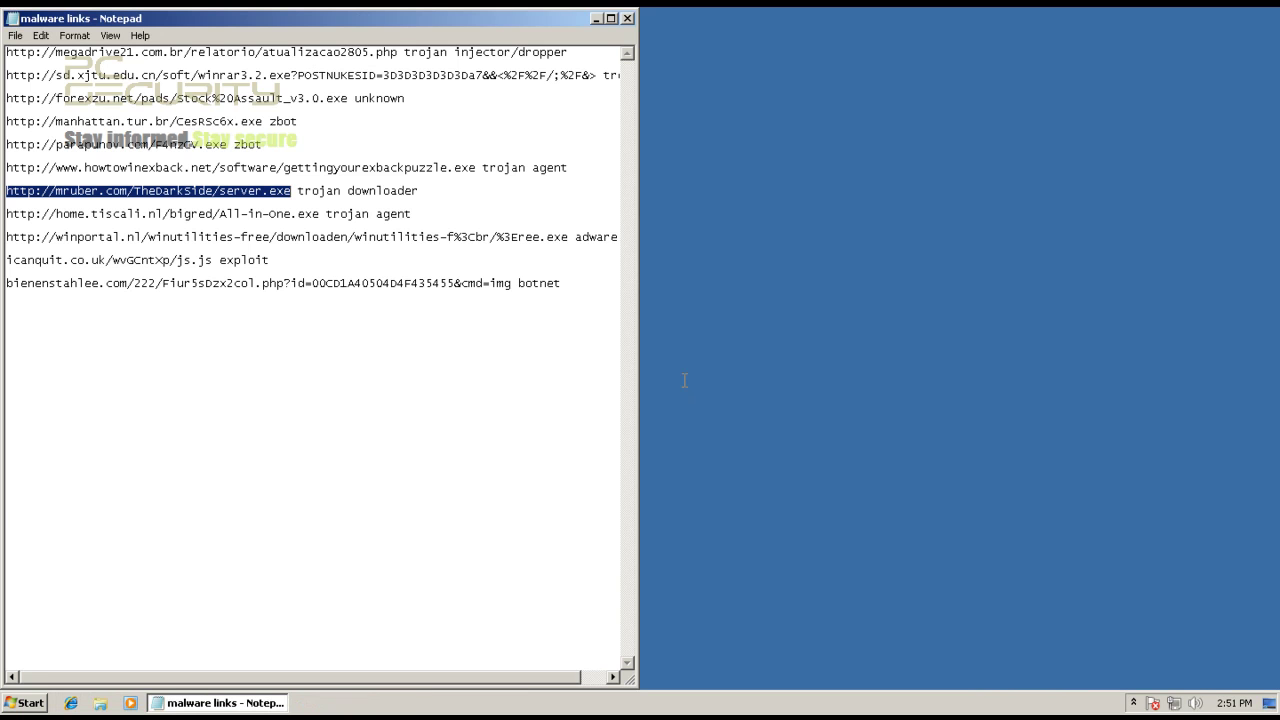
key(alt+F4)
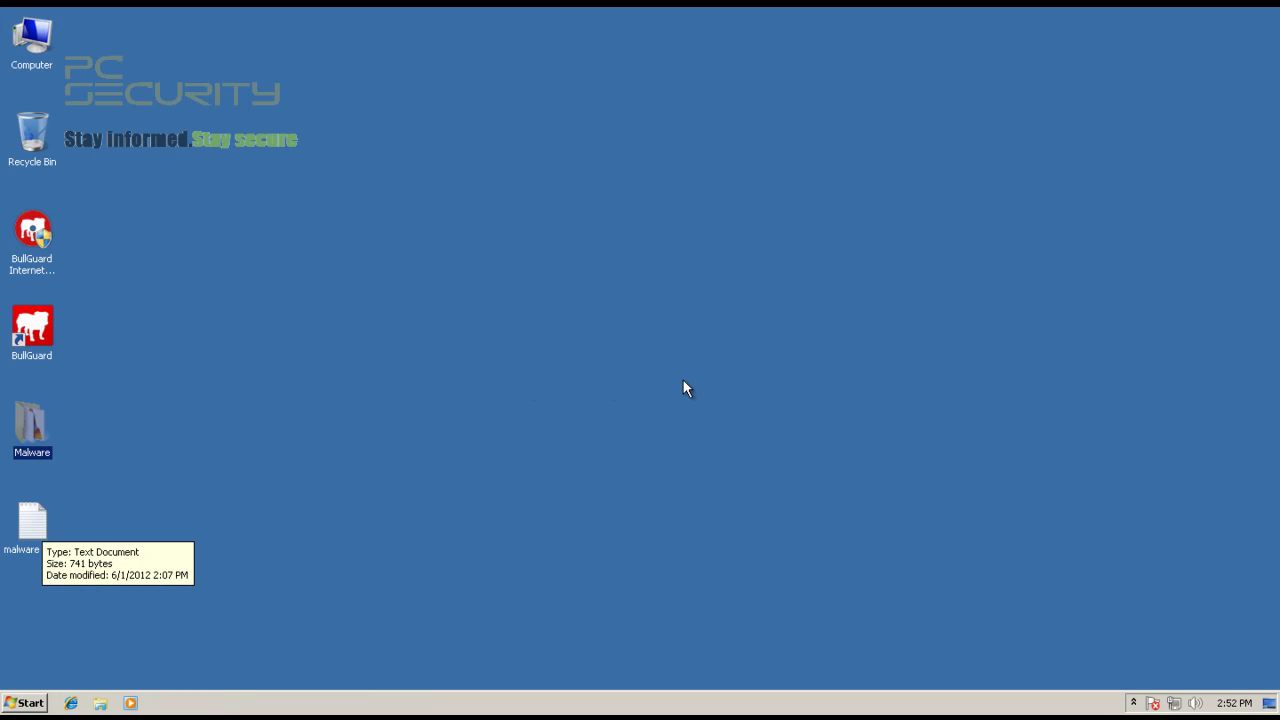
key(Down)
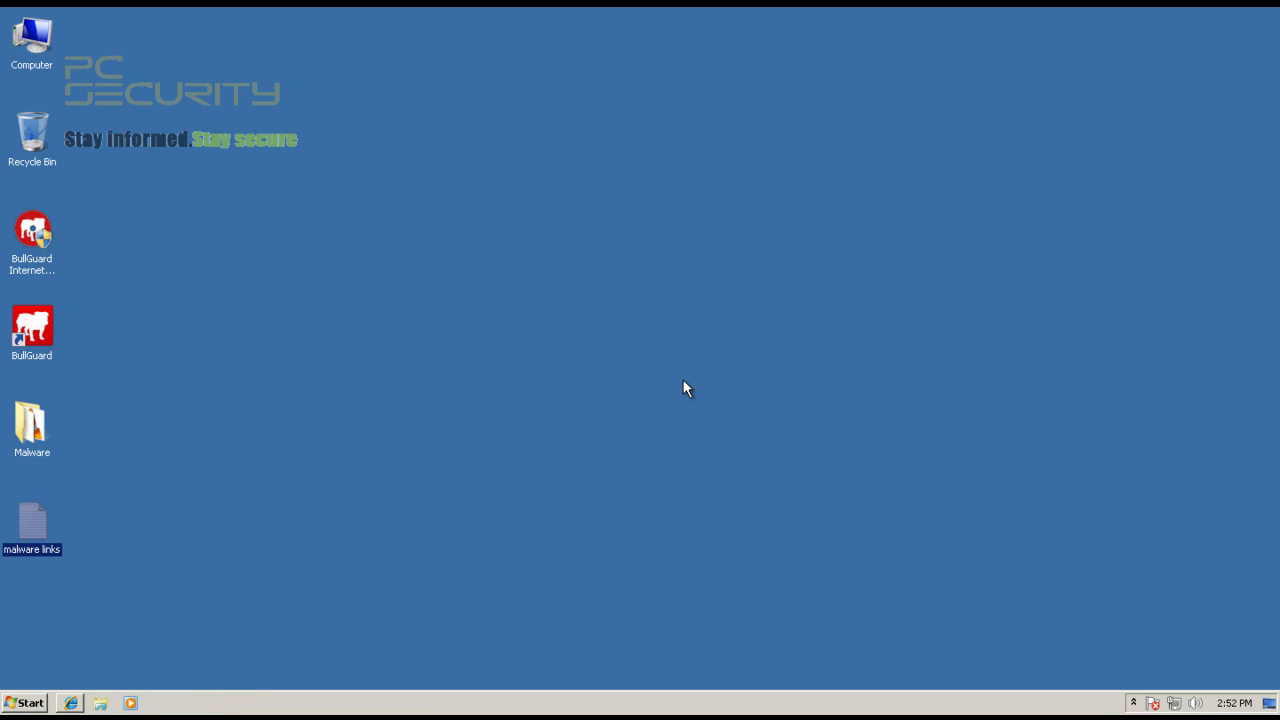
key(Return)
key(shift+F10)
key(Up)
key(Up)
key(Up)
key(Return)
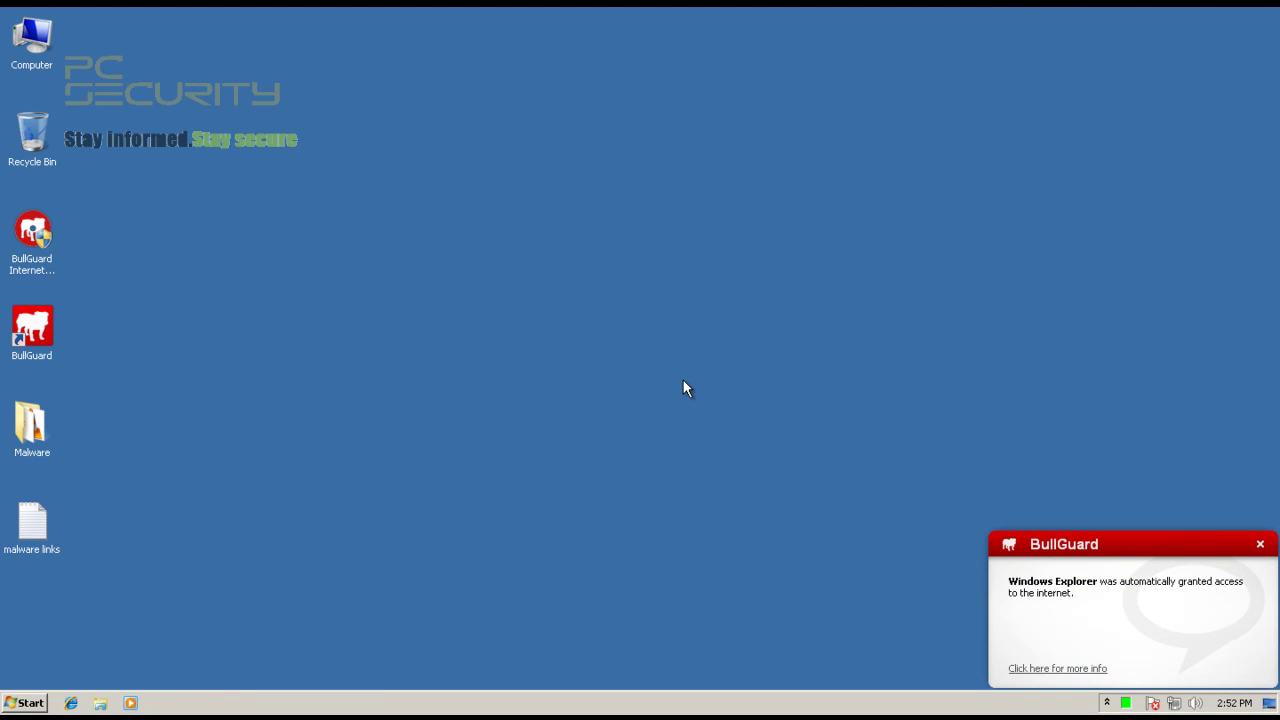
key(shift+F10)
key(Up)
key(Up)
key(Up)
key(Return)
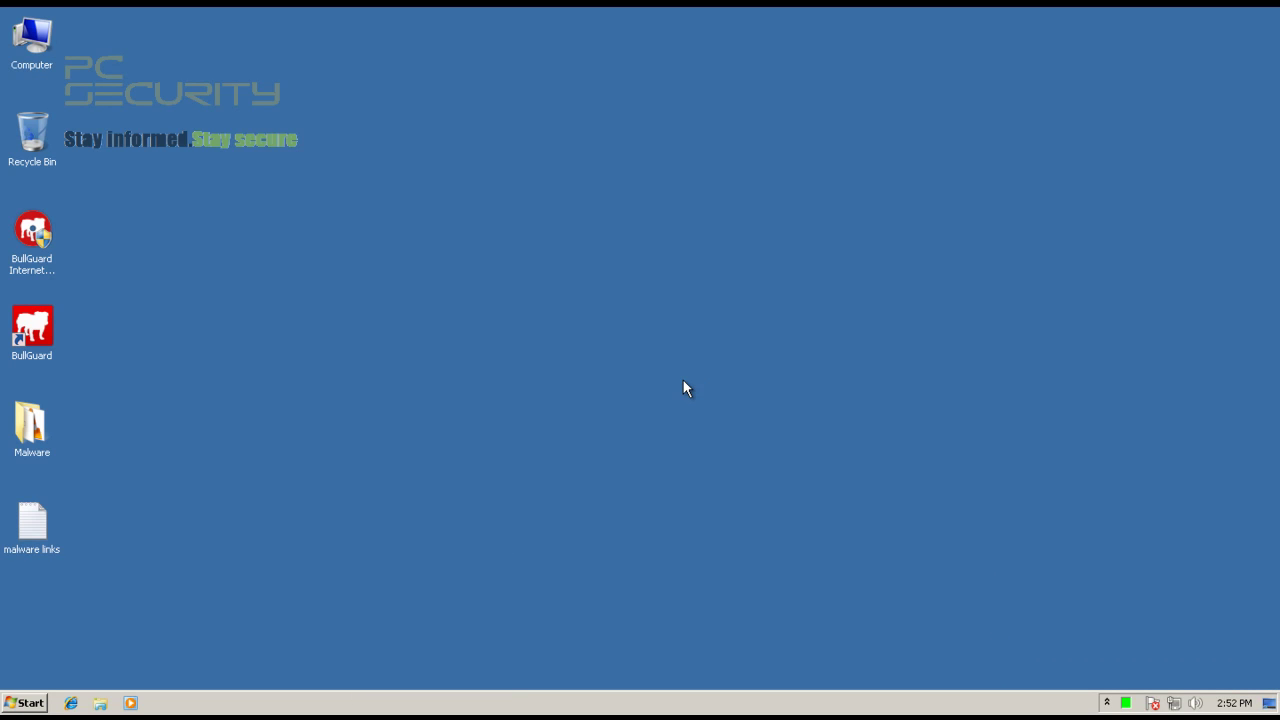
Step: Open BullGuard from the notification area, view its status and available scan, backup and tune-up tasks, and close the window
key(super+b)
key(Return)
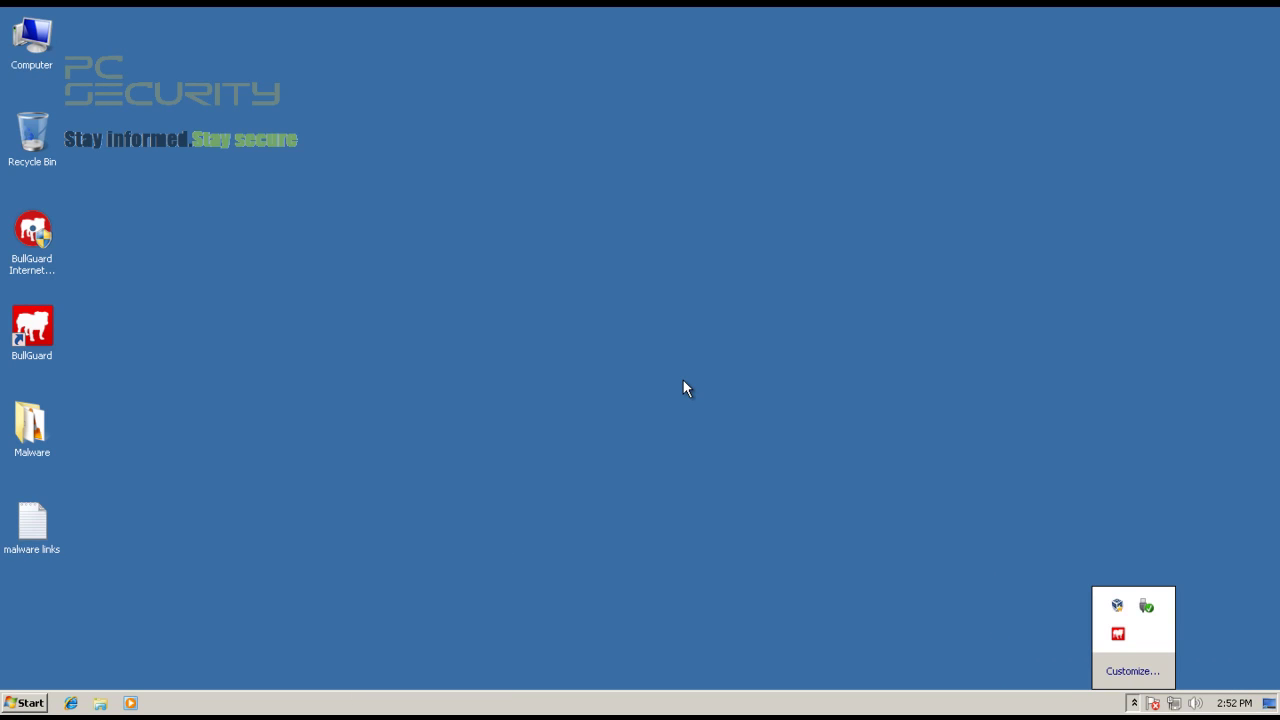
key(Down)
key(Return)
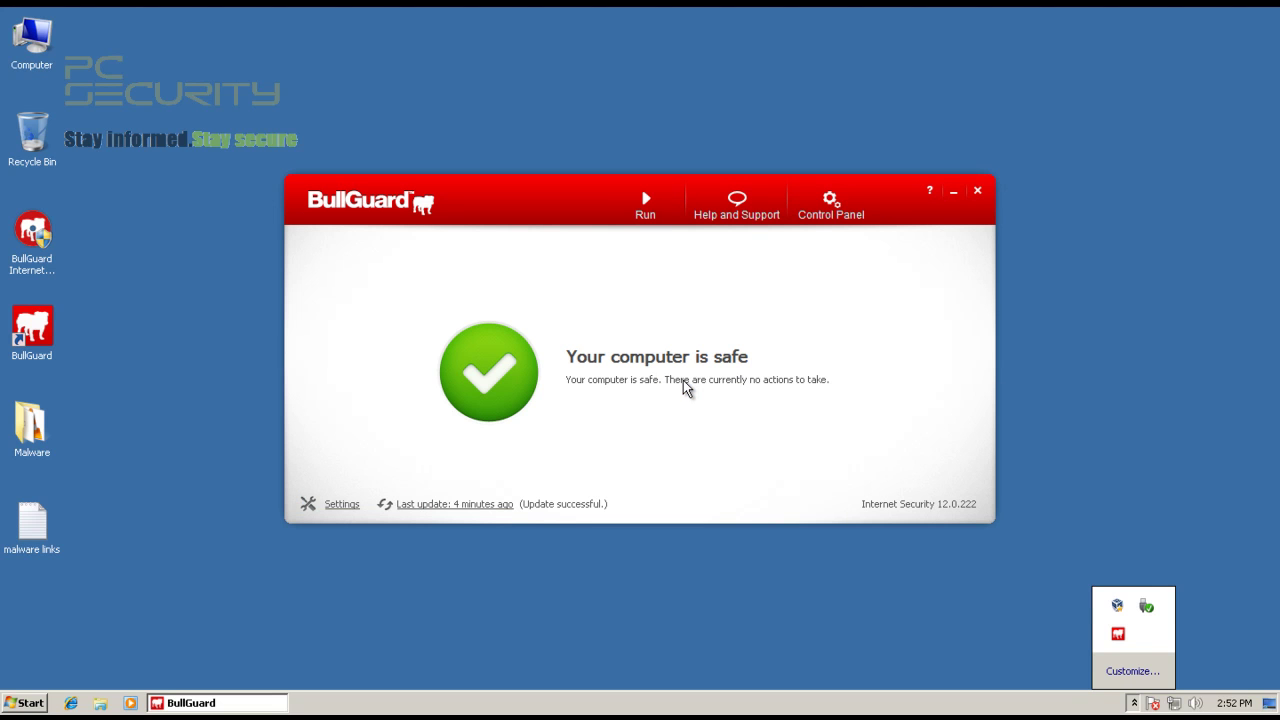
key(super+b)
key(shift+F10)
key(Up)
key(Up)
key(Up)
key(Return)
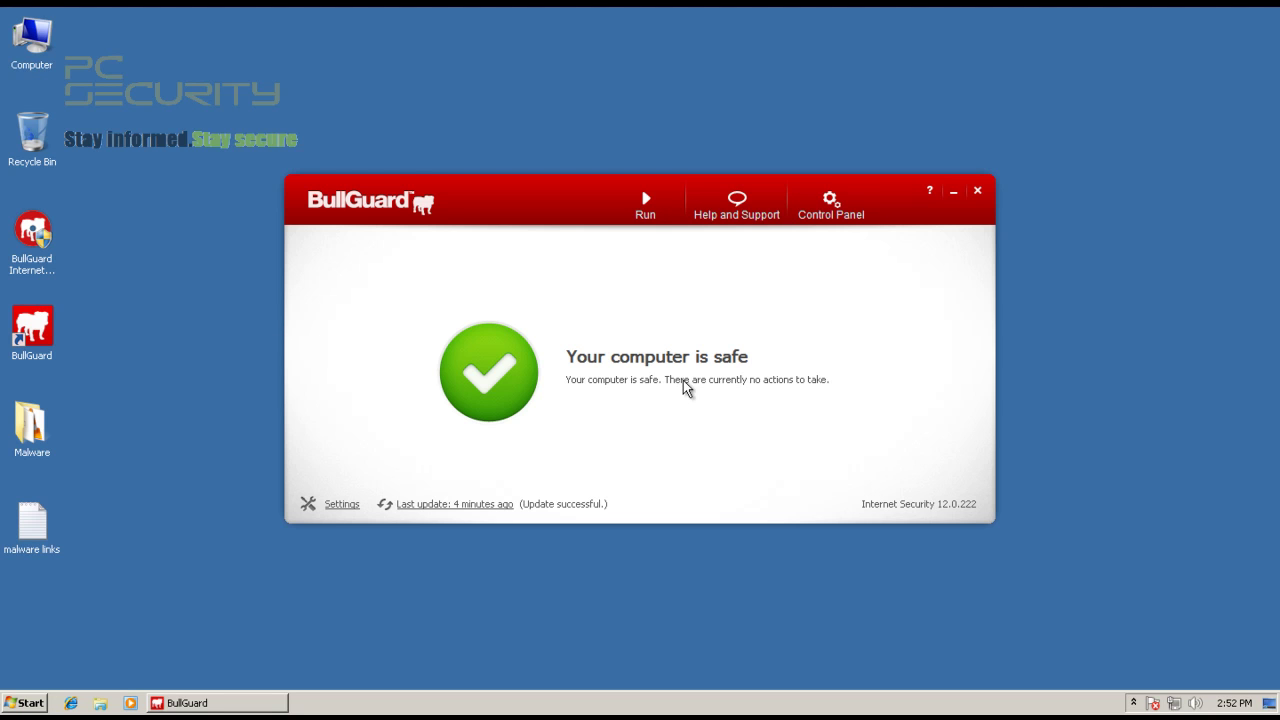
click(830, 205)
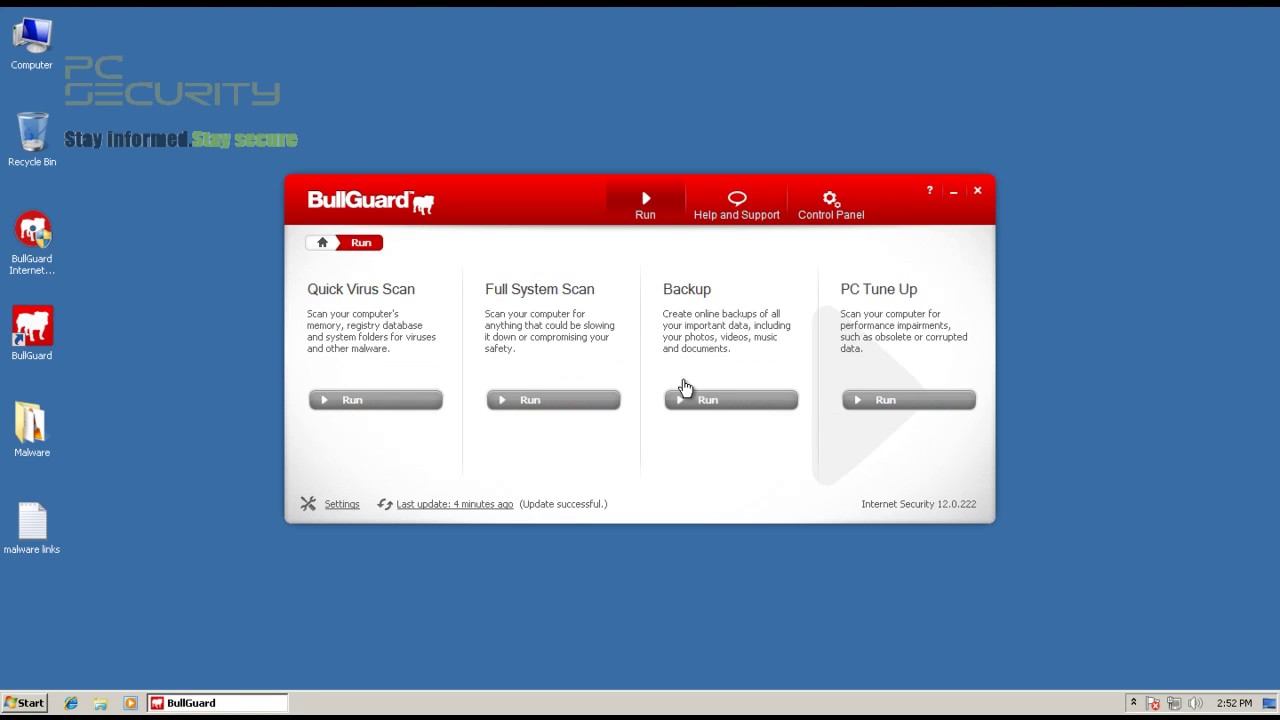
click(977, 190)
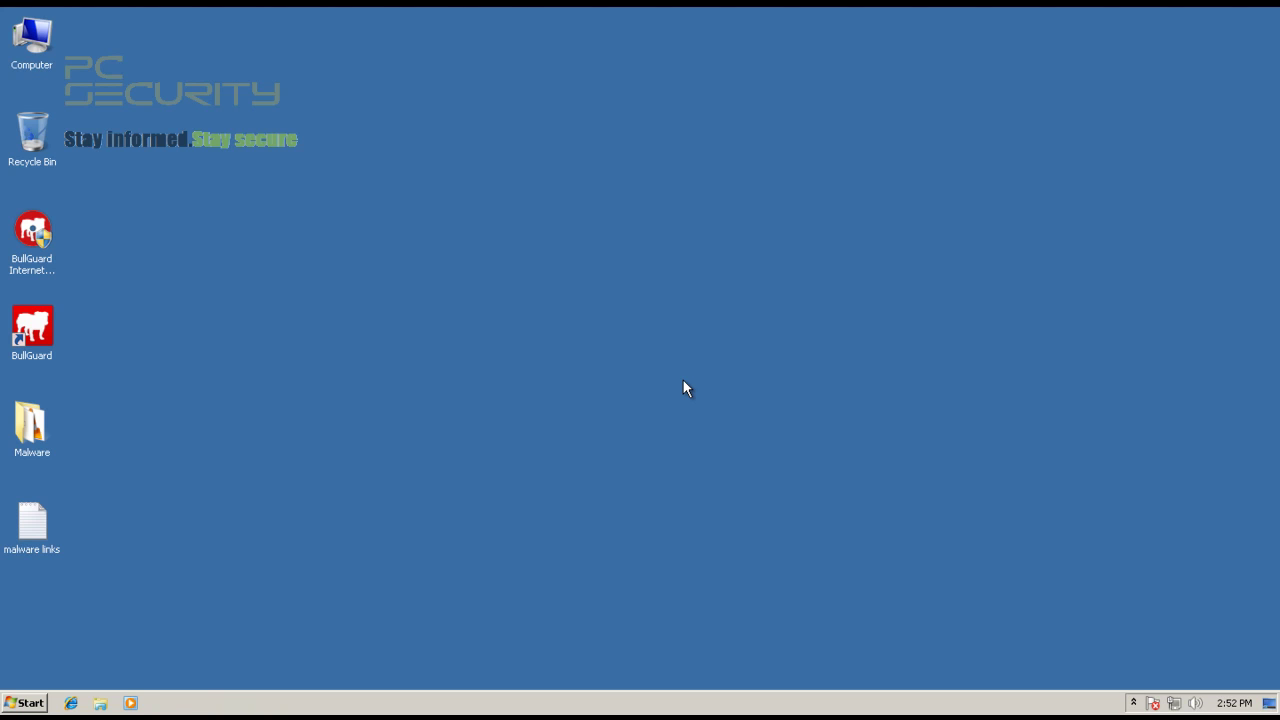
Step: Try to launch Internet Explorer from its pinned shortcut and restart the computer
right_click(70, 703)
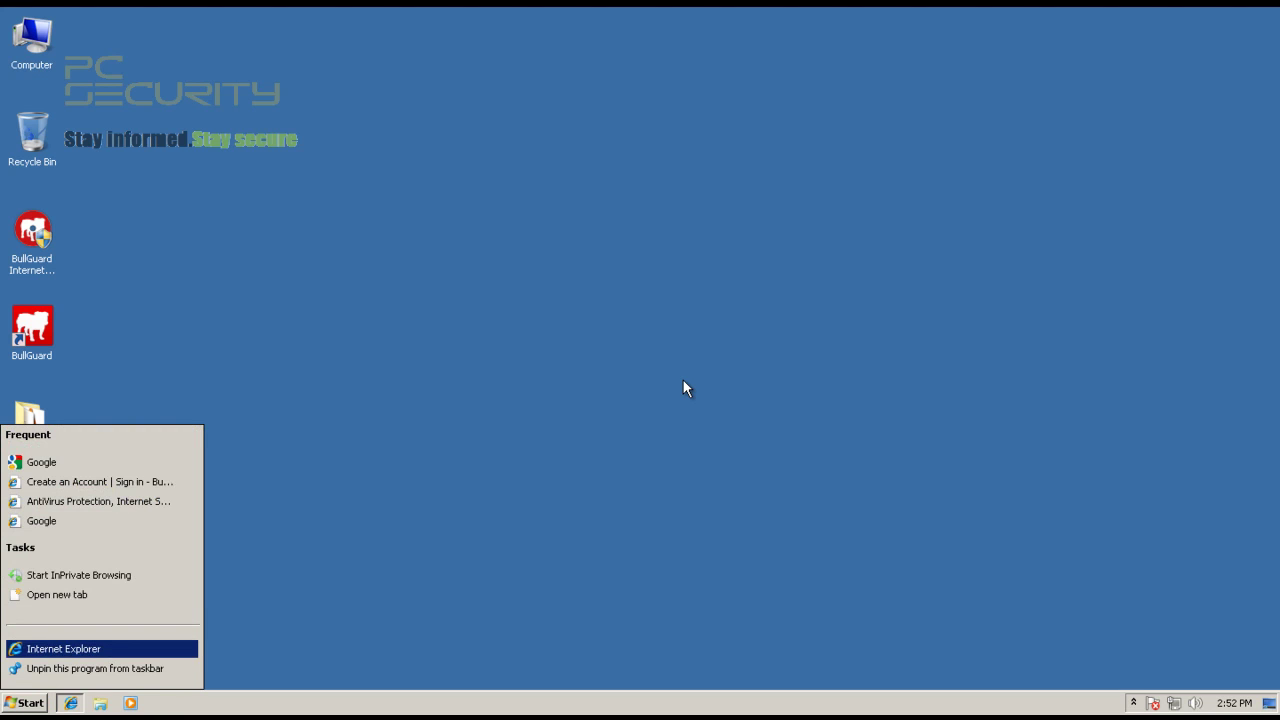
click(63, 649)
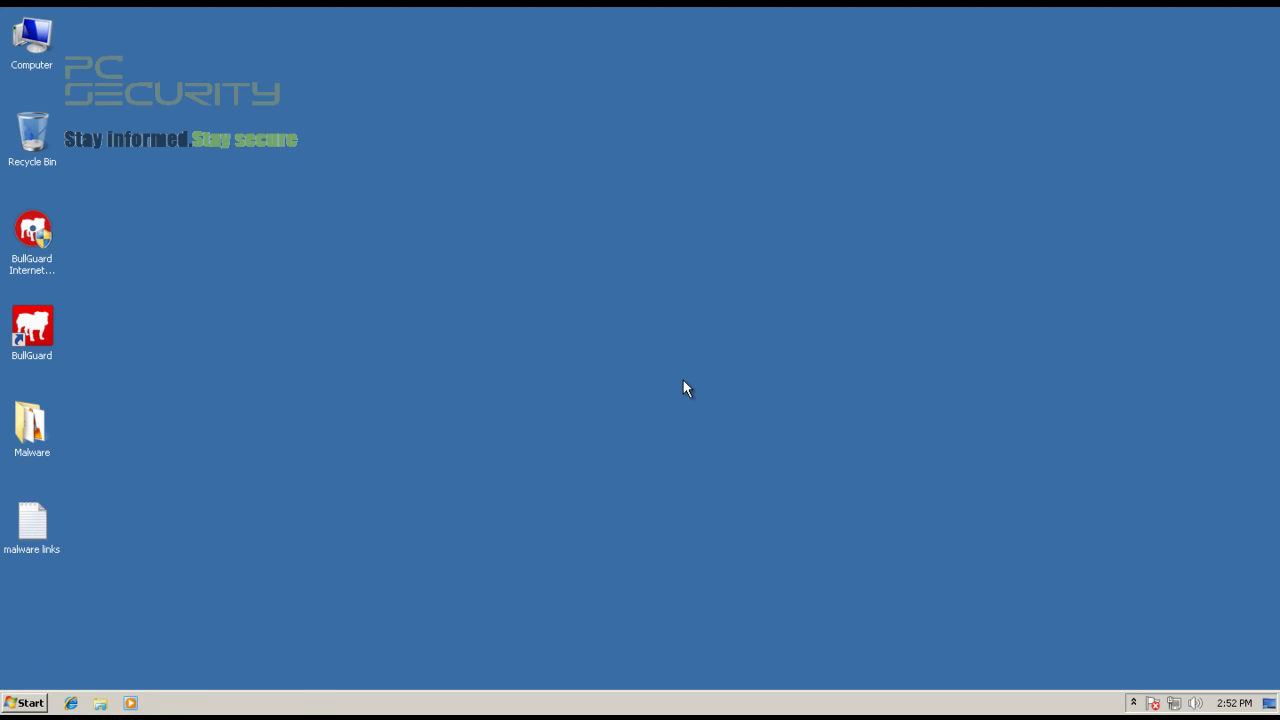
click(28, 703)
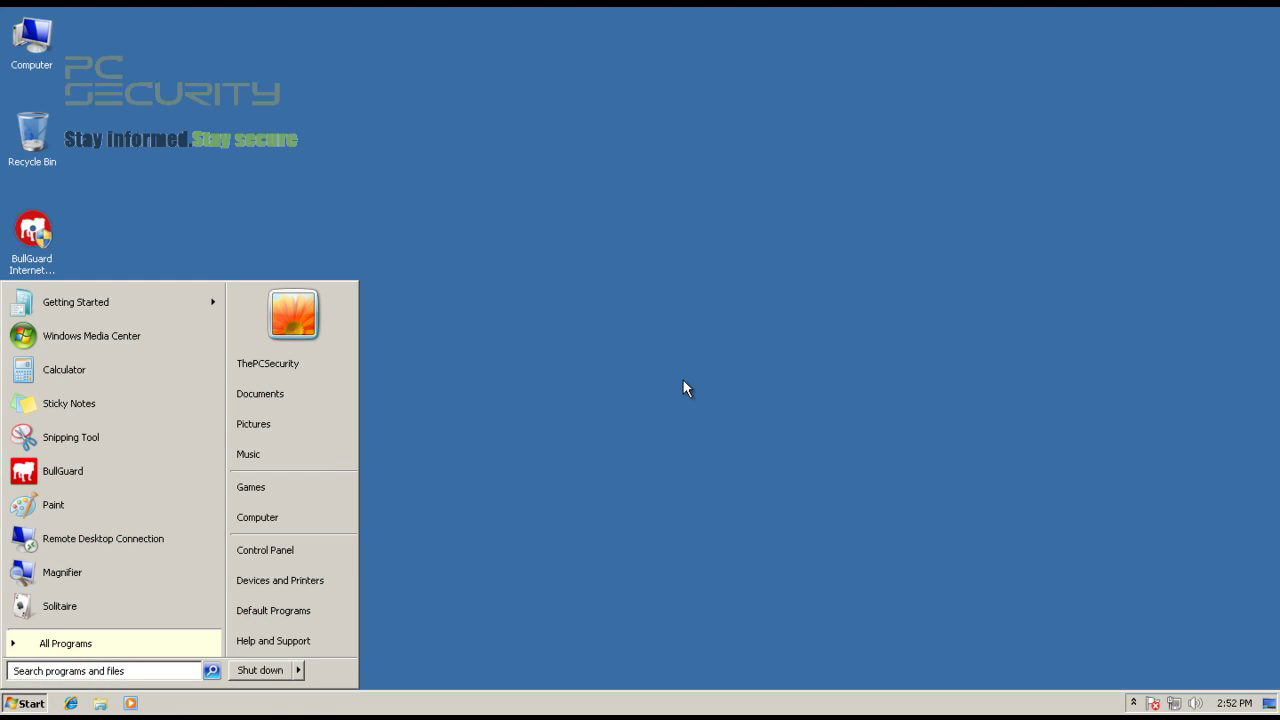
mouse_move(297, 670)
click(343, 647)
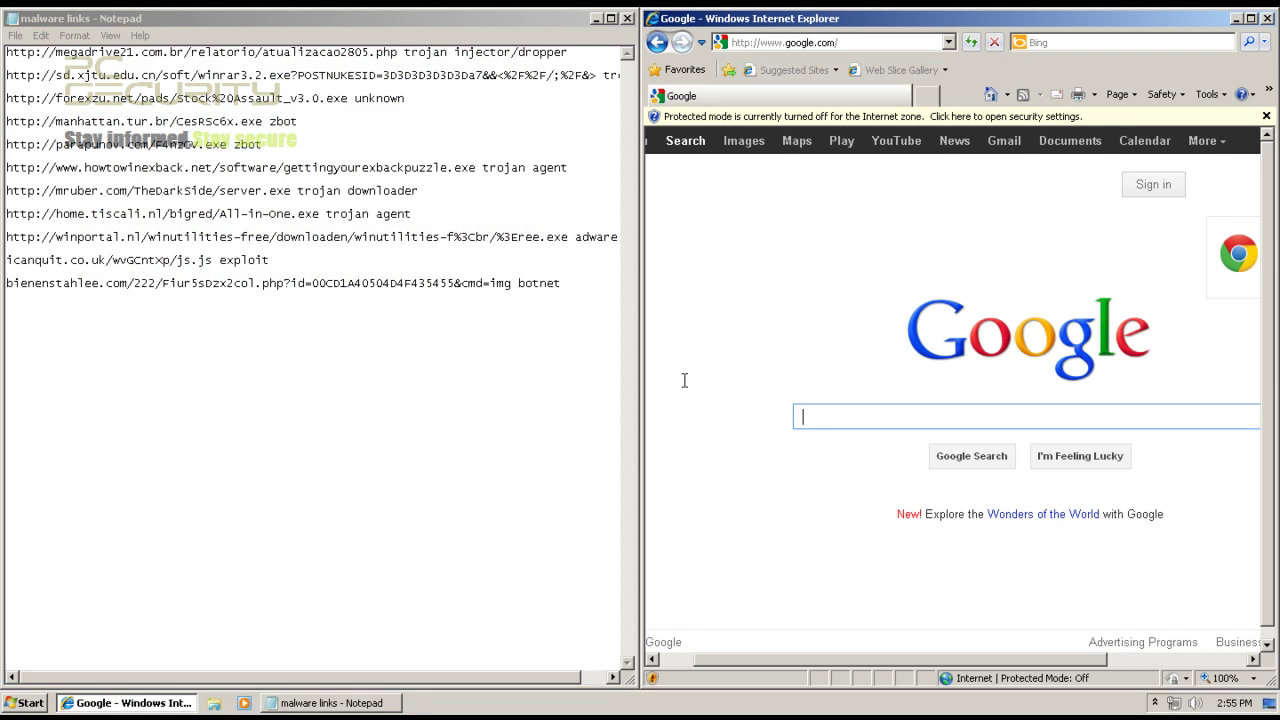
key(alt+Tab)
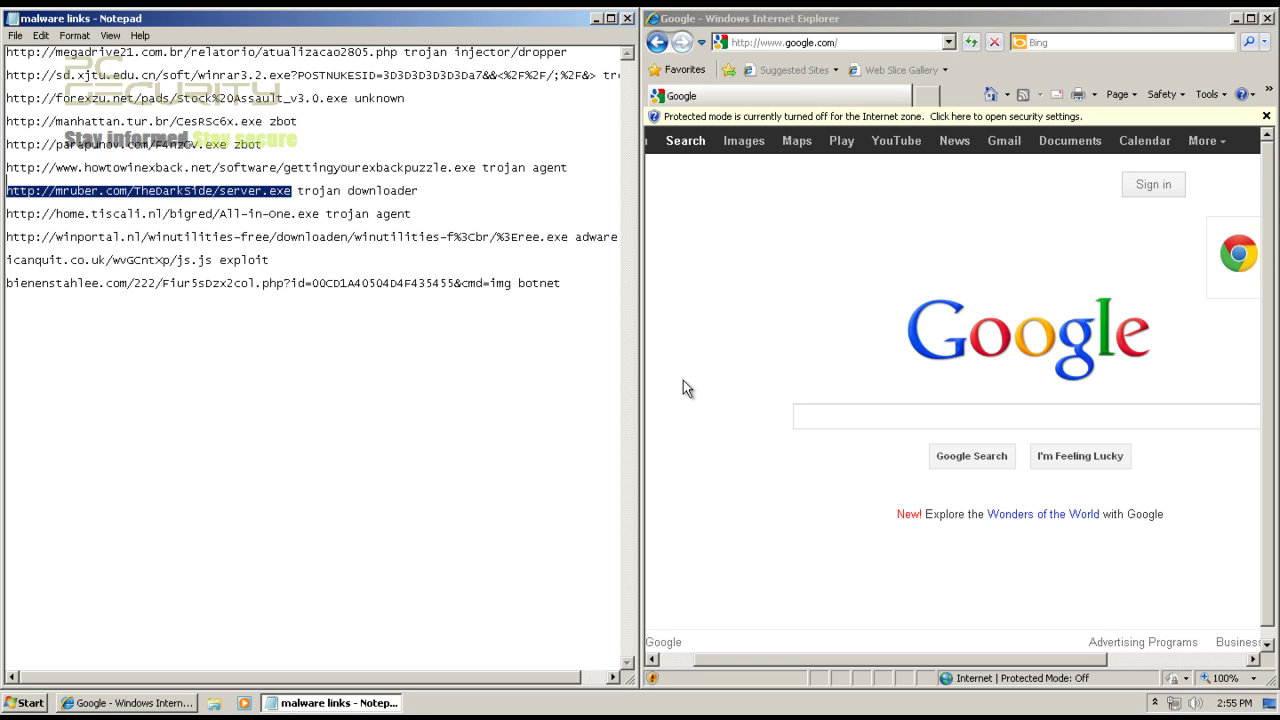
key(alt+Tab)
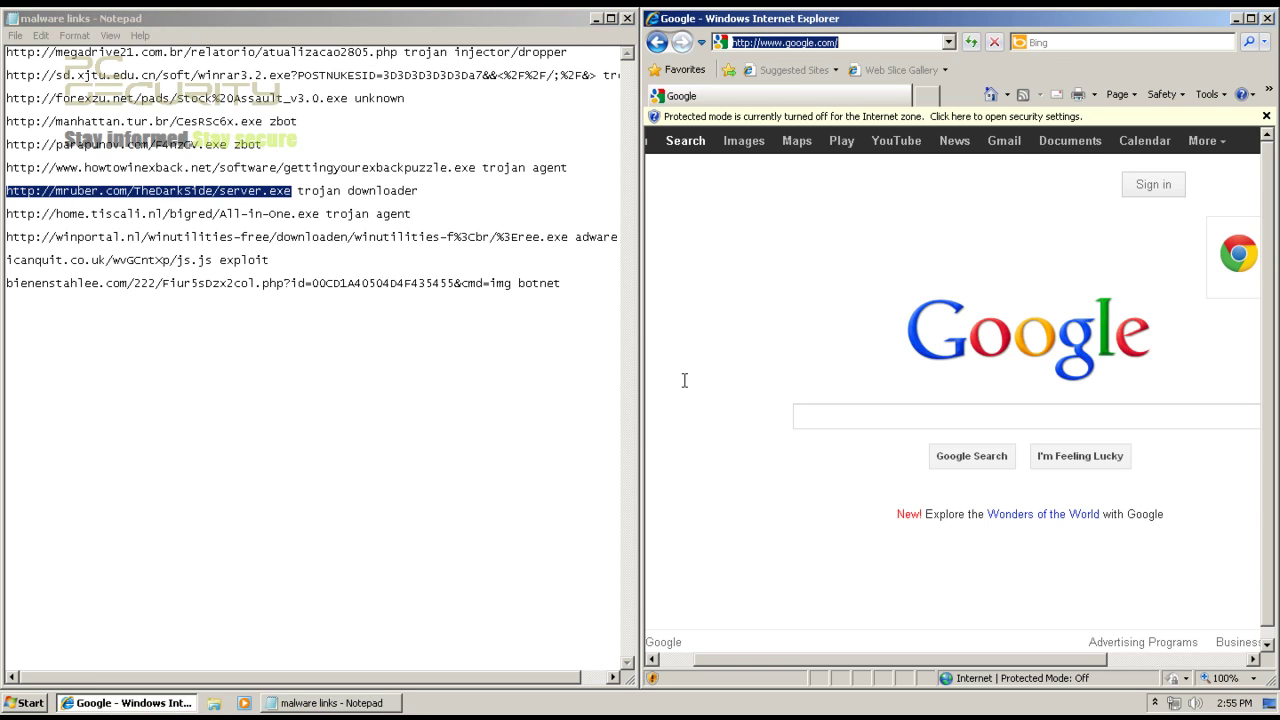
text(http://mruber.com/TheDarkSide/server.exe)
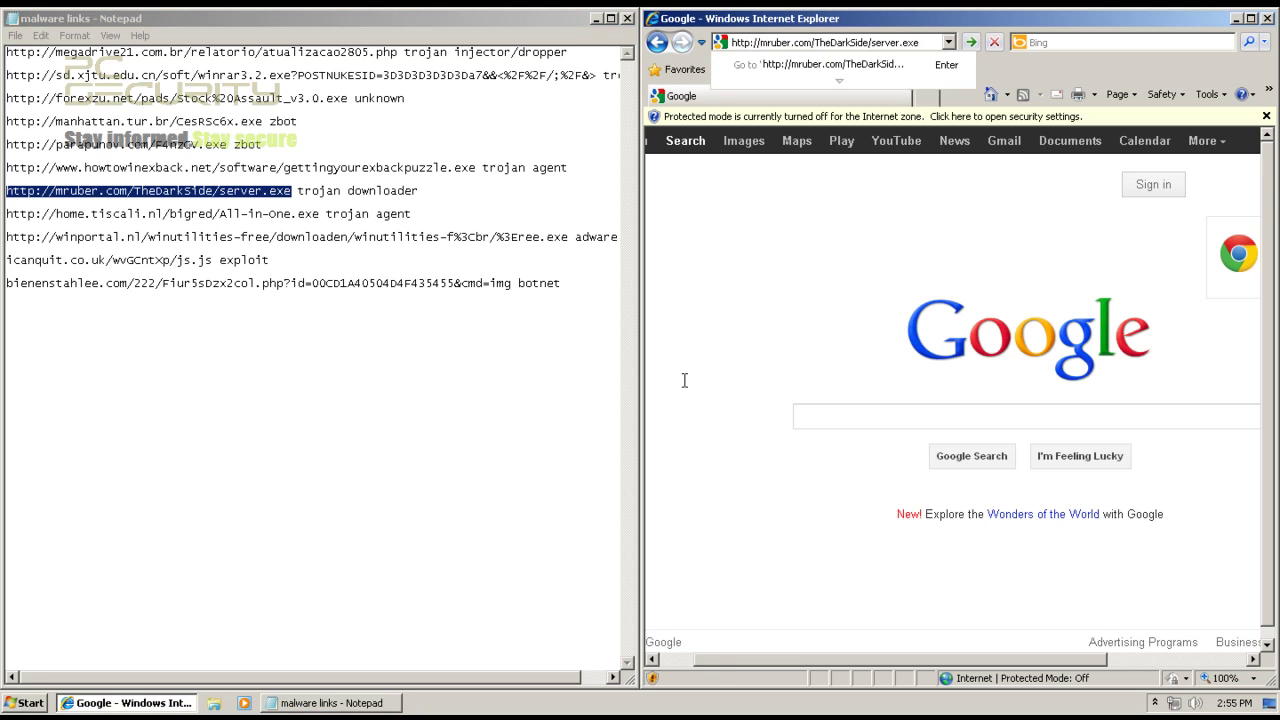
key(Return)
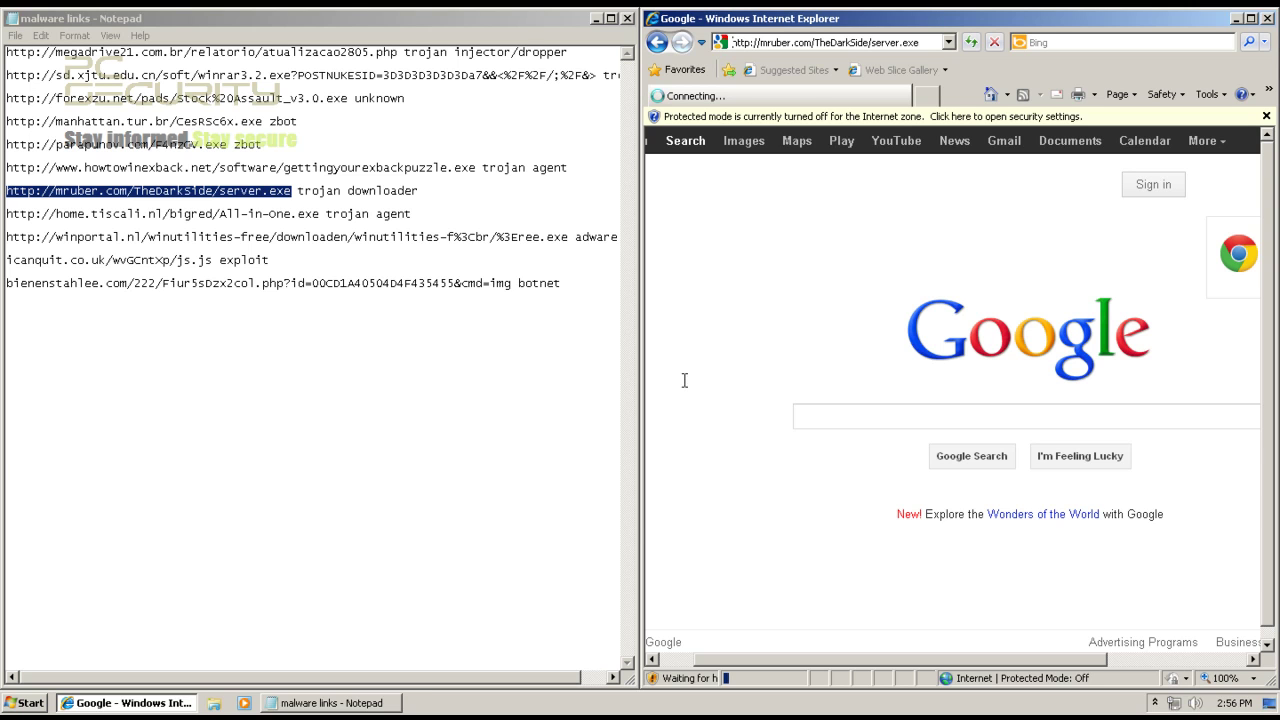
drag(7, 213, 319, 213)
key(ctrl+c)
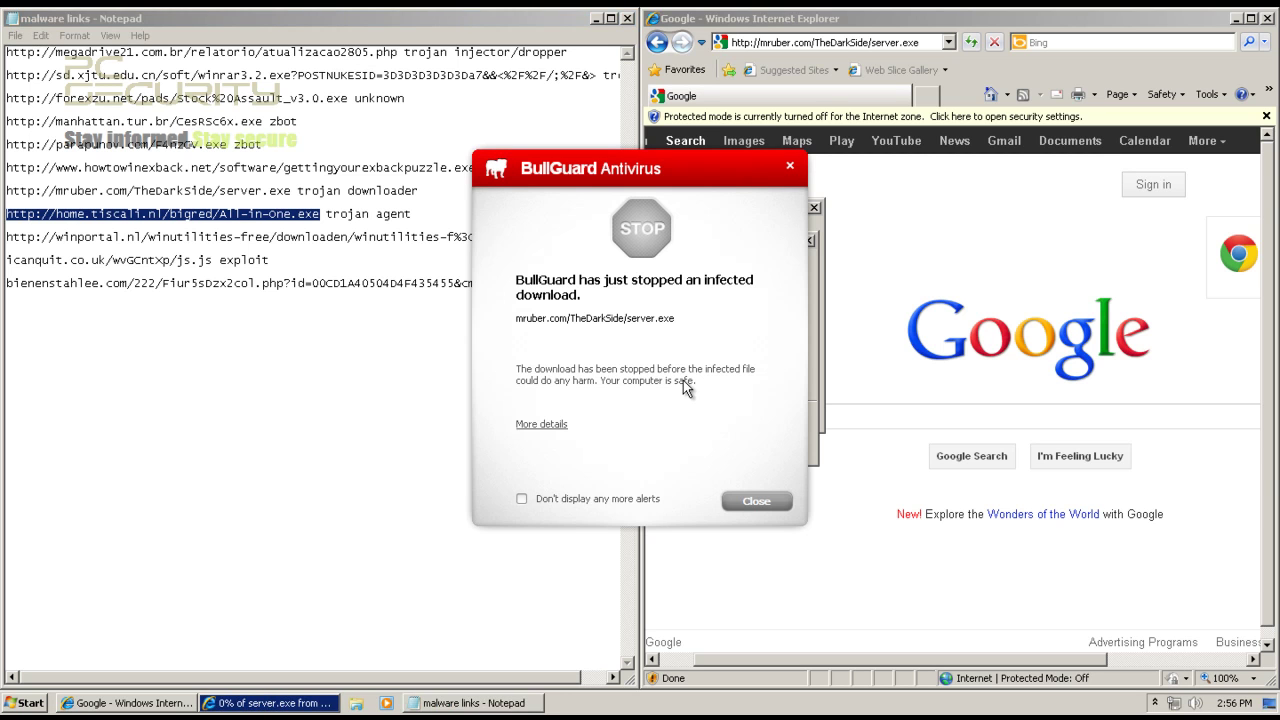
Step: Close the BullGuard infected-download alert and run server.exe despite its unknown publisher, dismissing the application error
key(Return)
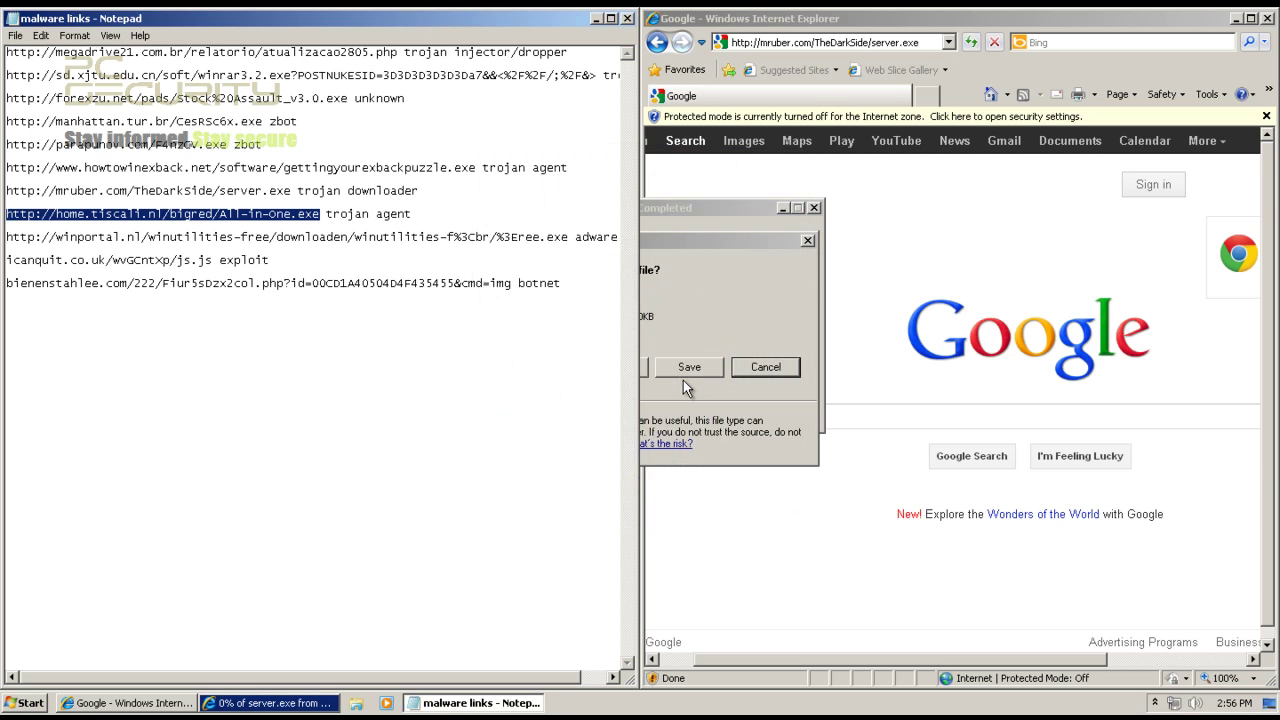
click(686, 388)
key(r)
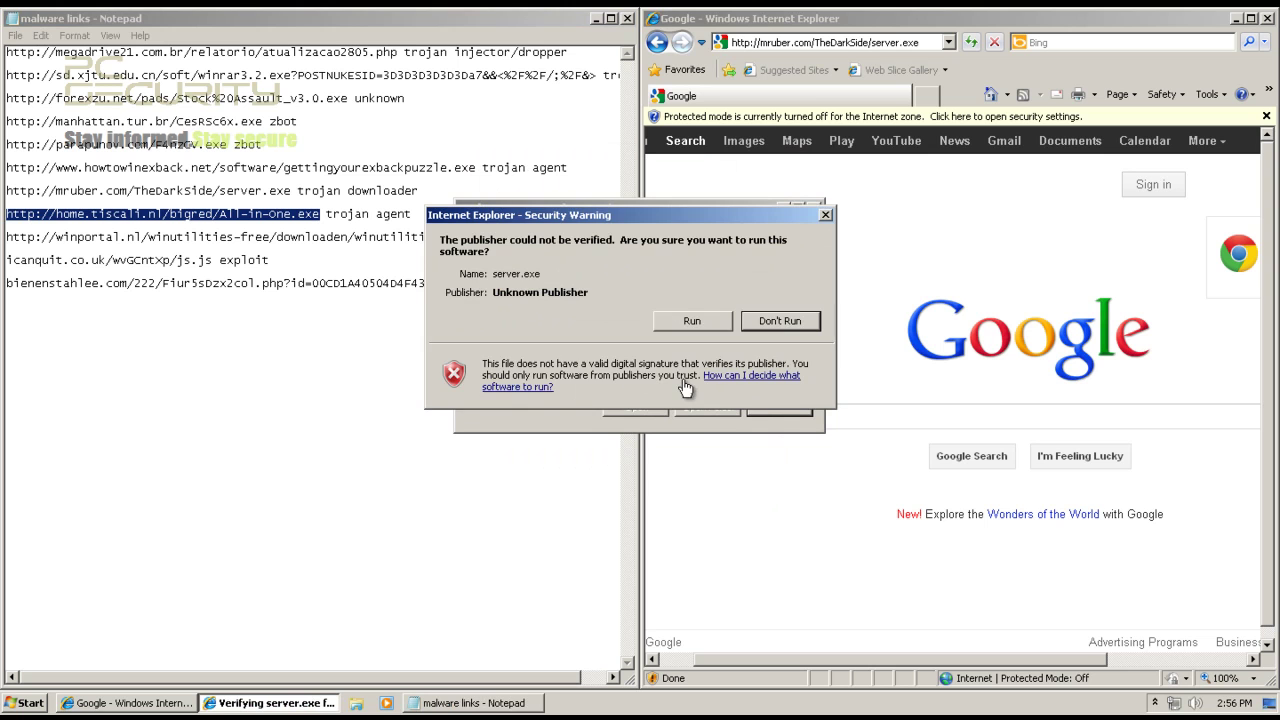
key(Return)
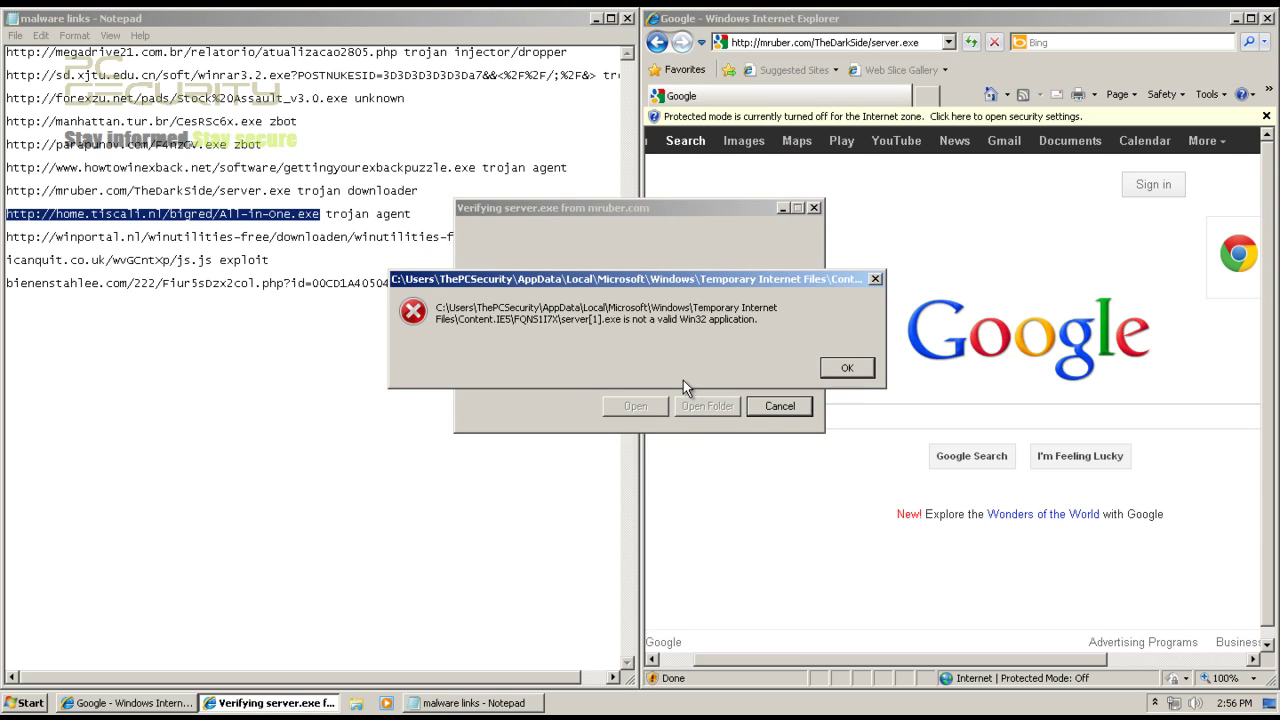
key(Return)
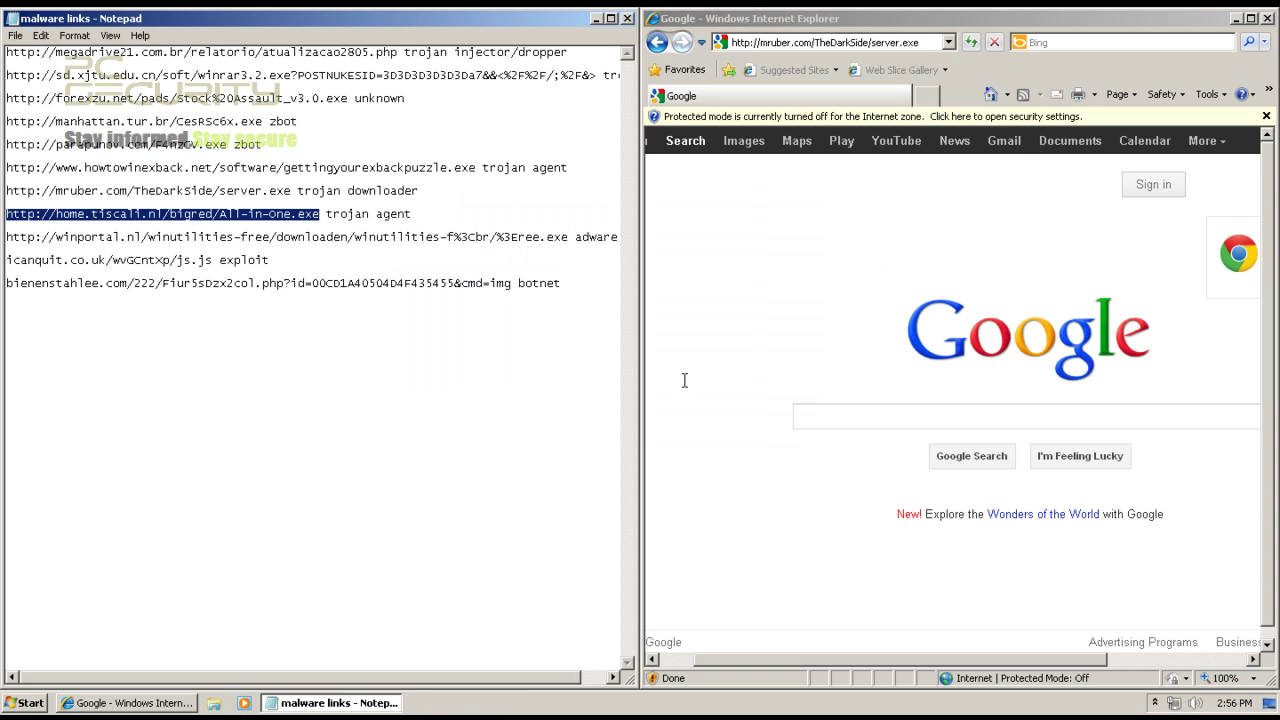
click(684, 380)
key(alt+d)
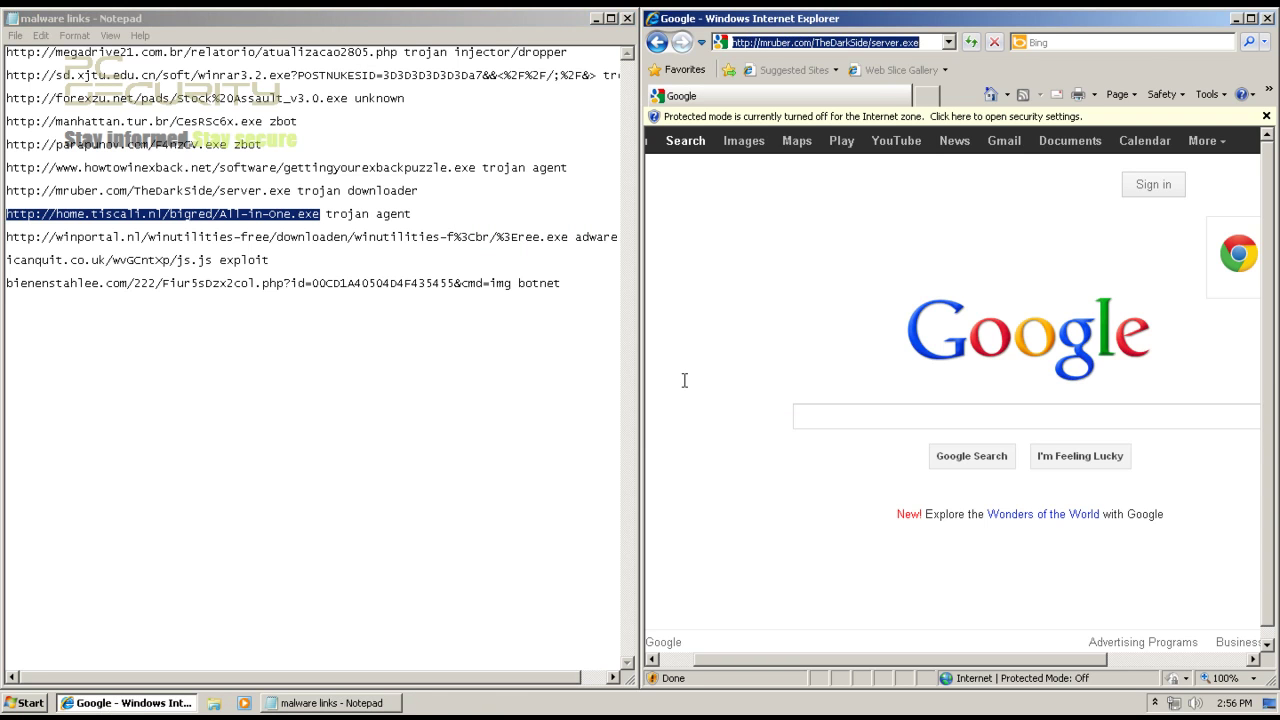
key(ctrl+v)
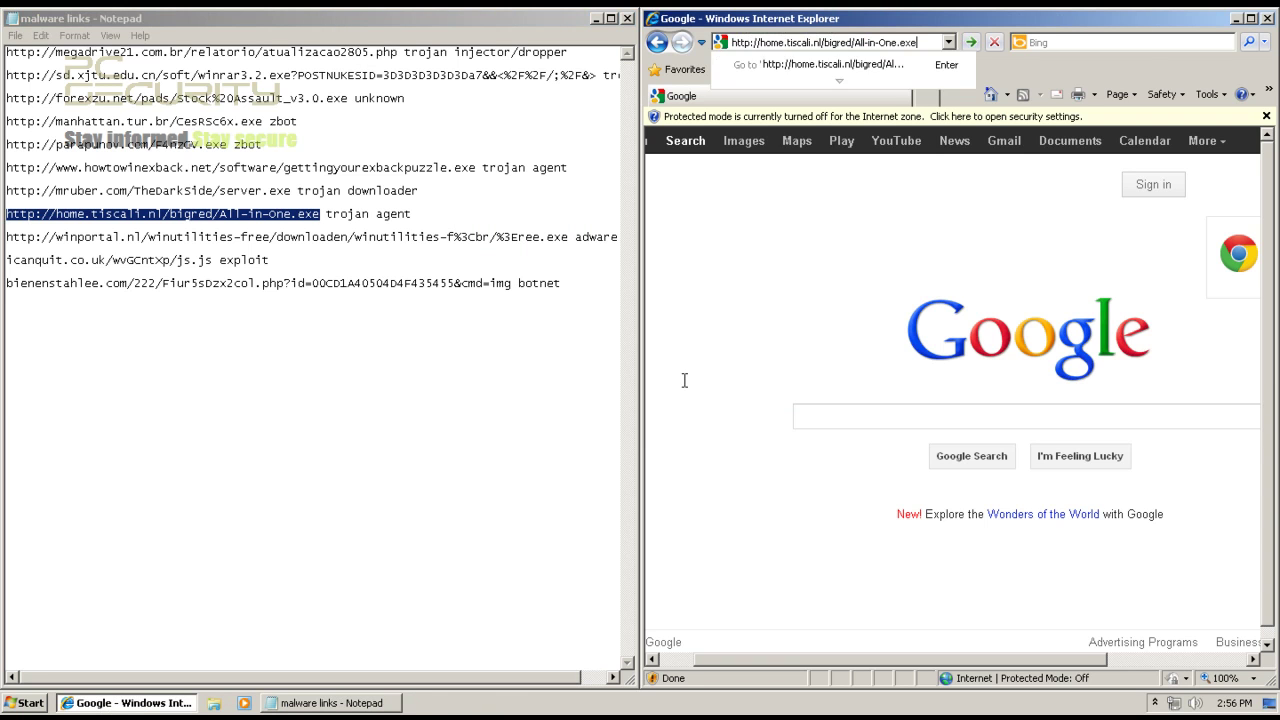
key(Return)
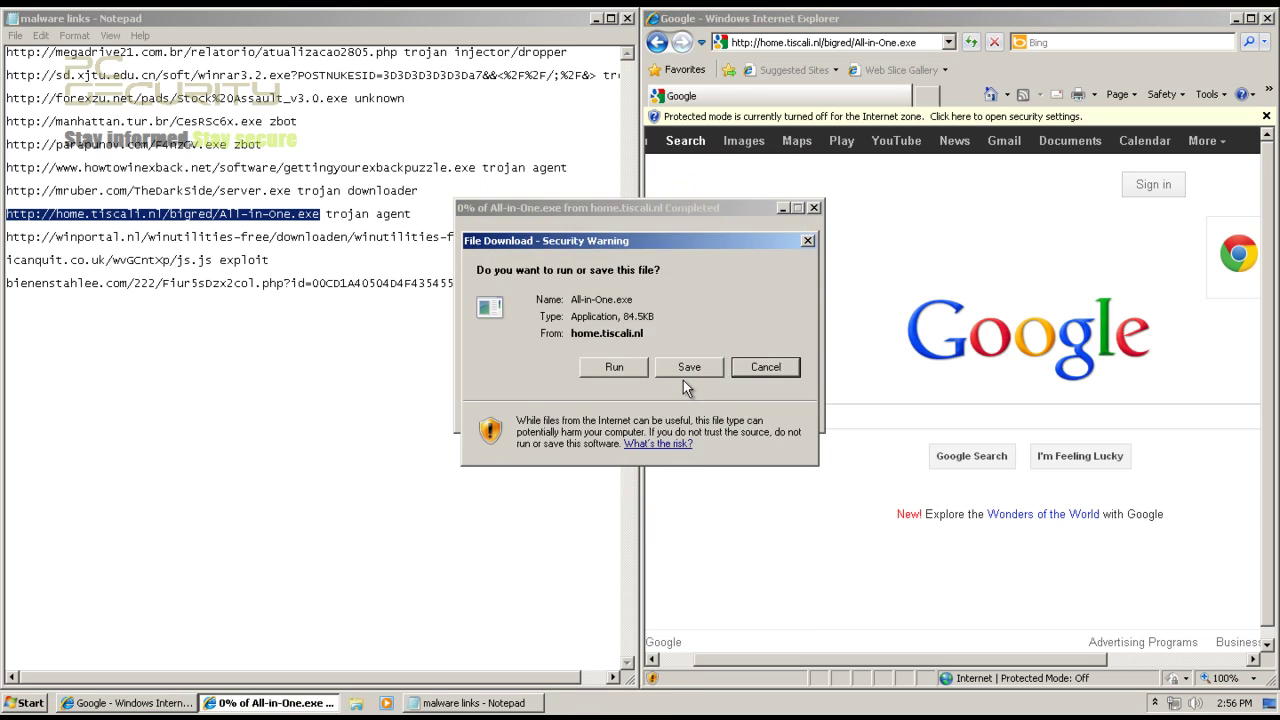
key(alt+r)
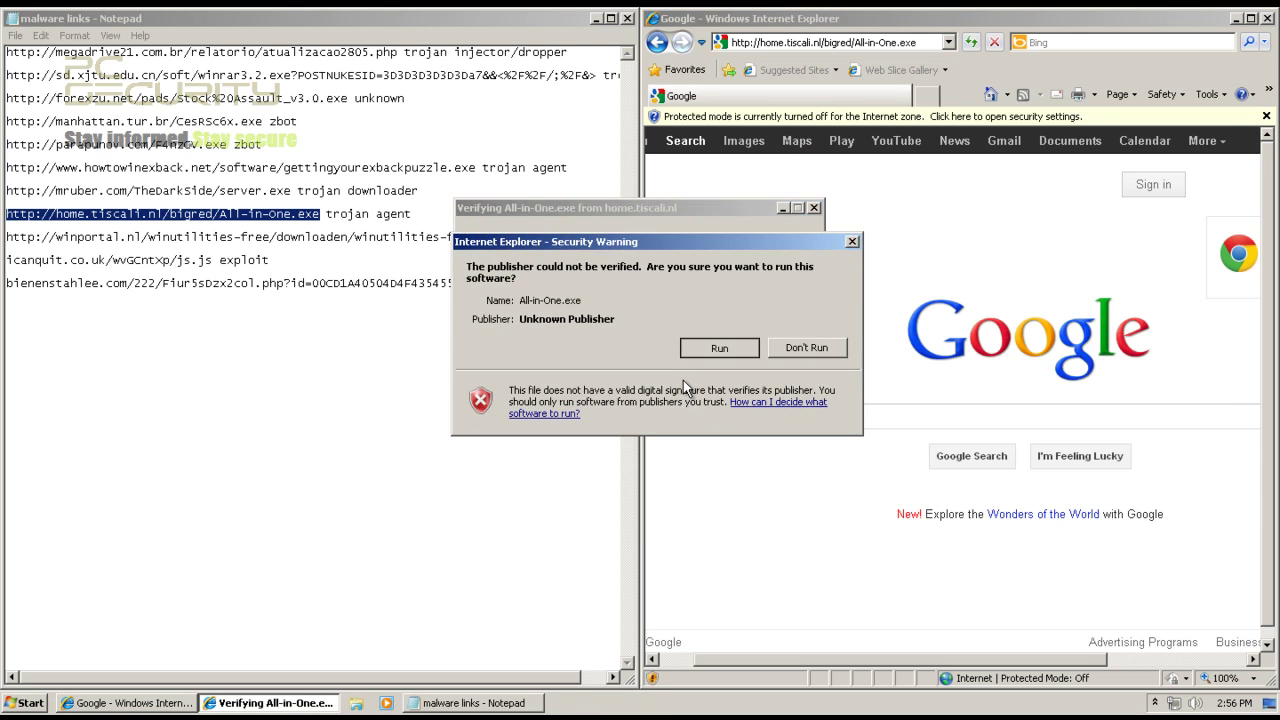
key(alt+r)
key(Return)
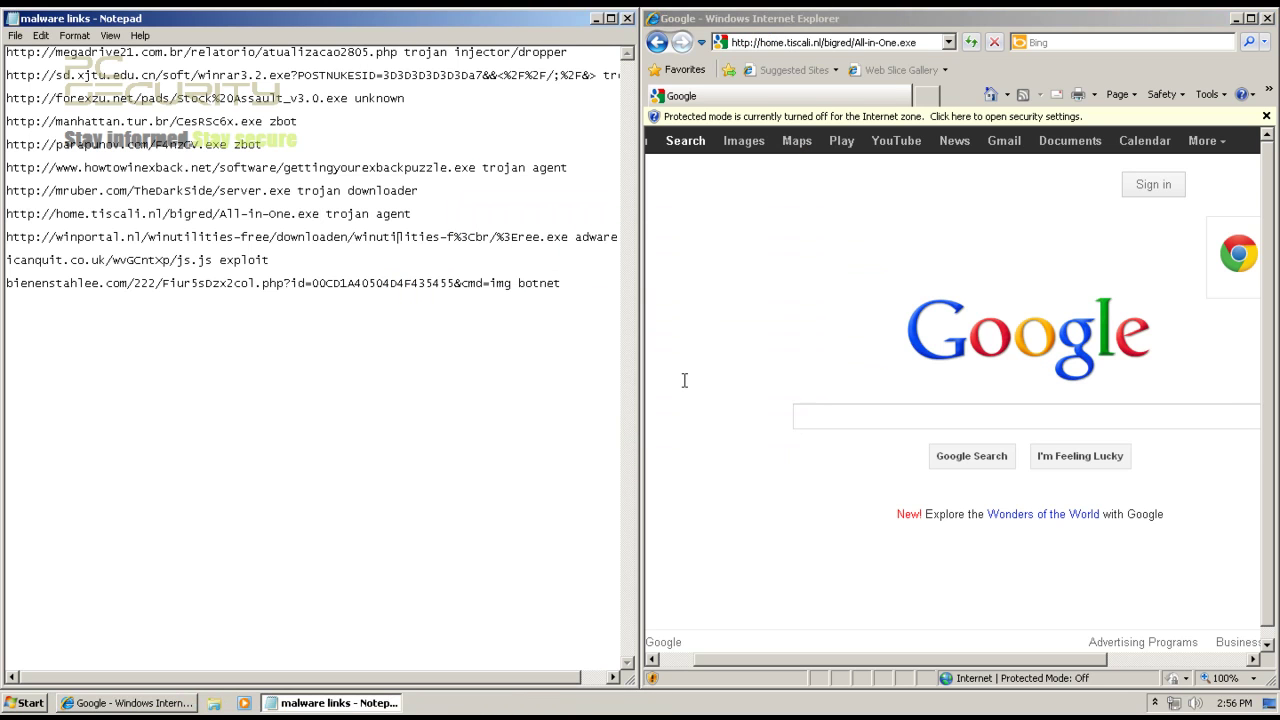
key(shift+End)
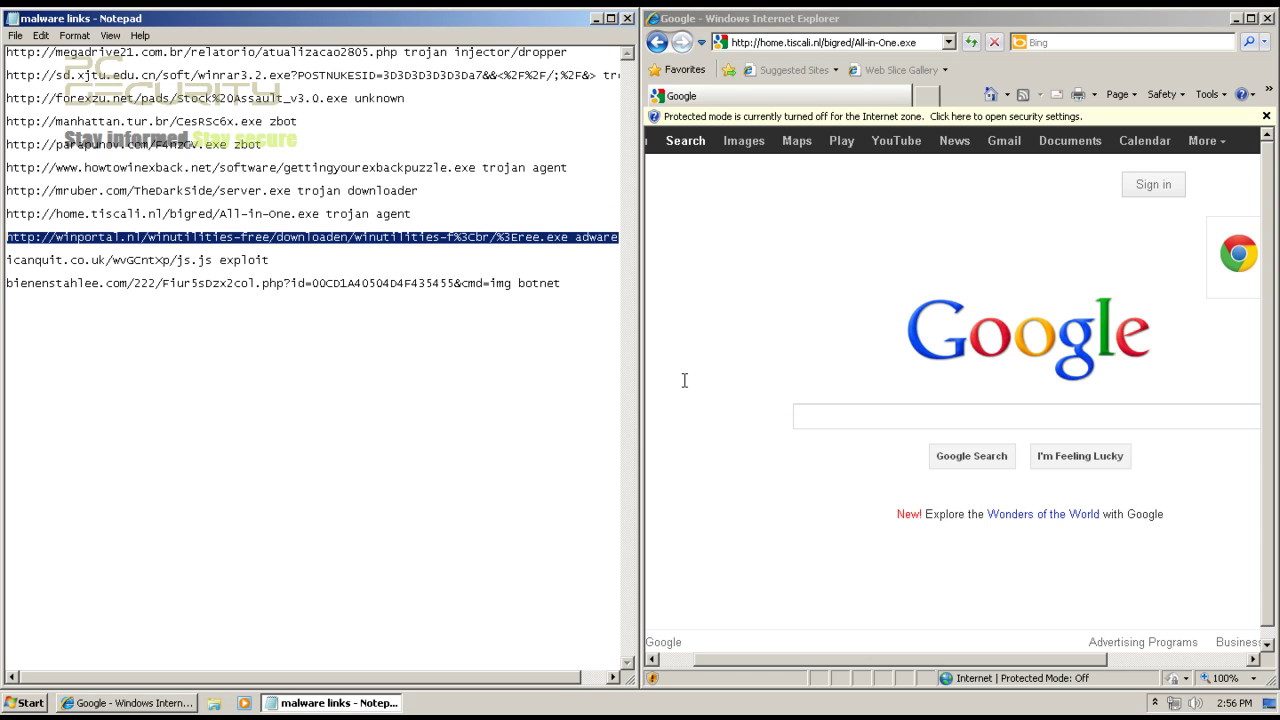
key(Down)
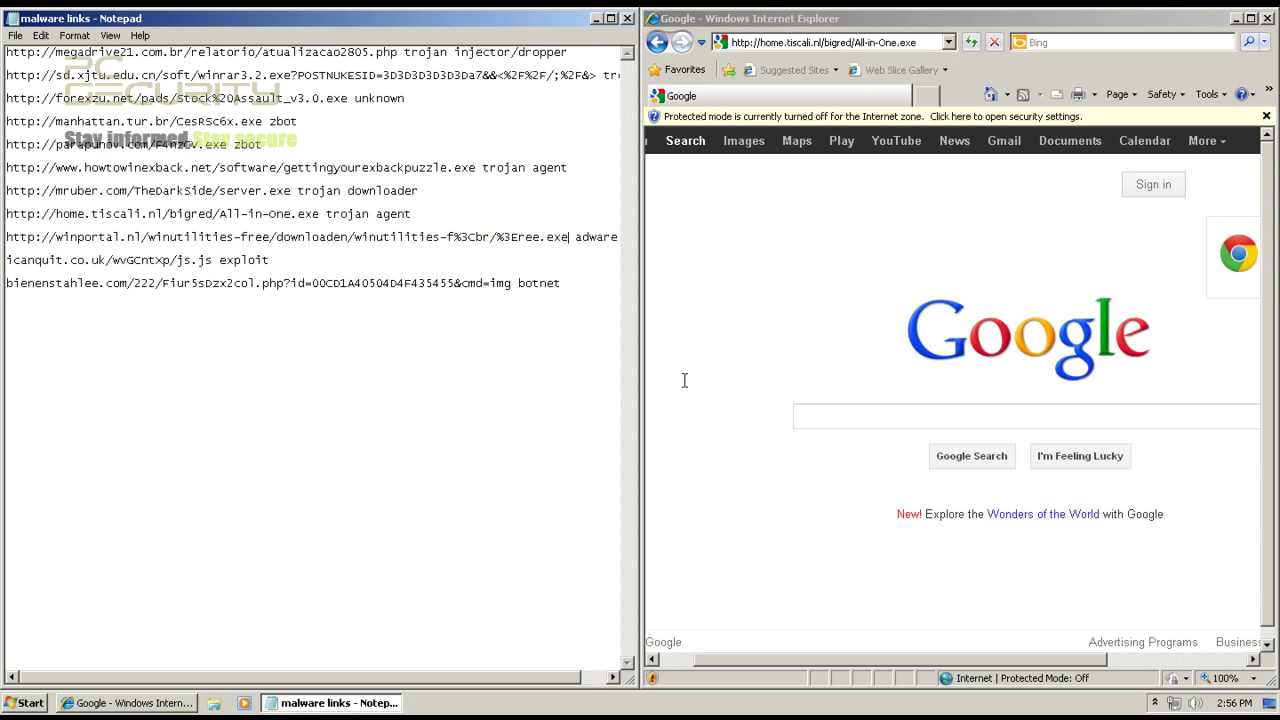
key(shift+Up)
key(ctrl+c)
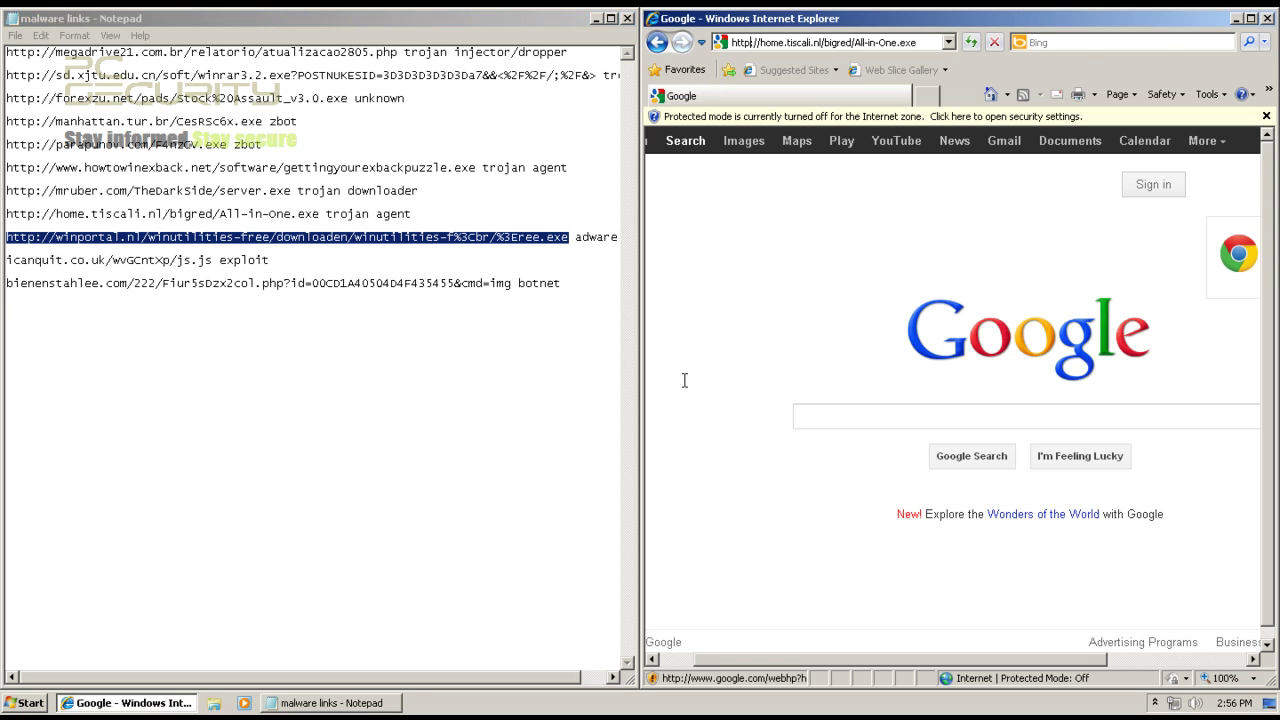
key(alt+Tab)
key(alt+d)
key(ctrl+v)
key(Return)
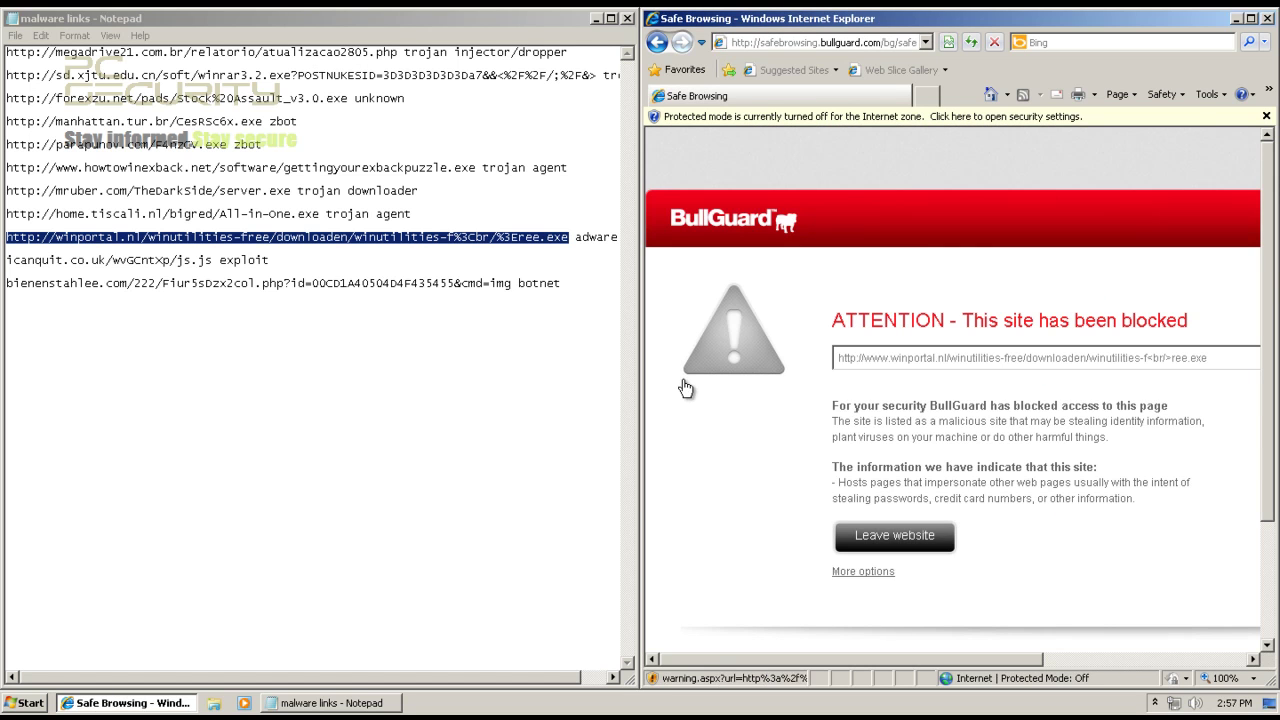
Step: Copy the exploit link icanquit.co.uk/wvGCntXp/js.js from the malware links file and open it in the browser
drag(213, 260, 206, 240)
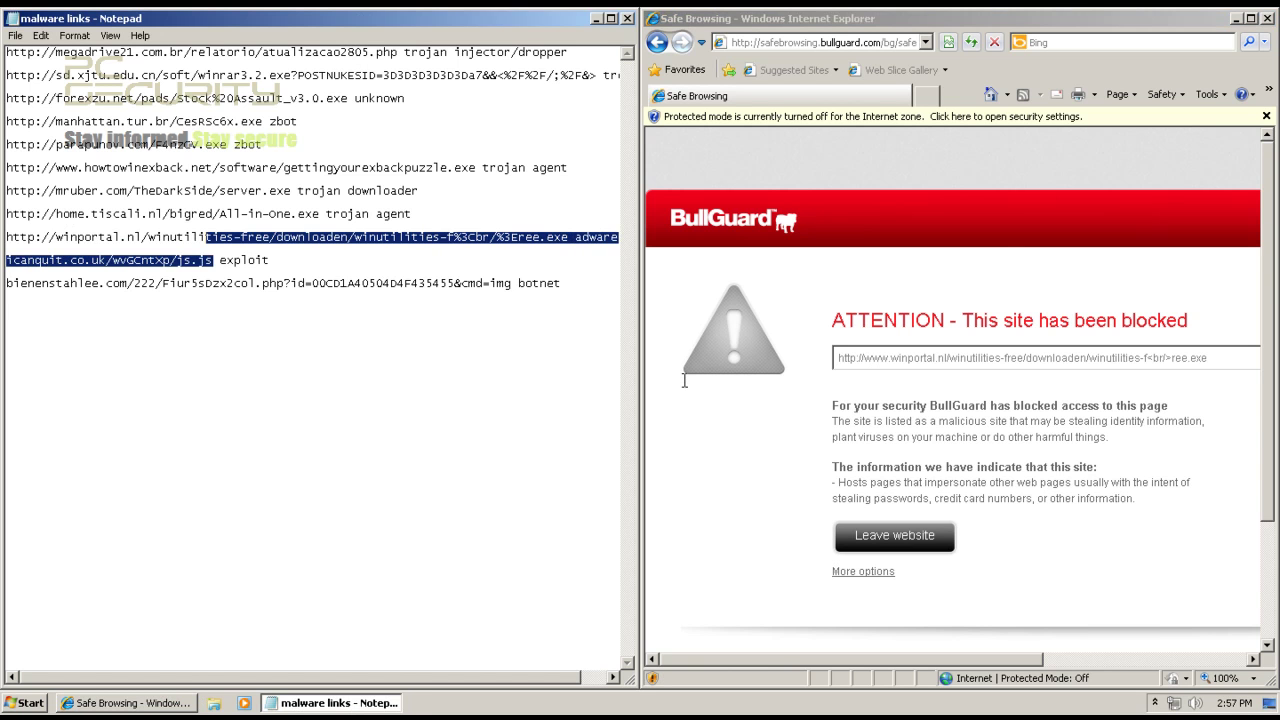
click(198, 260)
key(shift+Home)
key(ctrl+c)
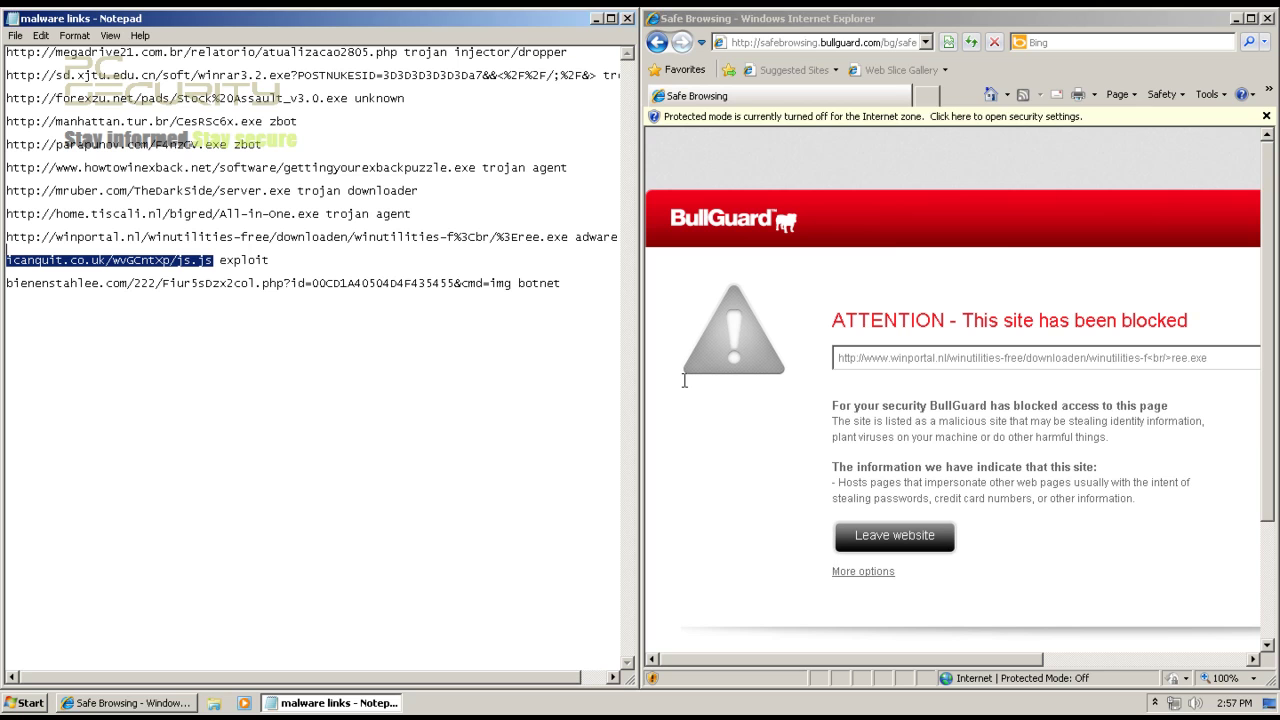
key(alt+Tab)
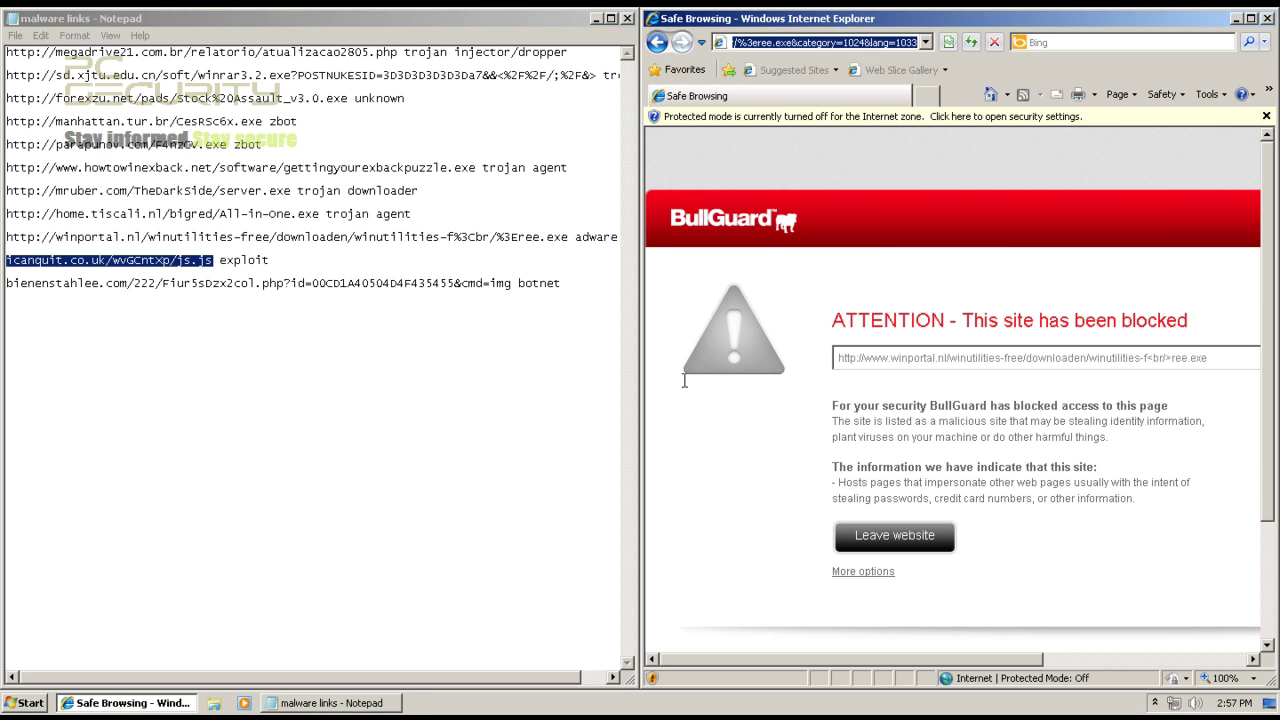
key(ctrl+v)
key(Return)
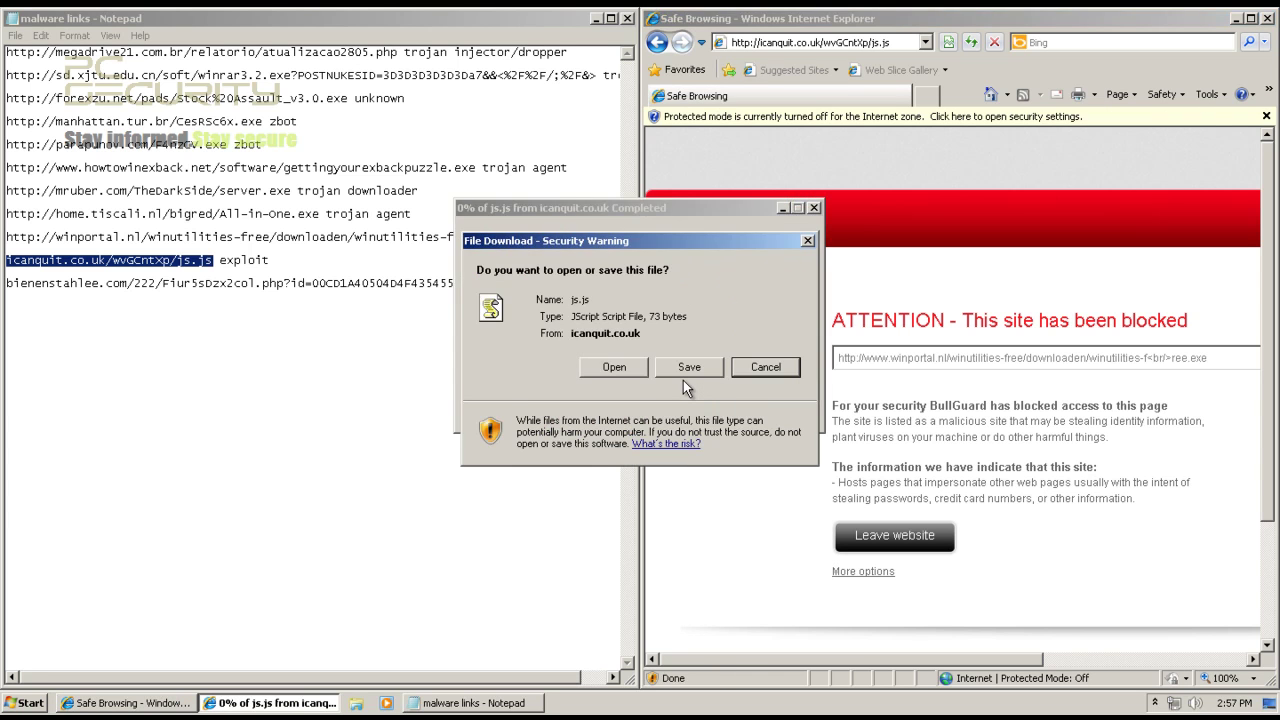
Step: Open the downloaded js.js, run it despite its unknown publisher, and dismiss the Windows Script Host error
key(o)
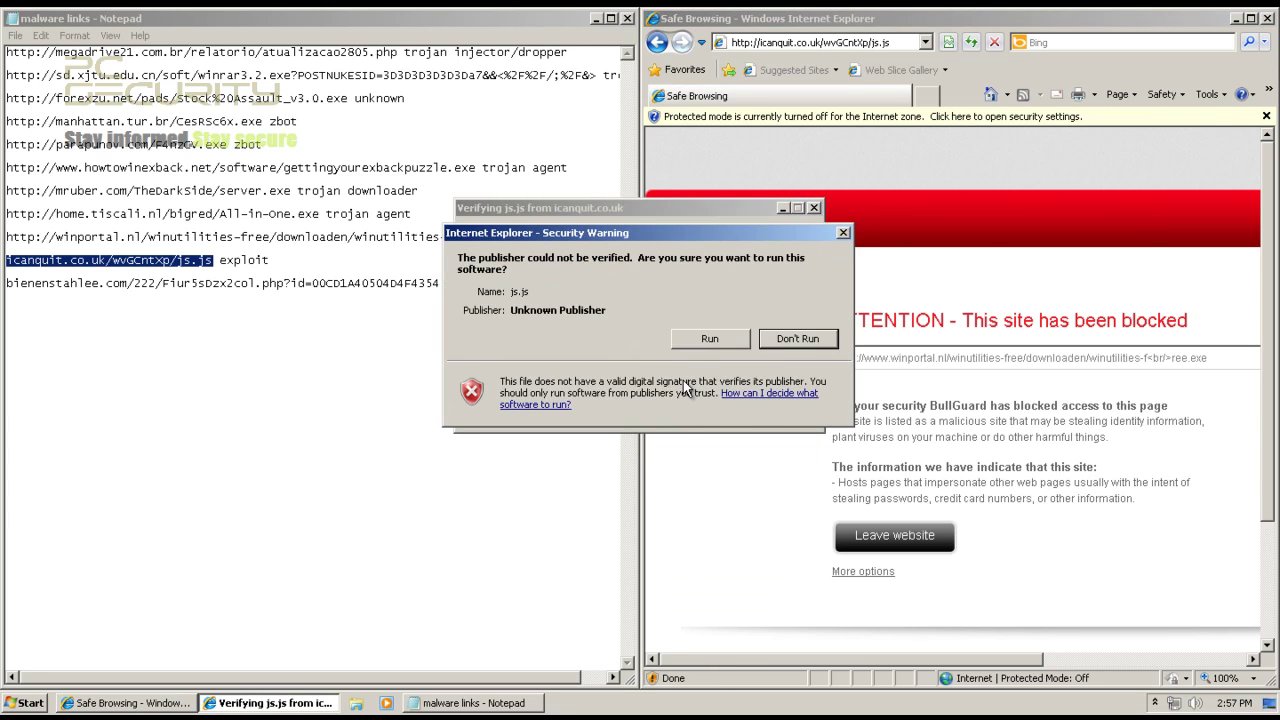
key(r)
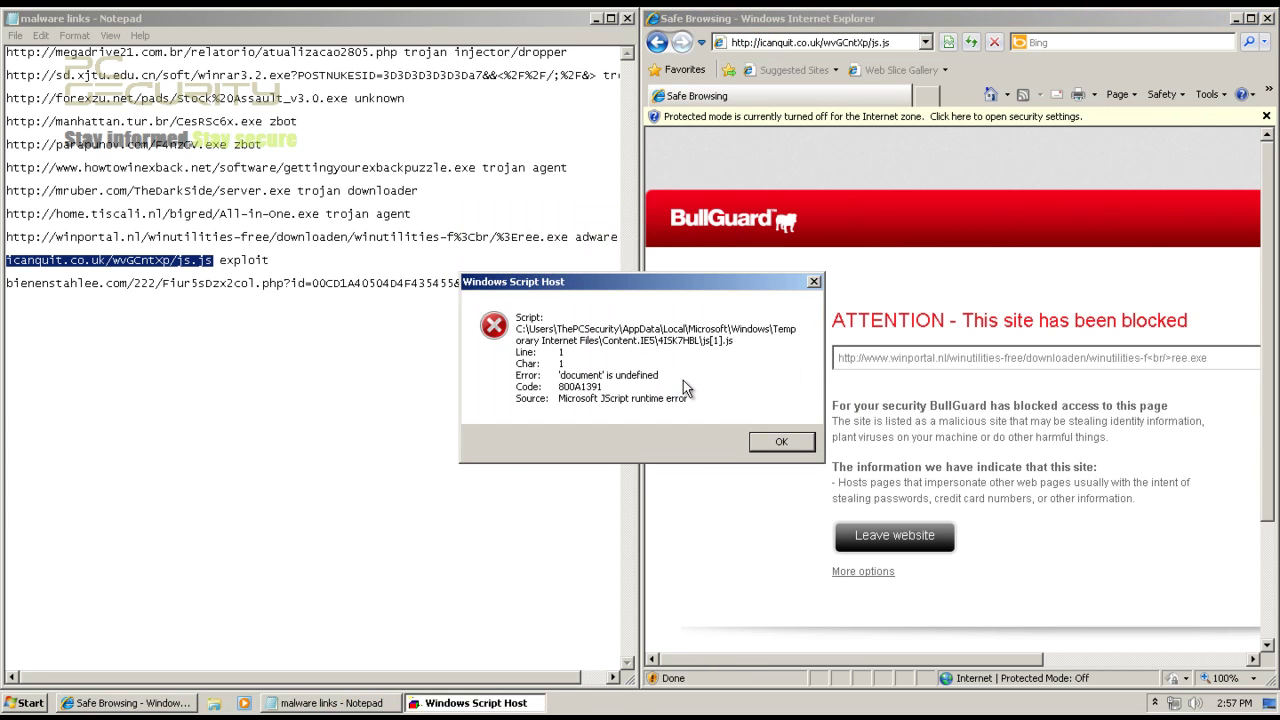
key(Return)
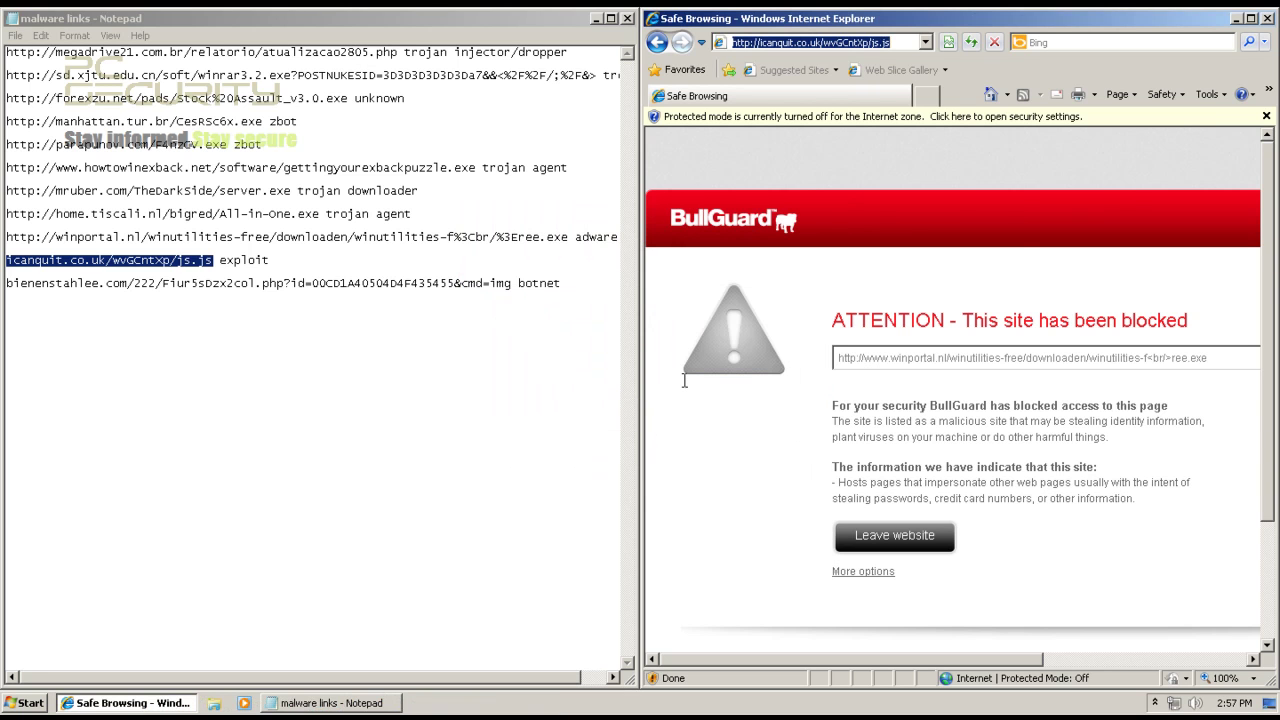
Step: Copy the botnet link bienenstahlee.com/222/Fiur5sDzx2col.php?id=00CD1A40504D4F435455&cmd=img from the malware links file and open it in the browser
drag(511, 283, 7, 273)
key(ctrl+c)
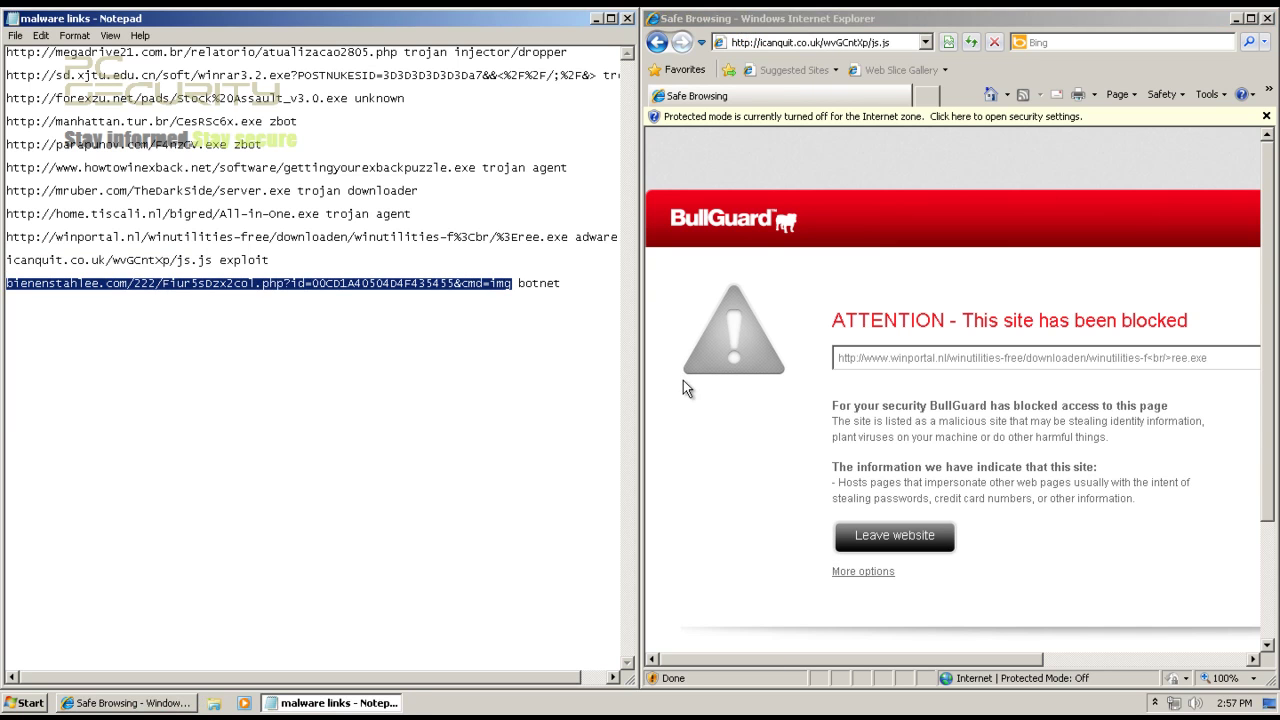
key(alt+Tab)
key(alt+d)
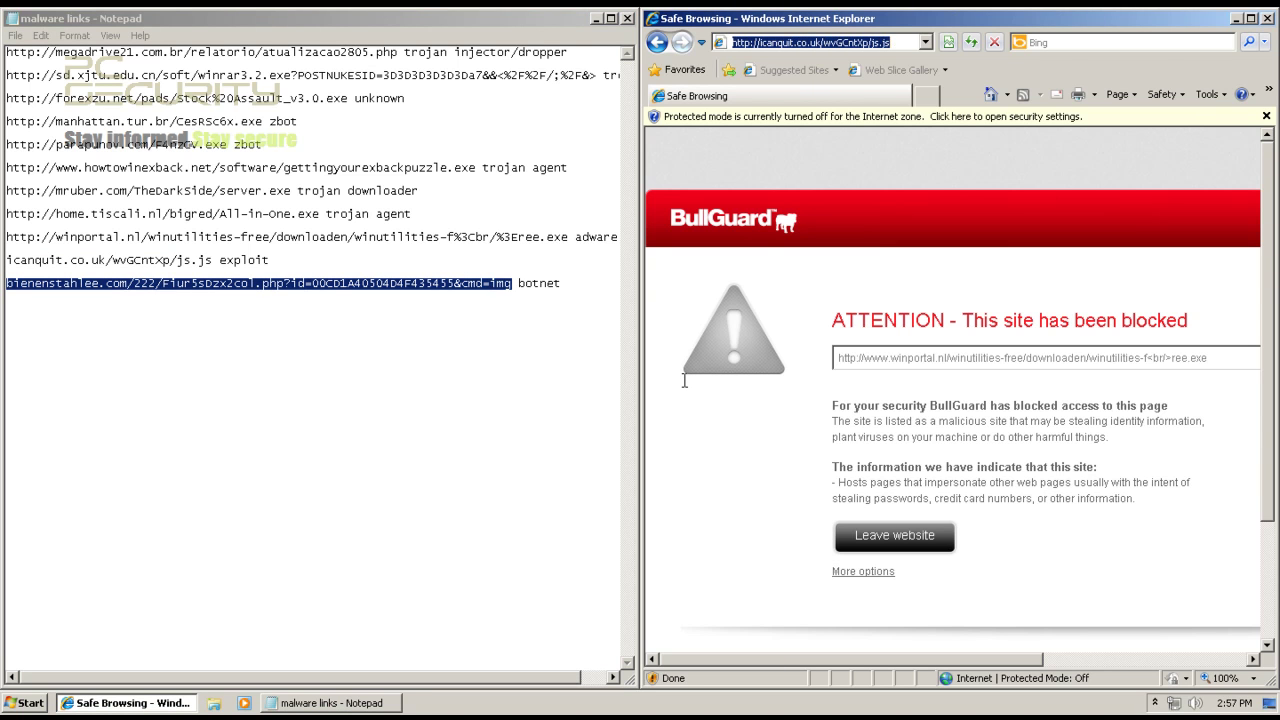
key(ctrl+v)
key(Return)
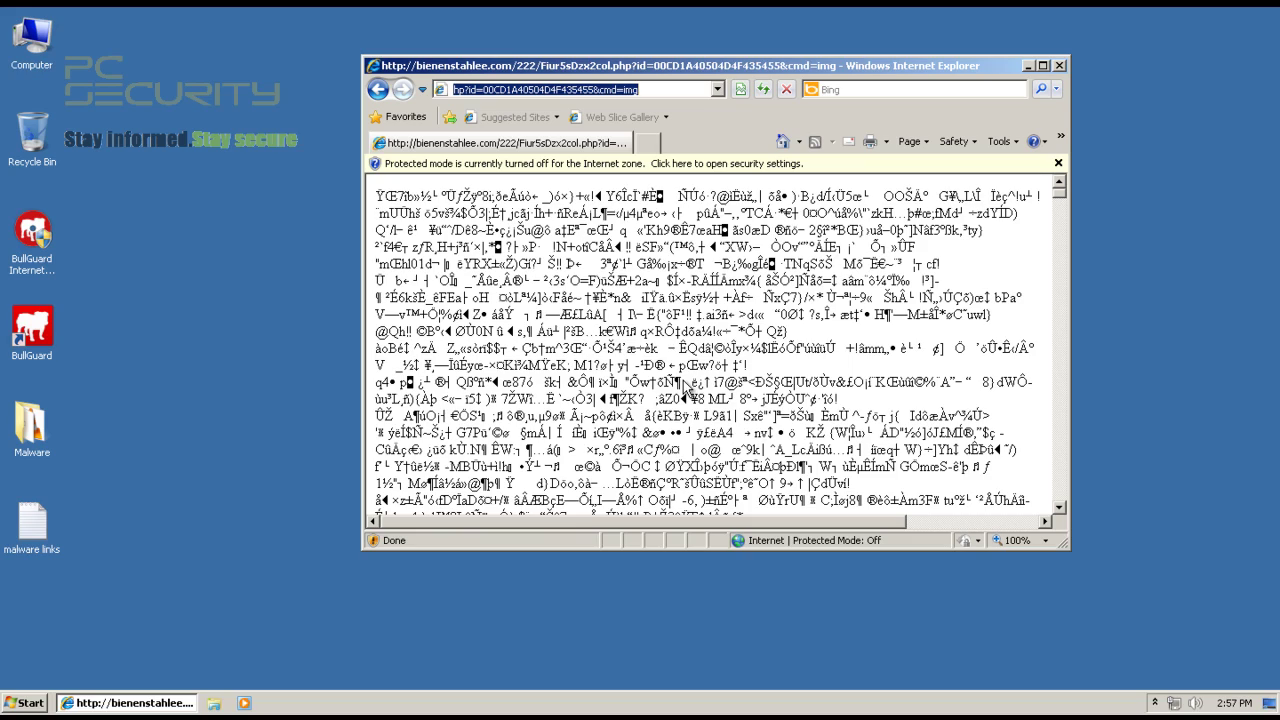
Step: Examine the contents of the loaded bienenstahlee.com page and show the desktop
scroll(687, 388, down, 10)
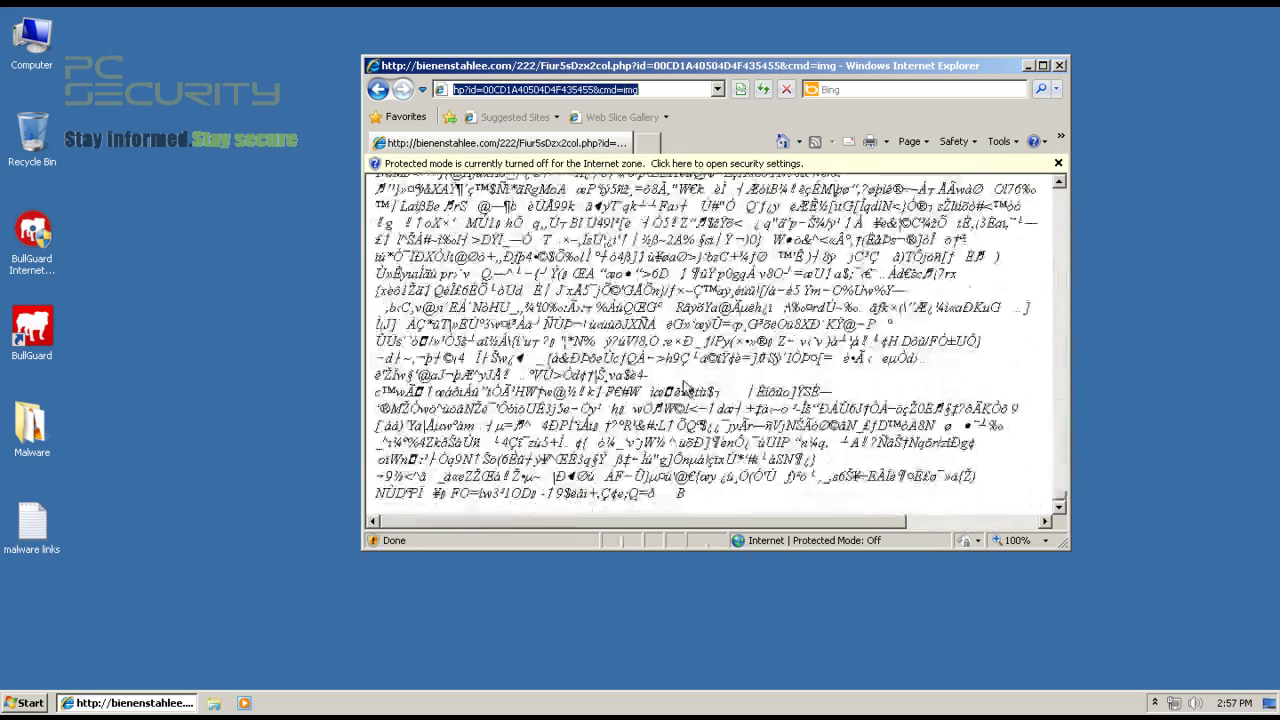
scroll(687, 388, up, 3)
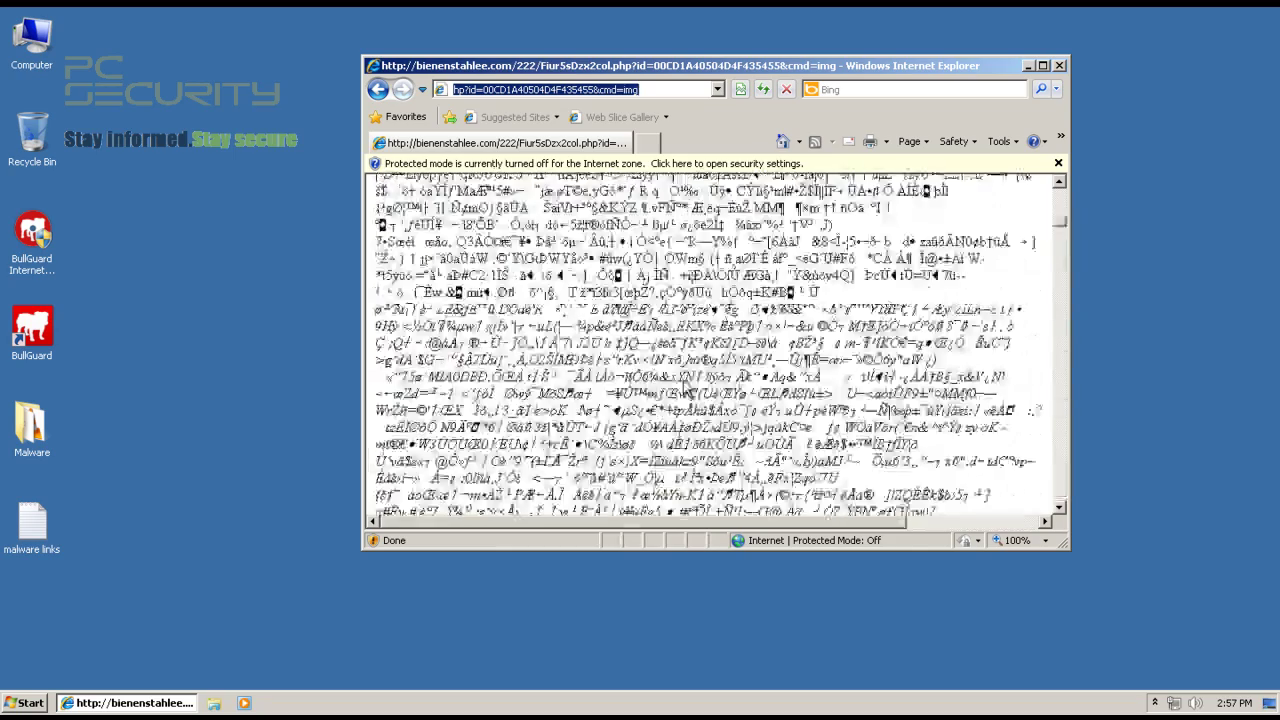
scroll(687, 388, down, 3)
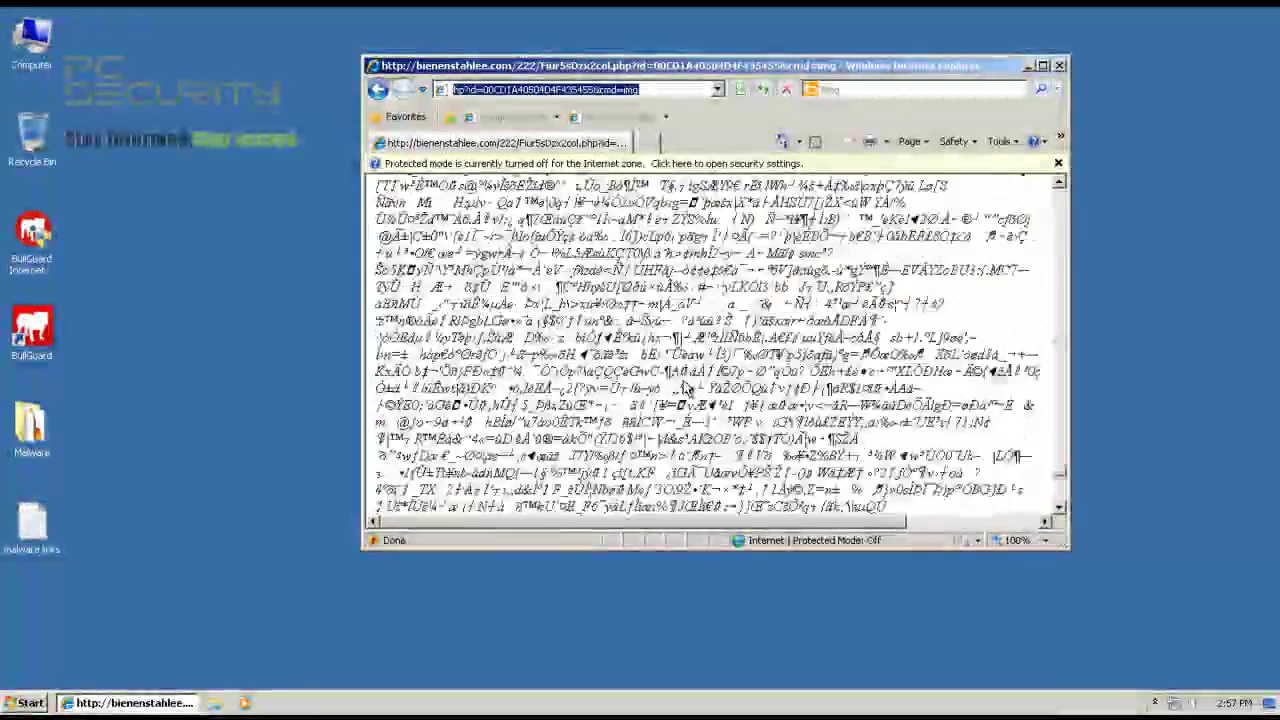
scroll(687, 388, up, 5)
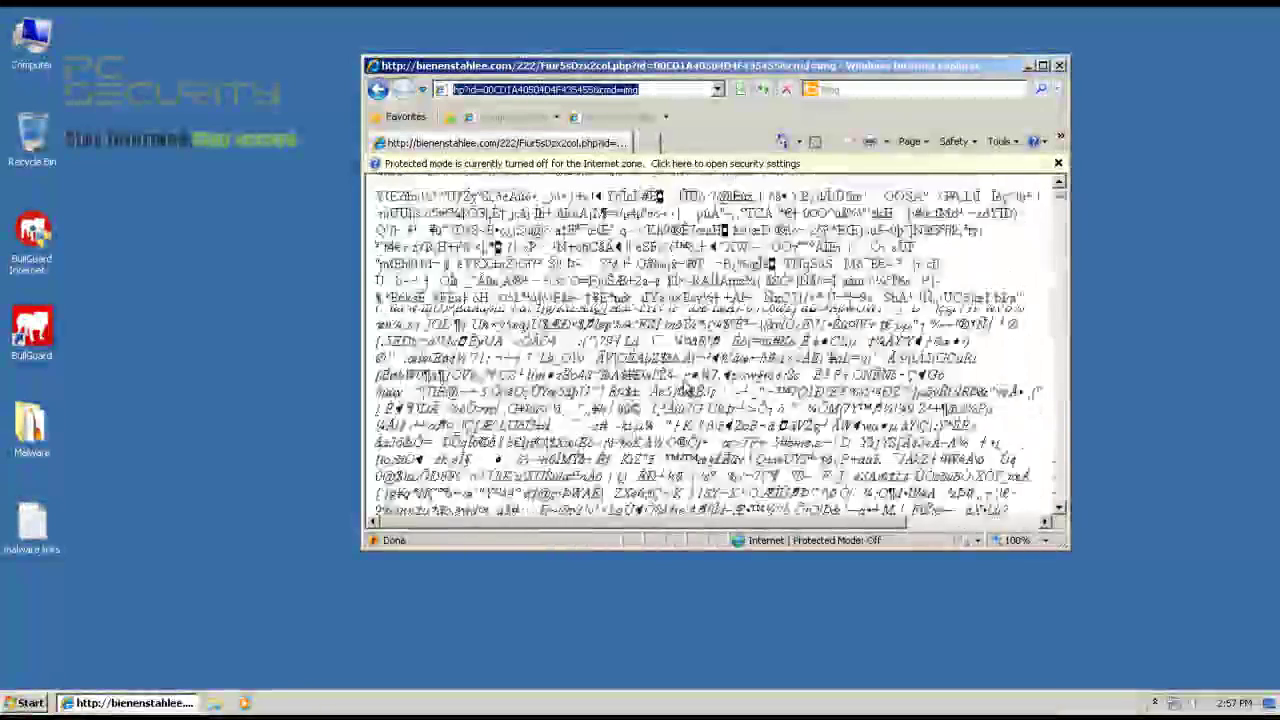
scroll(687, 388, down, 3)
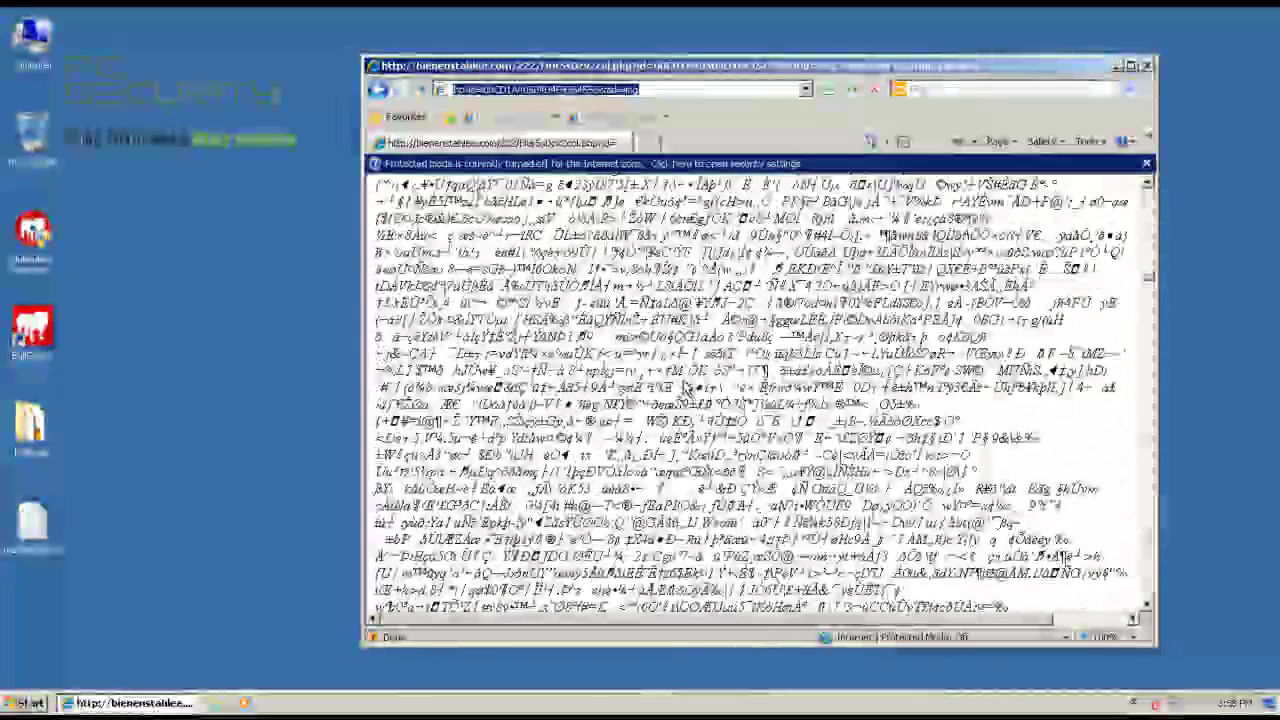
key(super+d)
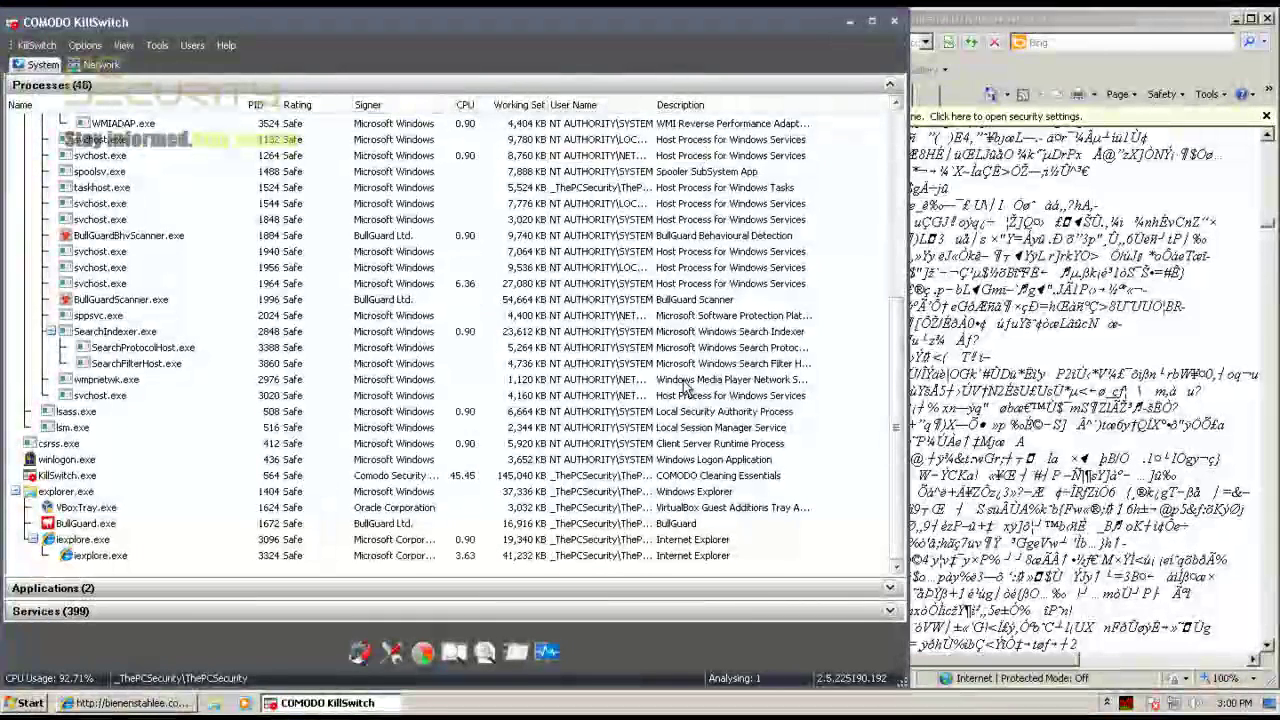
Step: Examine the full COMODO KillSwitch process list, checking the rating and signer of each running process
scroll(685, 383, up, 1)
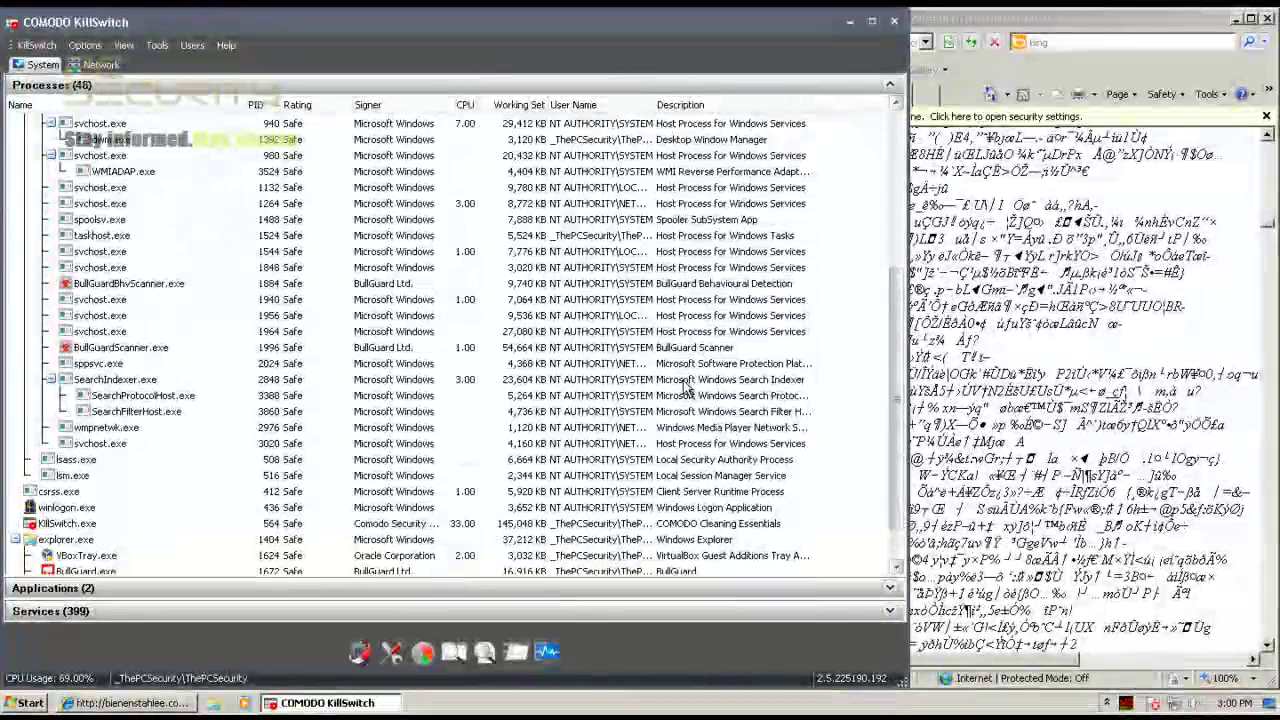
scroll(688, 388, up, 4)
scroll(688, 388, up, 1)
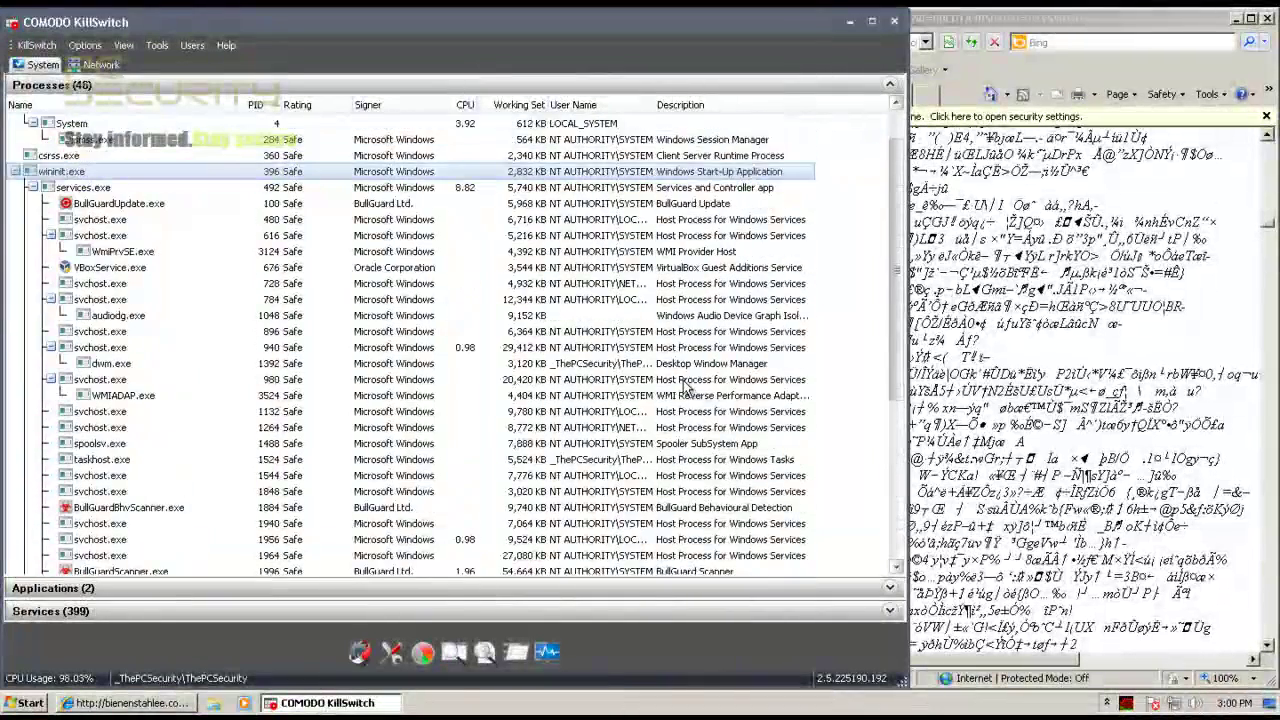
scroll(688, 388, down, 6)
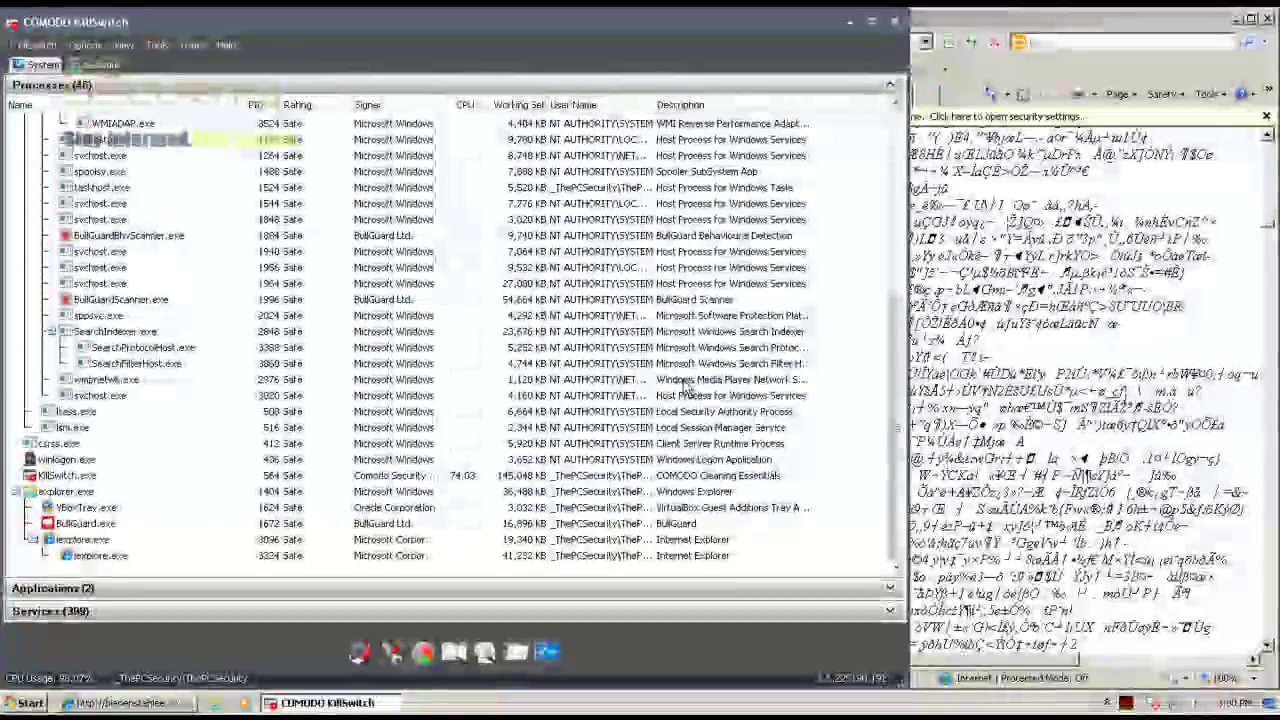
scroll(688, 388, up, 4)
scroll(688, 388, up, 3)
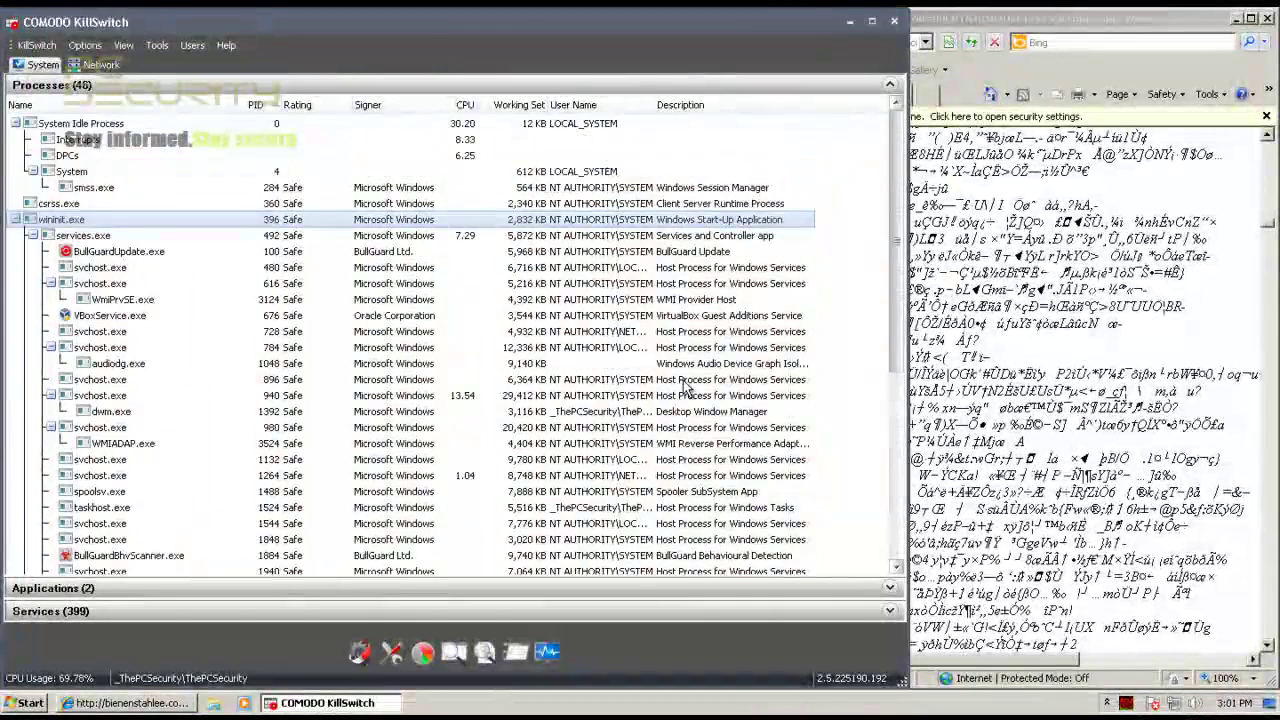
scroll(688, 388, down, 2)
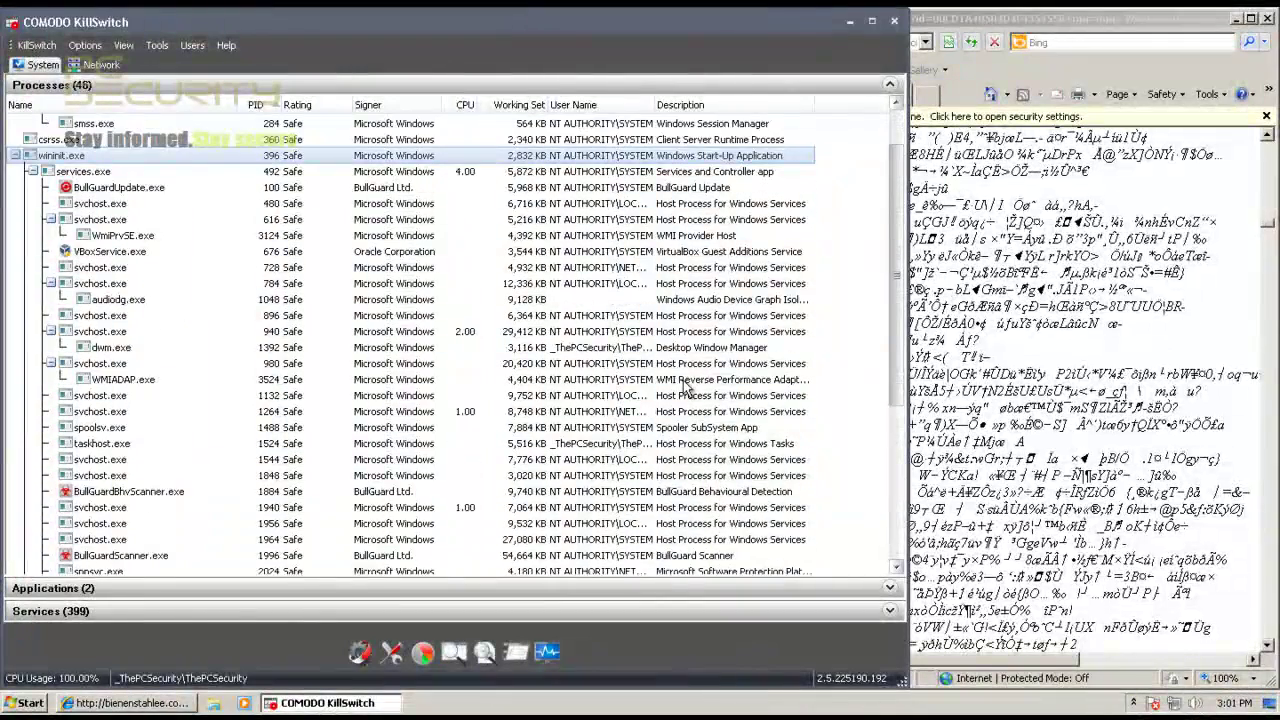
scroll(688, 388, down, 5)
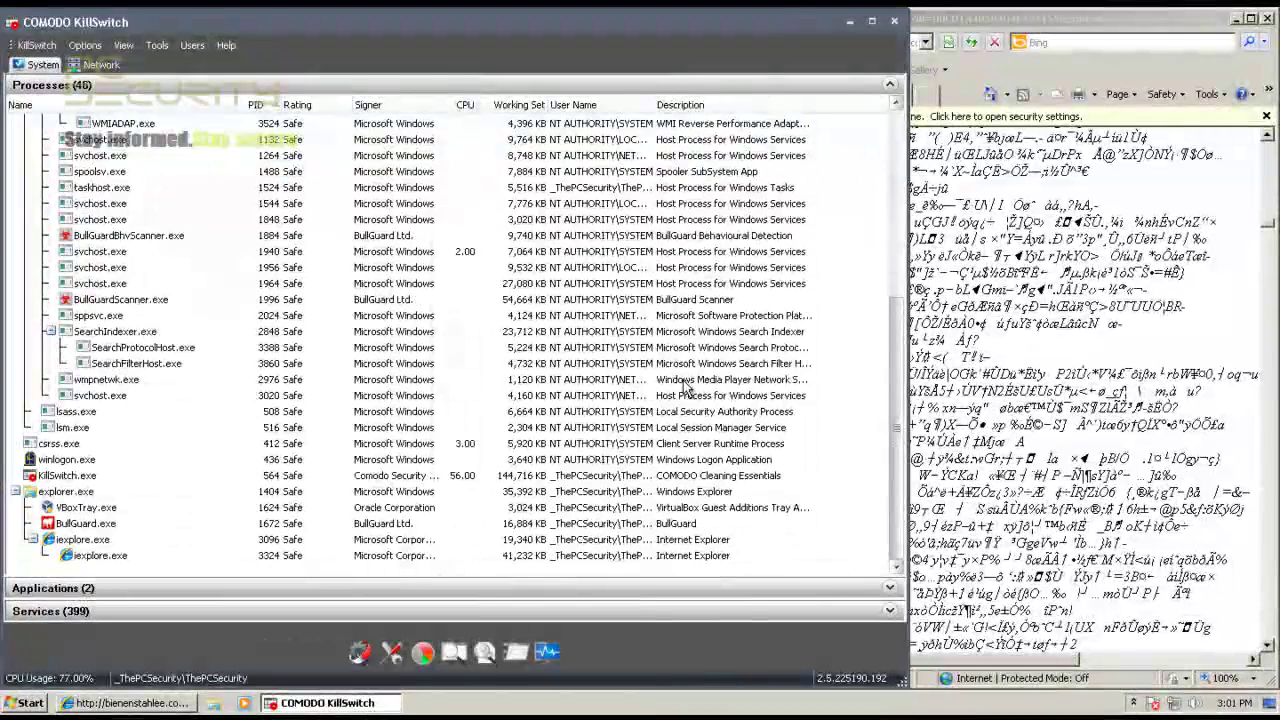
scroll(688, 388, up, 7)
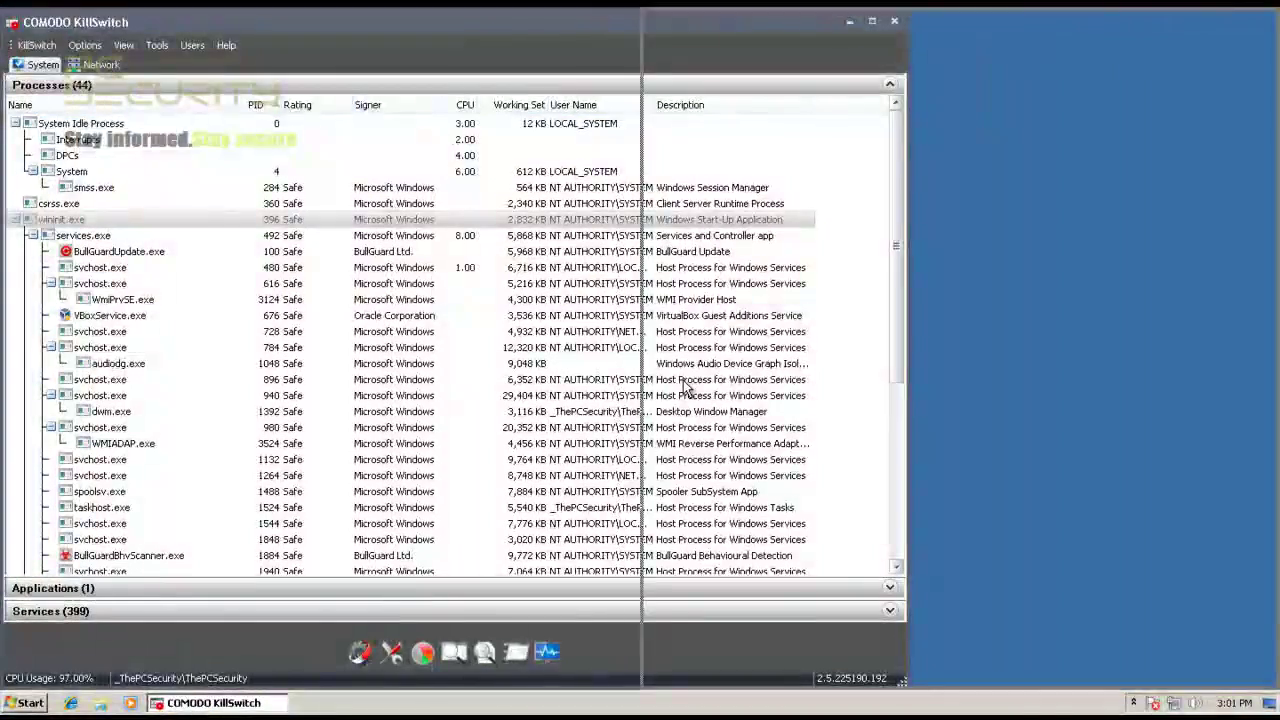
Step: Dock the COMODO KillSwitch window to the right half of the screen and open the Malware folder from the desktop
key(super+Right)
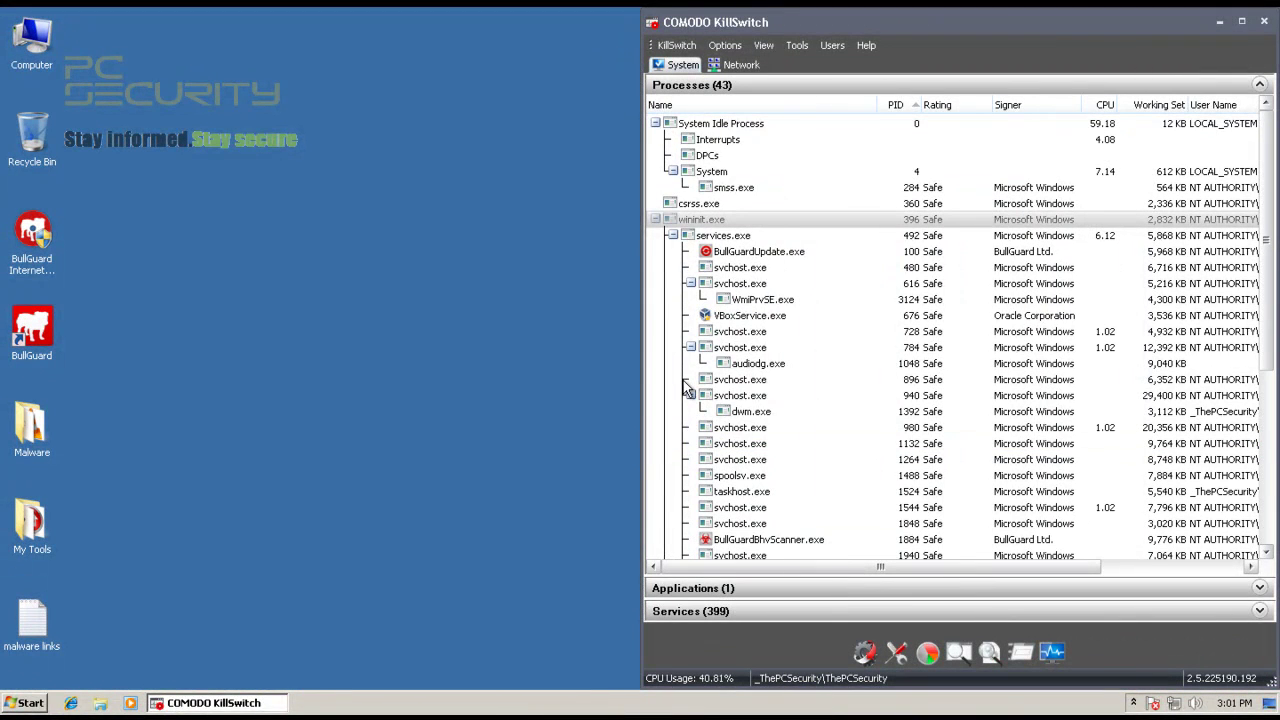
key(alt+Tab)
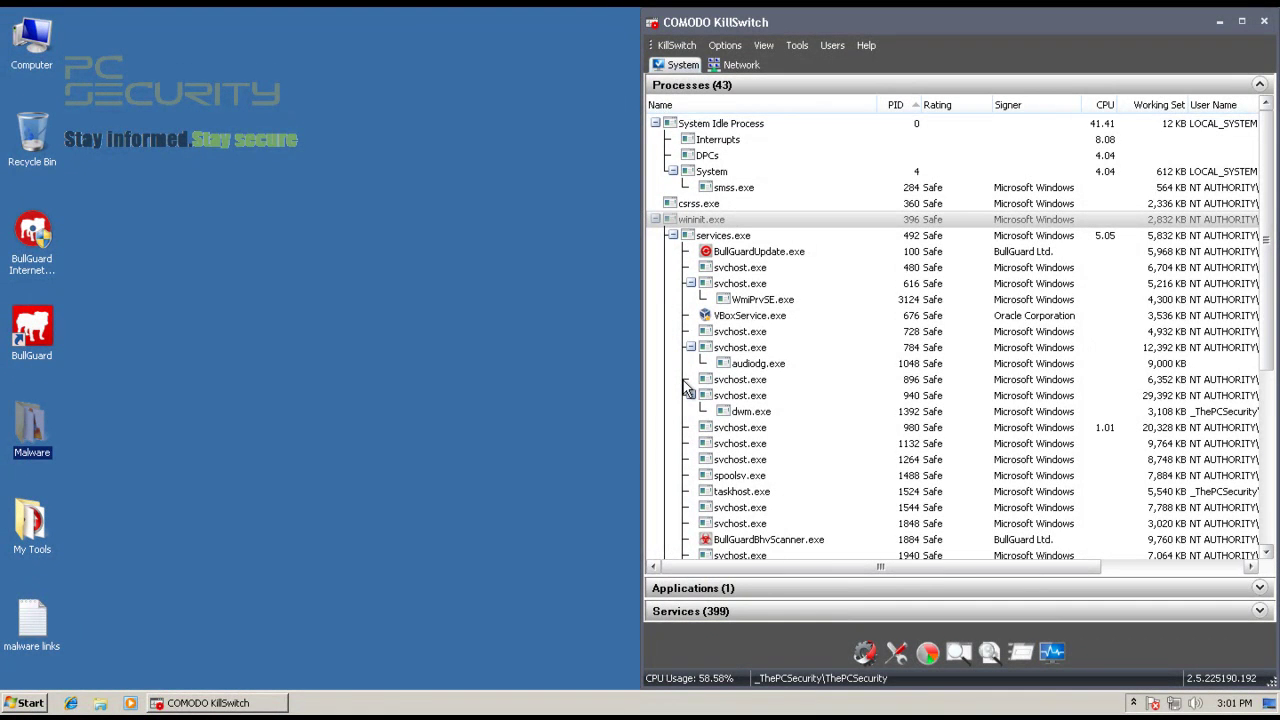
key(Return)
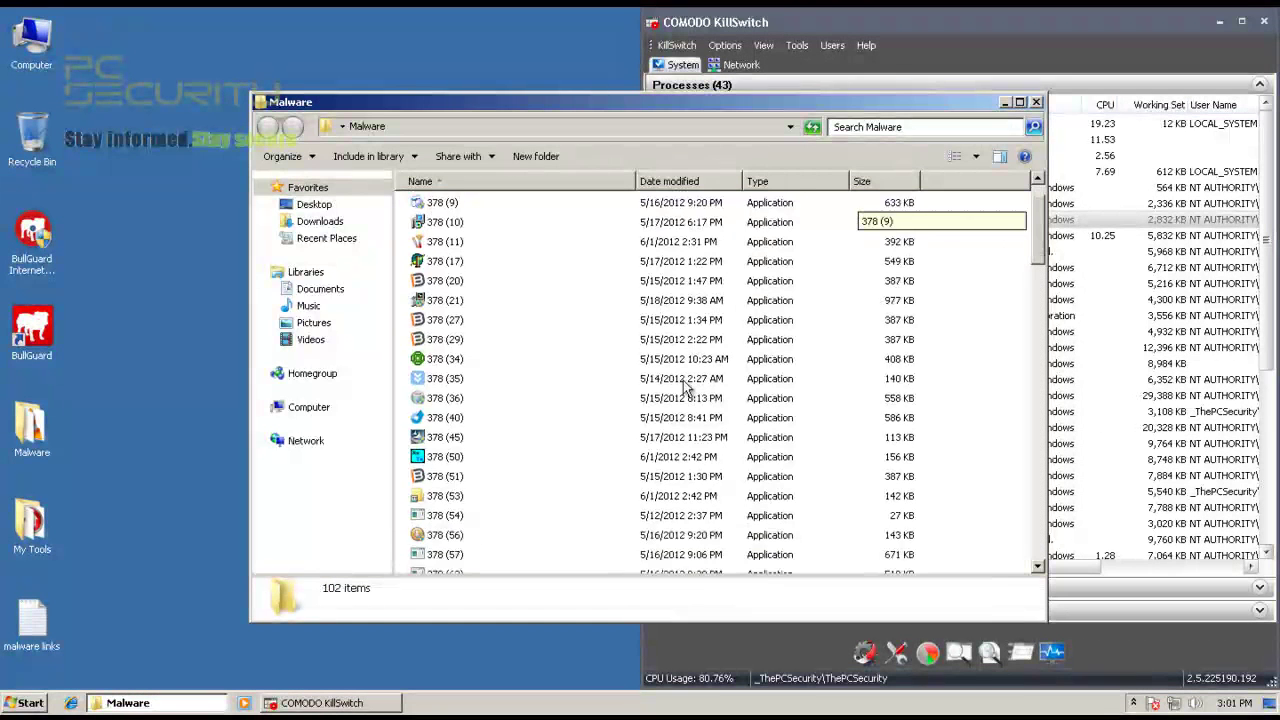
Step: Look through the whole list of sample applications remaining in the Malware folder
scroll(687, 388, down, 20)
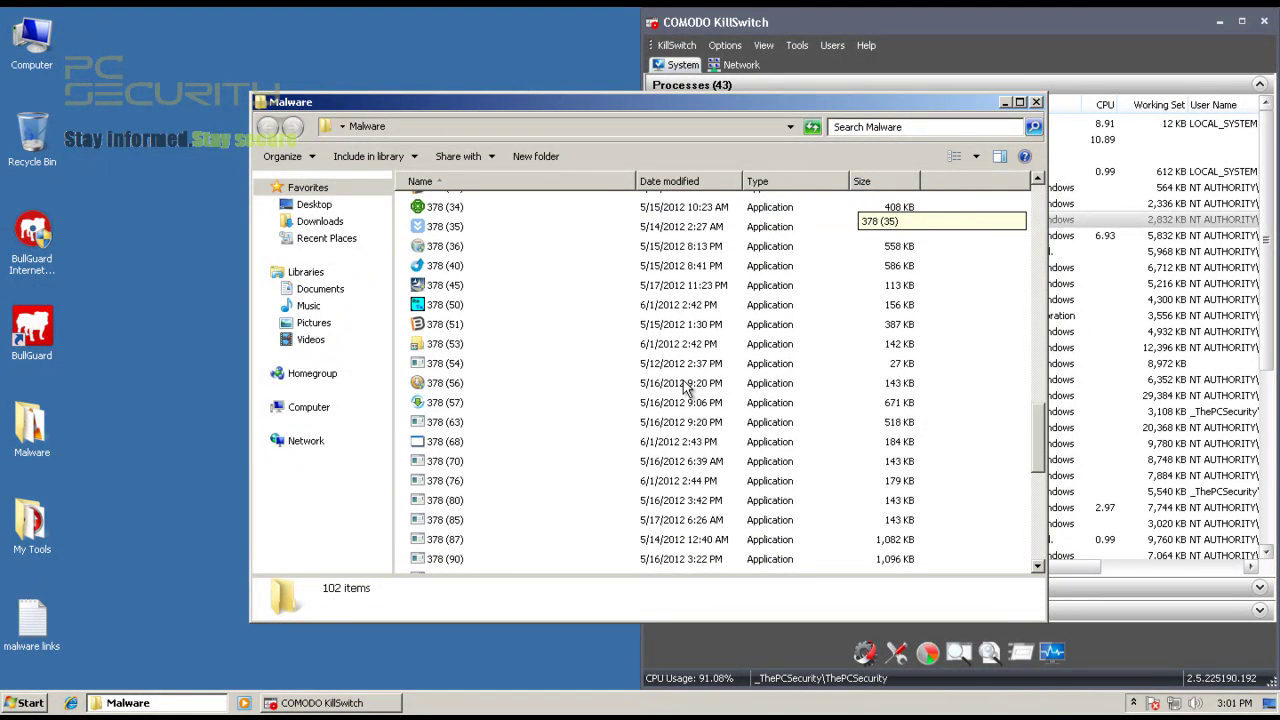
scroll(687, 388, down, 2)
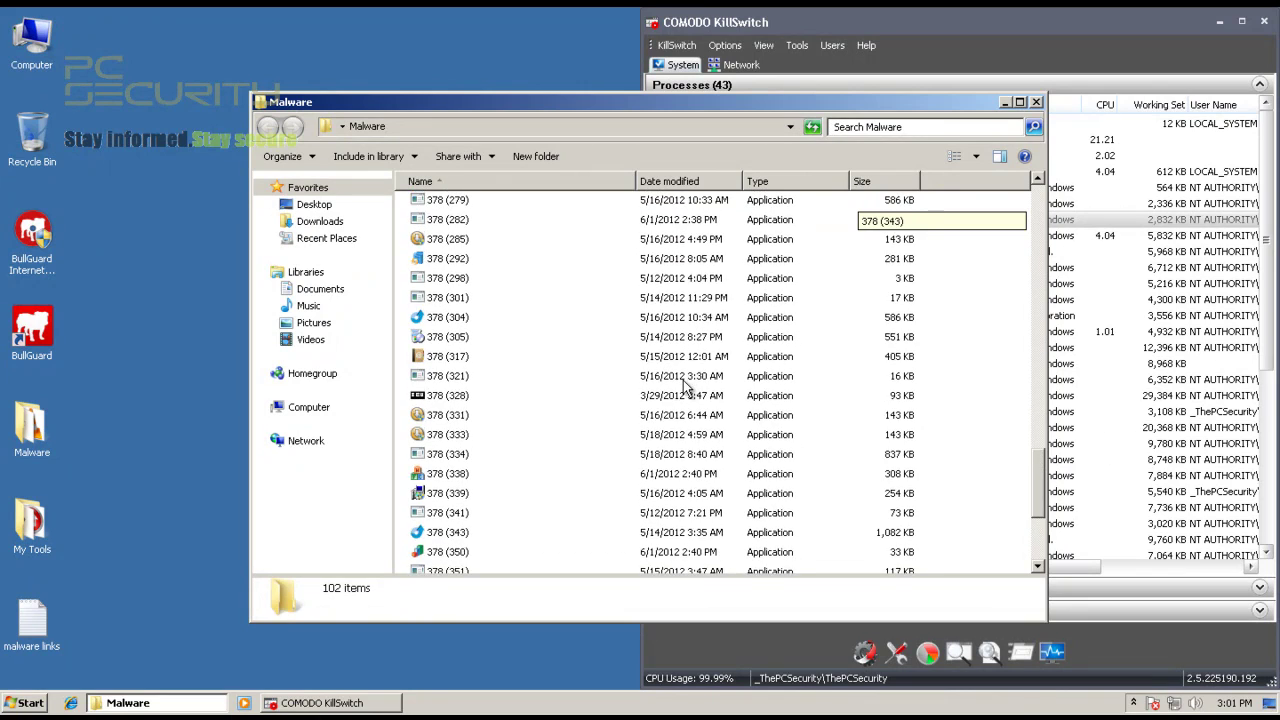
scroll(687, 388, up, 2)
scroll(687, 388, down, 2)
scroll(687, 388, down, 1)
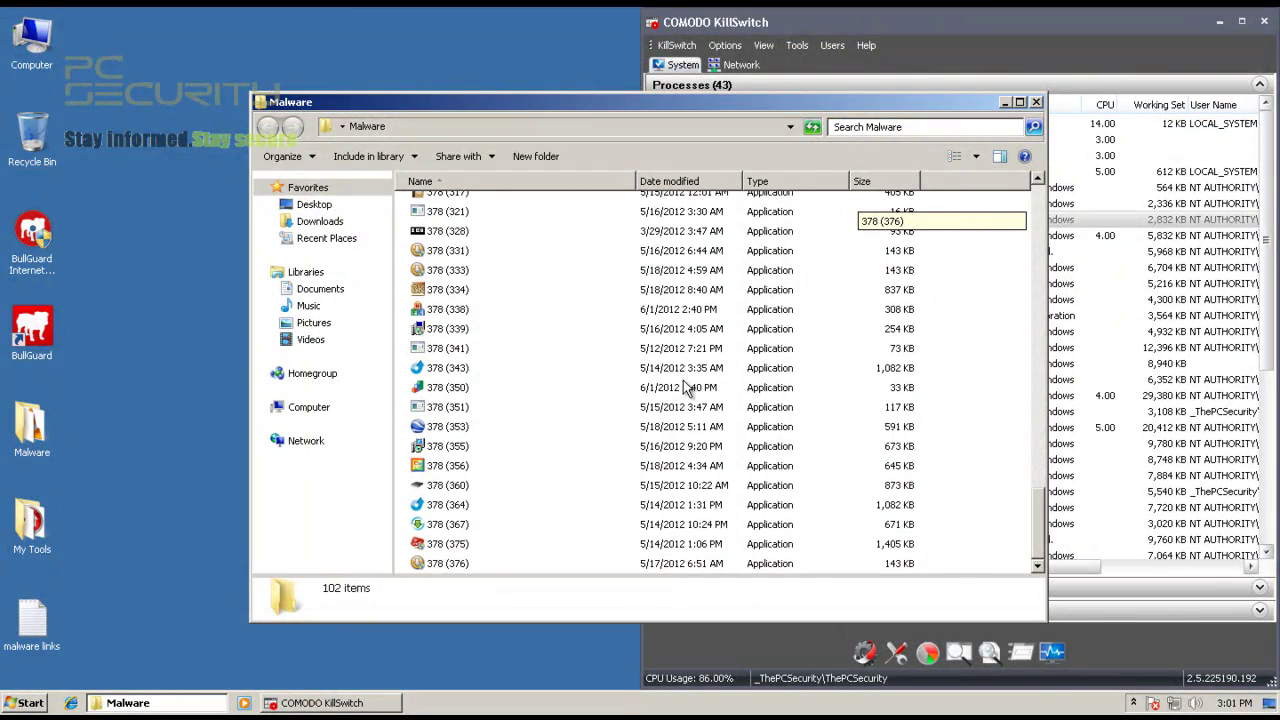
scroll(687, 388, up, 5)
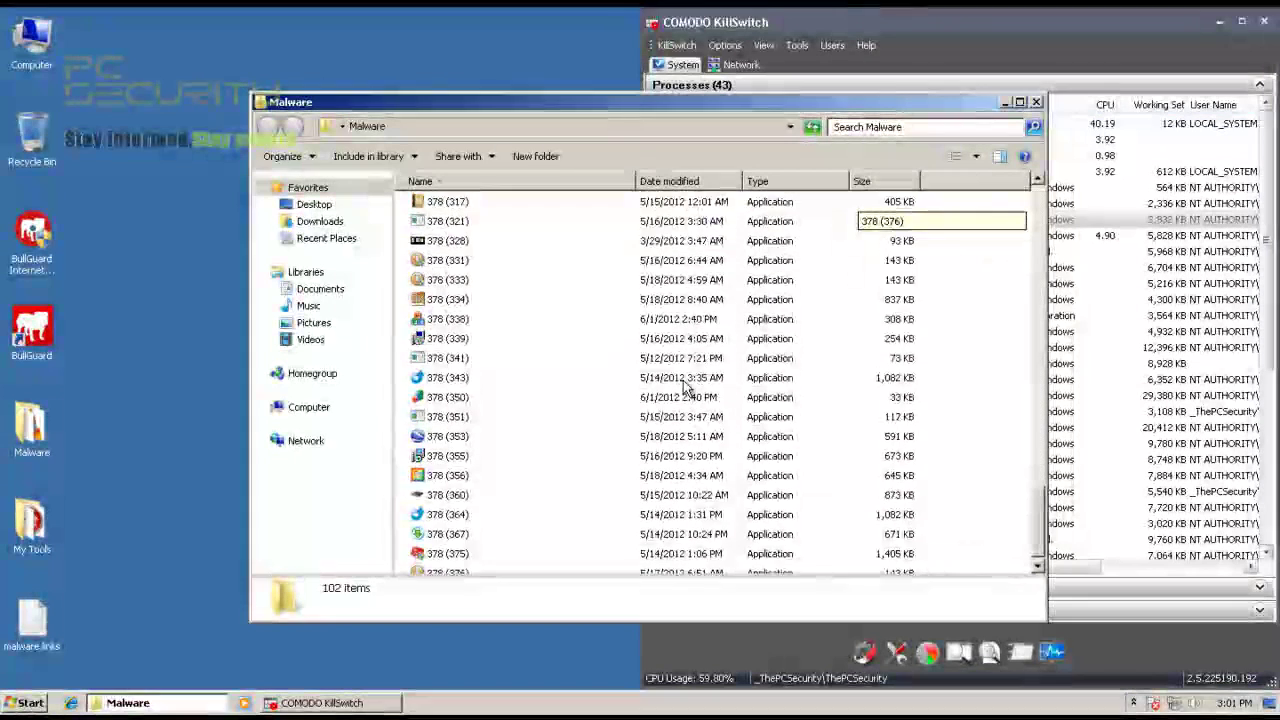
scroll(687, 388, up, 20)
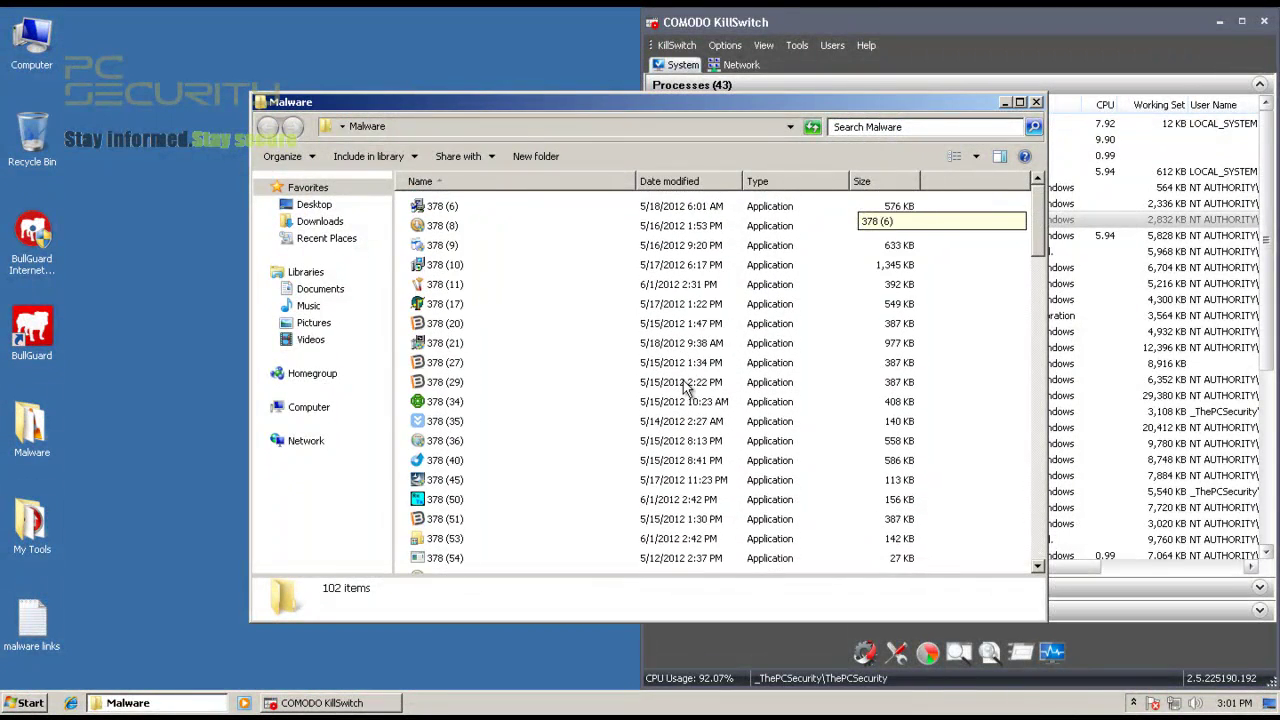
Step: Close the Malware folder and open the File page of BullGuard's Real Time Antivirus settings
key(alt+F4)
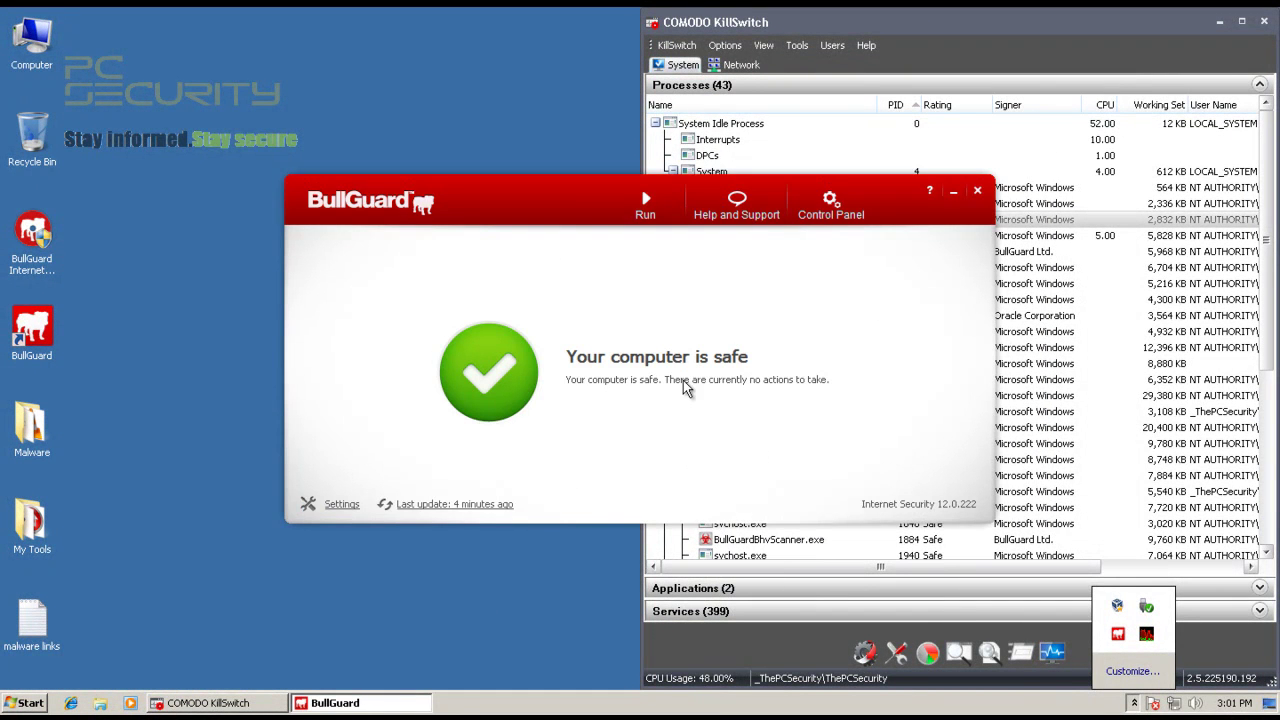
key(Down)
key(Down)
key(Down)
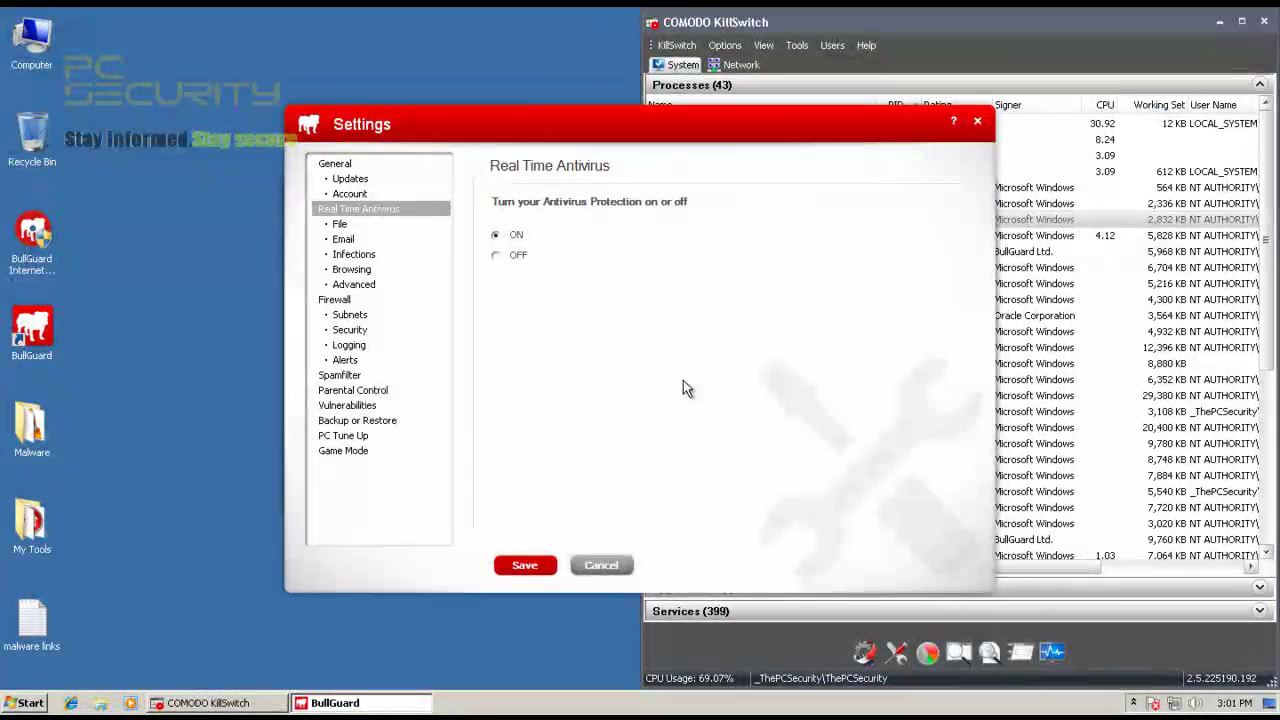
key(Down)
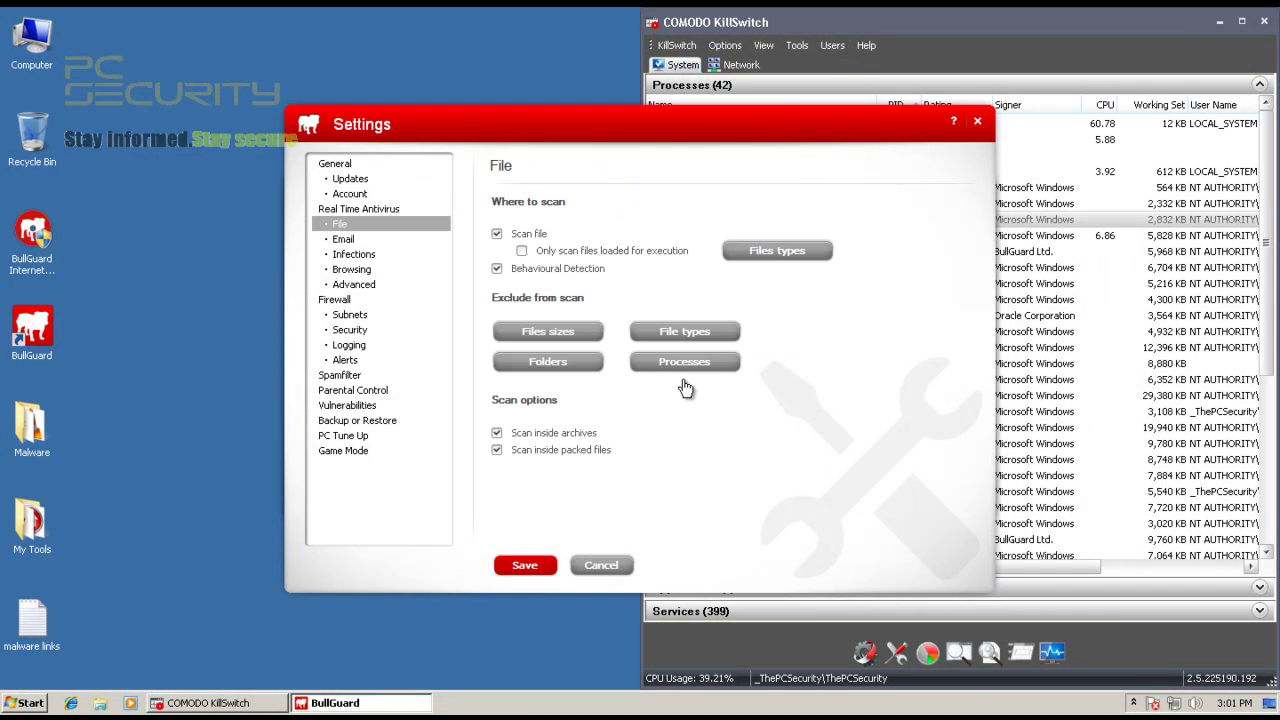
Step: Turn off Scan file in BullGuard's real-time File settings, save the change and close BullGuard
key(Tab)
key(space)
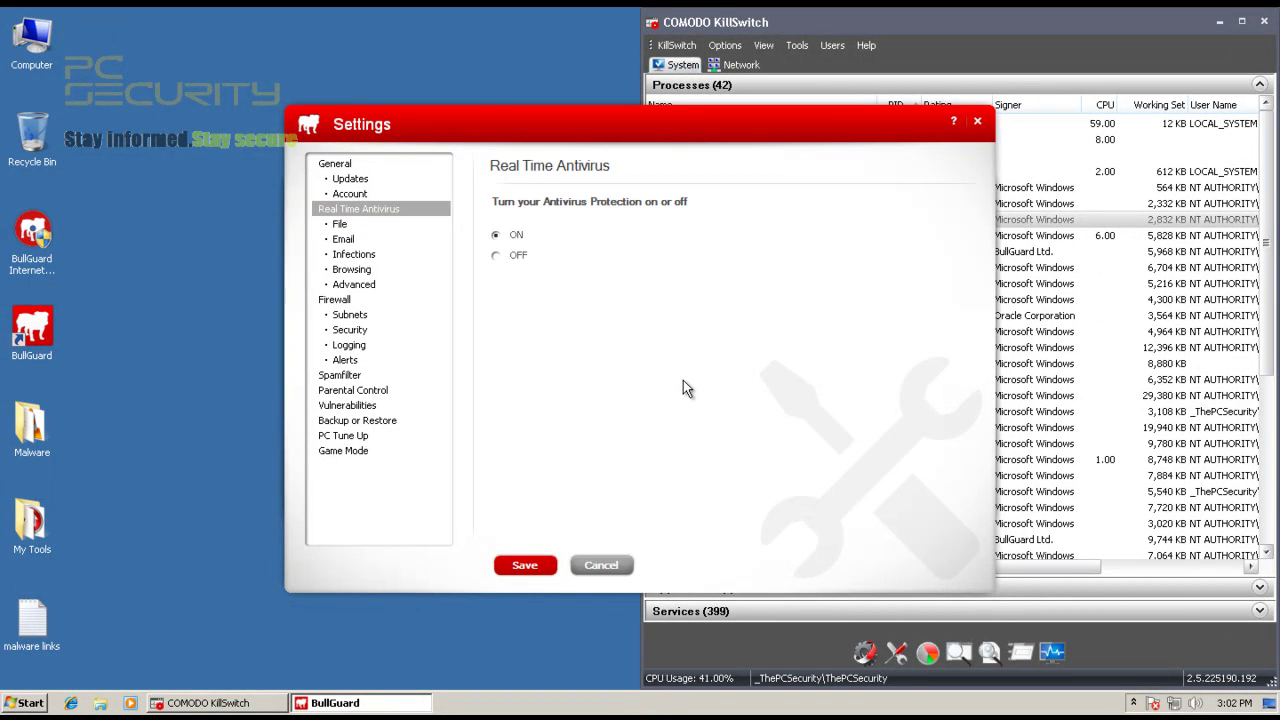
key(Down)
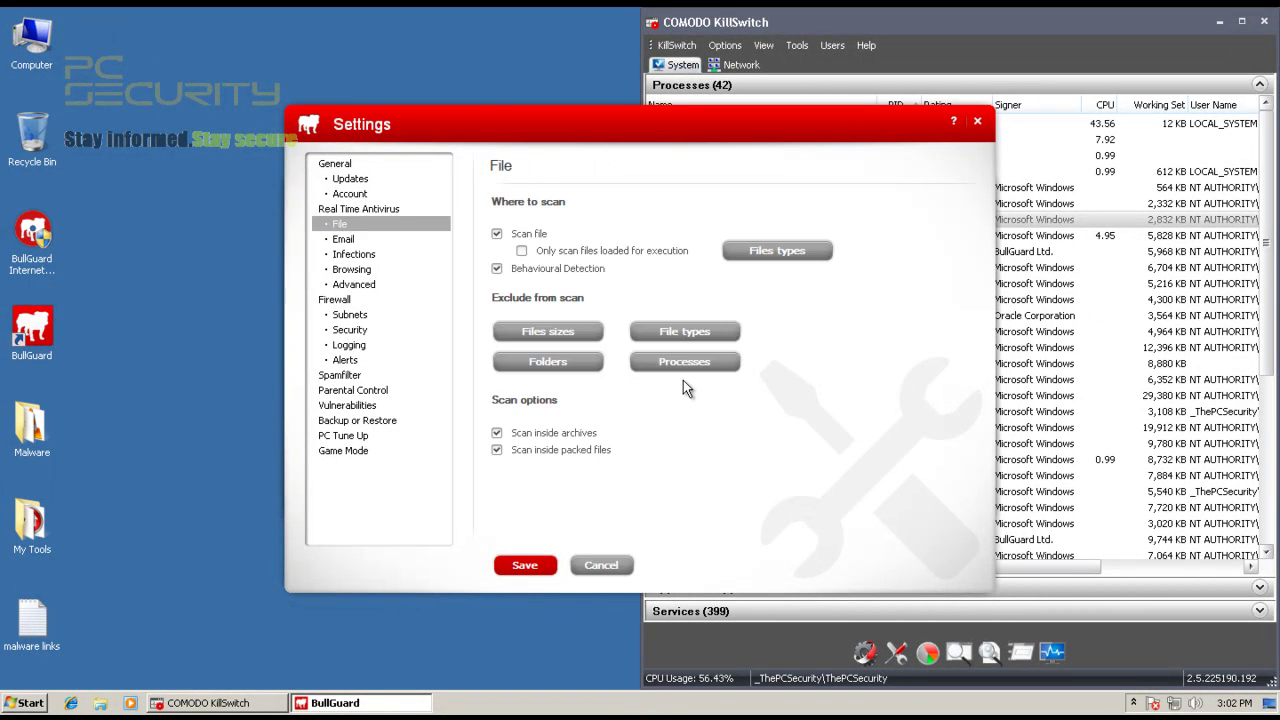
key(Tab)
key(space)
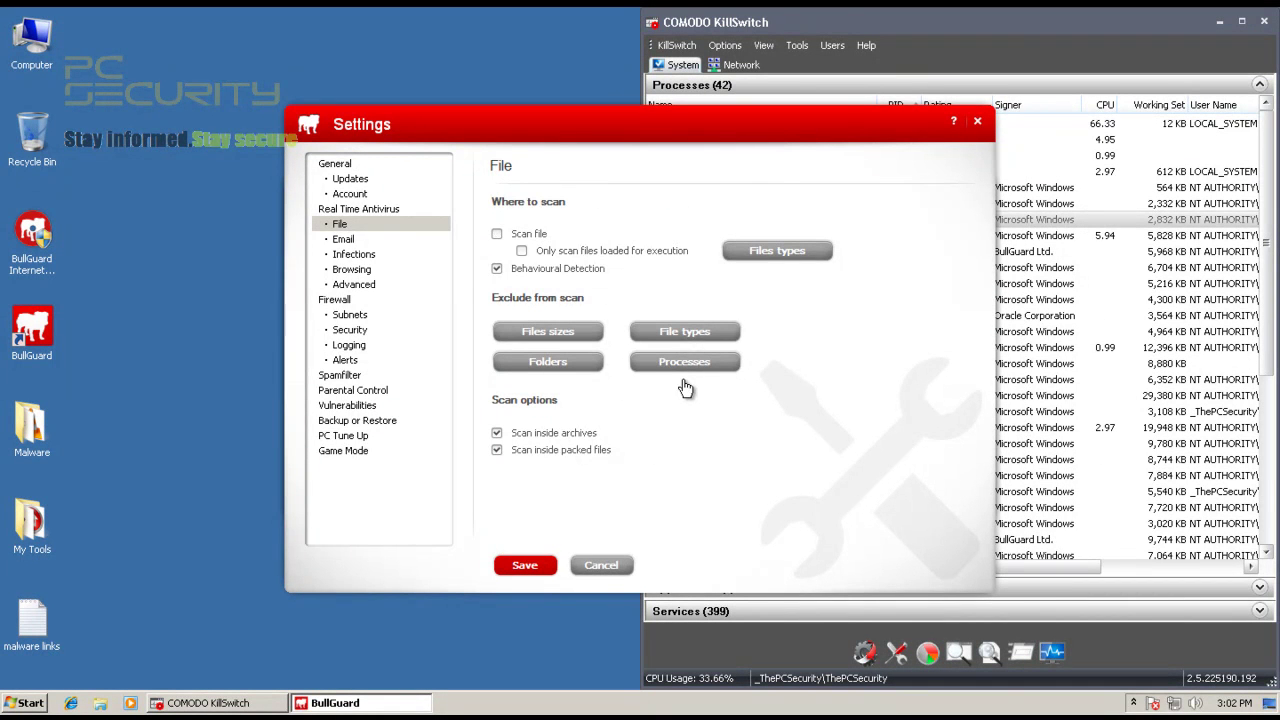
key(Return)
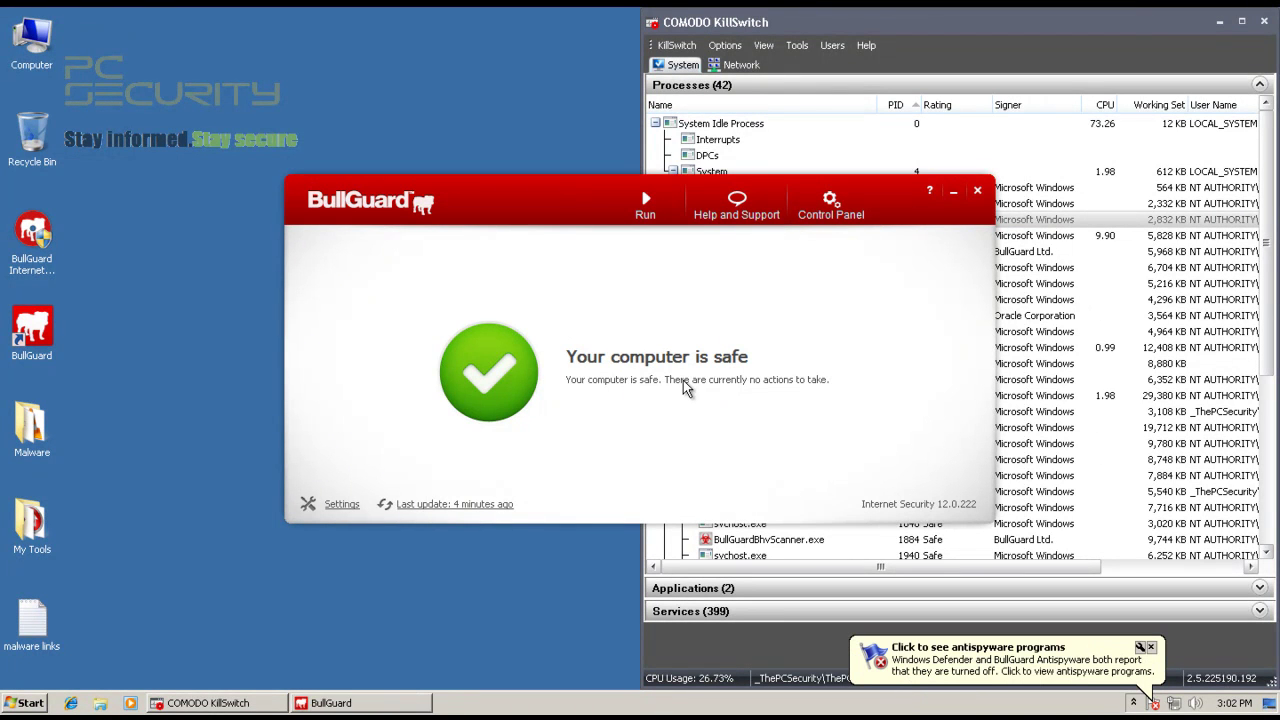
key(alt+F4)
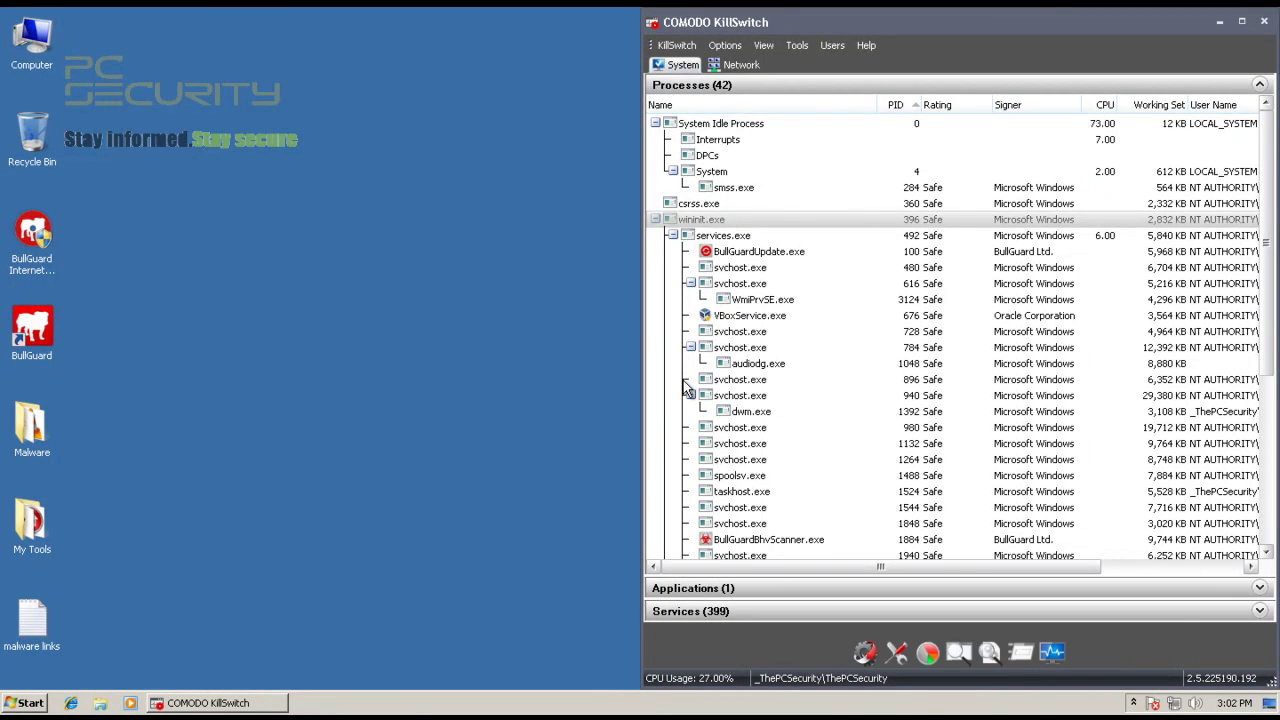
Step: Copy the Malware folder from F_DRIVE (E:) to the desktop, merging it with the existing Malware folder
key(m)
key(c)
key(Return)
key(f)
key(Return)
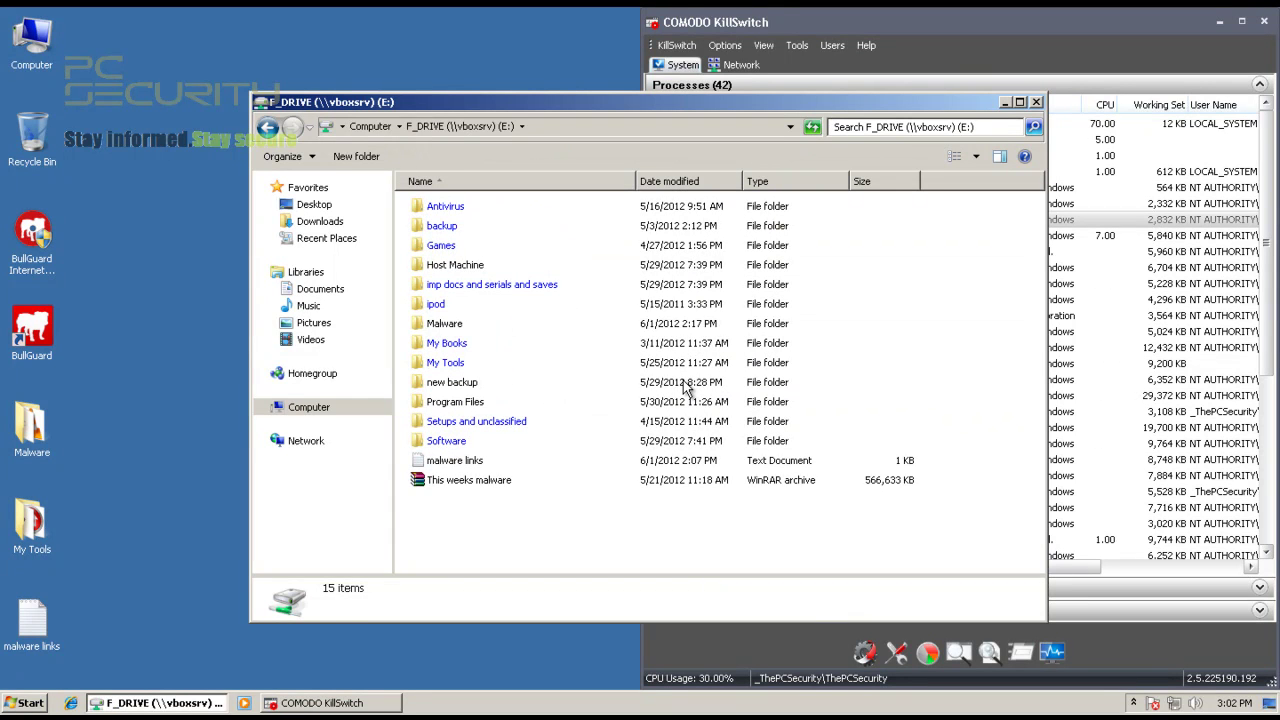
key(m)
key(alt+Tab)
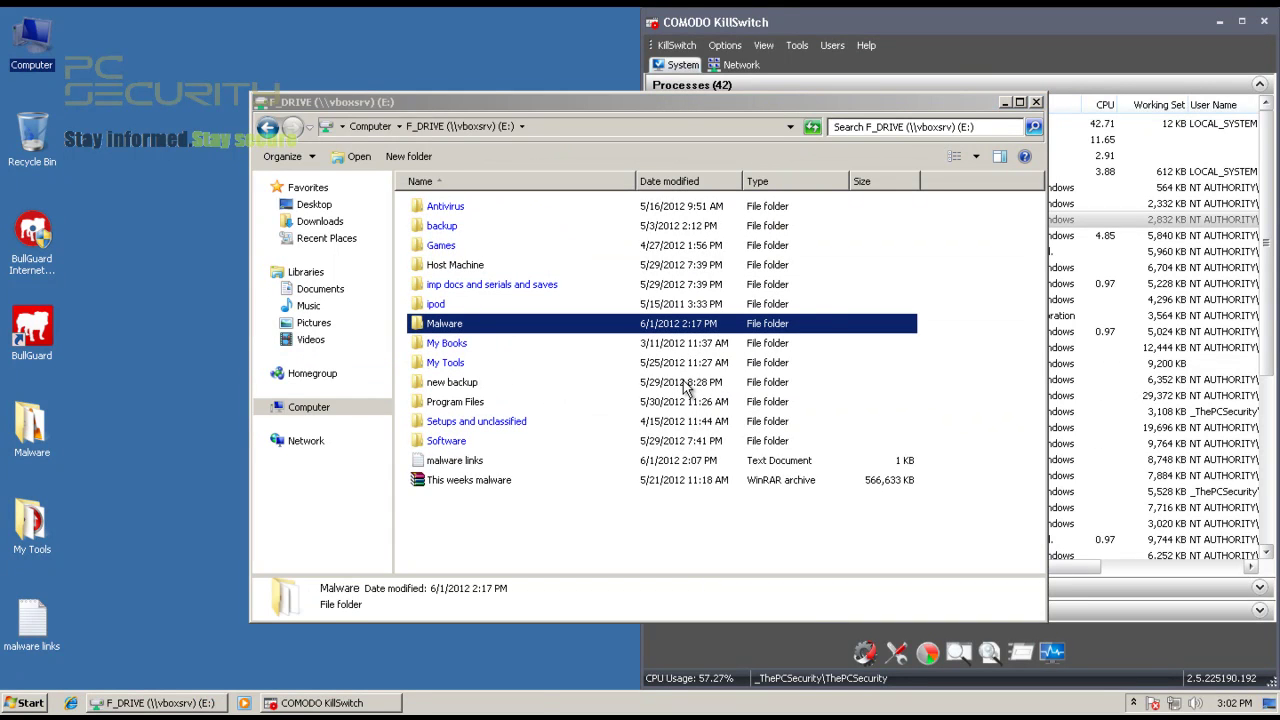
key(ctrl+v)
key(alt+F4)
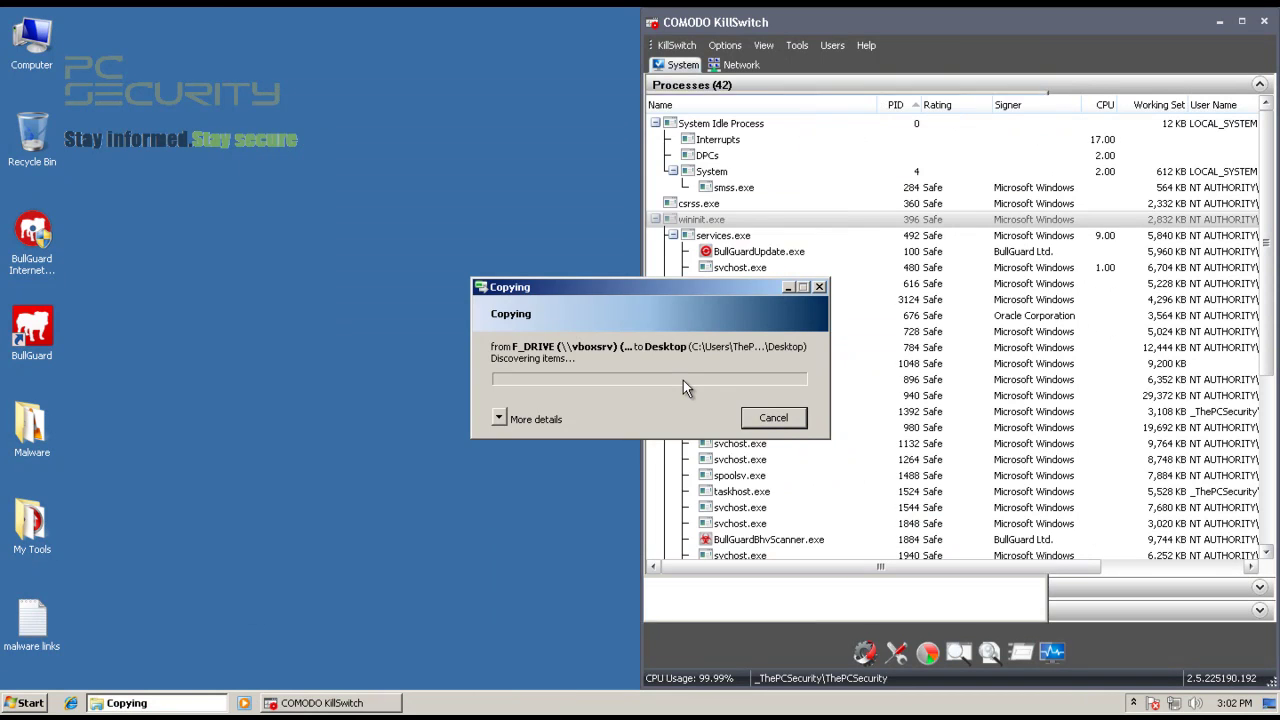
key(Return)
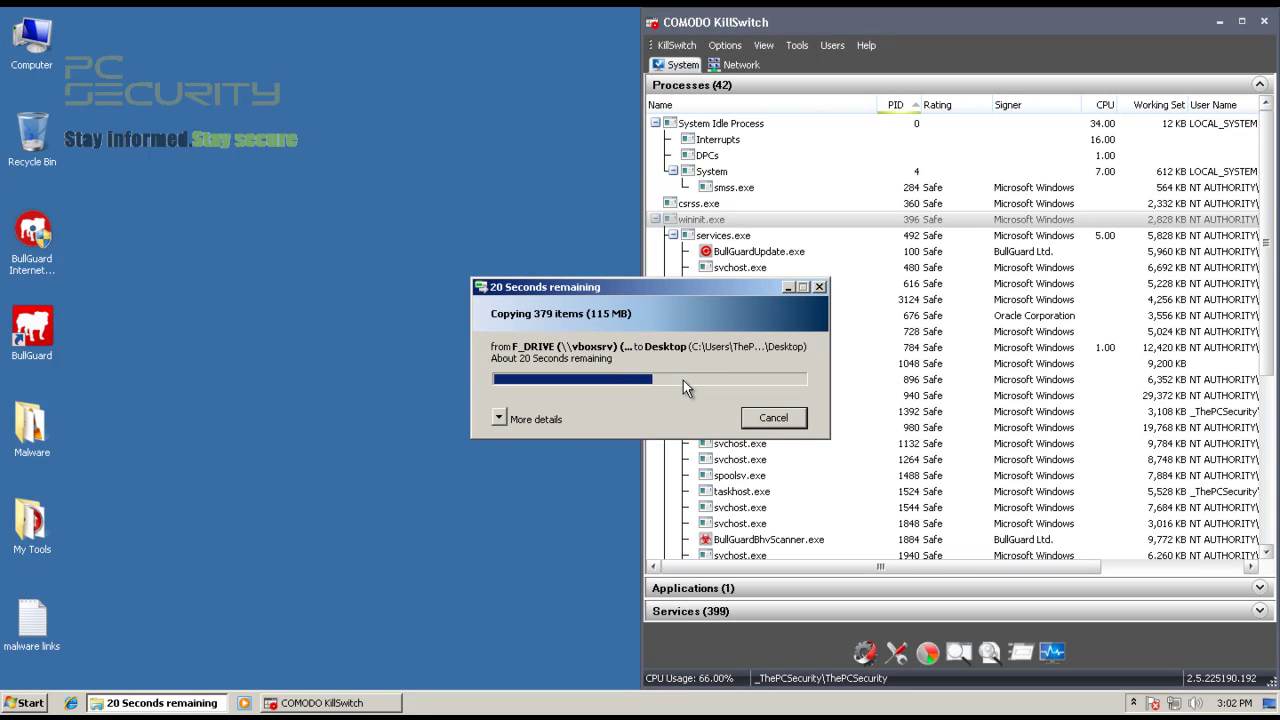
Step: Resolve the copy conflict with Copy and Replace for all same-named files in the Malware folder
key(alt+Tab)
key(alt+Tab)
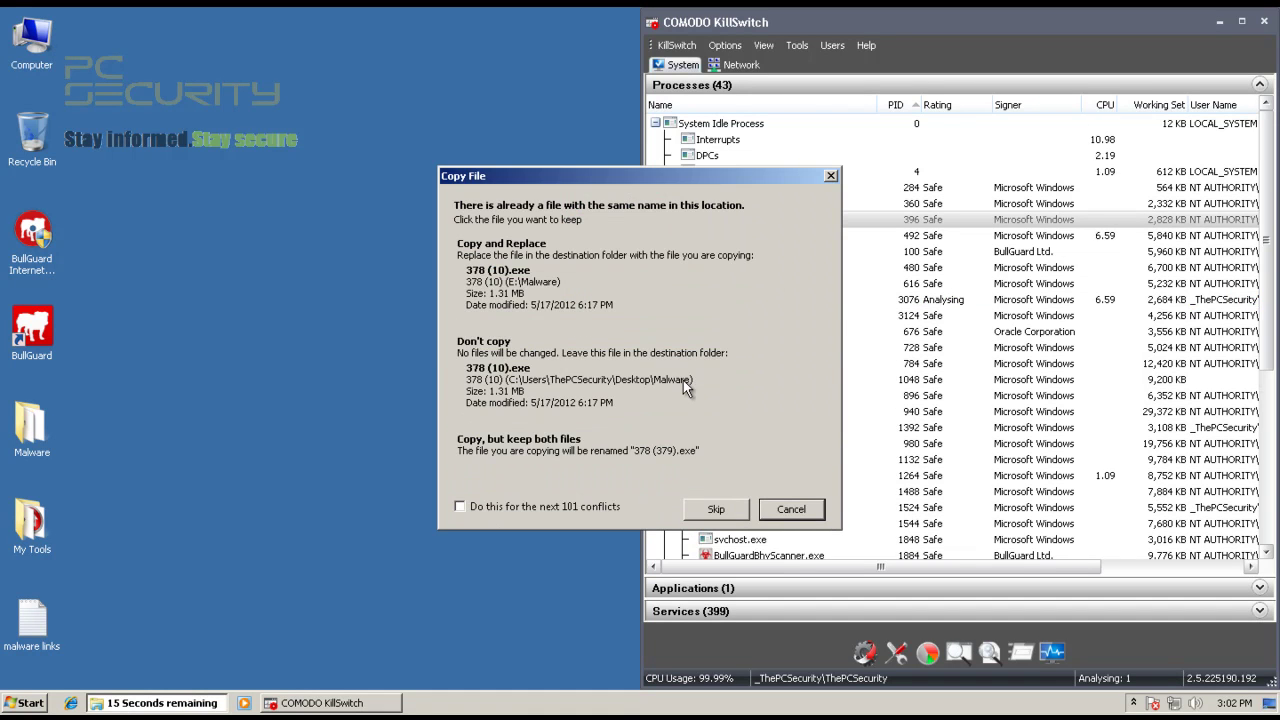
key(alt+d)
key(Up)
key(Return)
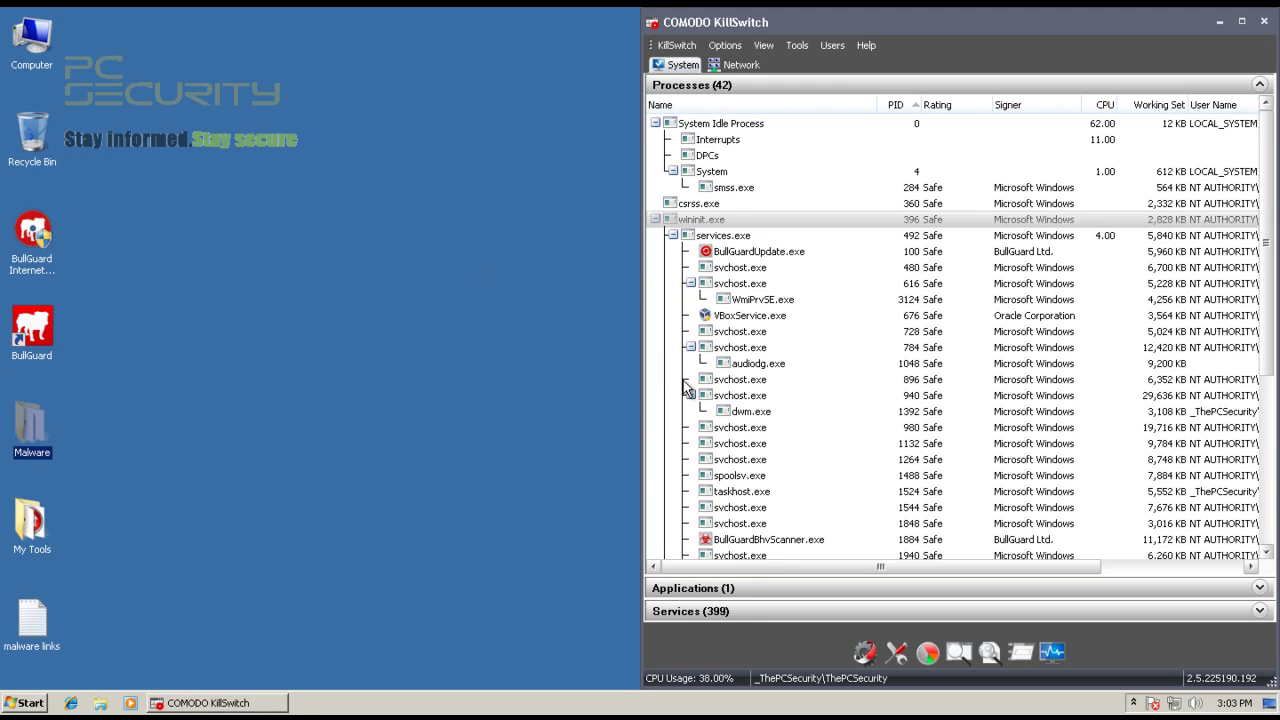
Step: Open the desktop Malware folder, dock its window beside COMODO KillSwitch and run sample 378 (1)
key(Return)
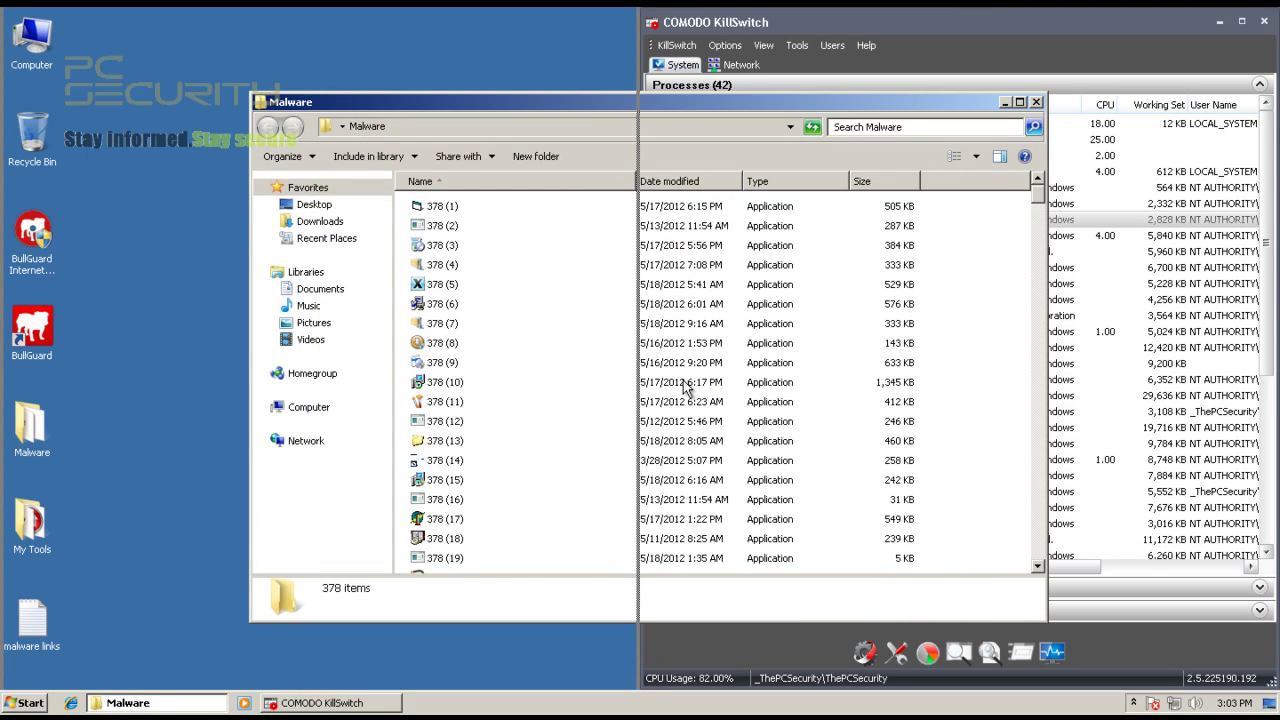
key(super+Left)
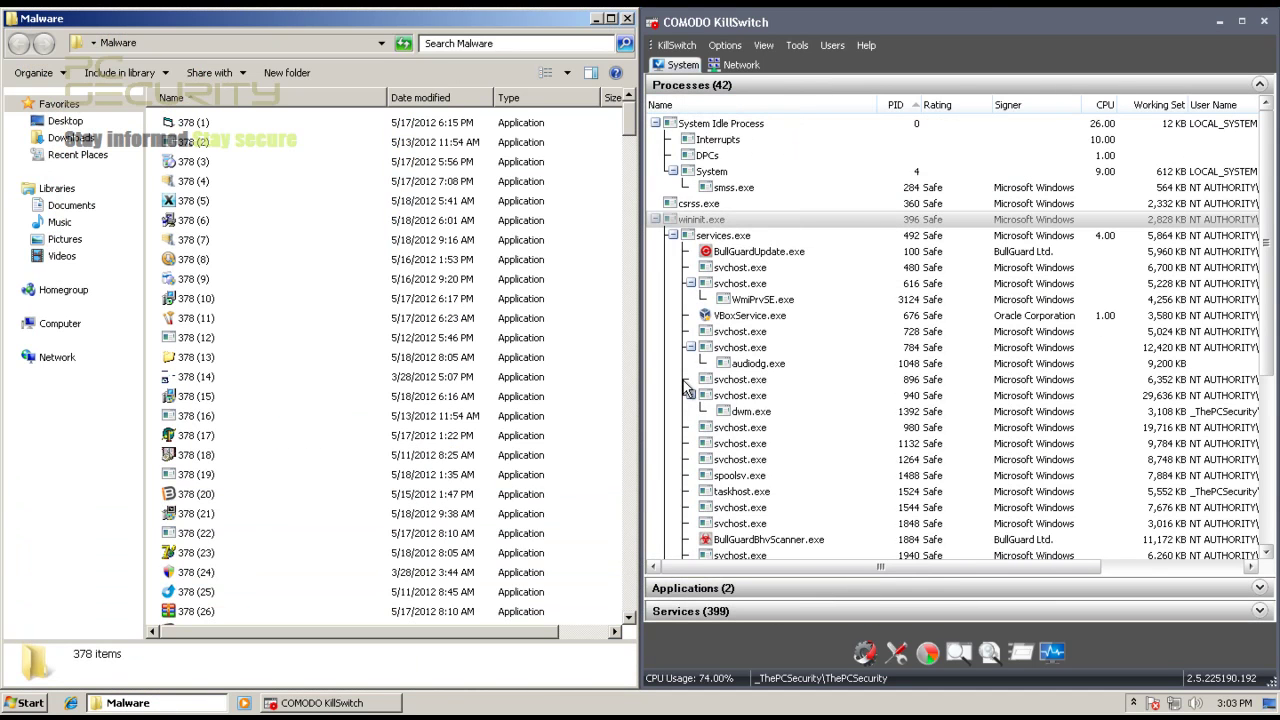
key(Down)
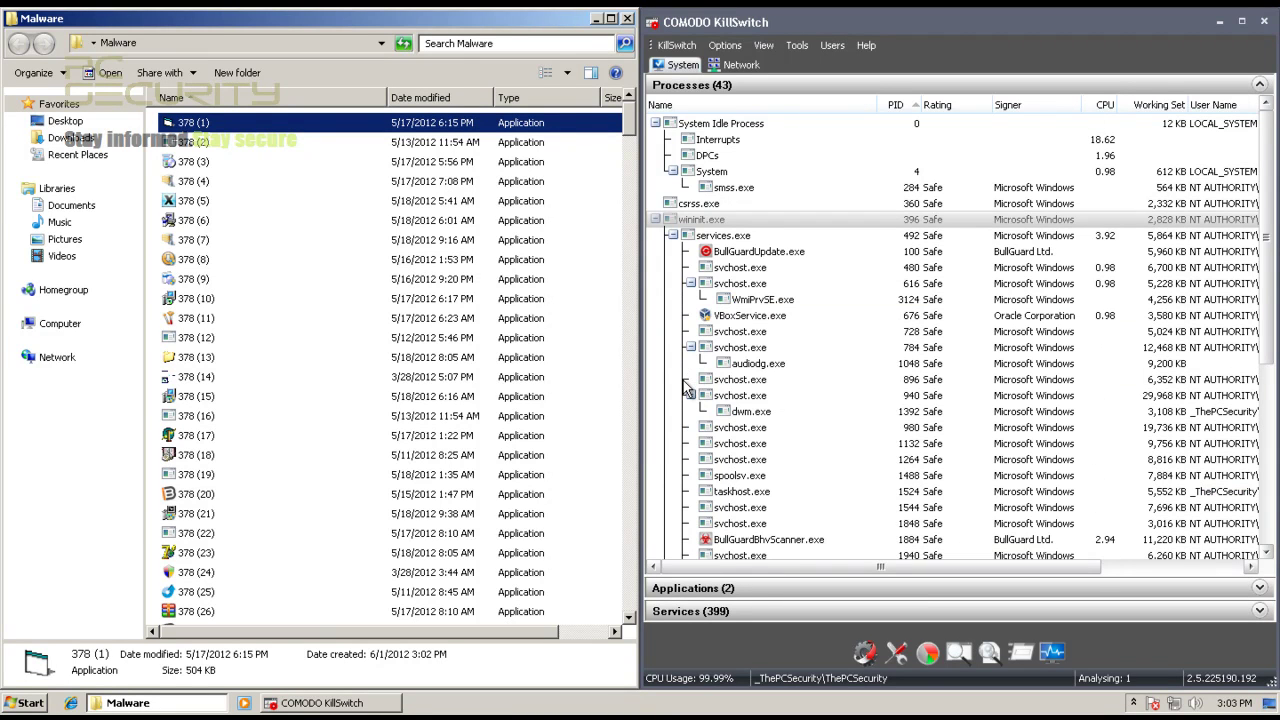
Step: Check the COMODO KillSwitch process list across its columns and down to the last running processes
click(684, 381)
scroll(684, 381, right, 4)
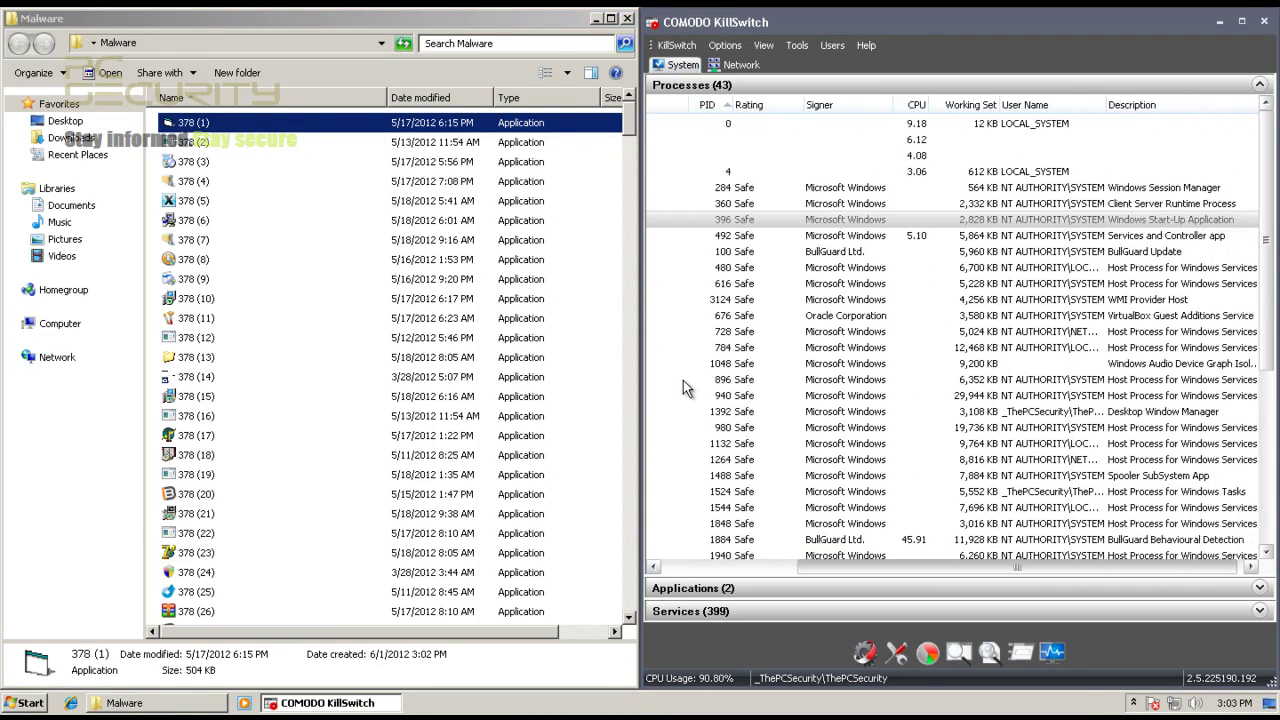
scroll(684, 381, left, 4)
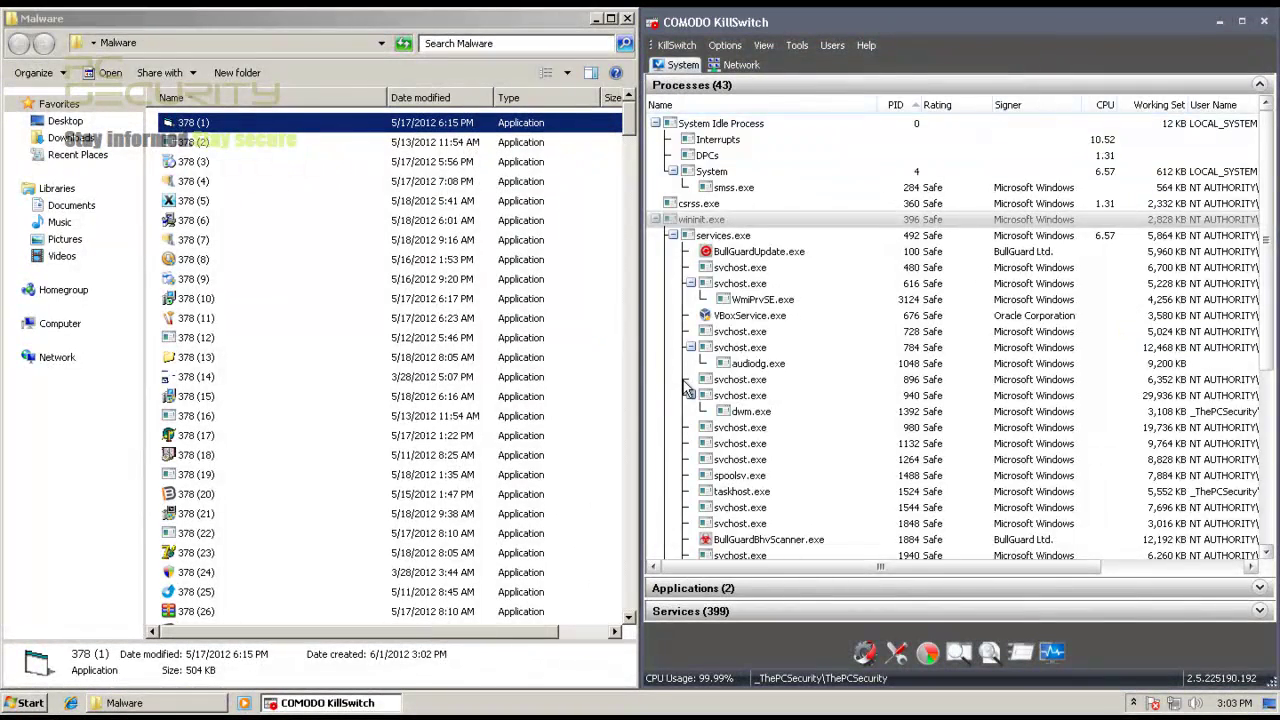
scroll(686, 390, down, 6)
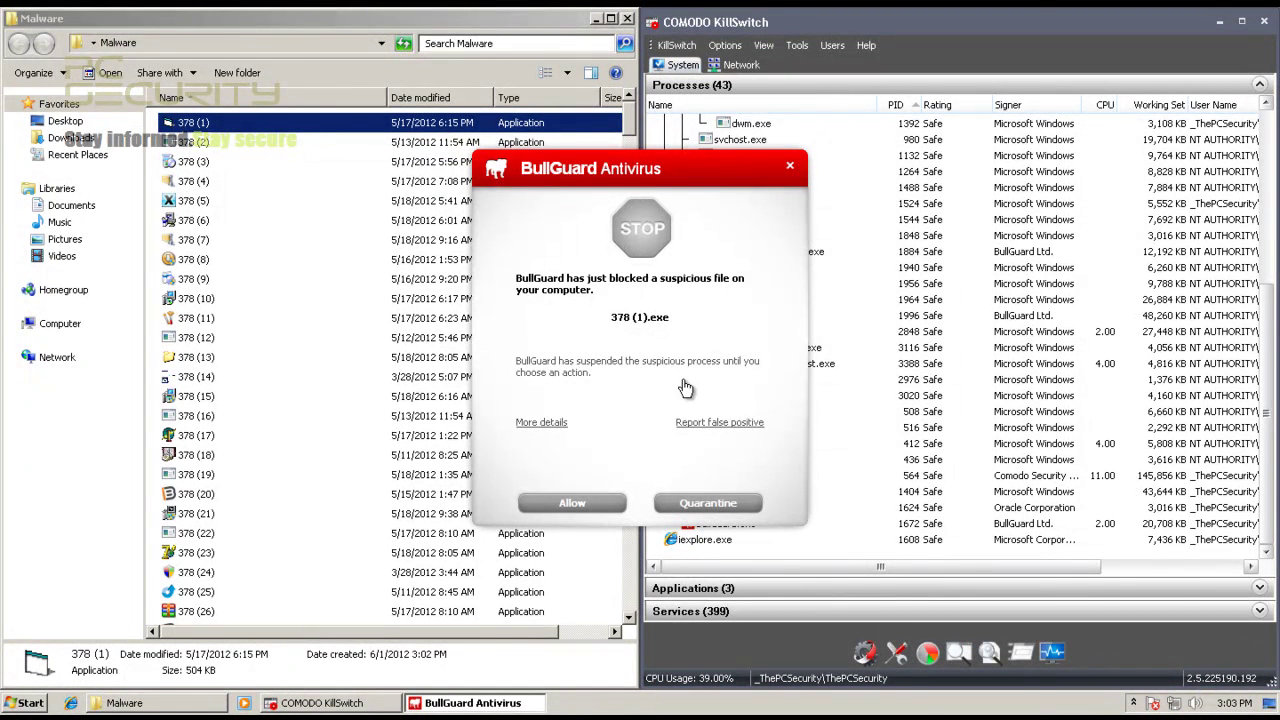
Step: Review the BullGuard alert details for 378 (1).exe, then quarantine the file and postpone the reboot
click(685, 388)
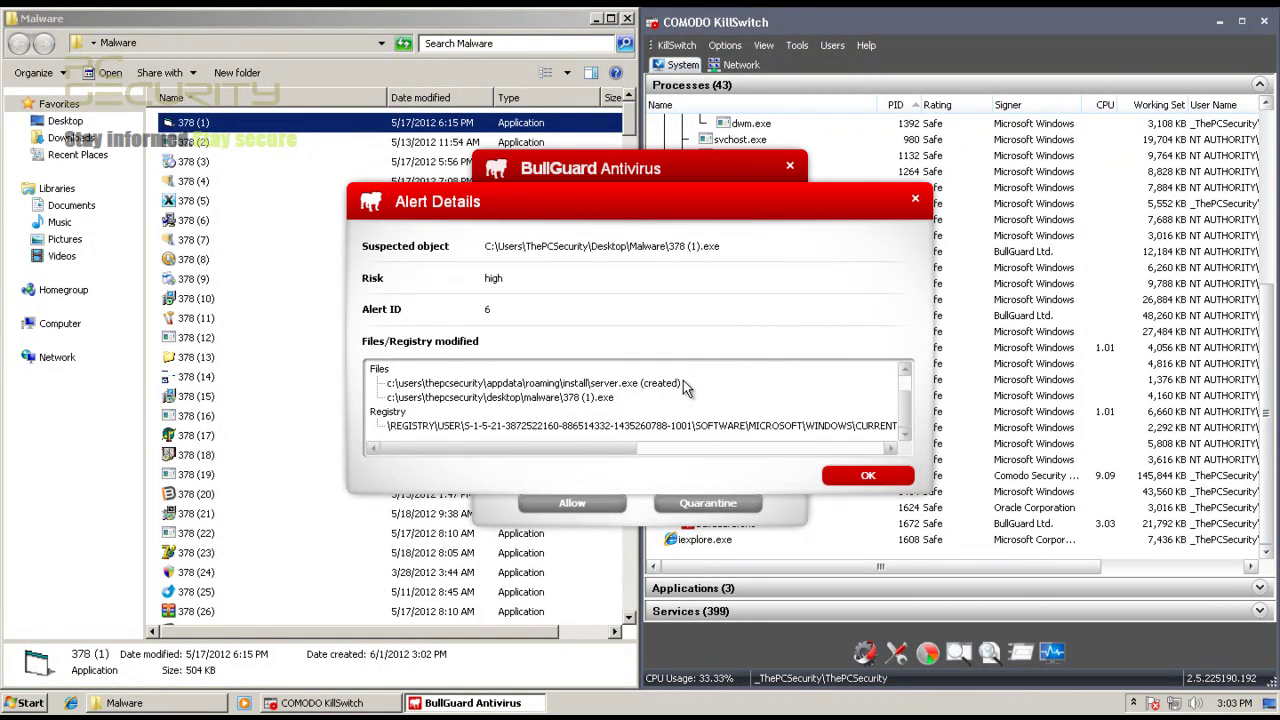
scroll(686, 388, up, 1)
scroll(686, 388, down, 1)
key(Escape)
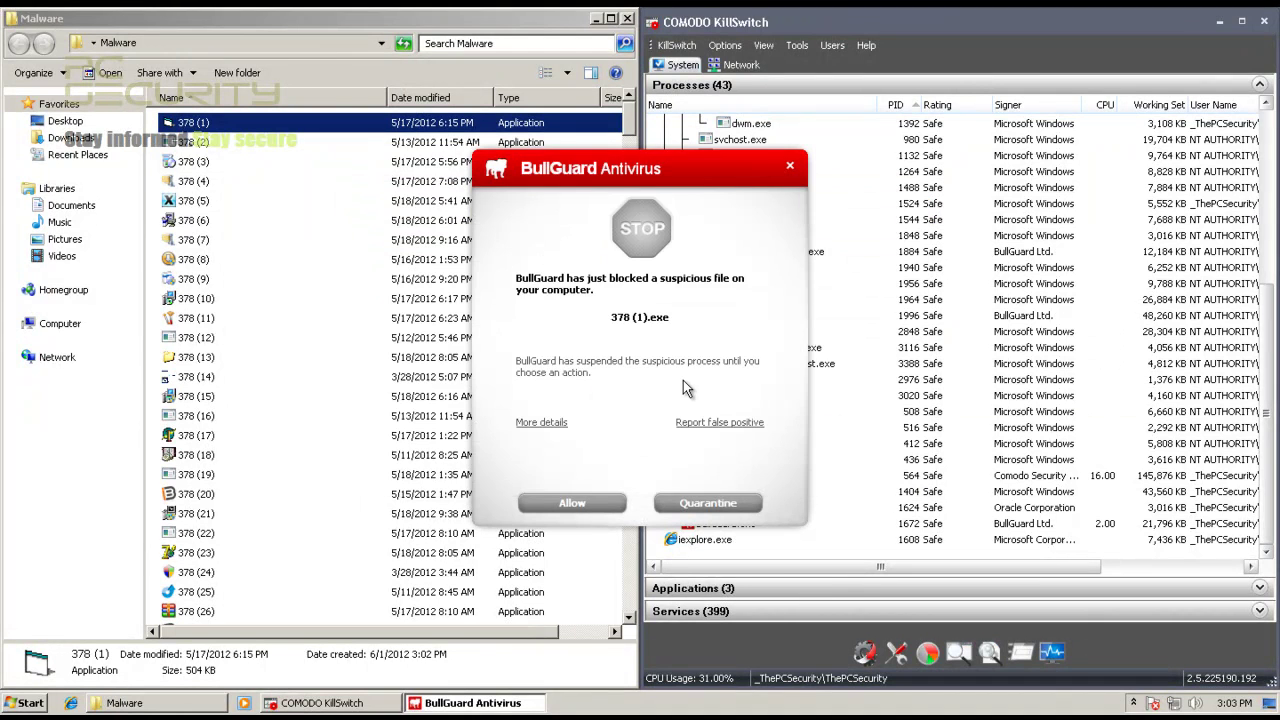
key(Return)
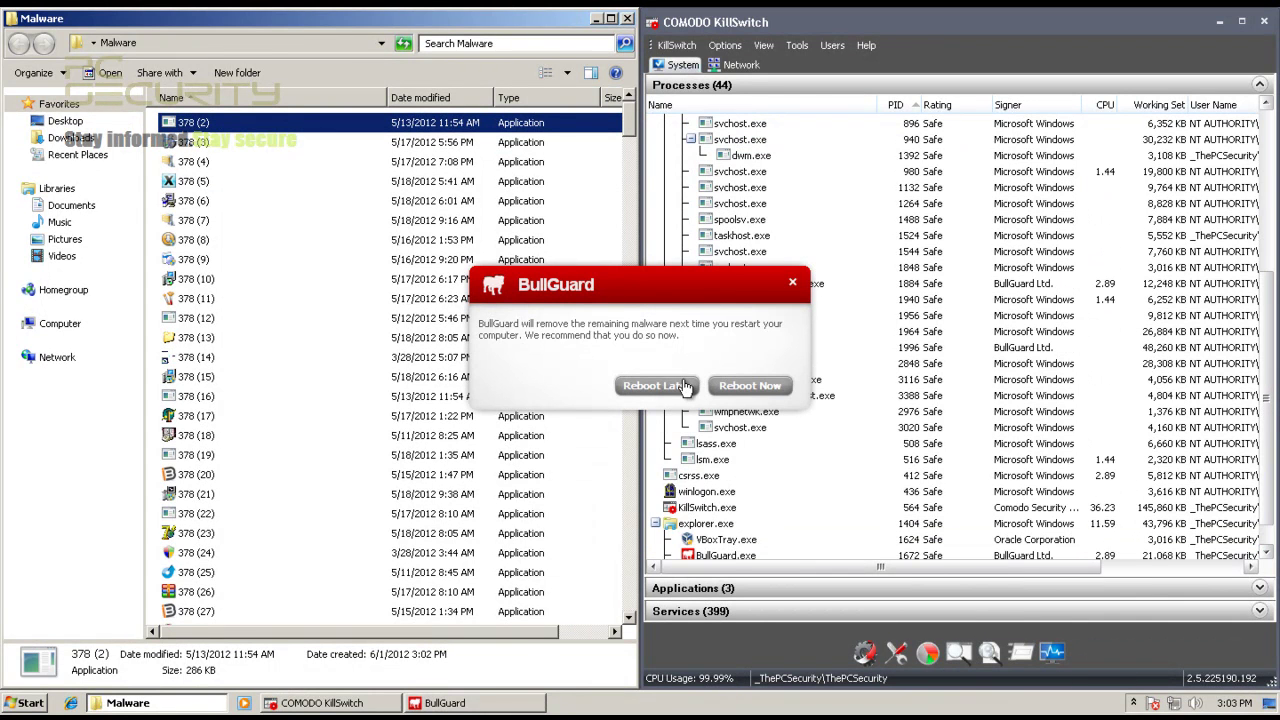
click(684, 387)
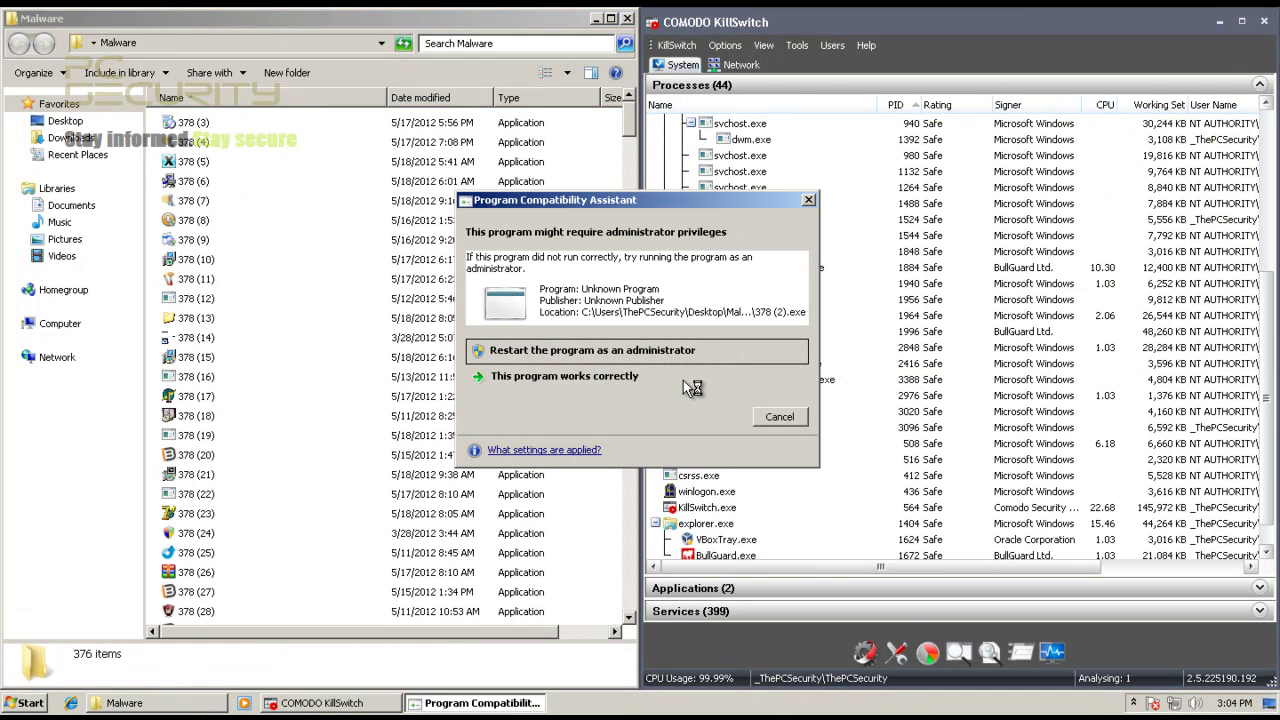
Step: Dismiss the Program Compatibility Assistant for 378 (2) and run sample 378 (3)
click(692, 385)
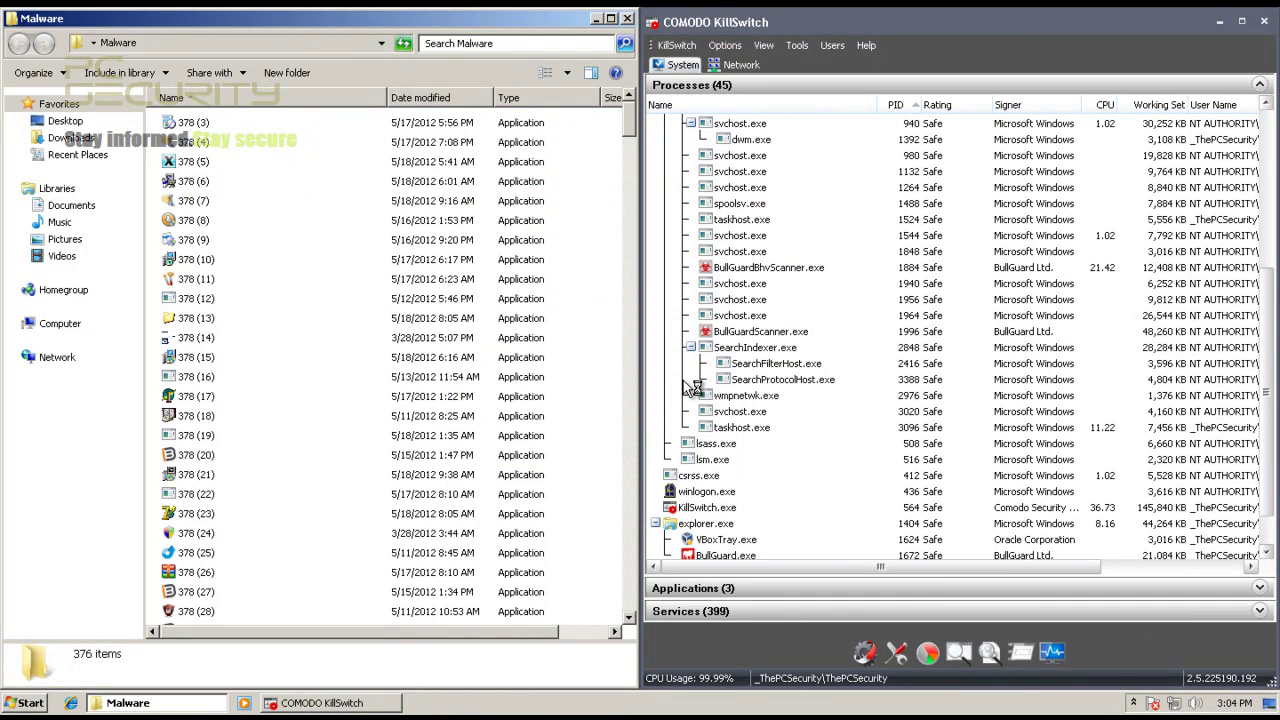
key(Down)
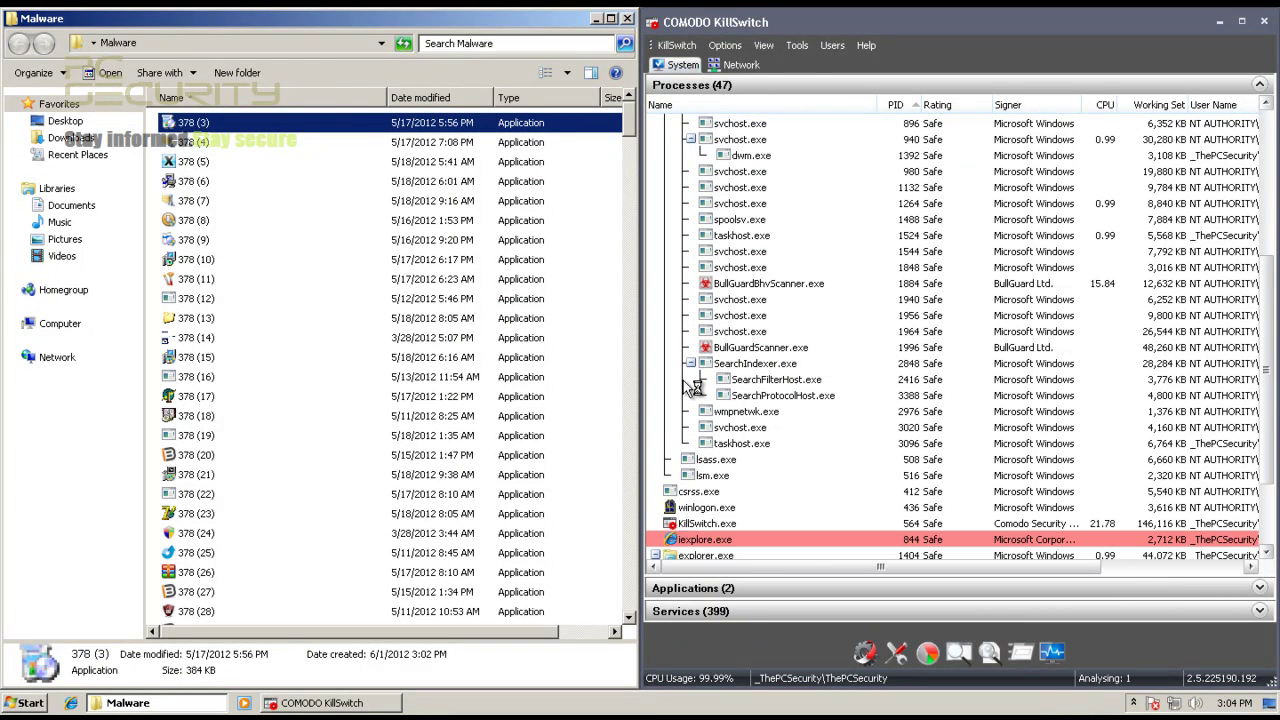
key(Down)
key(Down)
key(Down)
key(Down)
key(Down)
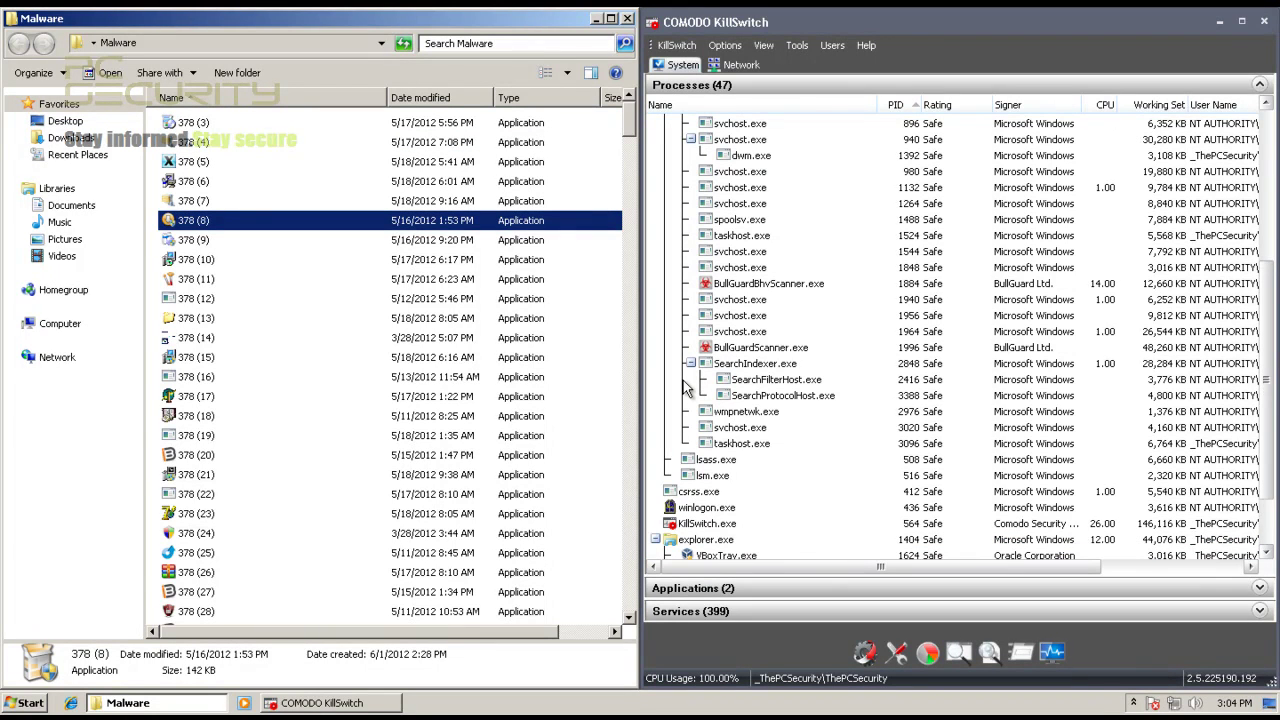
key(Home)
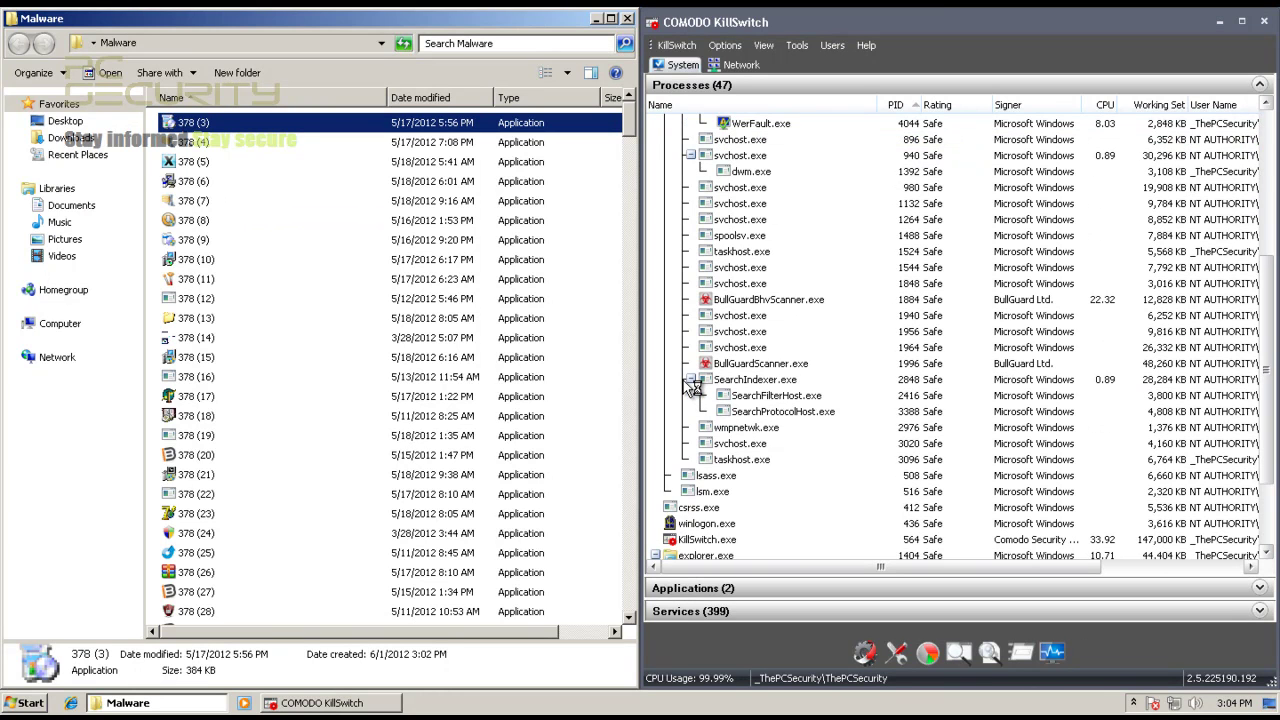
Step: Select sample 378 (4) and look through the whole list of samples in the Malware folder
key(Down)
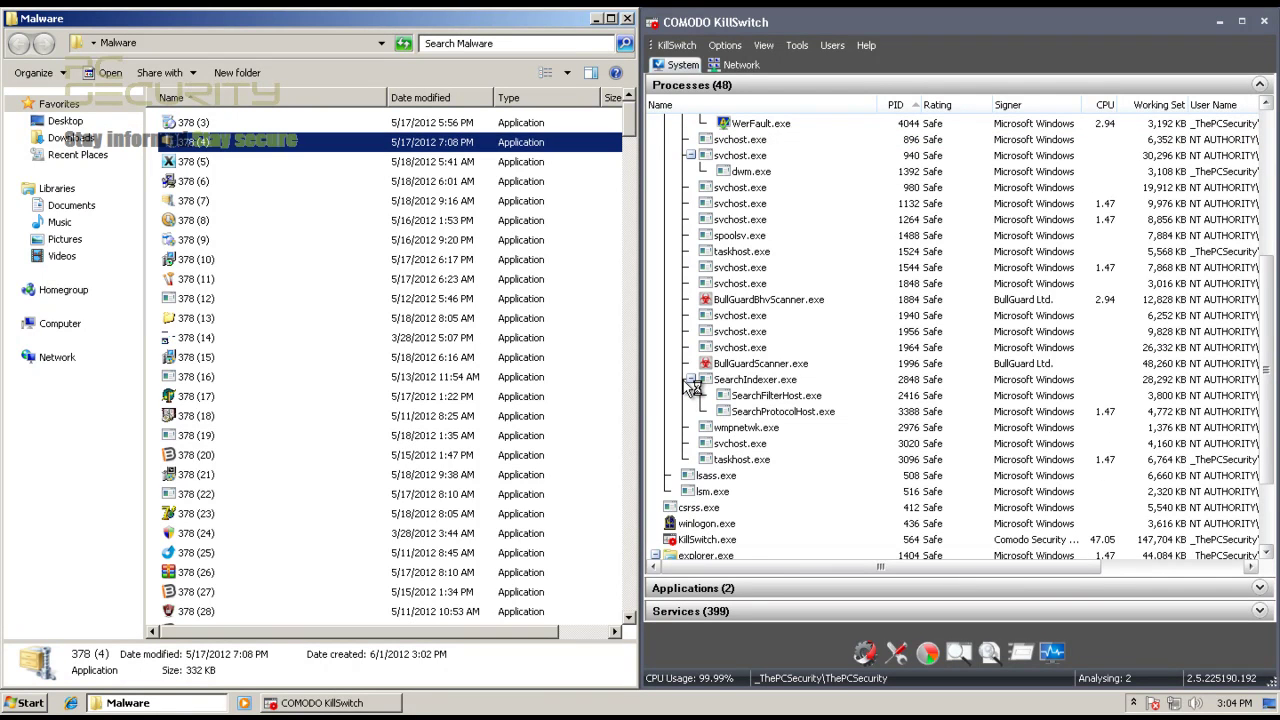
scroll(693, 388, down, 1)
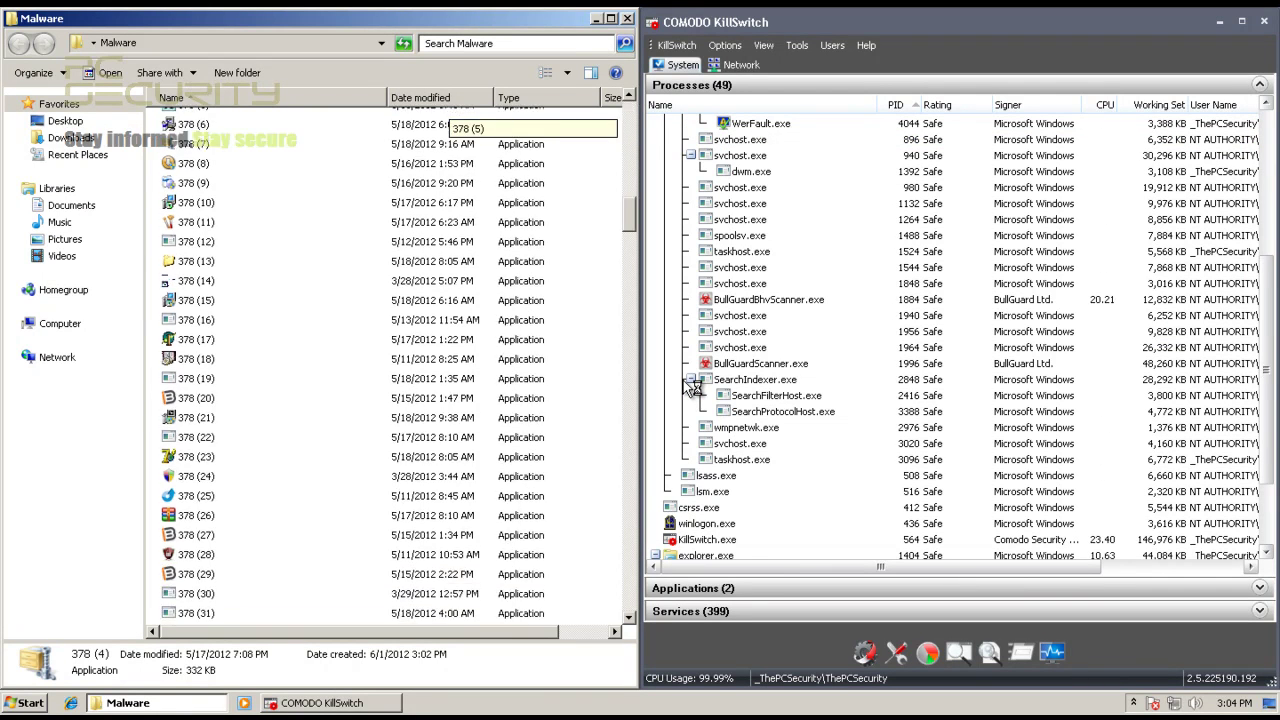
scroll(693, 388, down, 20)
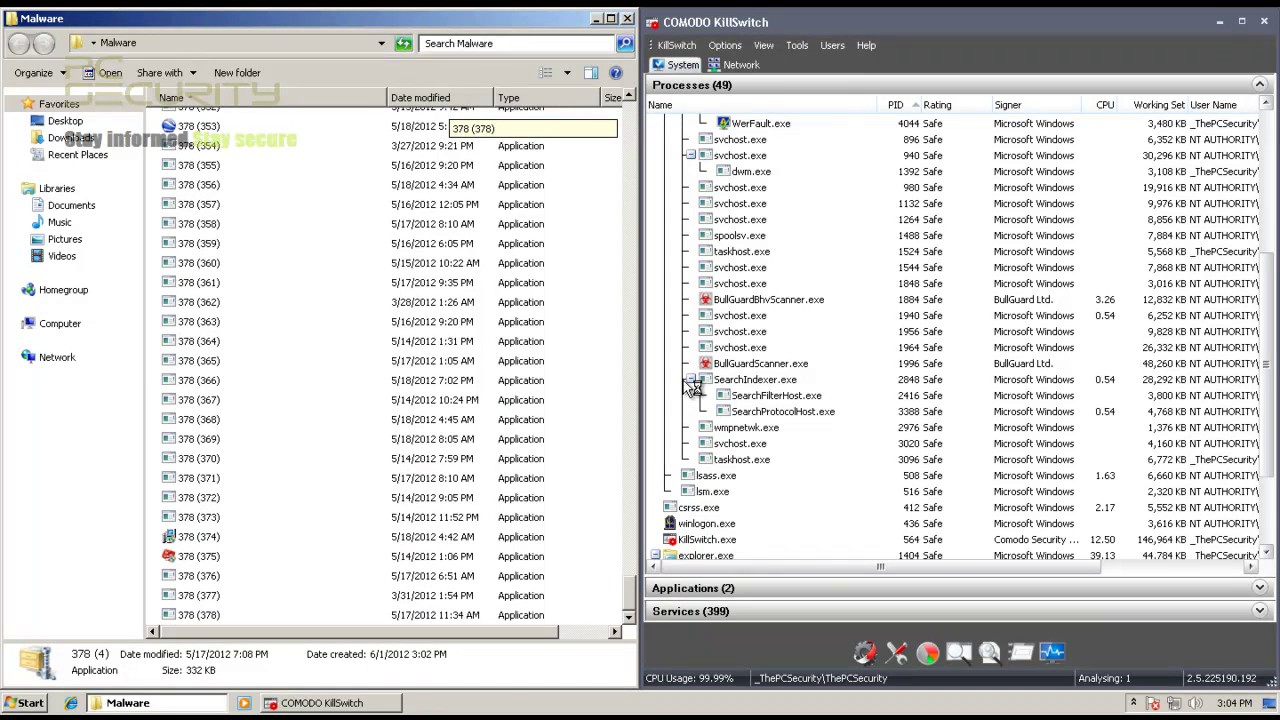
scroll(693, 388, up, 15)
scroll(693, 388, up, 20)
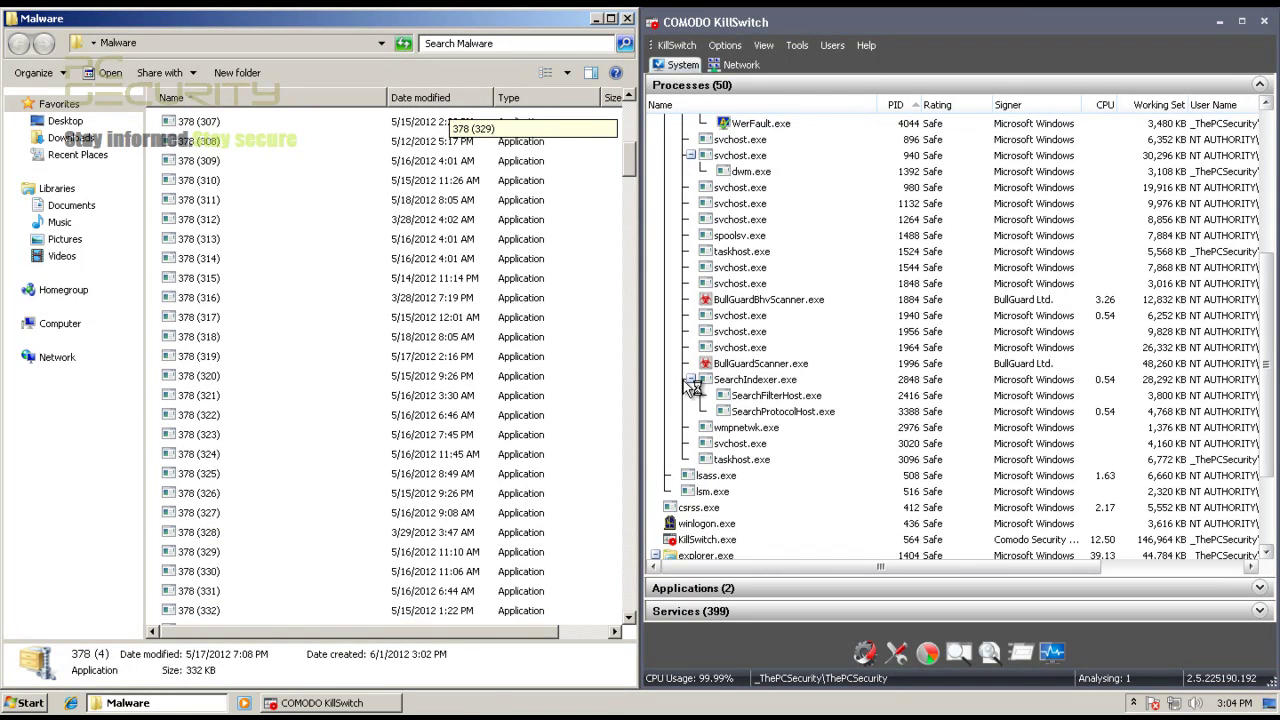
scroll(693, 388, up, 10)
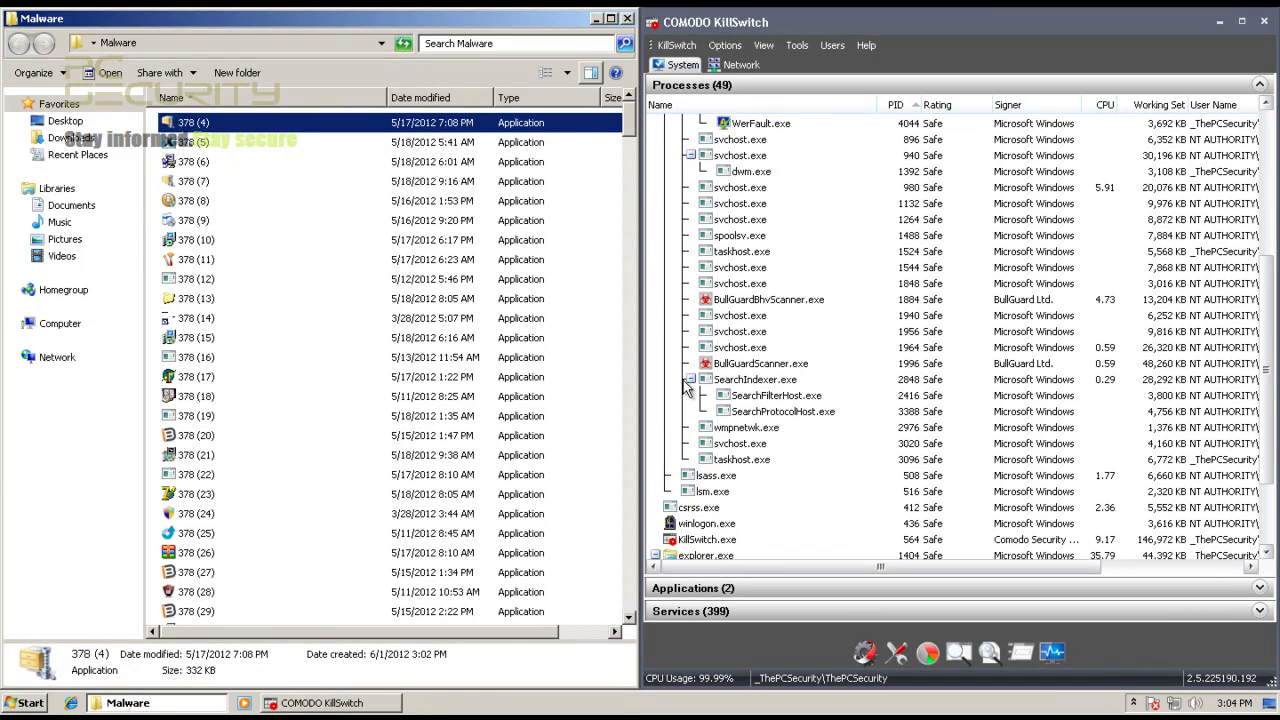
Step: Minimize the Malware folder window and open the hidden icons of the notification area
key(super+Down)
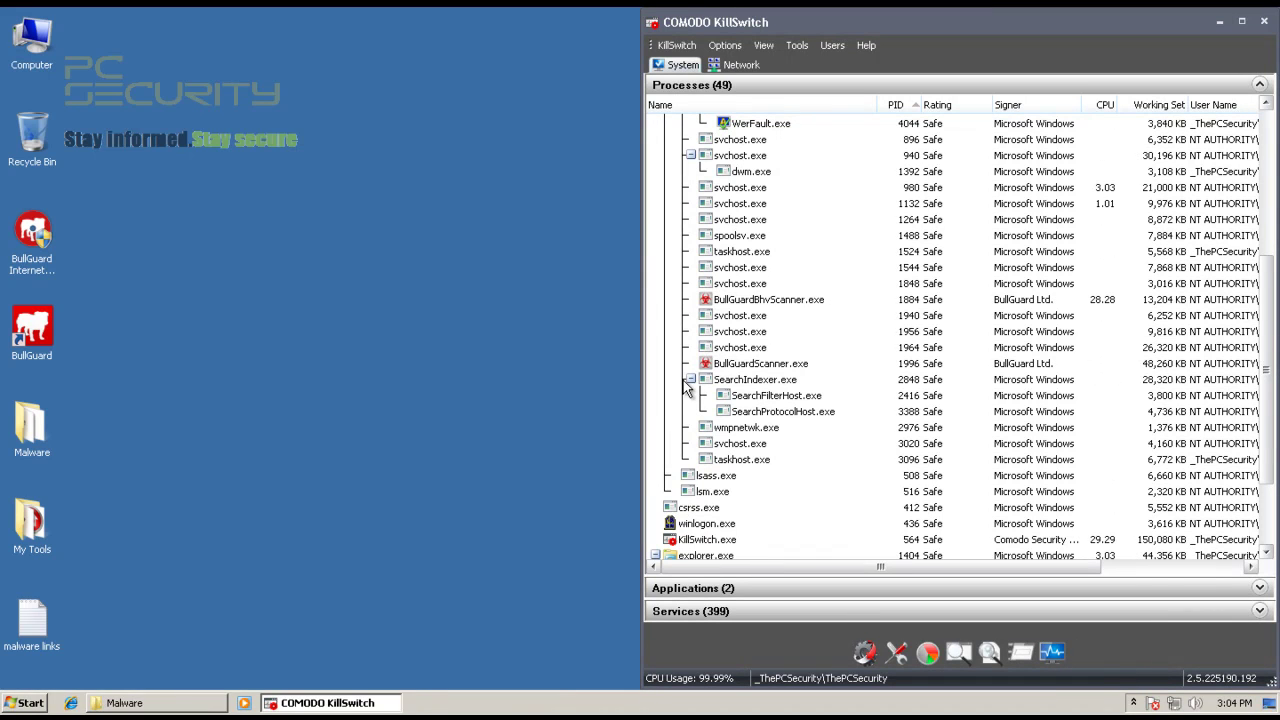
key(super+b)
key(Return)
key(Return)
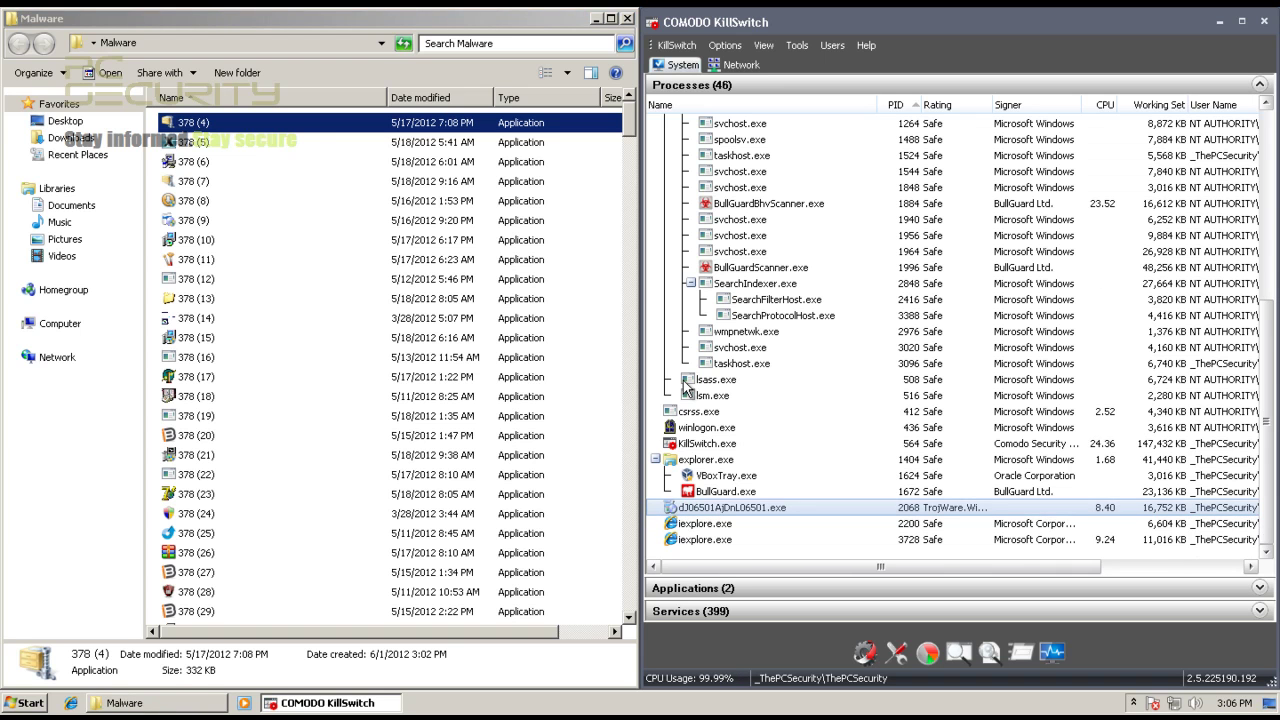
Step: Run sample 378 (4) from the Malware folder
scroll(687, 388, right, 3)
scroll(687, 388, left, 3)
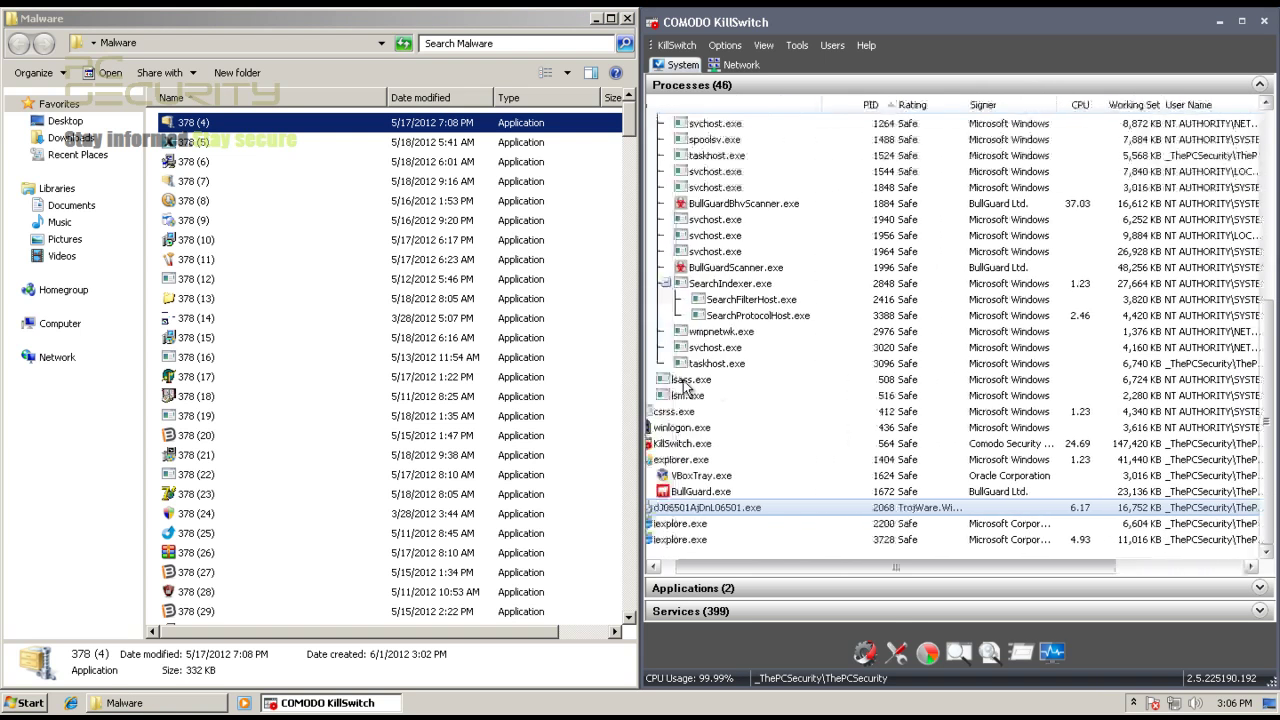
key(alt+Tab)
key(Return)
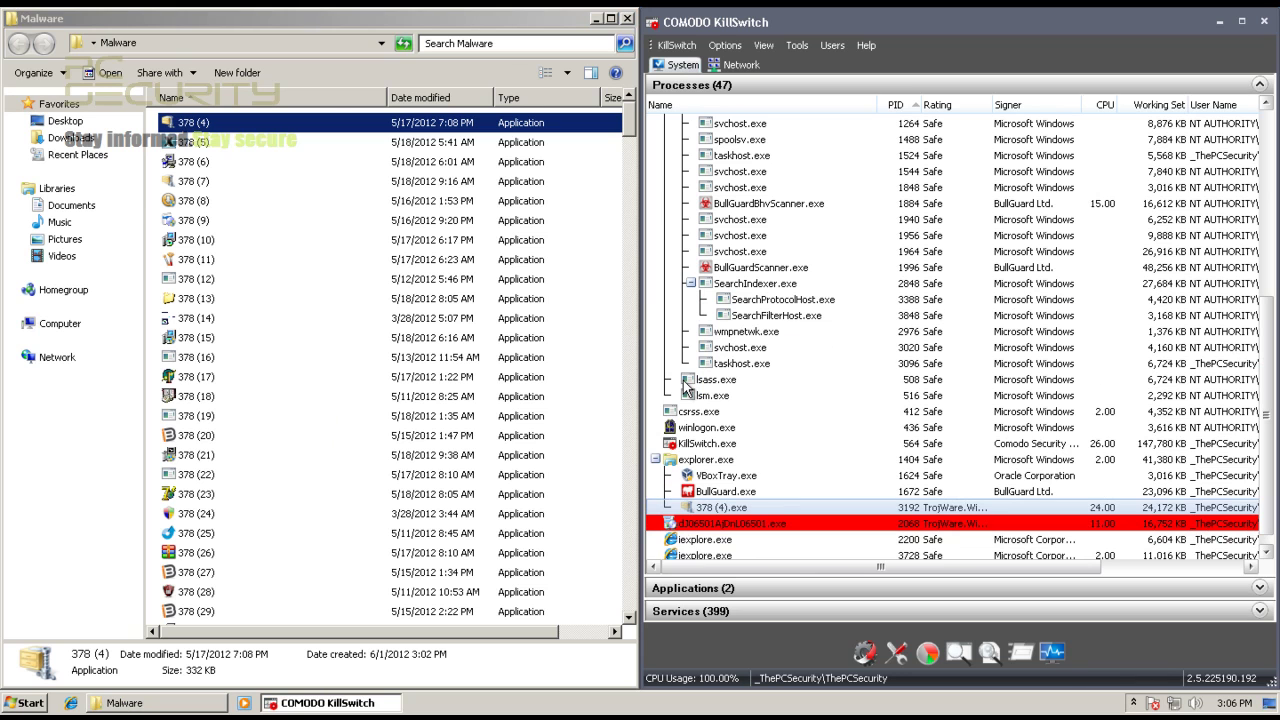
Step: Run sample 378 (5) from the Malware folder
key(alt+Tab)
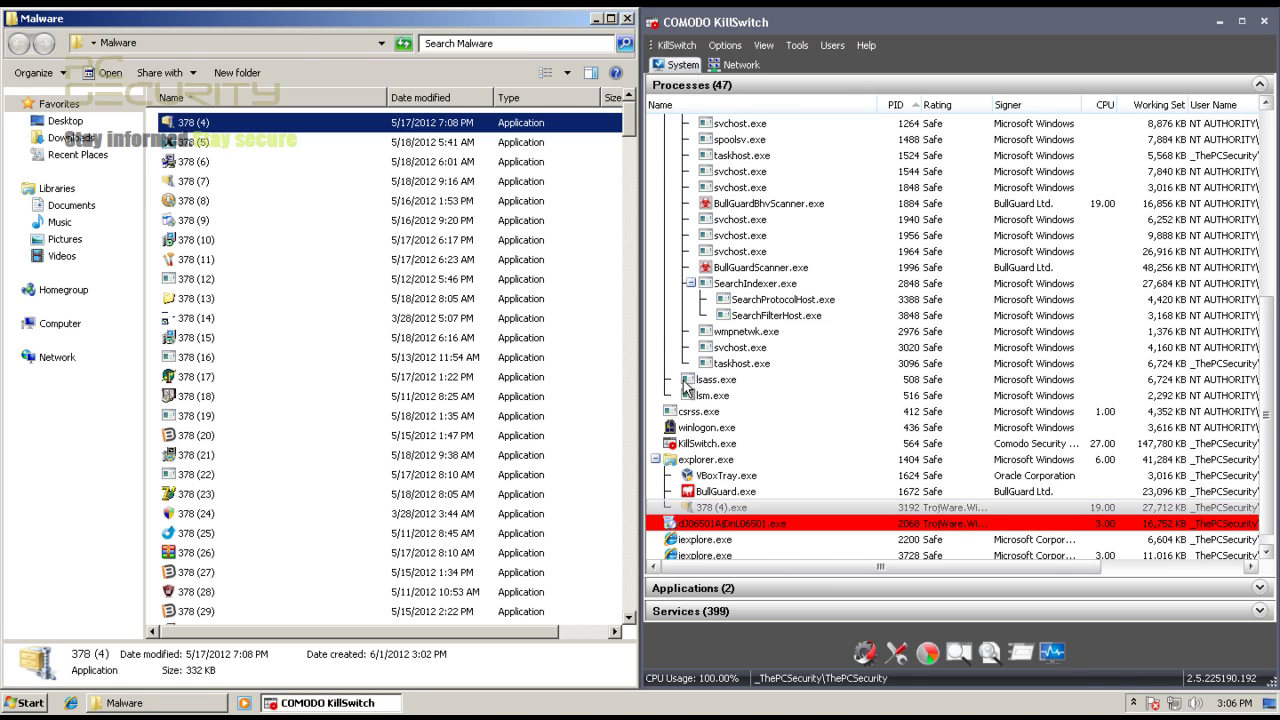
key(Down)
key(Return)
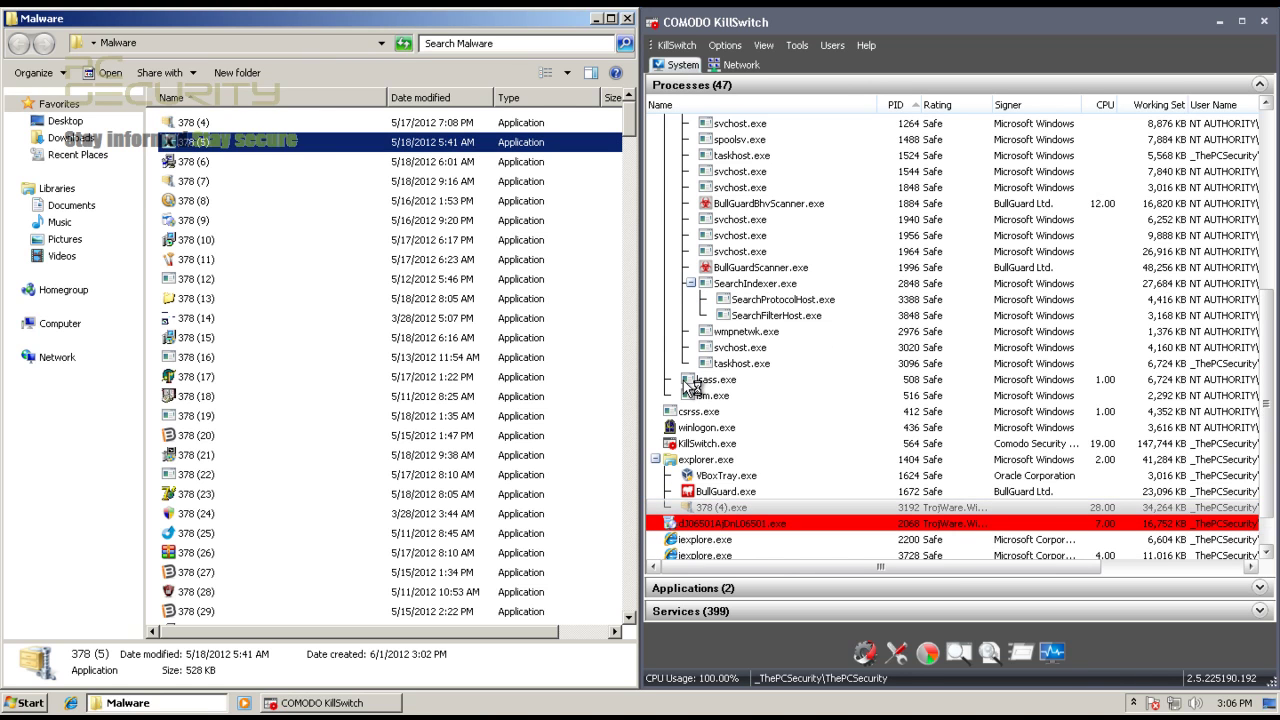
key(Return)
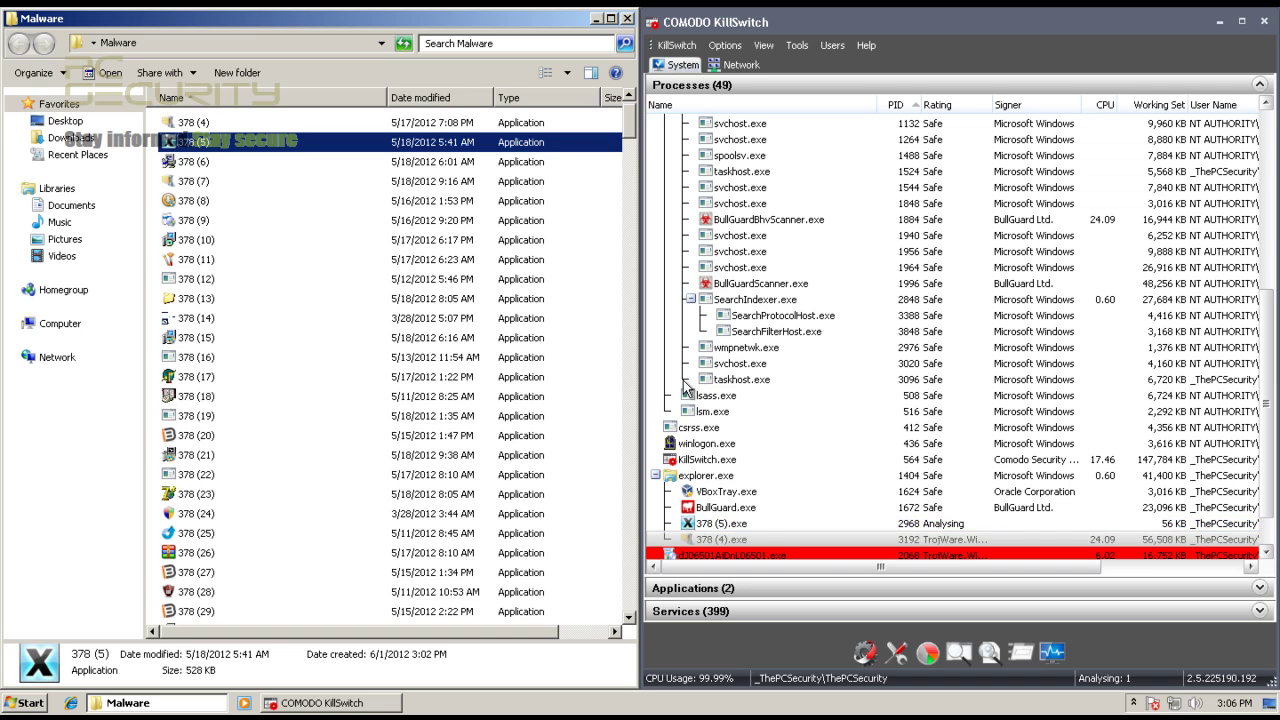
Step: Run sample 378 (354) from further down the Malware folder and dismiss its error message
scroll(685, 388, down, 4)
scroll(685, 388, down, 13)
scroll(685, 388, down, 14)
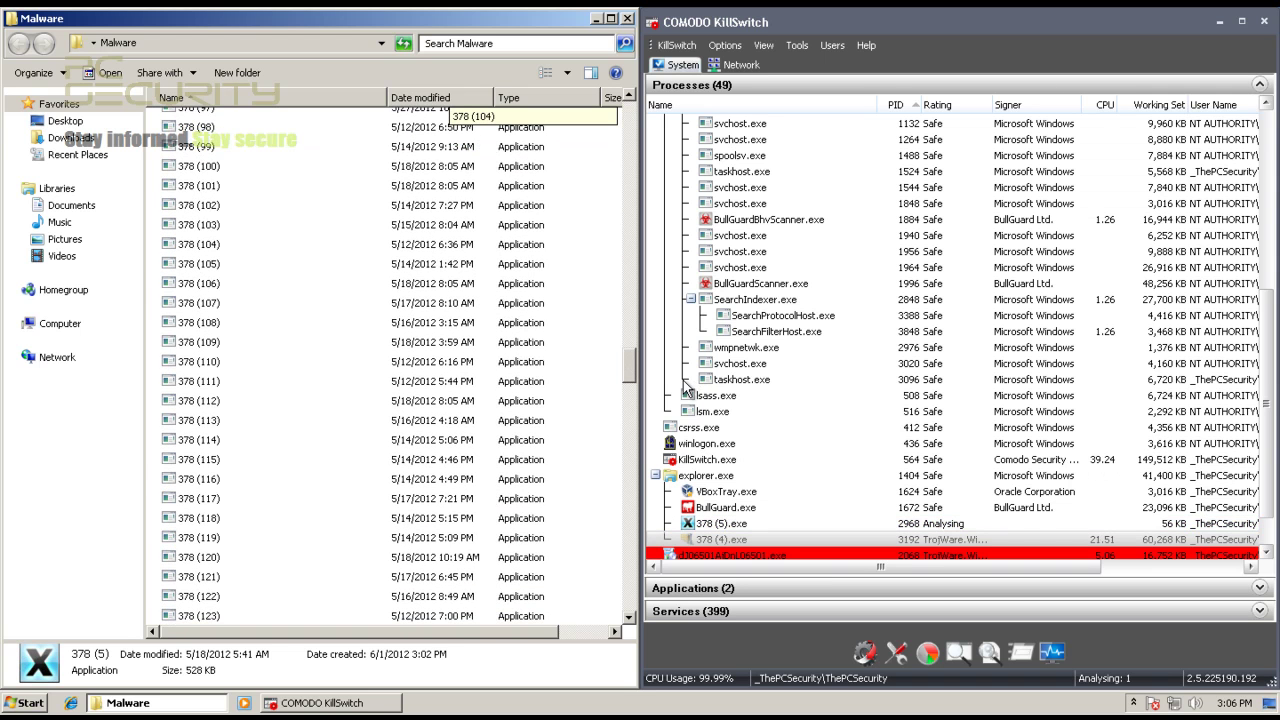
scroll(690, 385, down, 20)
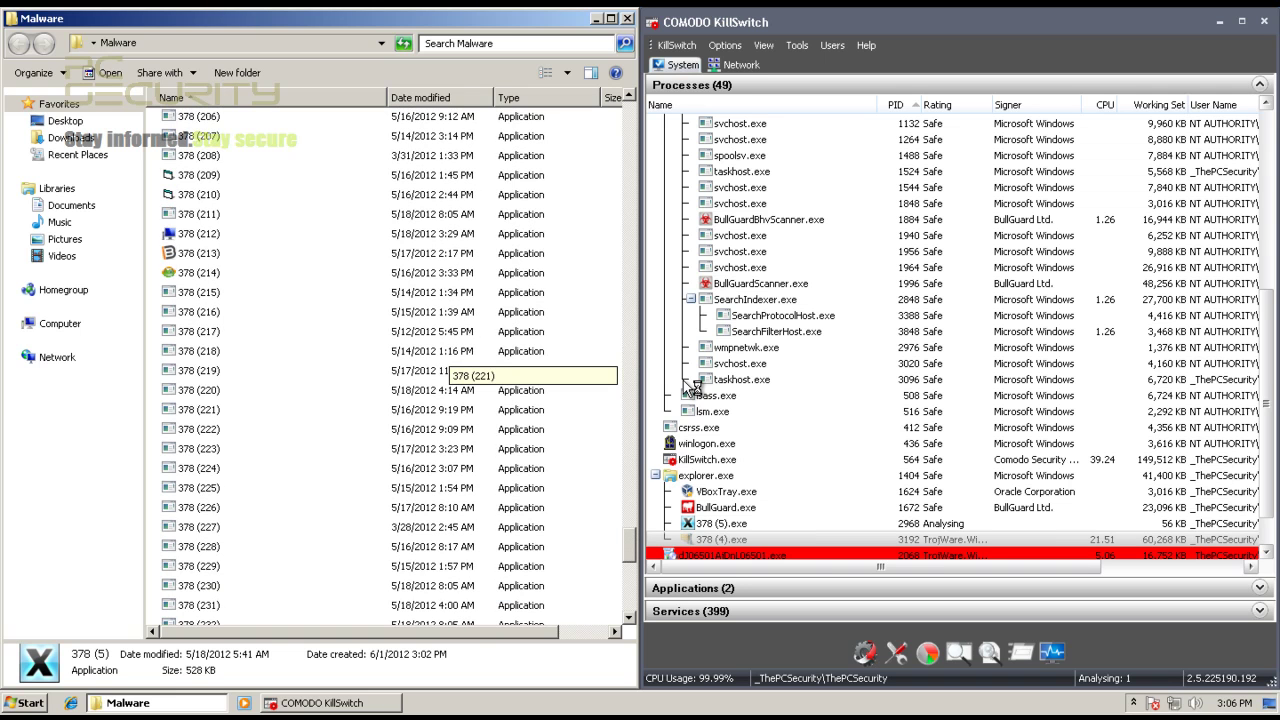
scroll(688, 385, down, 20)
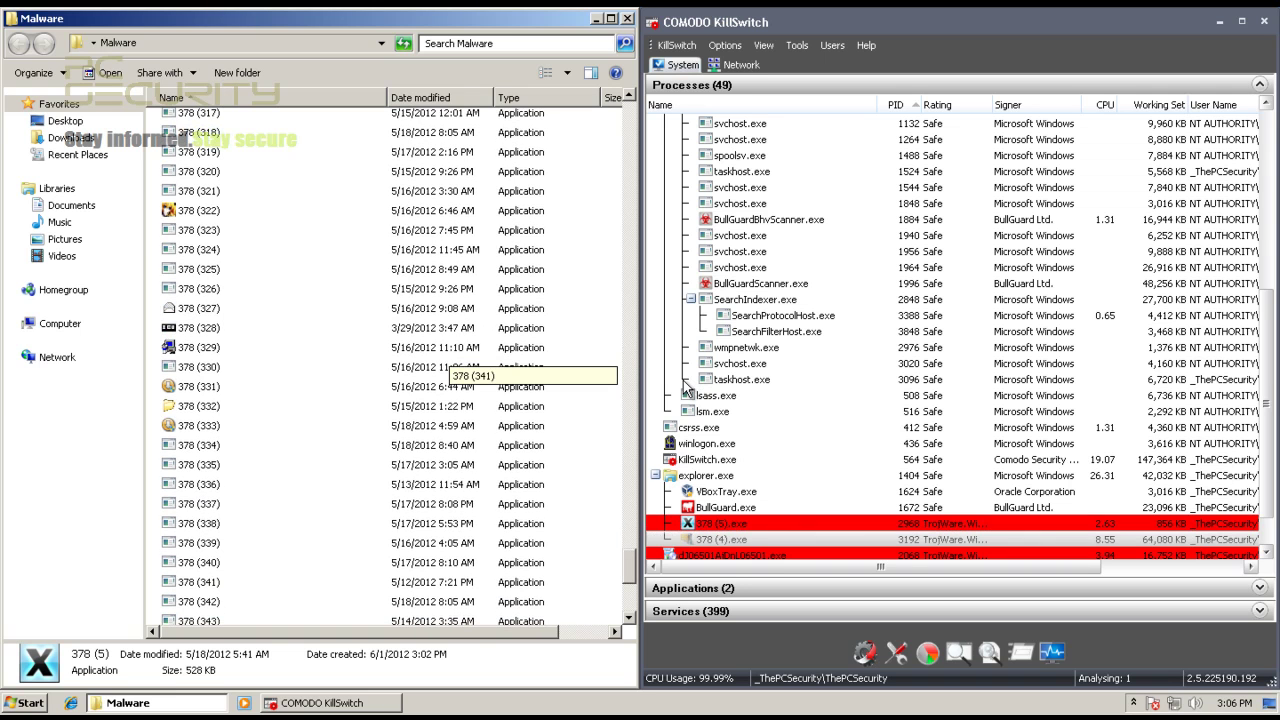
scroll(688, 385, down, 5)
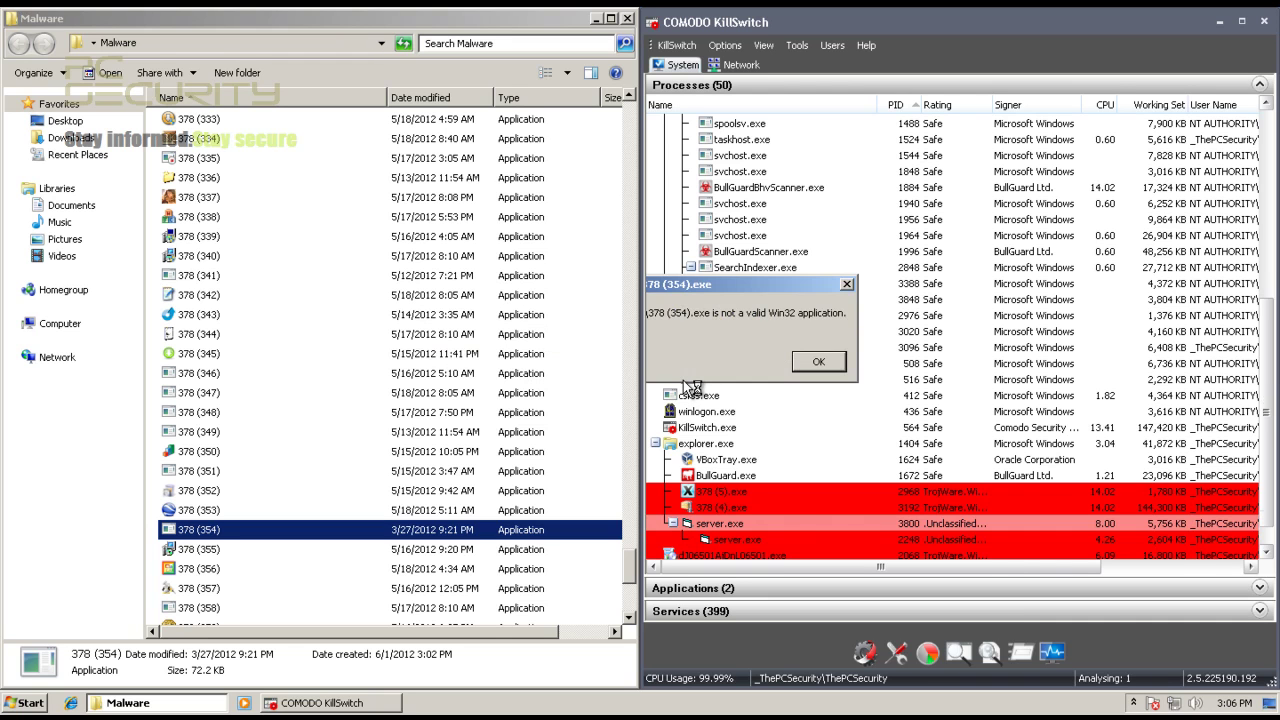
key(Return)
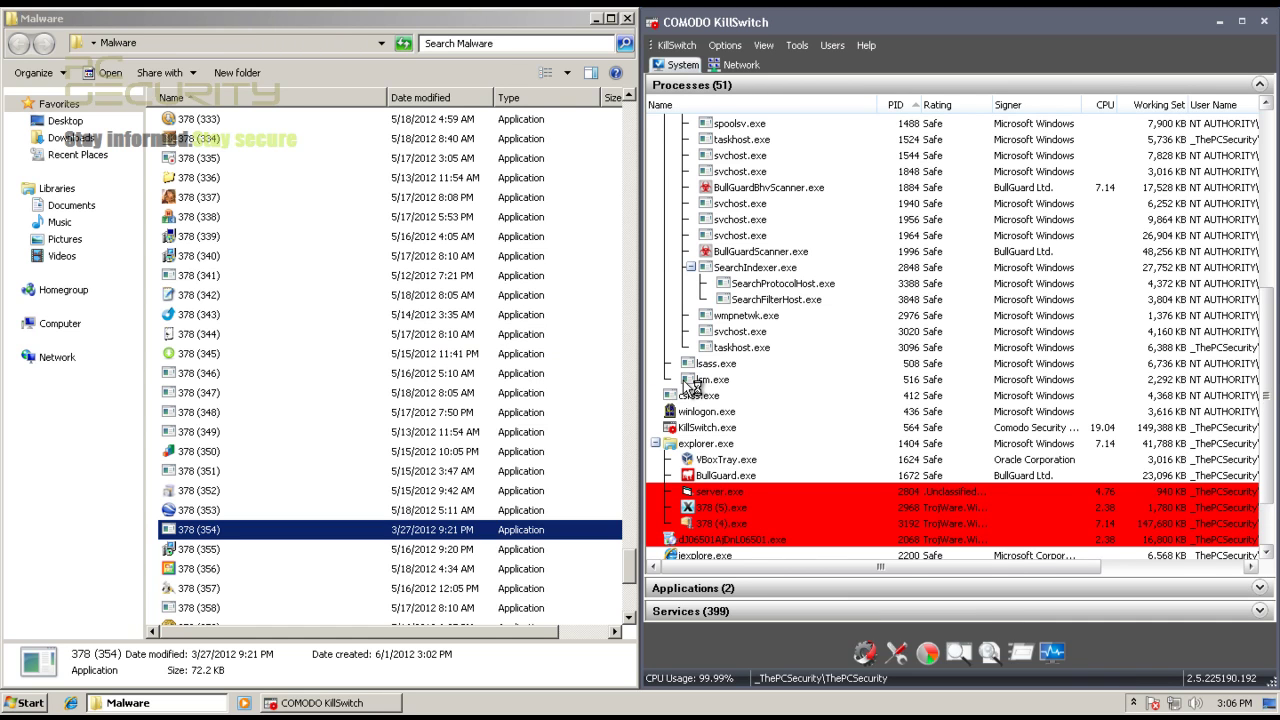
Step: Move up to sample 378 (346) in the Malware folder and run it
key(Up)
key(Up)
key(Up)
key(Up)
key(Up)
key(Up)
key(Up)
key(Up)
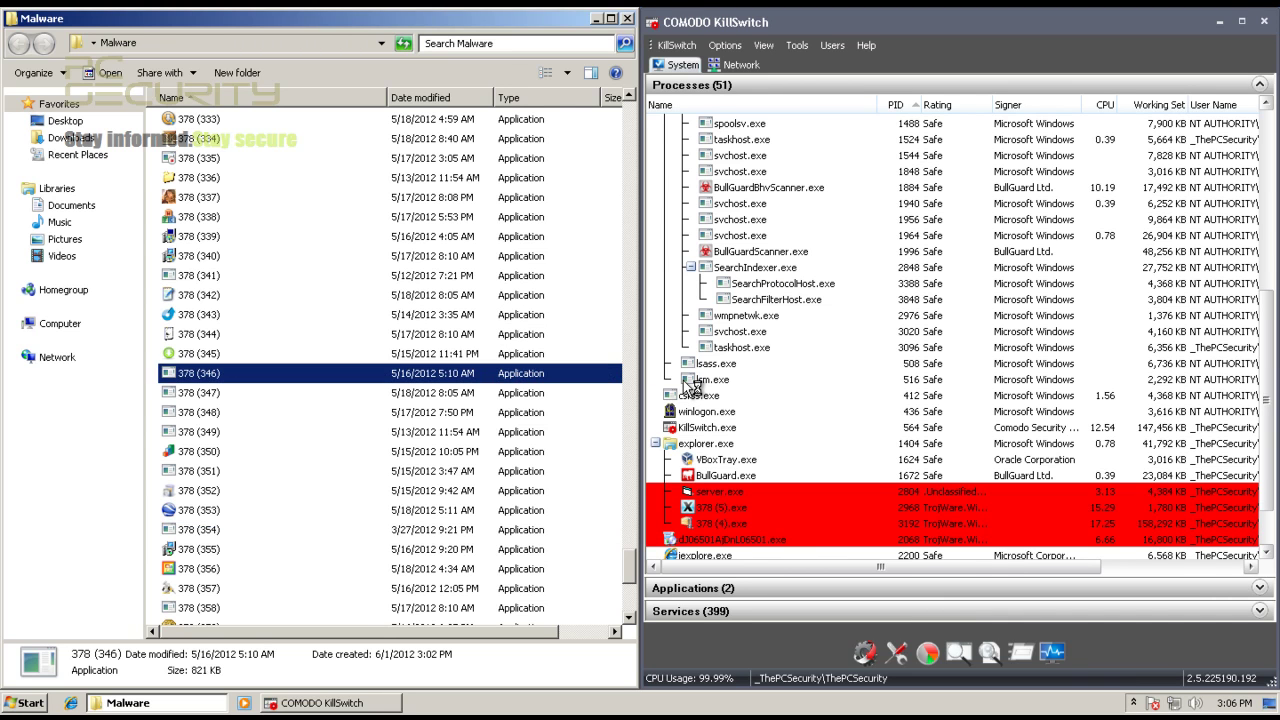
key(Return)
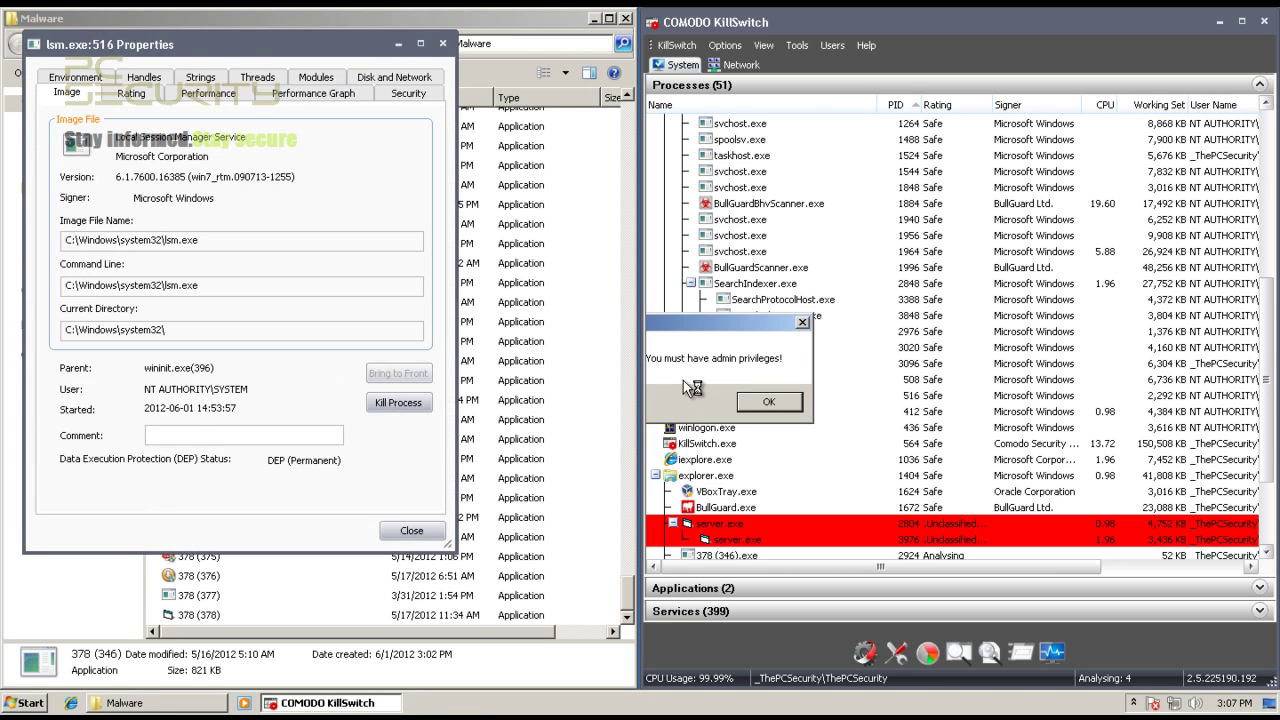
Step: Dismiss the admin privileges message and select sample 378 (377) in the Malware folder
key(Return)
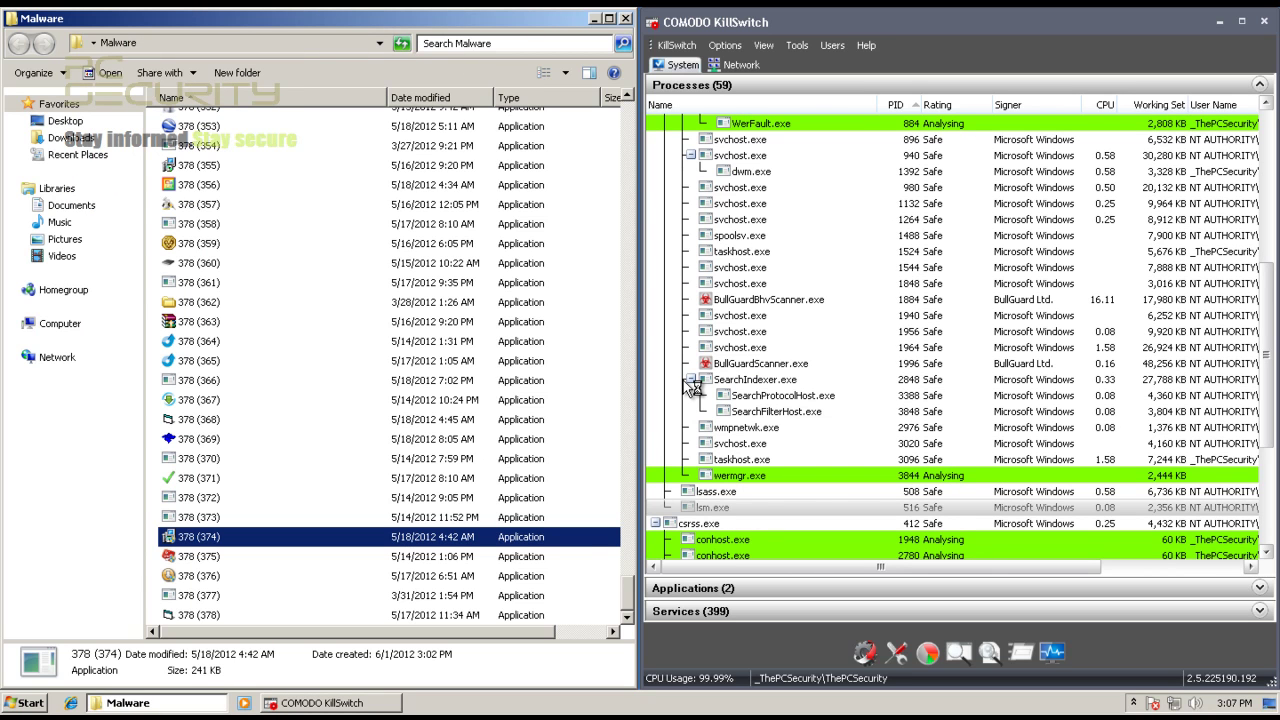
key(Down)
key(Down)
key(Down)
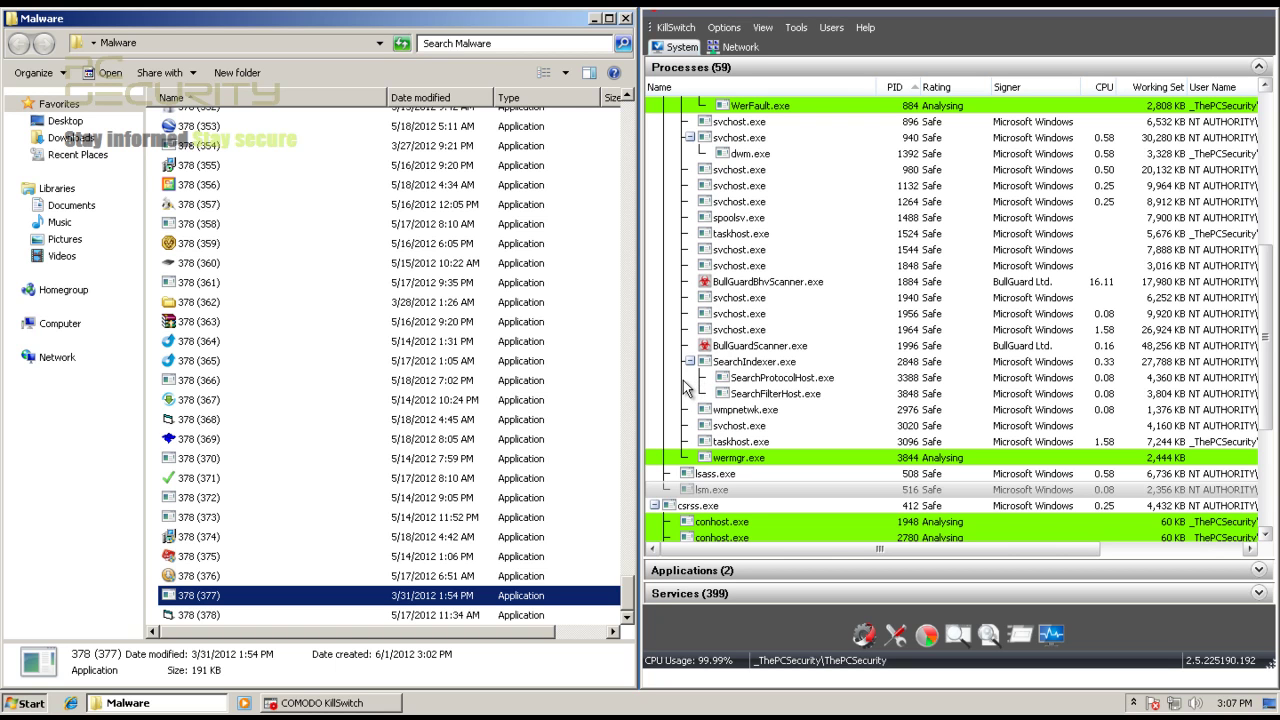
Step: Allow the Pinball Corporation program to make changes to the computer in User Account Control
key(super)
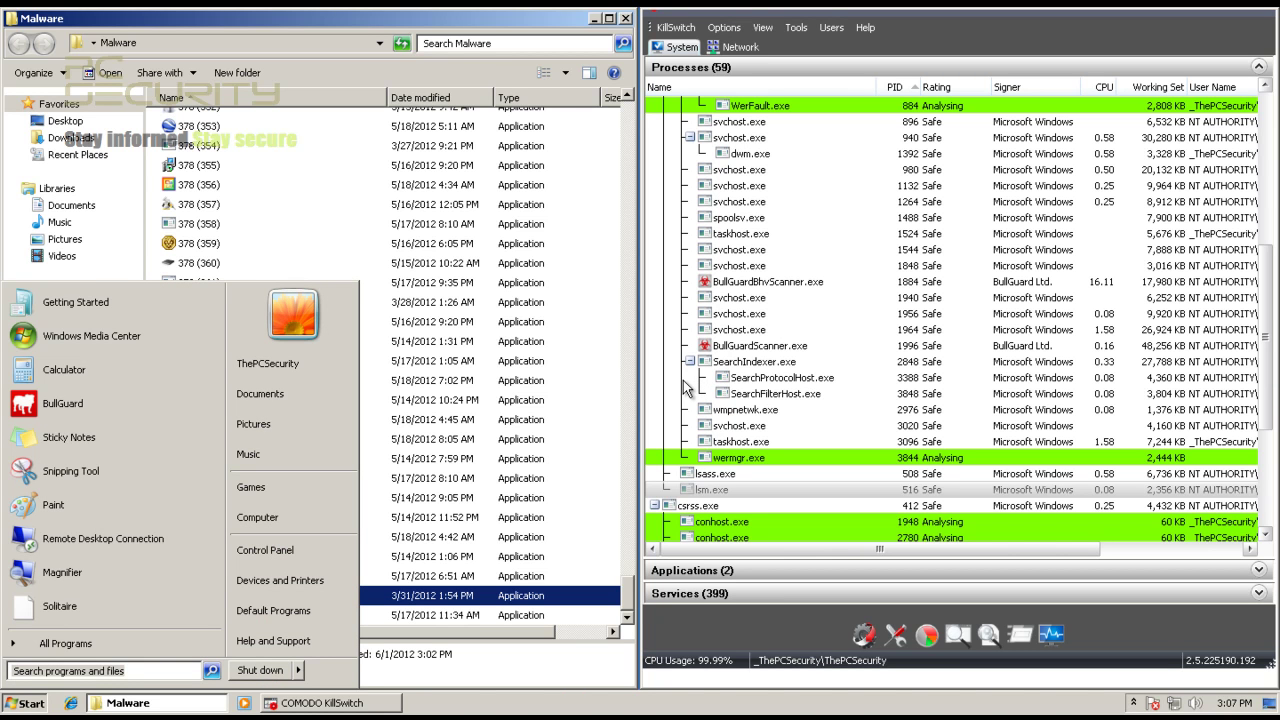
key(super)
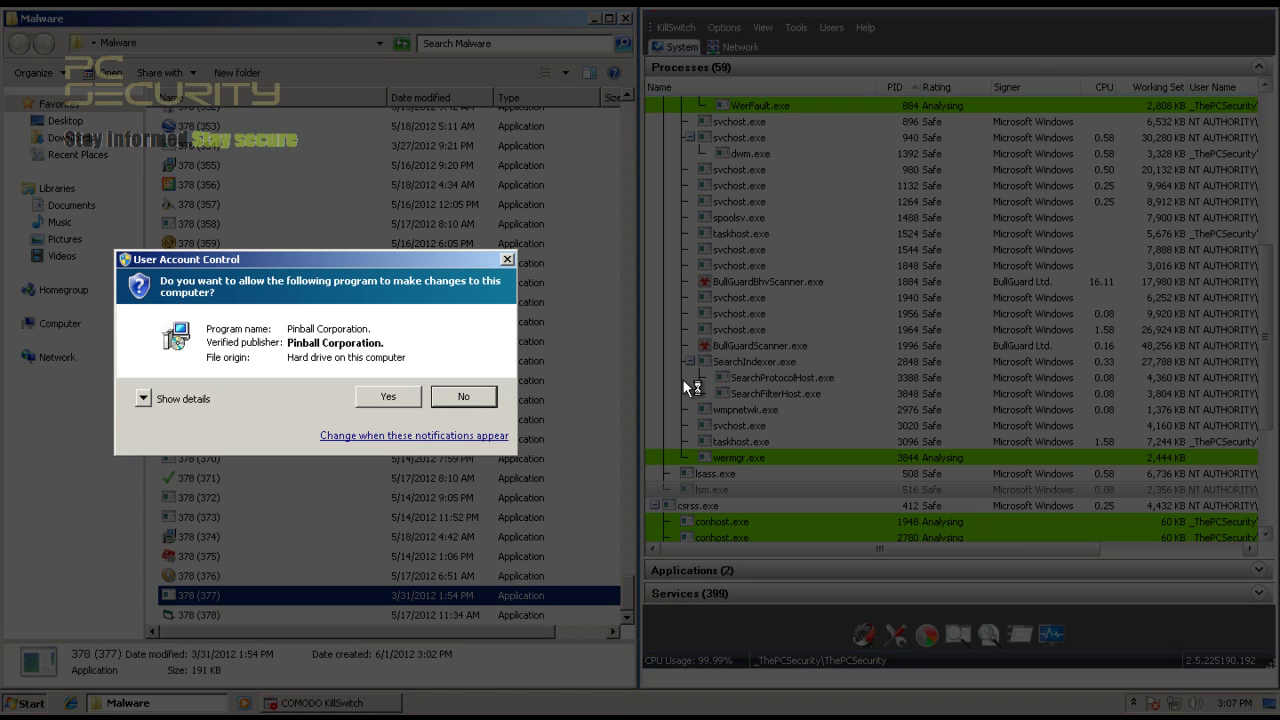
key(alt+y)
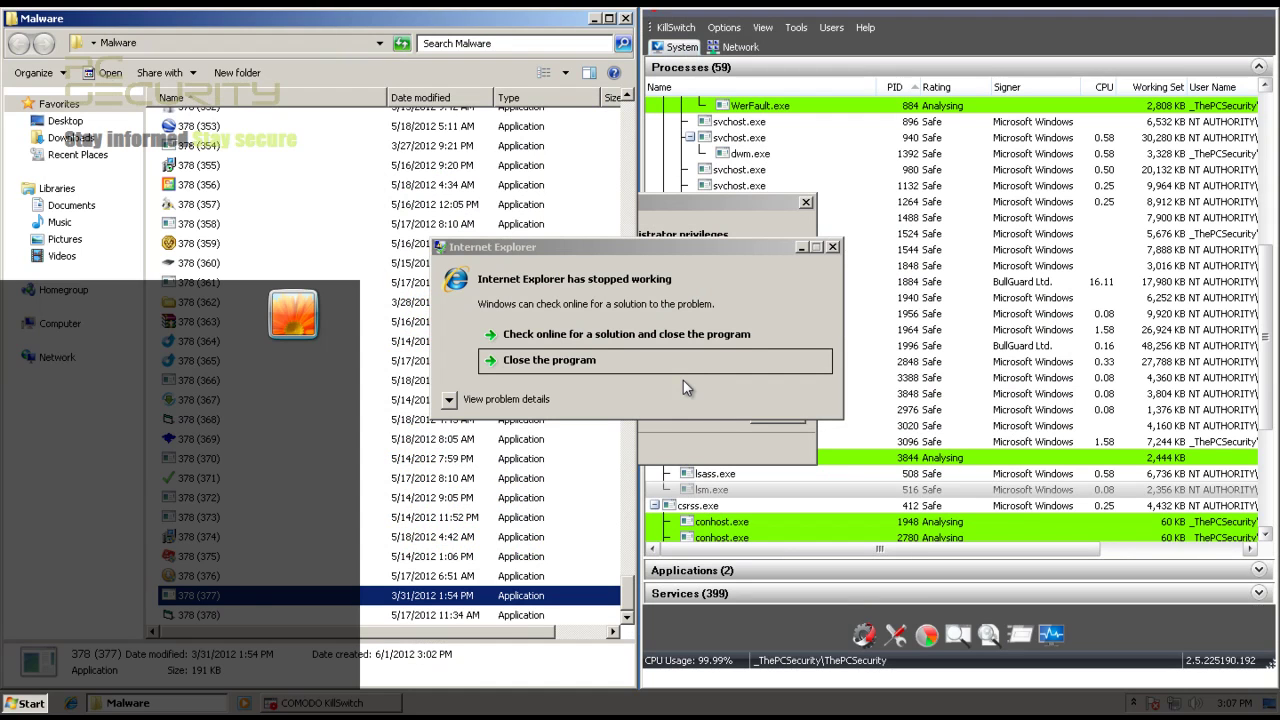
Step: Restart the infected test system
key(super)
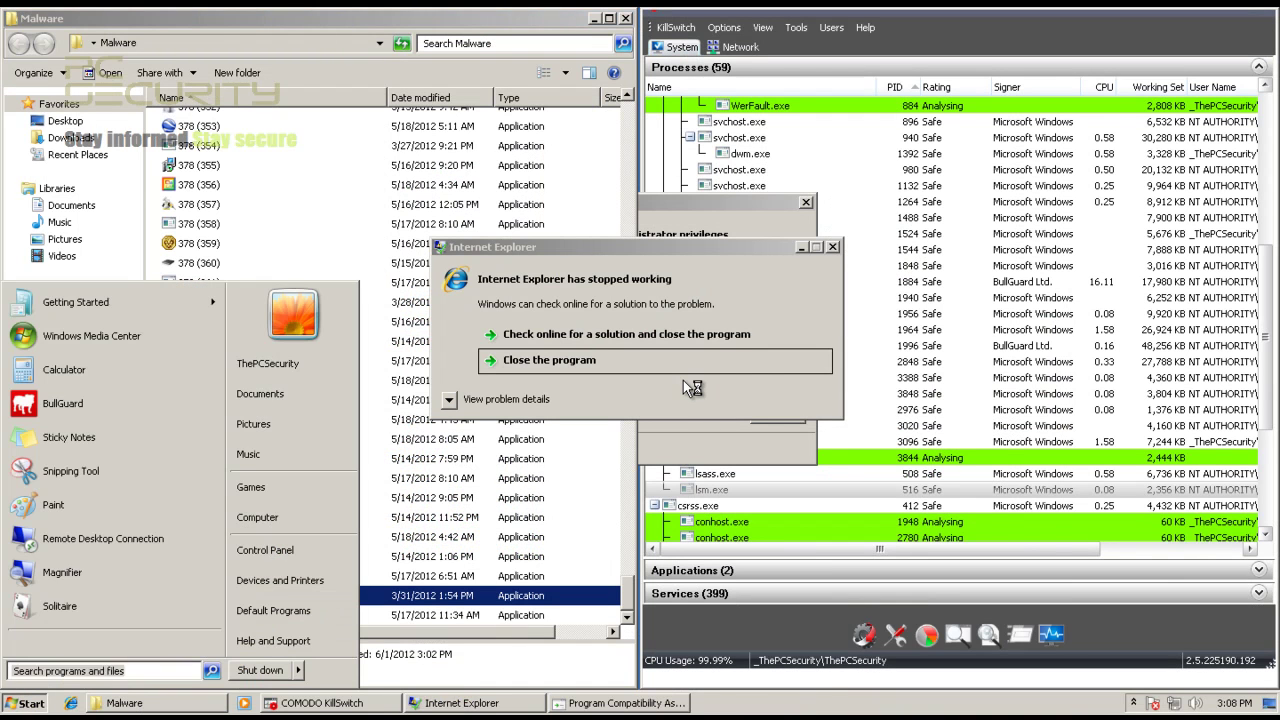
key(Right)
key(Up)
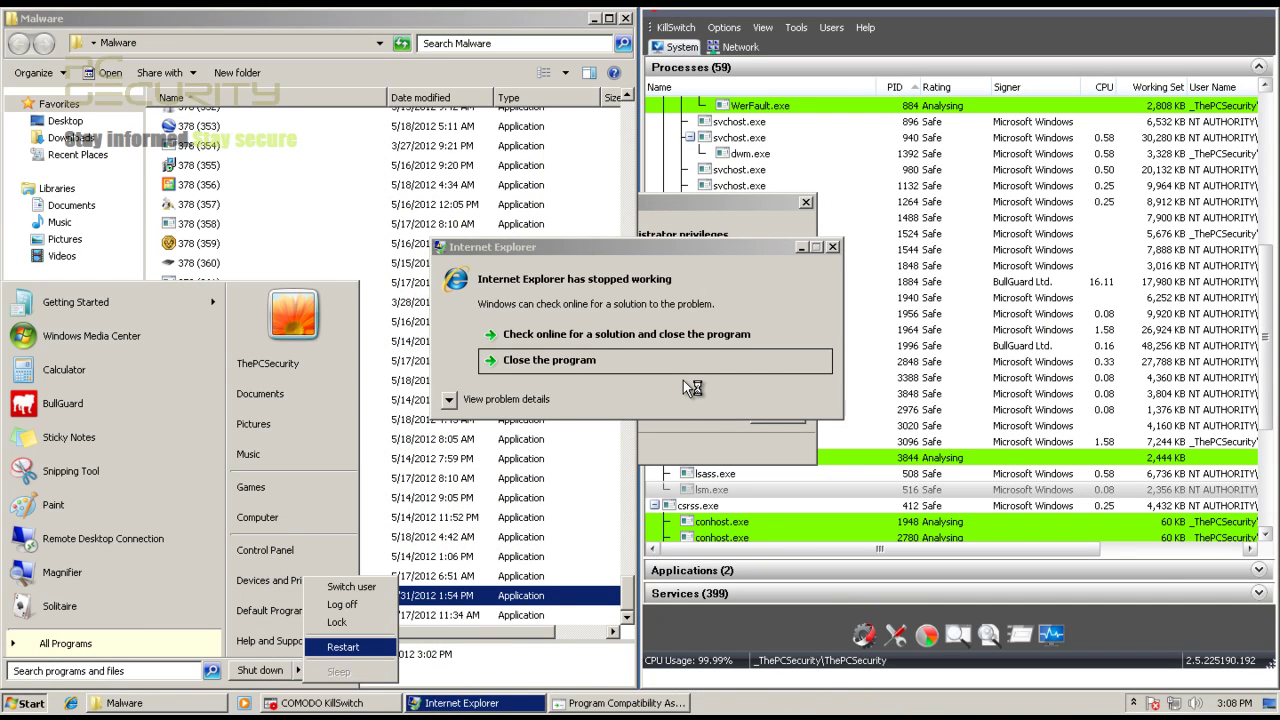
key(Return)
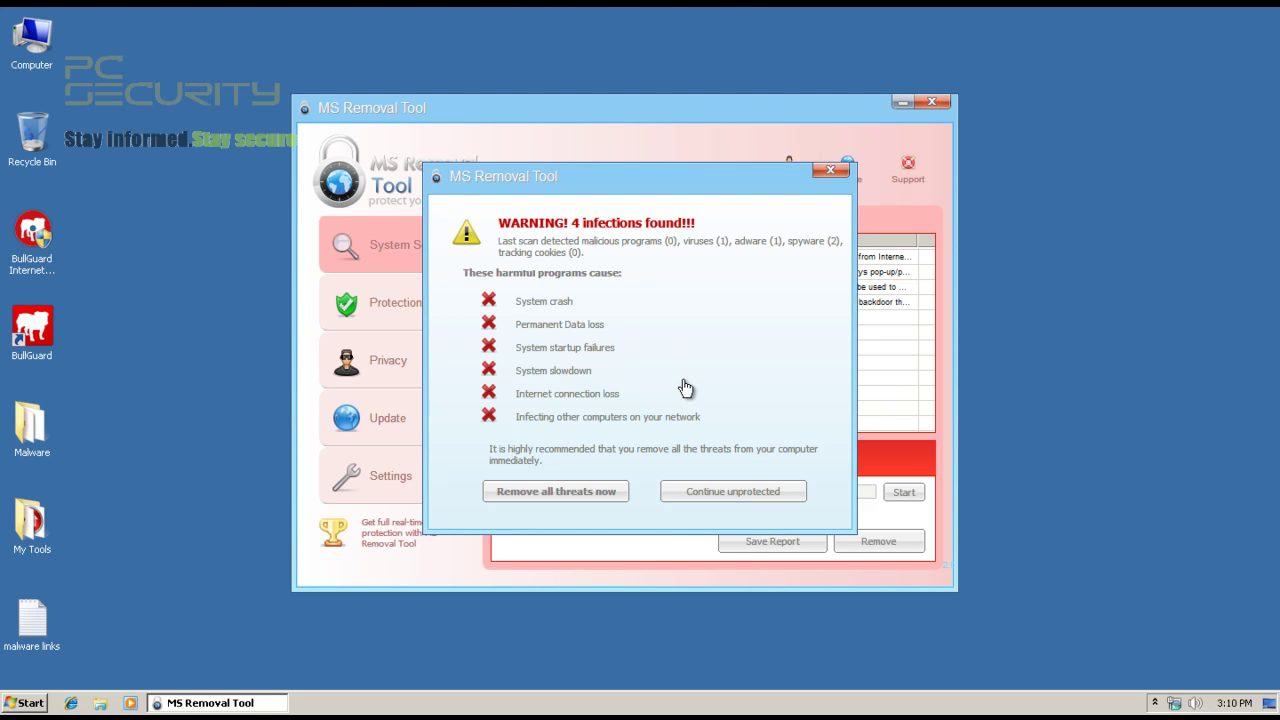
Step: Close the MS Removal Tool warning and try to launch one of the installed programs
click(686, 385)
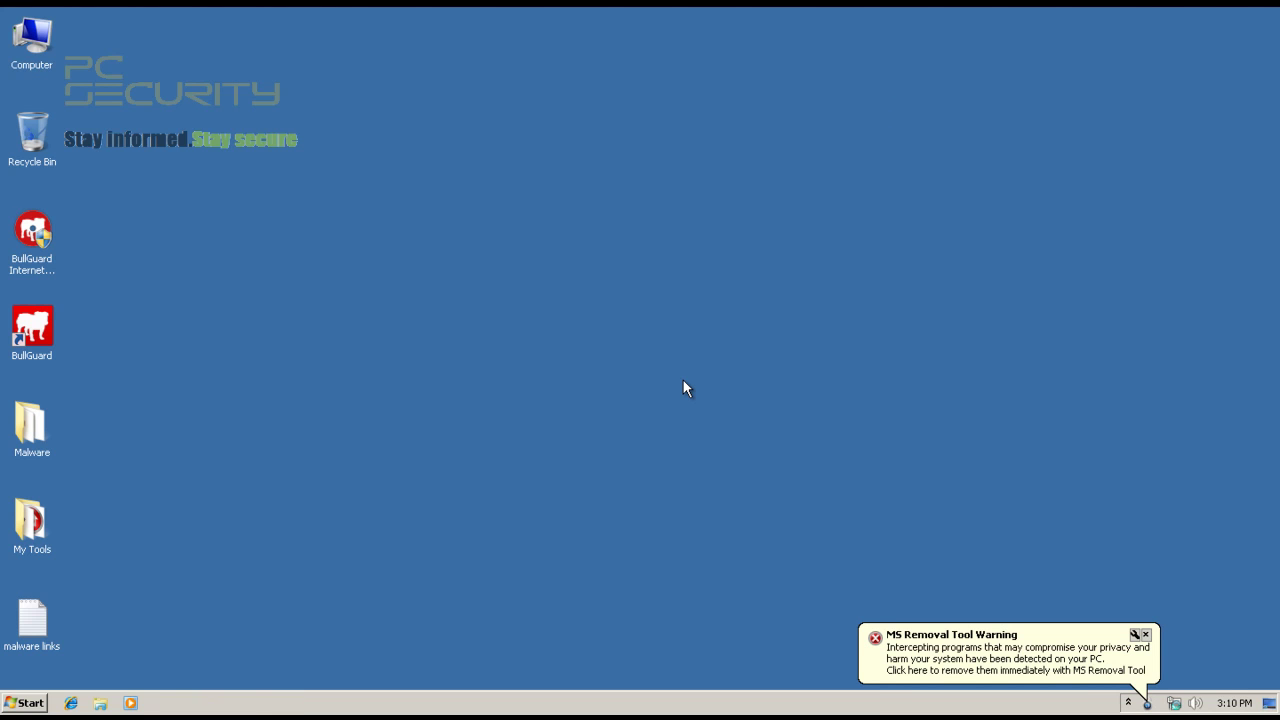
key(super)
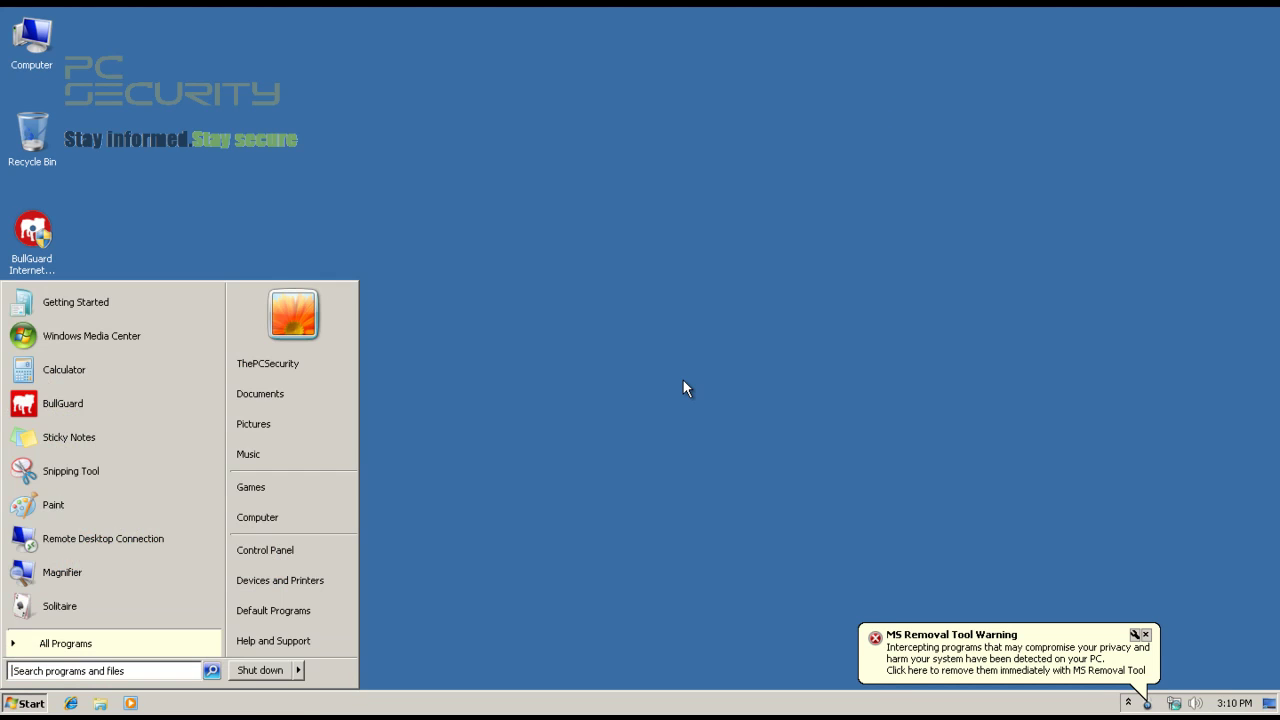
key(Up)
key(Up)
key(Up)
key(Up)
key(Return)
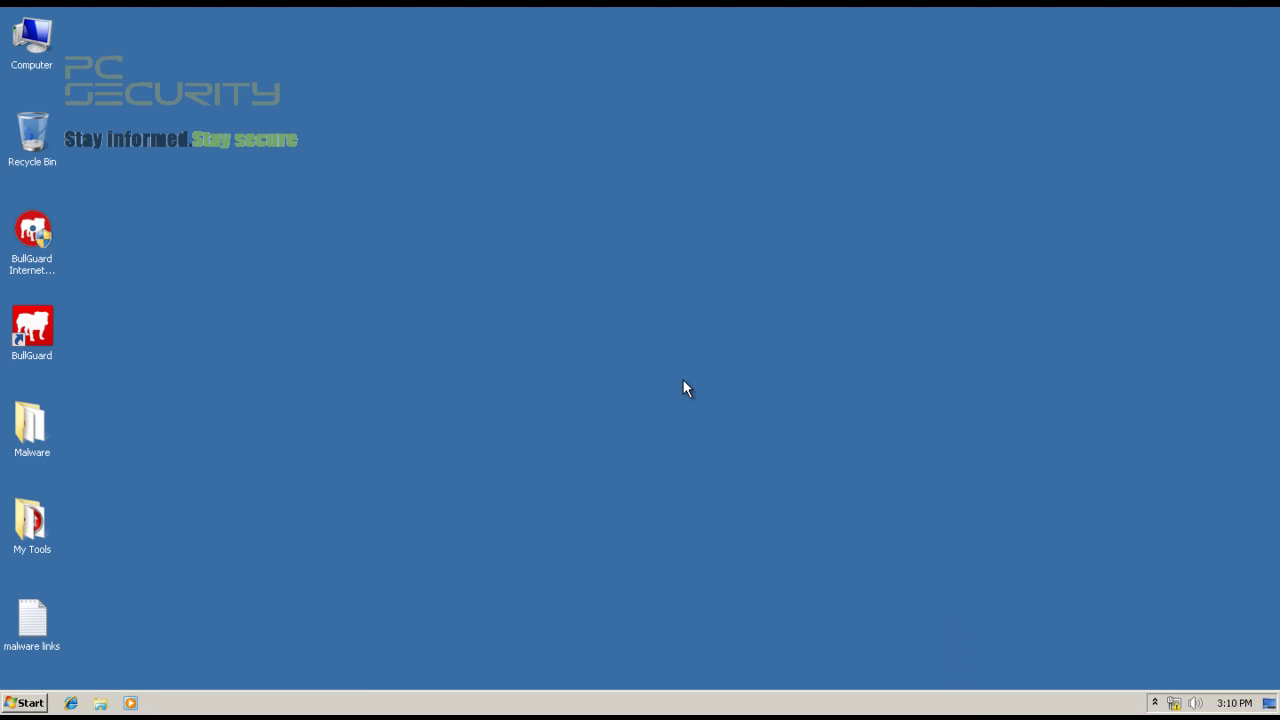
Step: Open the Malware folder from the desktop to check whether it is accessible, and close it
key(m)
key(Return)
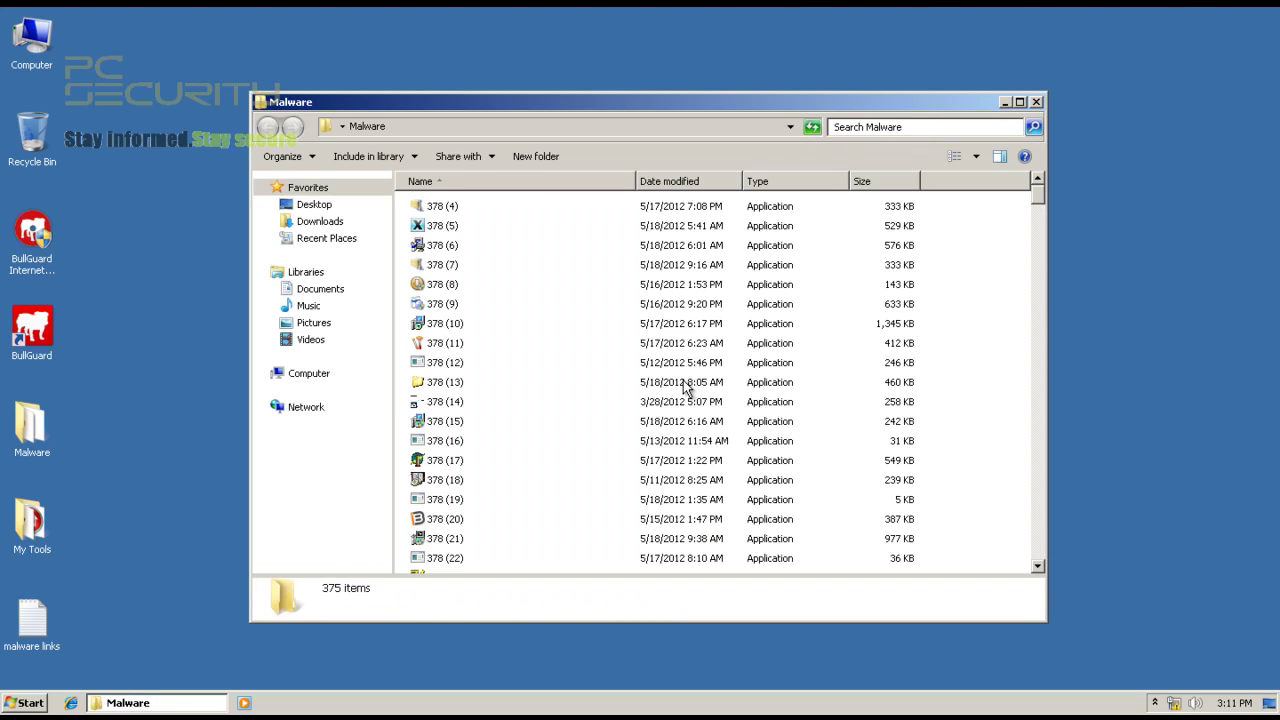
key(alt+F4)
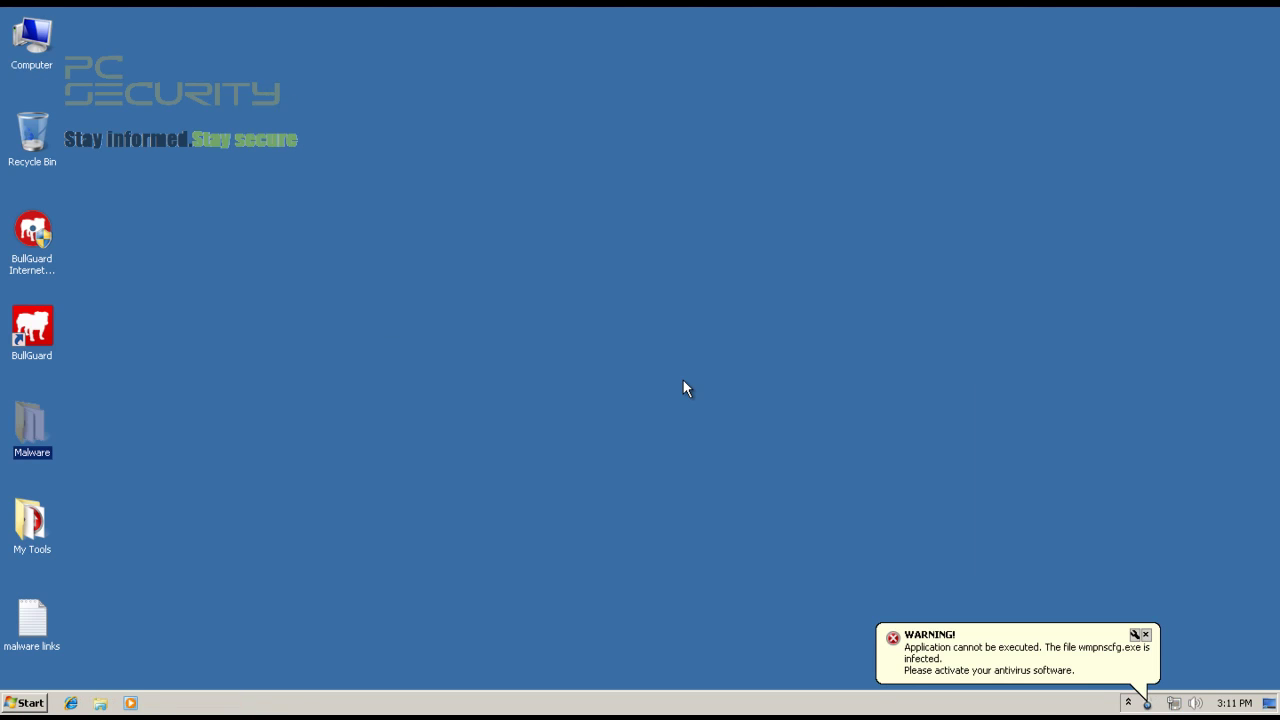
Step: Switch from the virtual machine to the host system and open its Calculator
key(super)
key(super)
key(super)
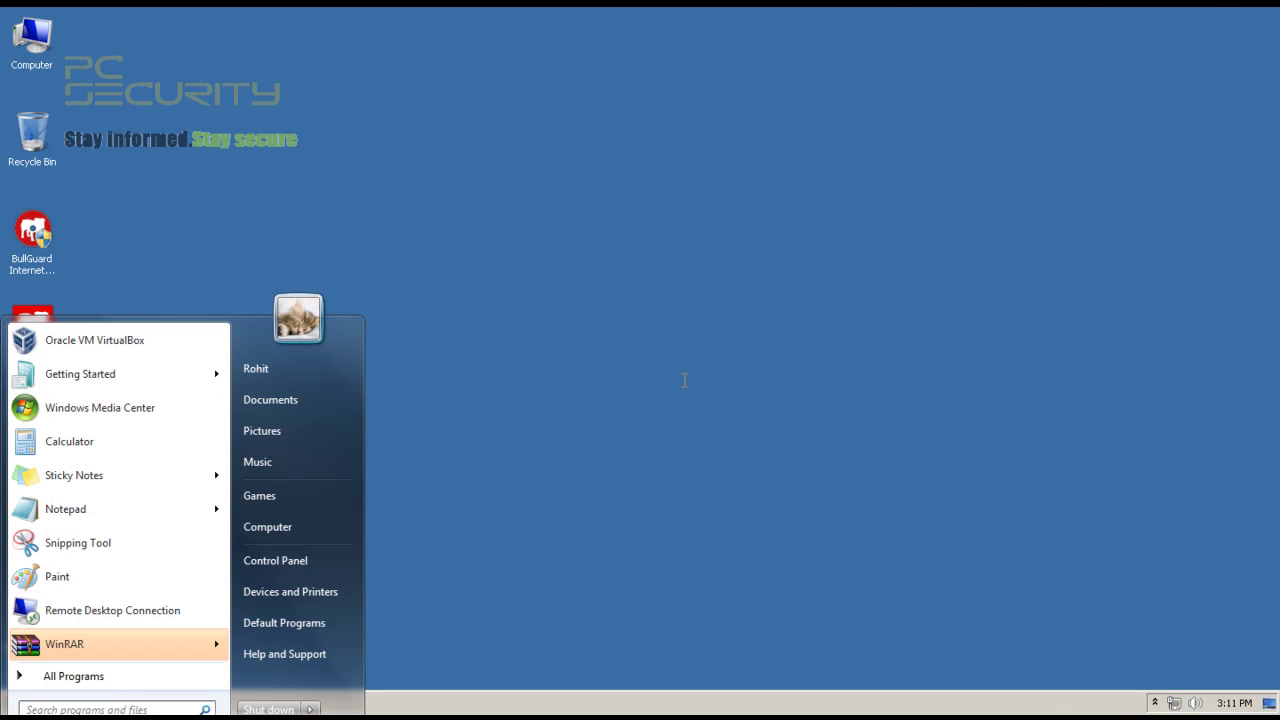
key(Down)
key(Down)
key(Down)
key(Down)
key(Return)
key(ctrl+m)
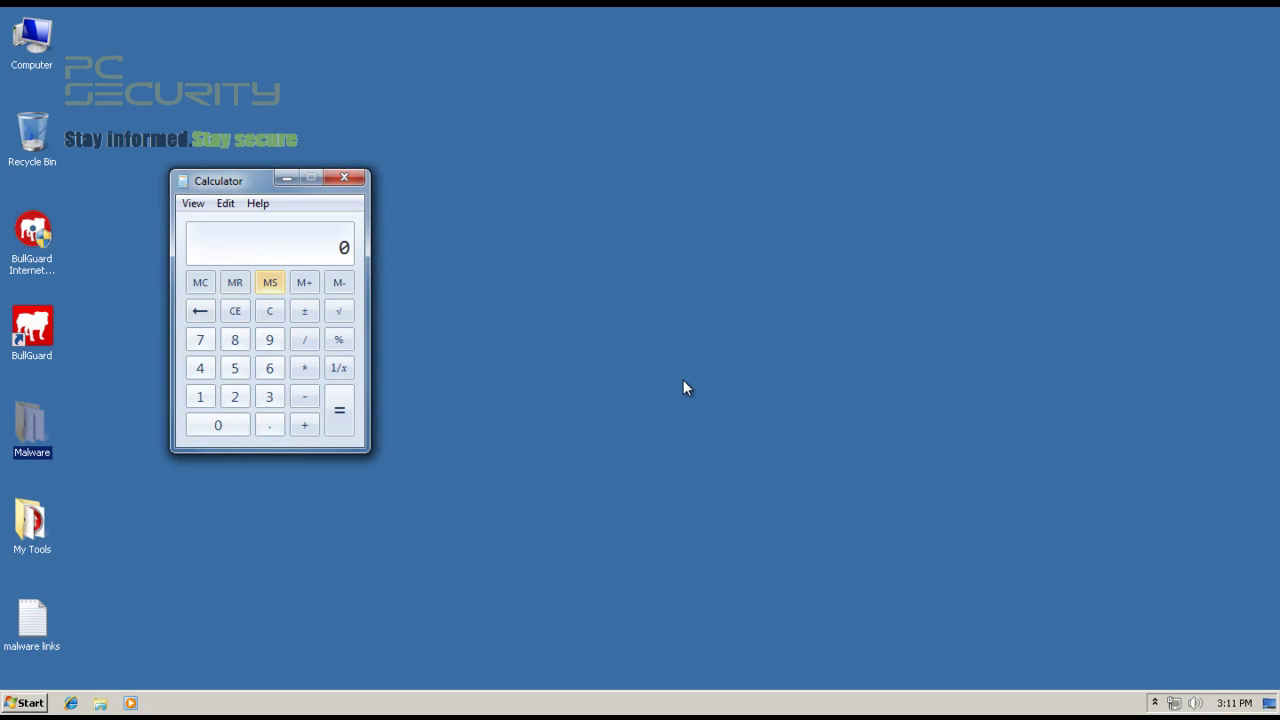
Step: Subtract 102 from 378 in the Calculator
text(3)
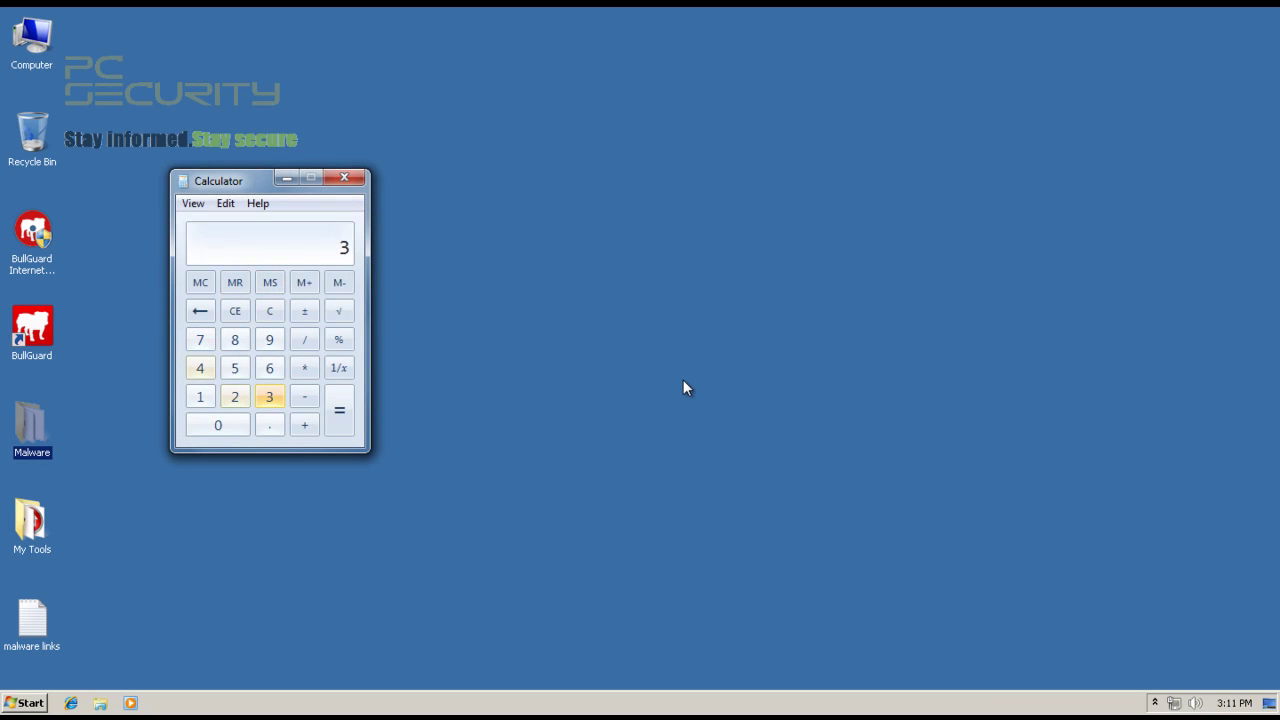
text(78 )
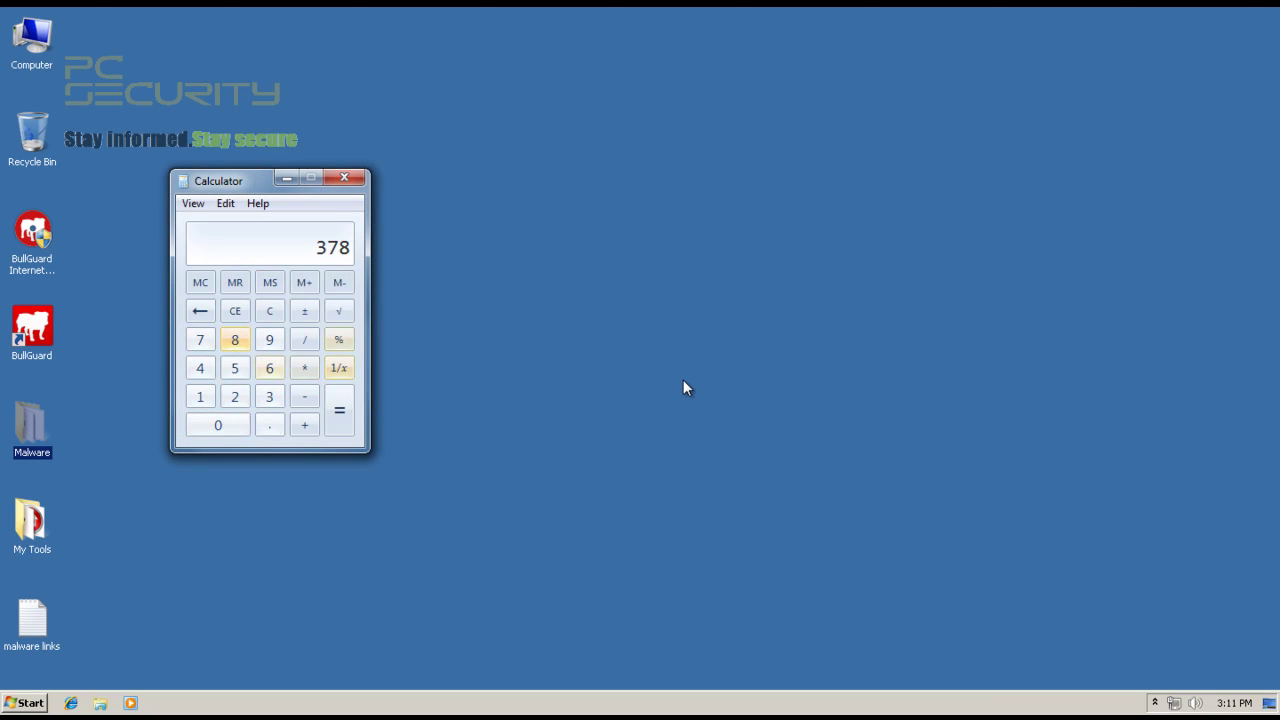
text(- 1)
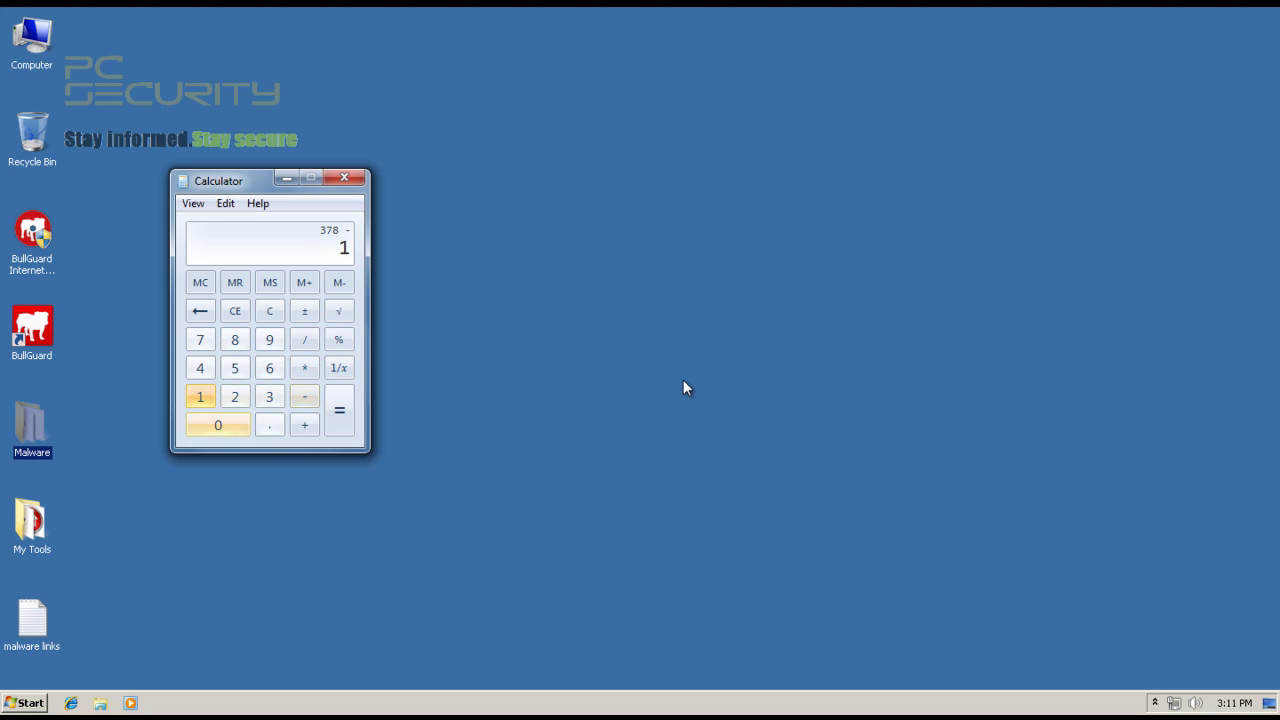
text(02)
key(Return)
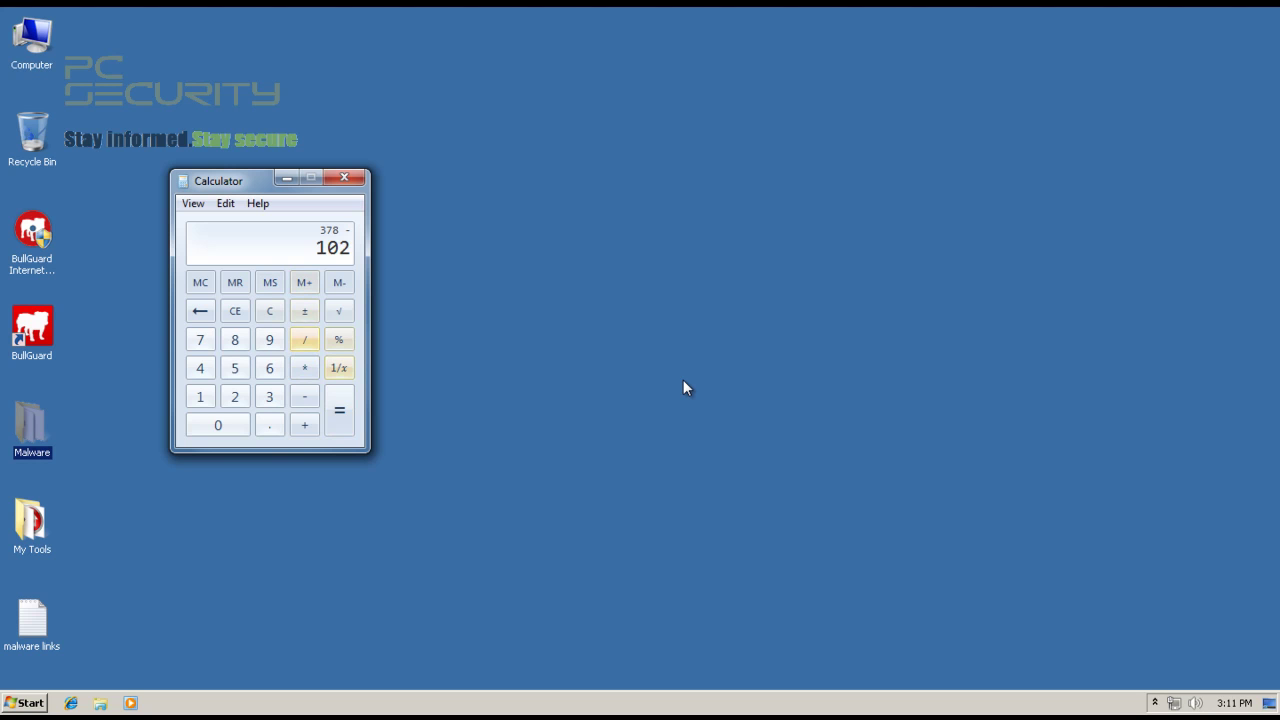
key(Return)
Step: Divide the result of the subtraction by 378 and close the Calculator
key(slash)
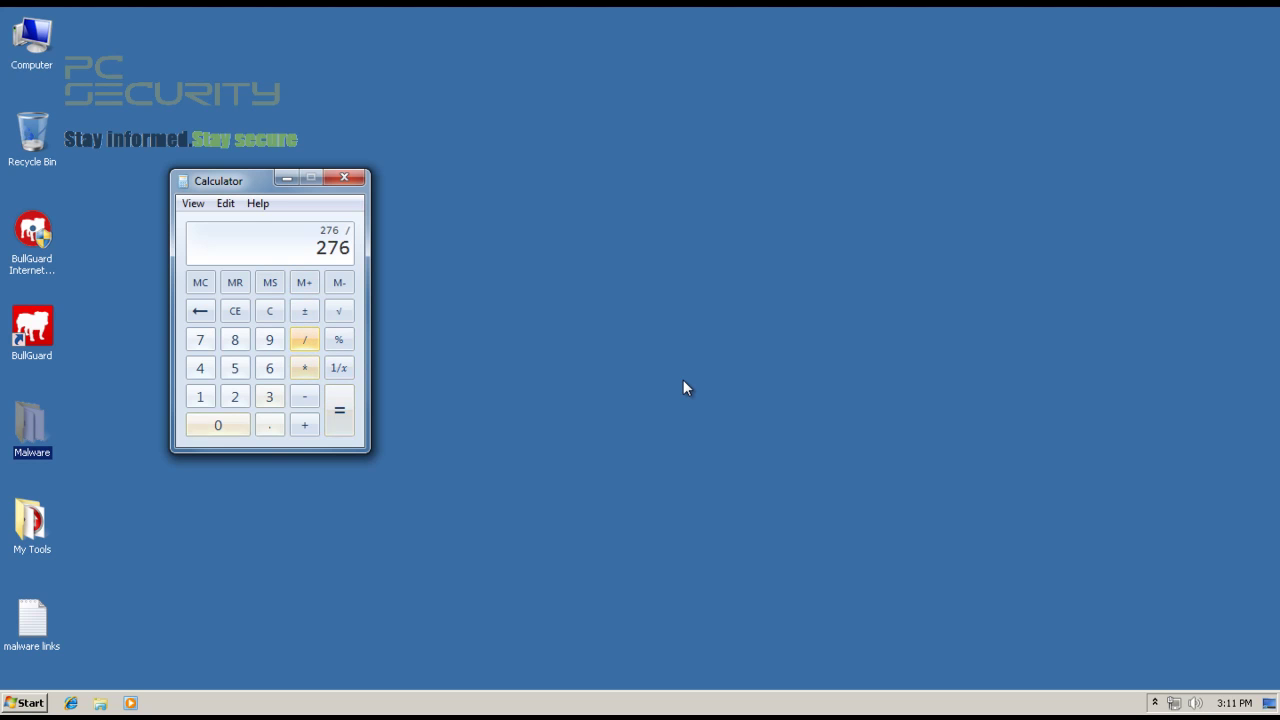
text(3)
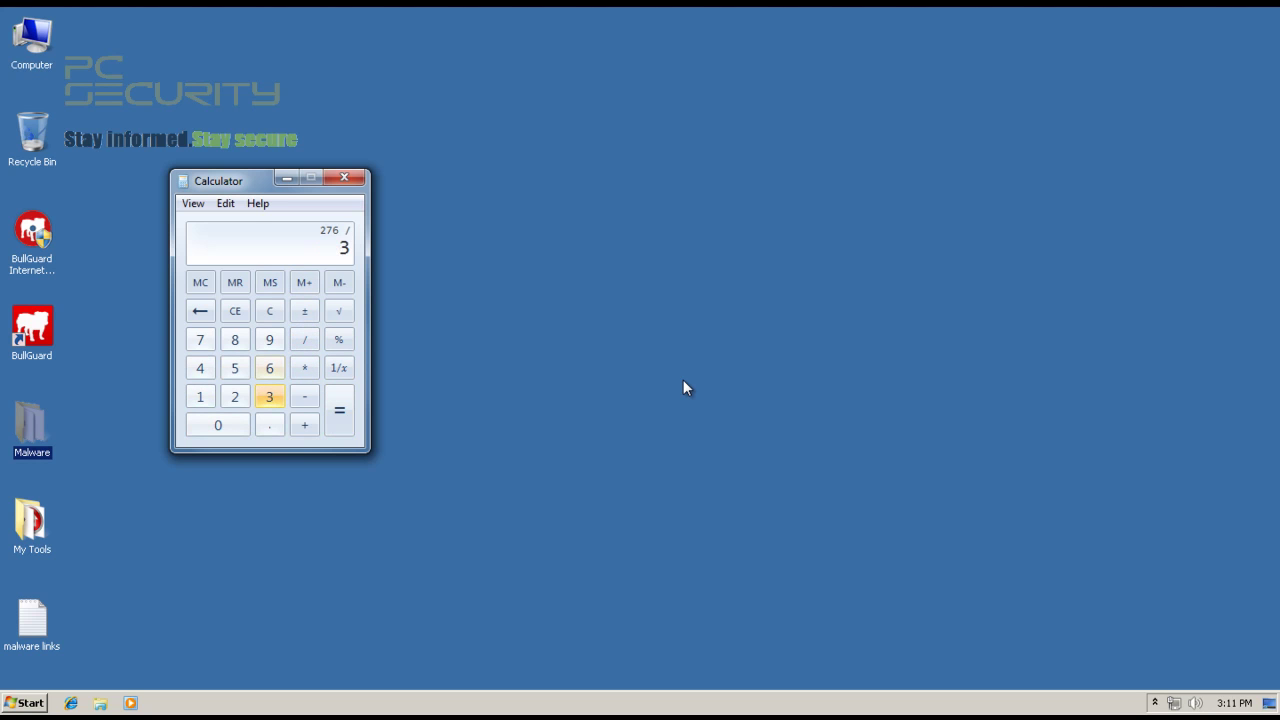
text(78)
key(Return)
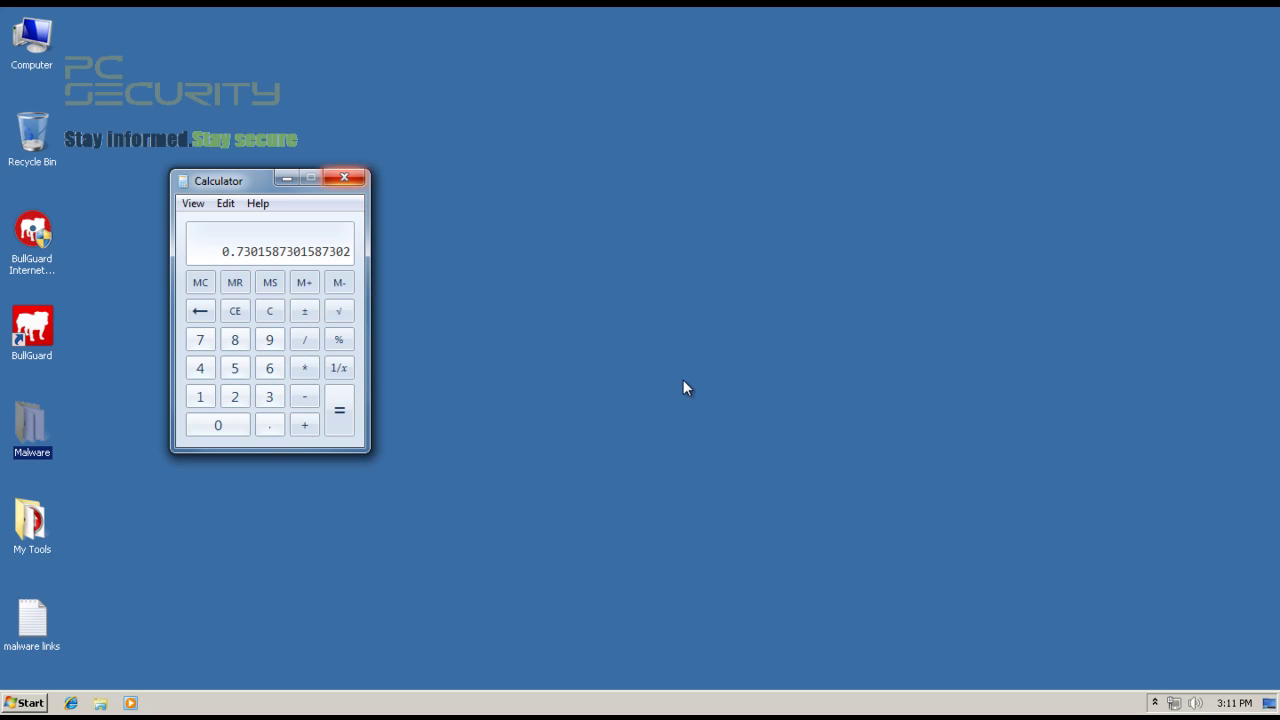
key(alt+F4)
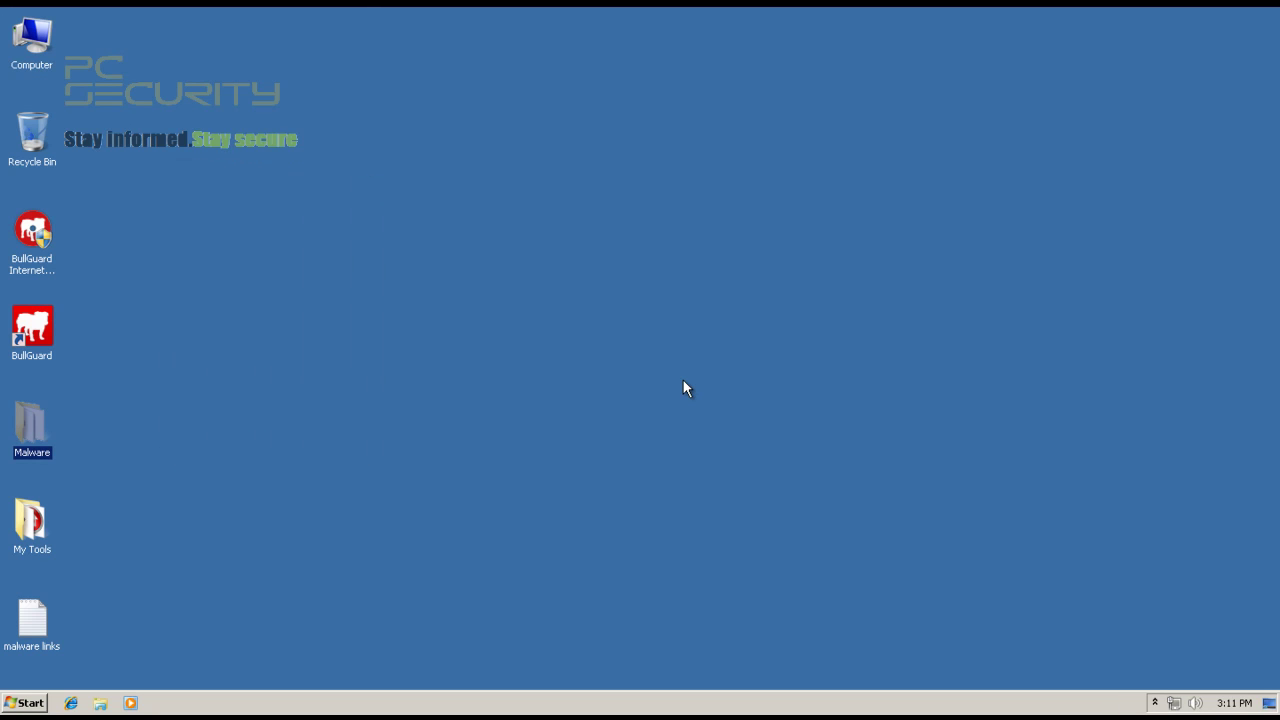
Step: Show the hidden system tray icons, check which program the first one belongs to, and hide them again
key(super+b)
key(Return)
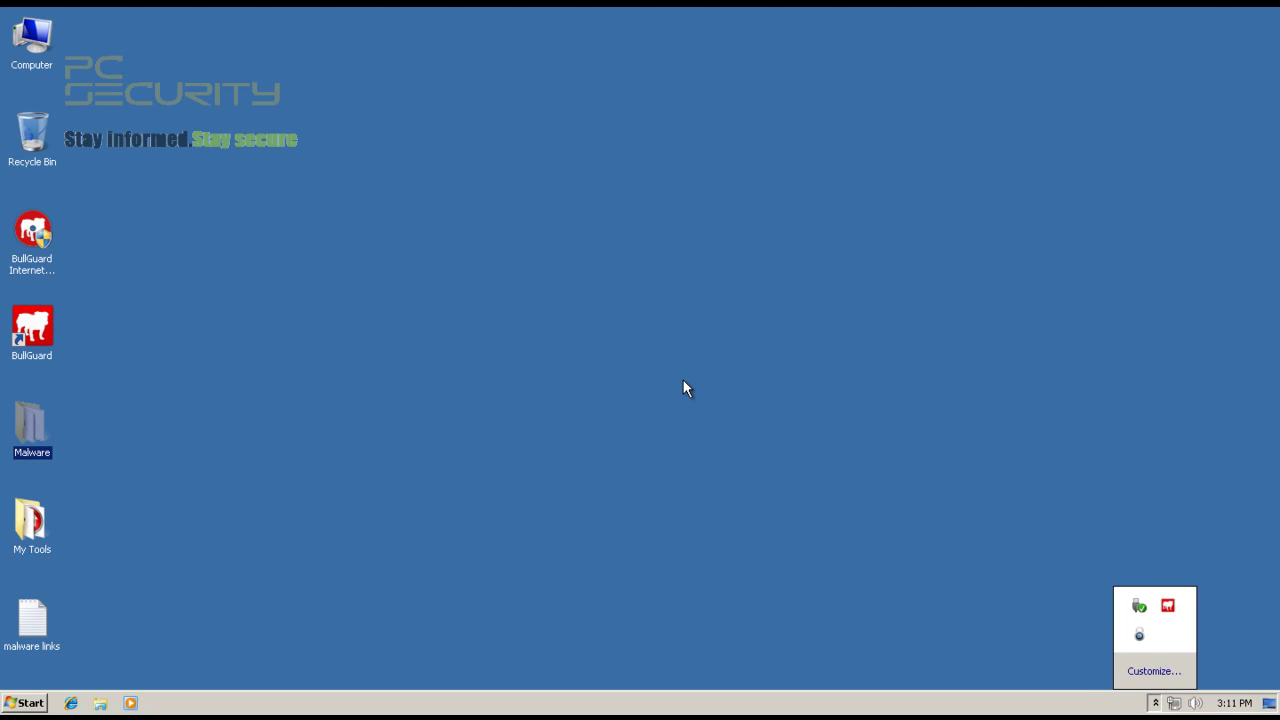
key(Tab)
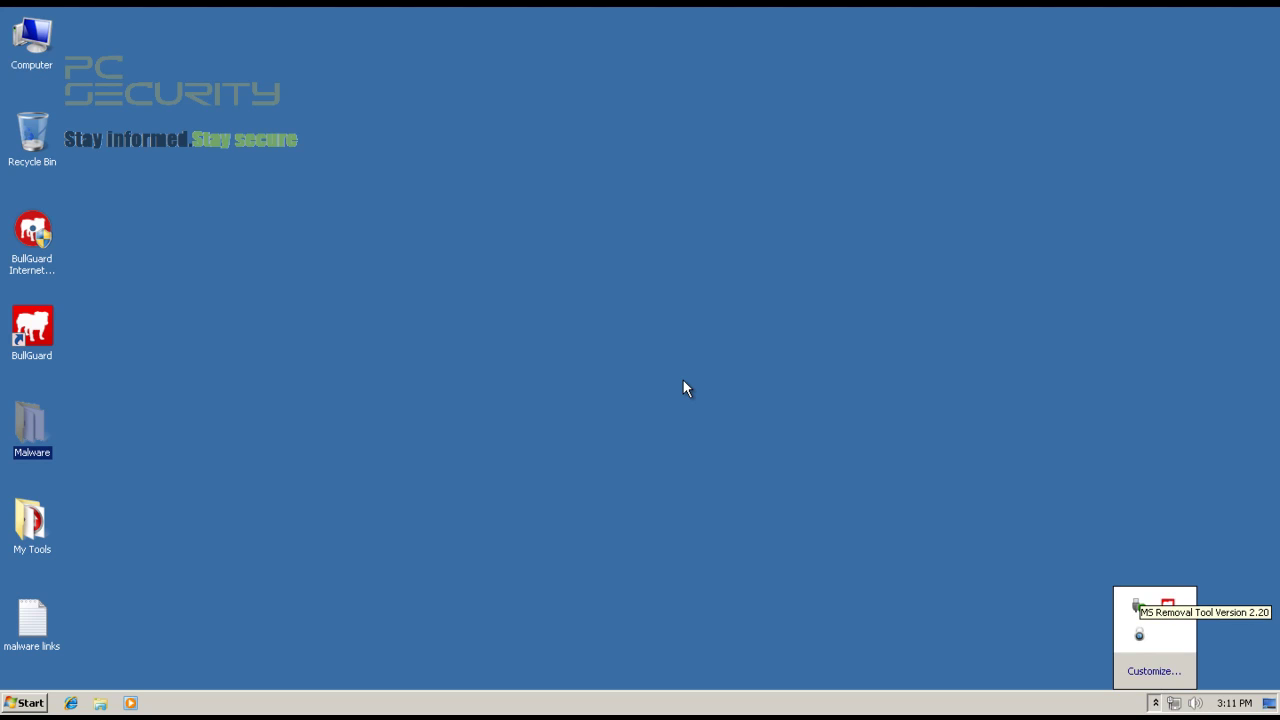
key(Escape)
Step: Open the My Tools folder from the desktop and try to run NPE
key(Down)
key(Return)
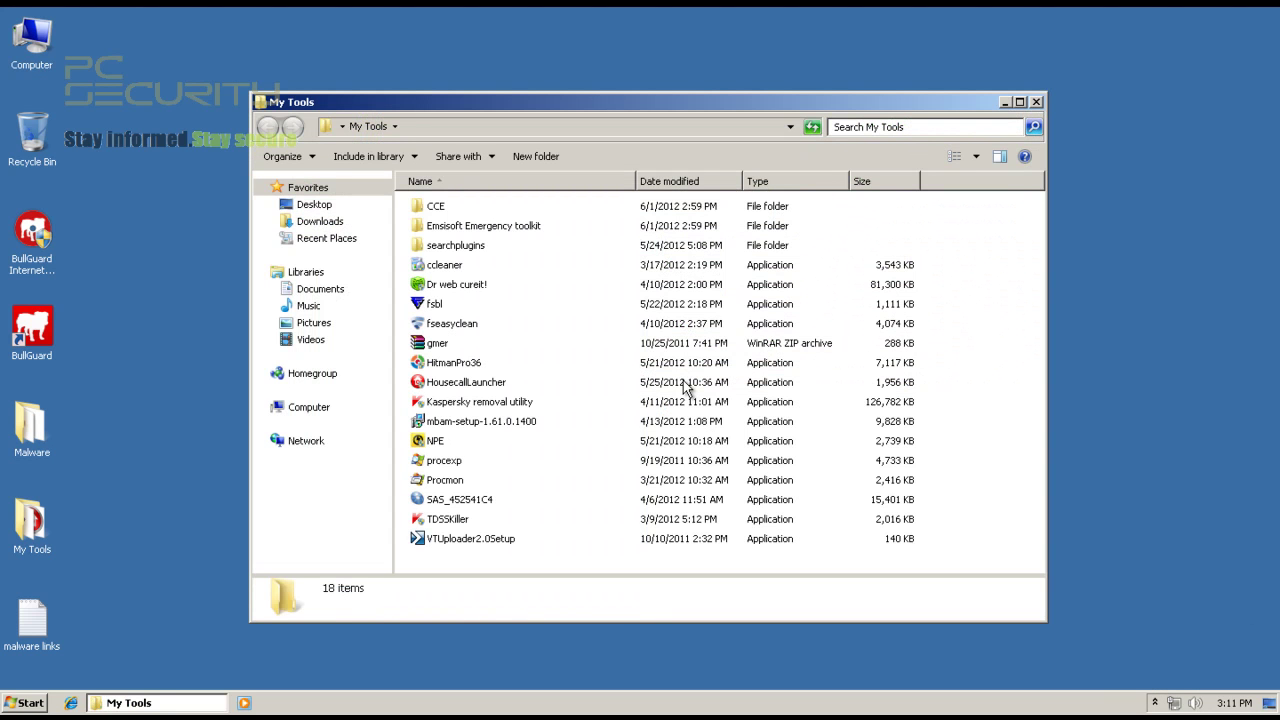
key(n)
key(Return)
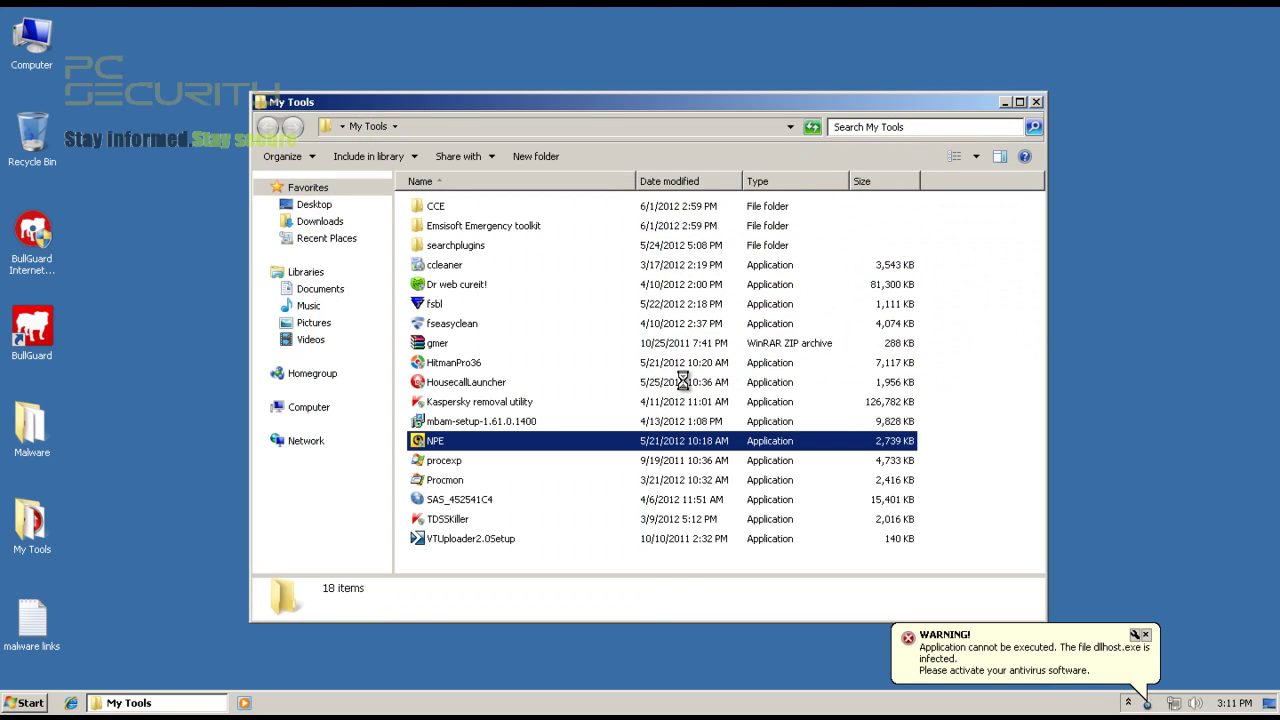
Step: Try to launch NPE again with elevated rights and allow it to make changes to the computer
key(shift+F10)
key(Down)
key(Down)
key(Return)
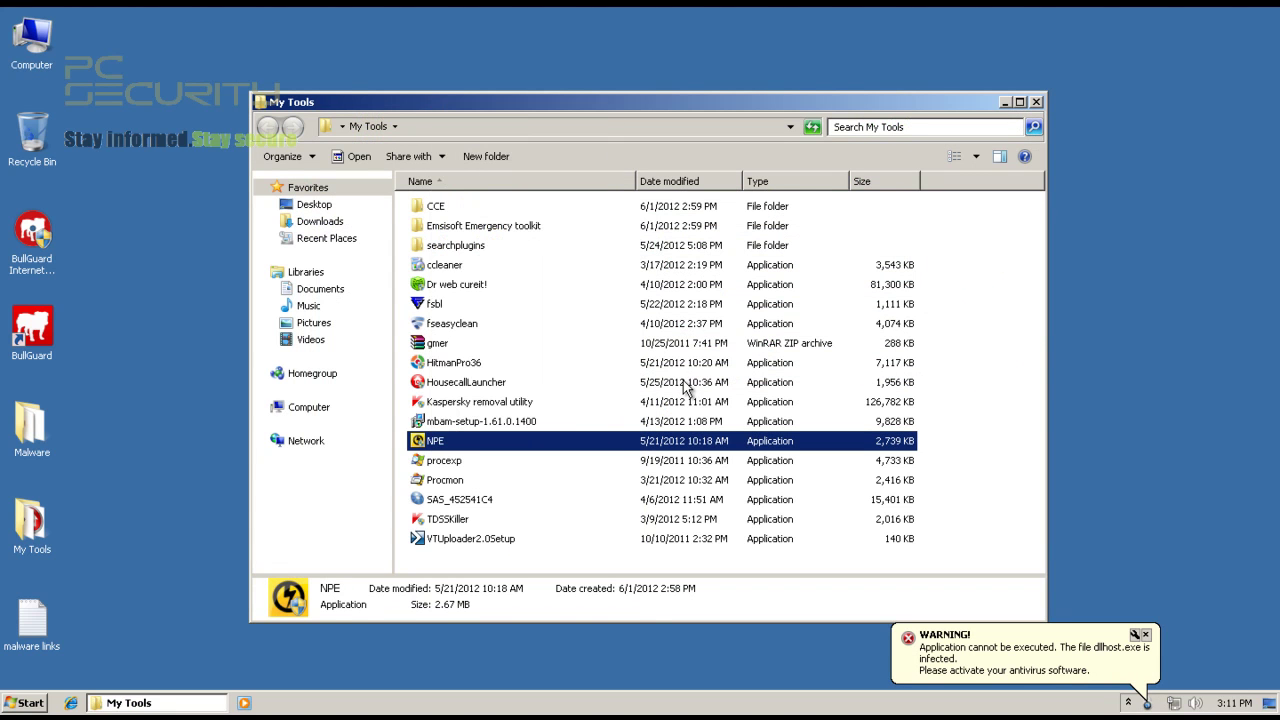
key(alt+y)
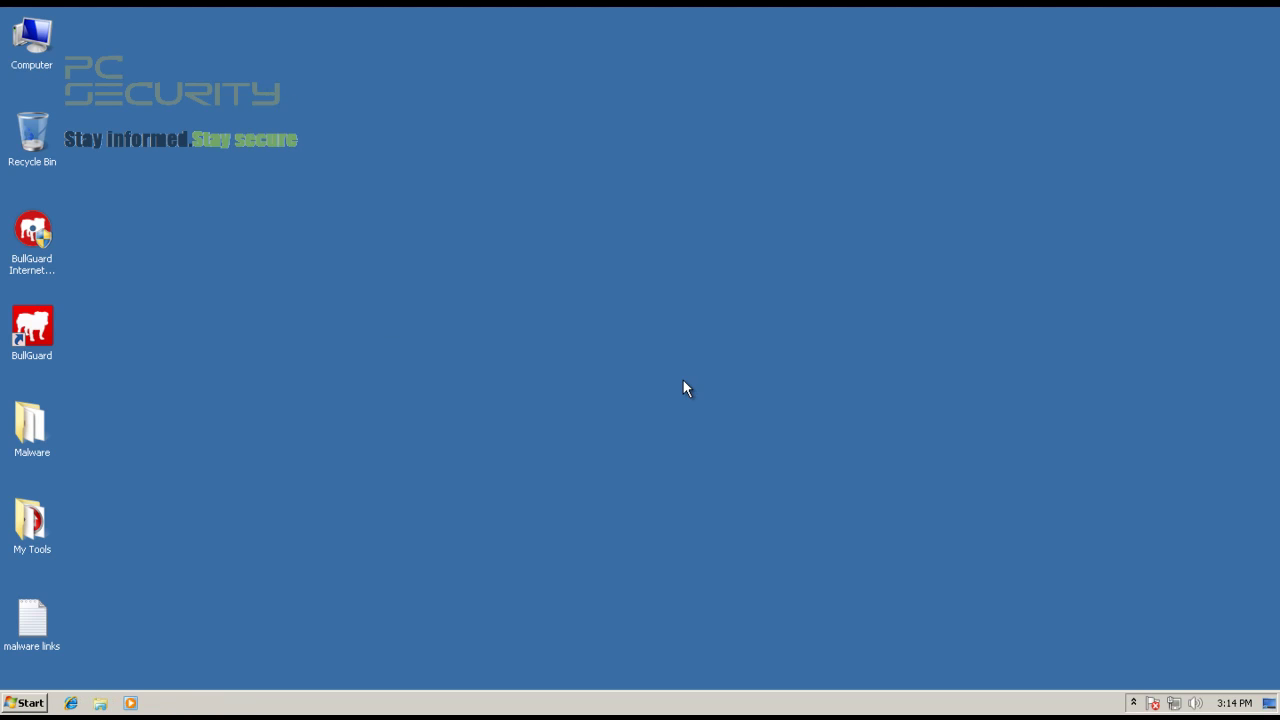
Step: Show the hidden system tray icons and try to open BullGuard from them
key(Return)
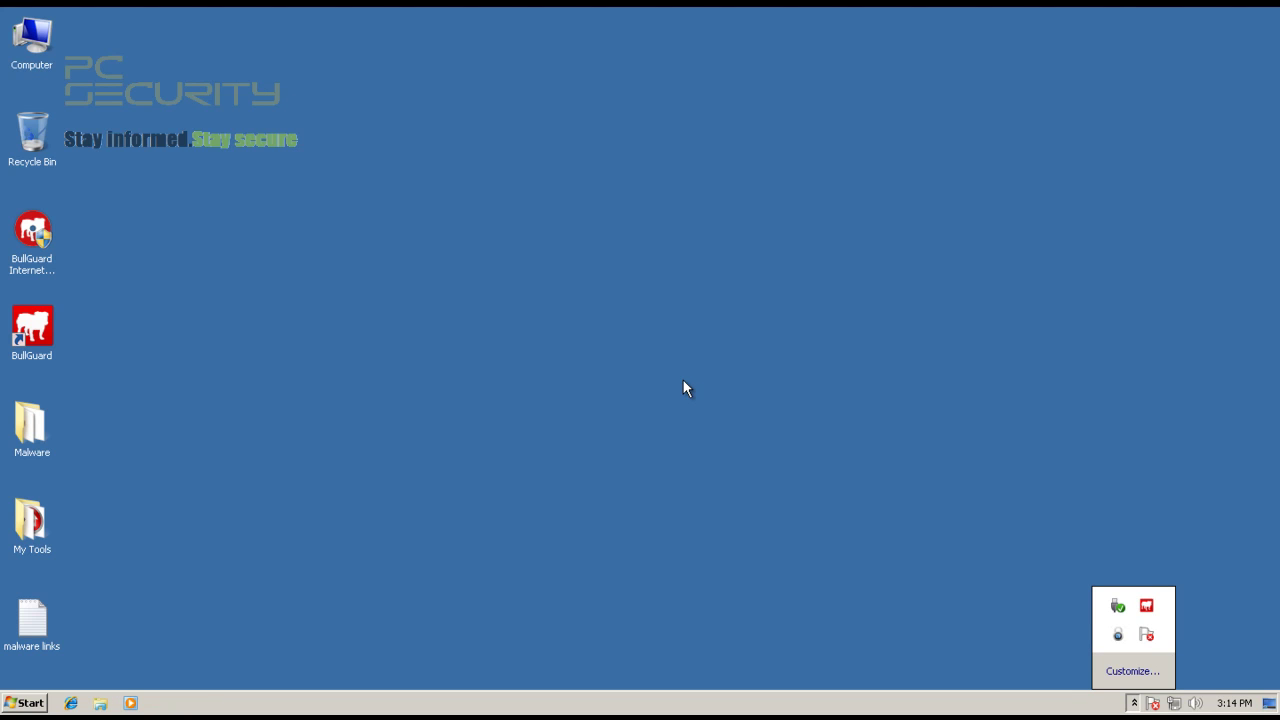
key(Right)
key(Return)
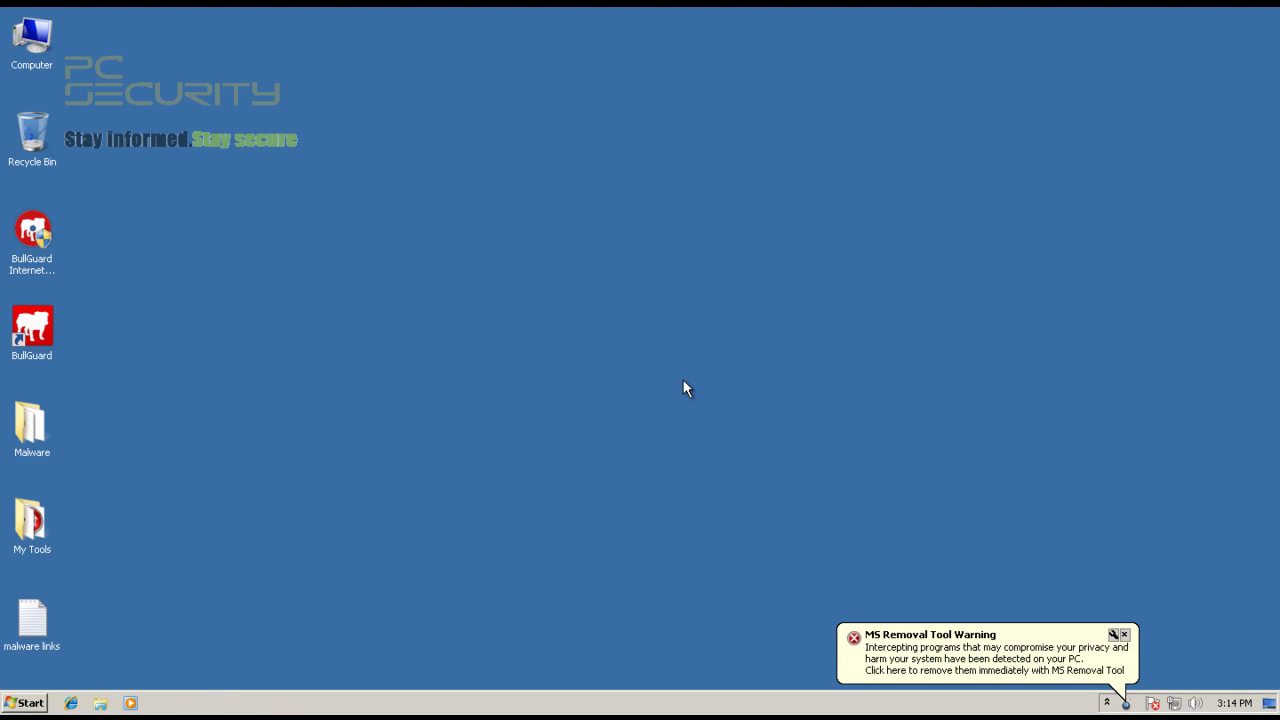
Step: Reopen the My Tools folder and try to run Norton Power Eraser (NPE) once more
key(Return)
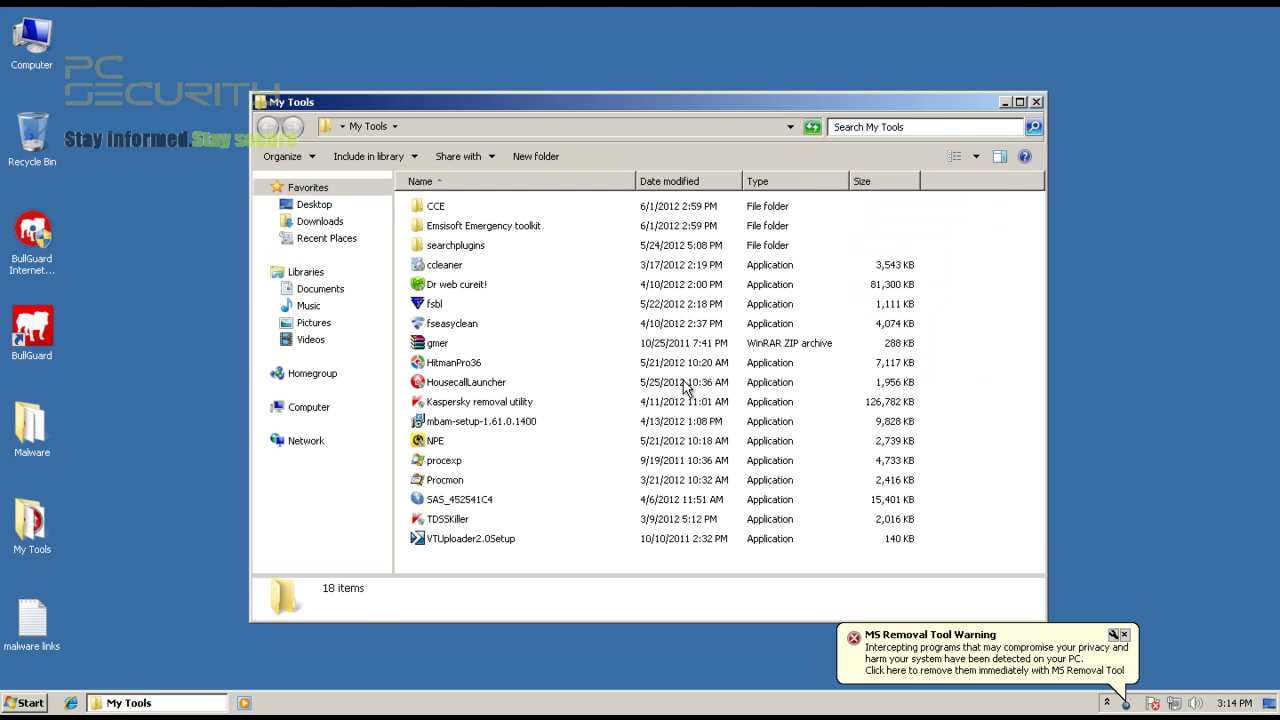
key(n)
key(Return)
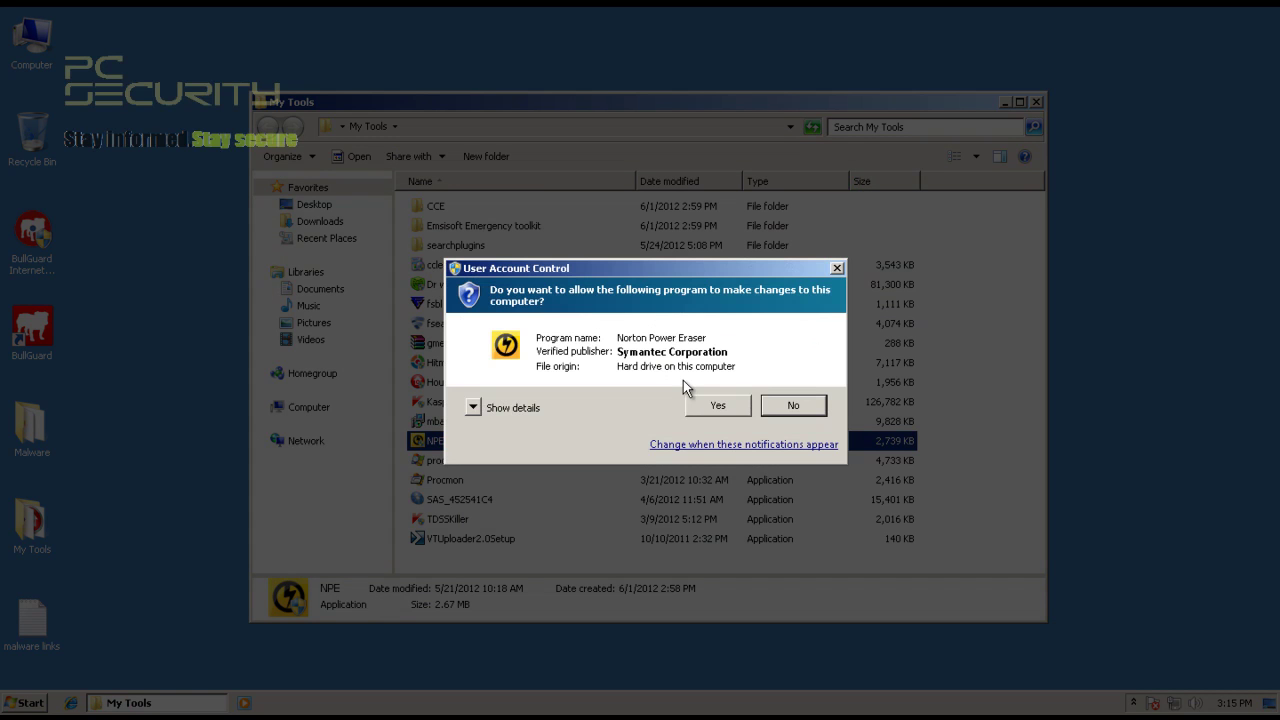
Step: Try to run HitmanPro36 from the My Tools folder
key(h)
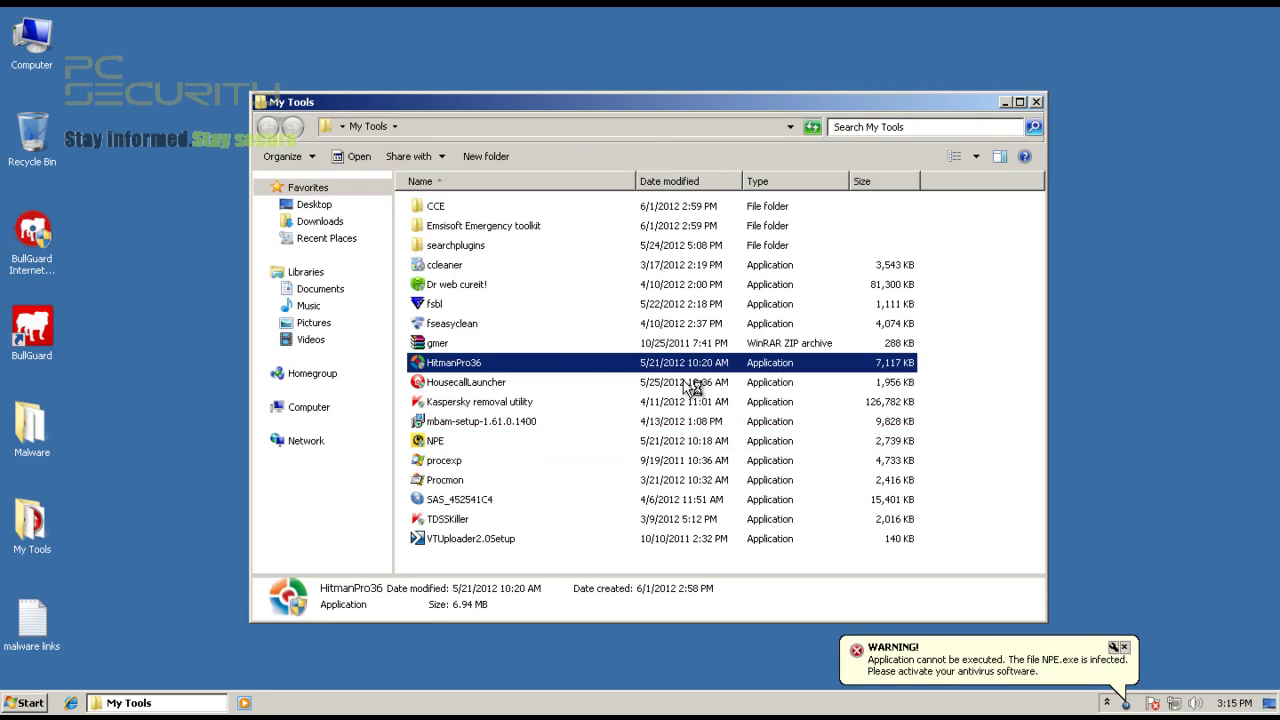
key(Return)
key(Return)
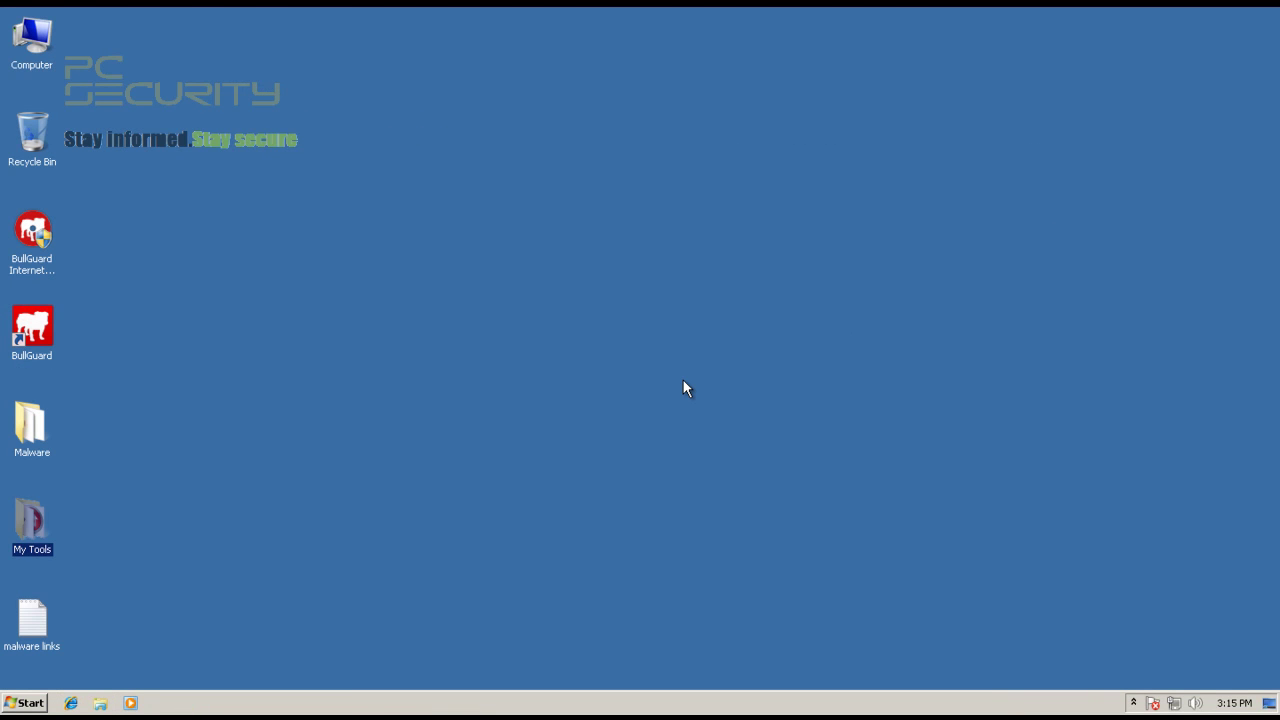
Step: Try to start Task Manager and check which programs remain among the hidden system tray icons
right_click(356, 695)
click(434, 645)
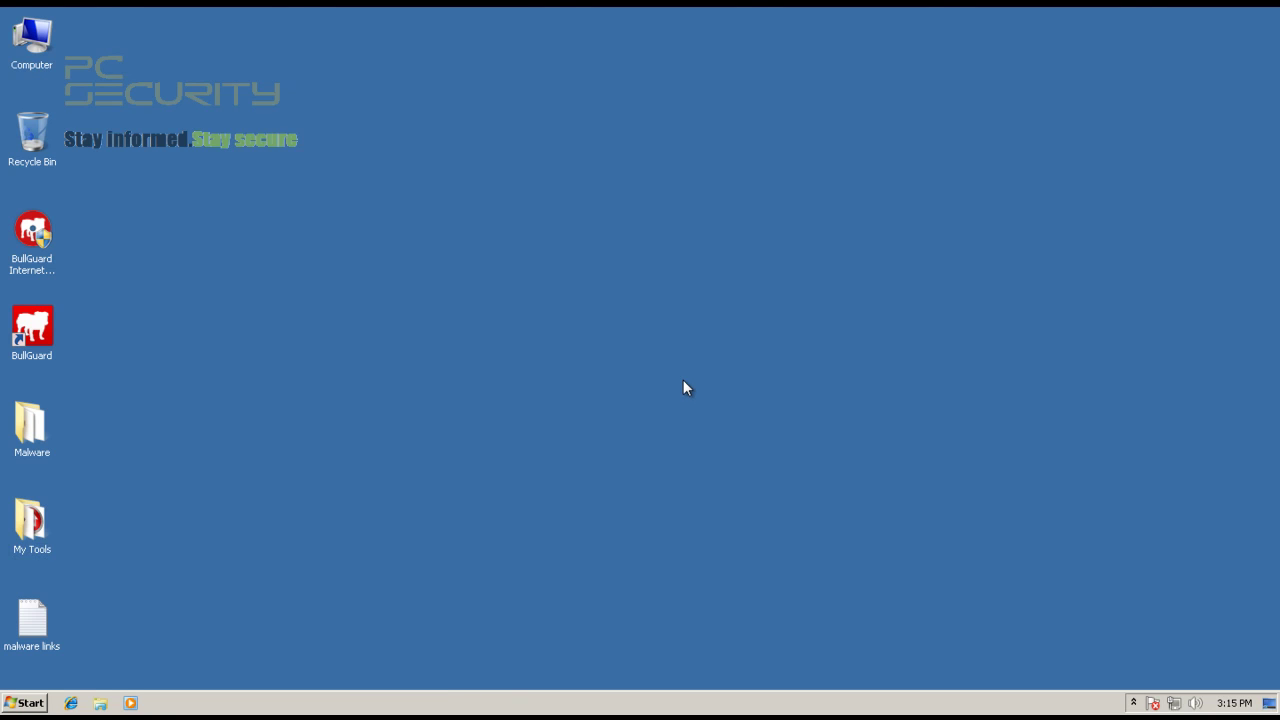
click(1133, 702)
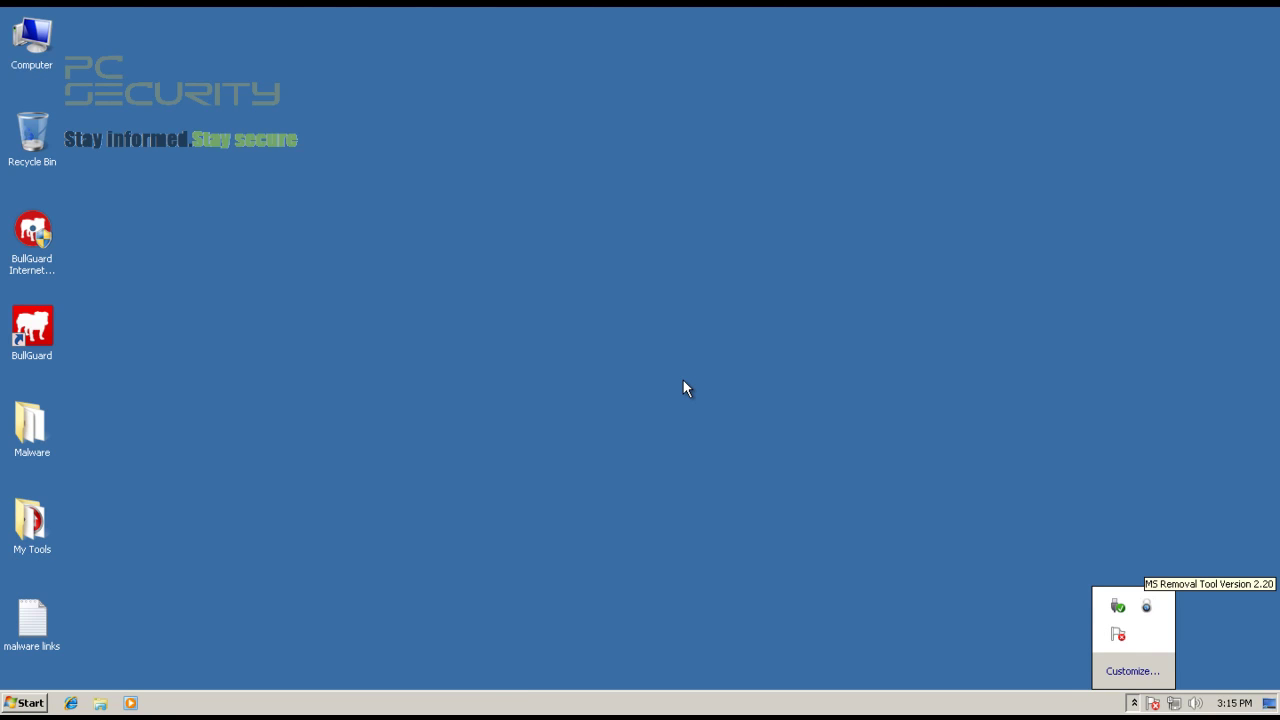
key(Return)
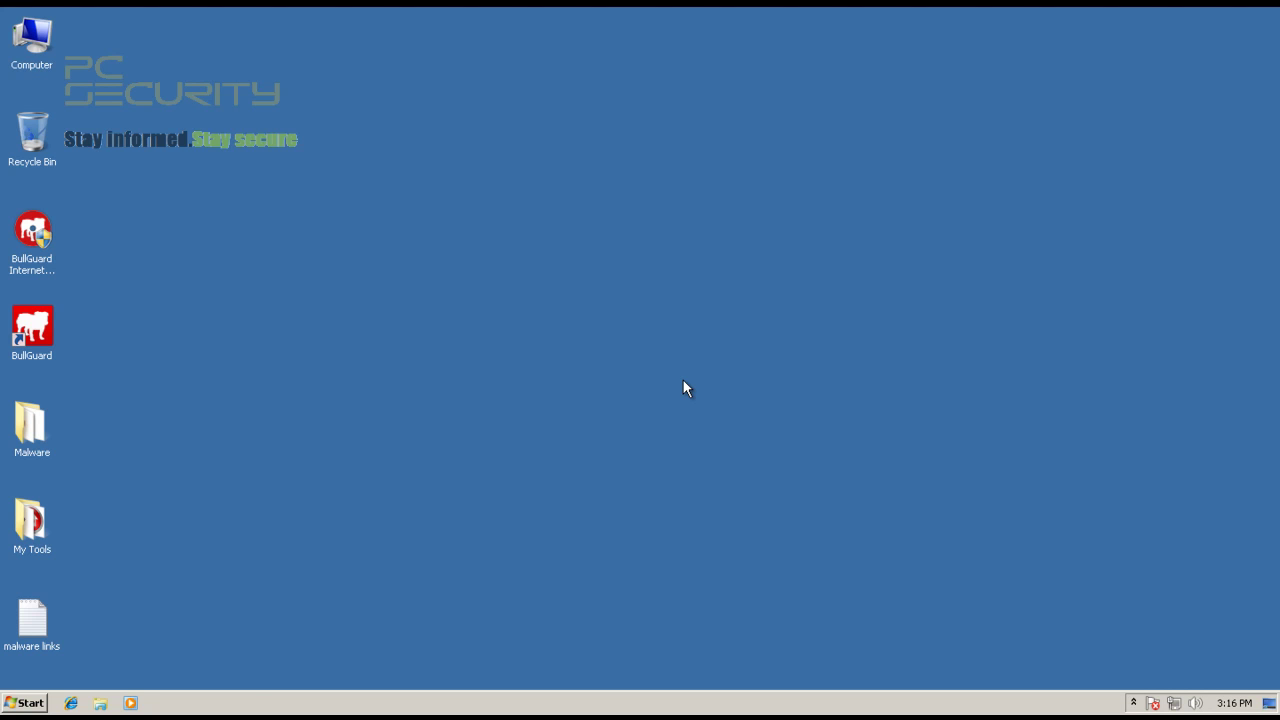
key(b)
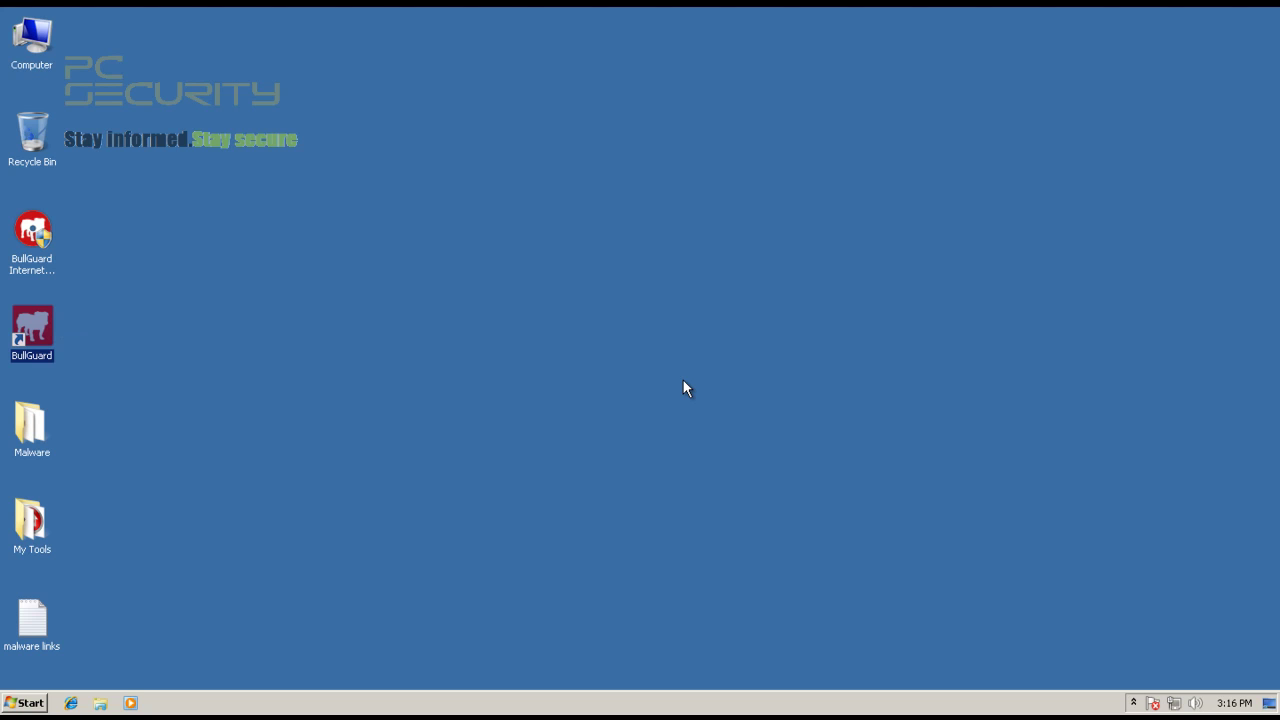
click(685, 388)
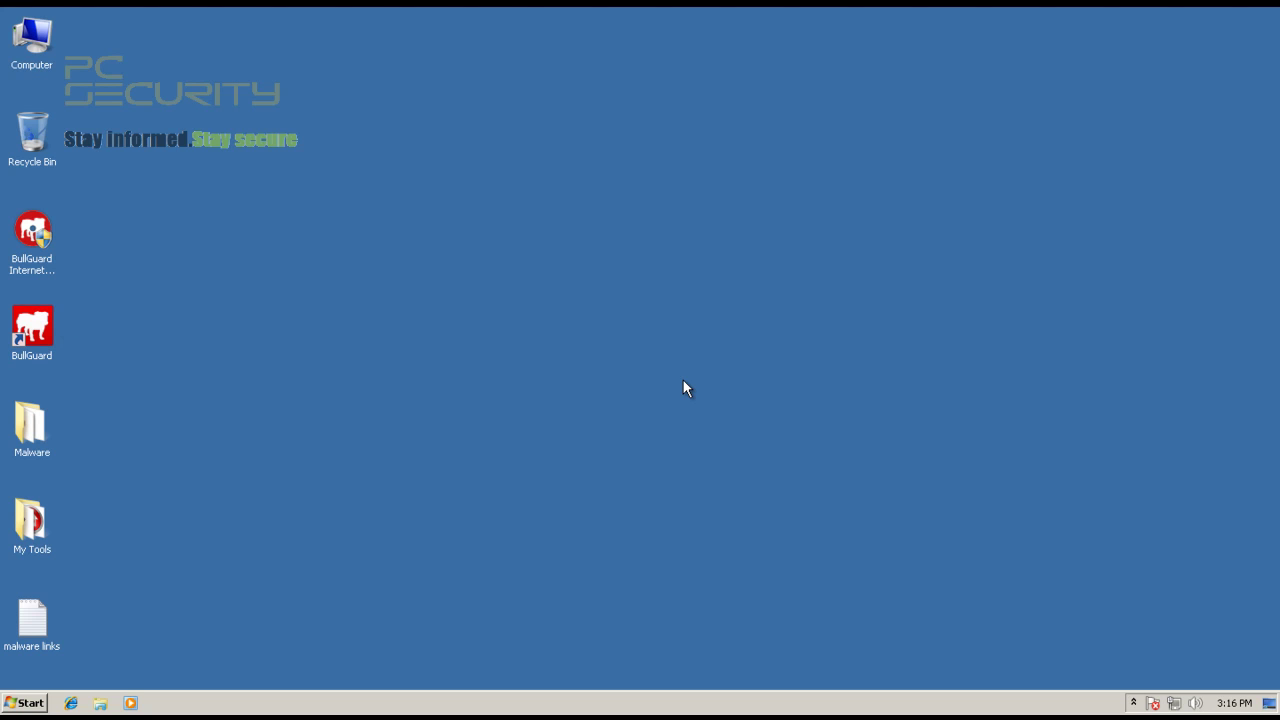
key(space)
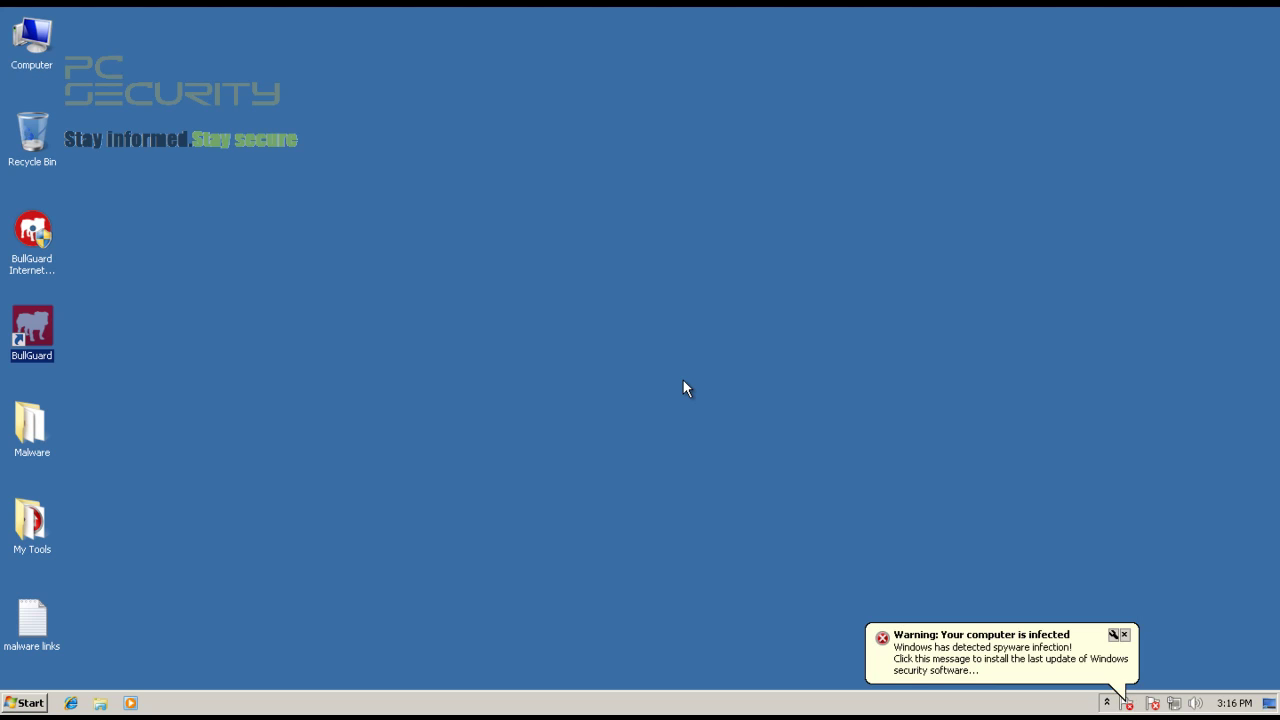
click(684, 381)
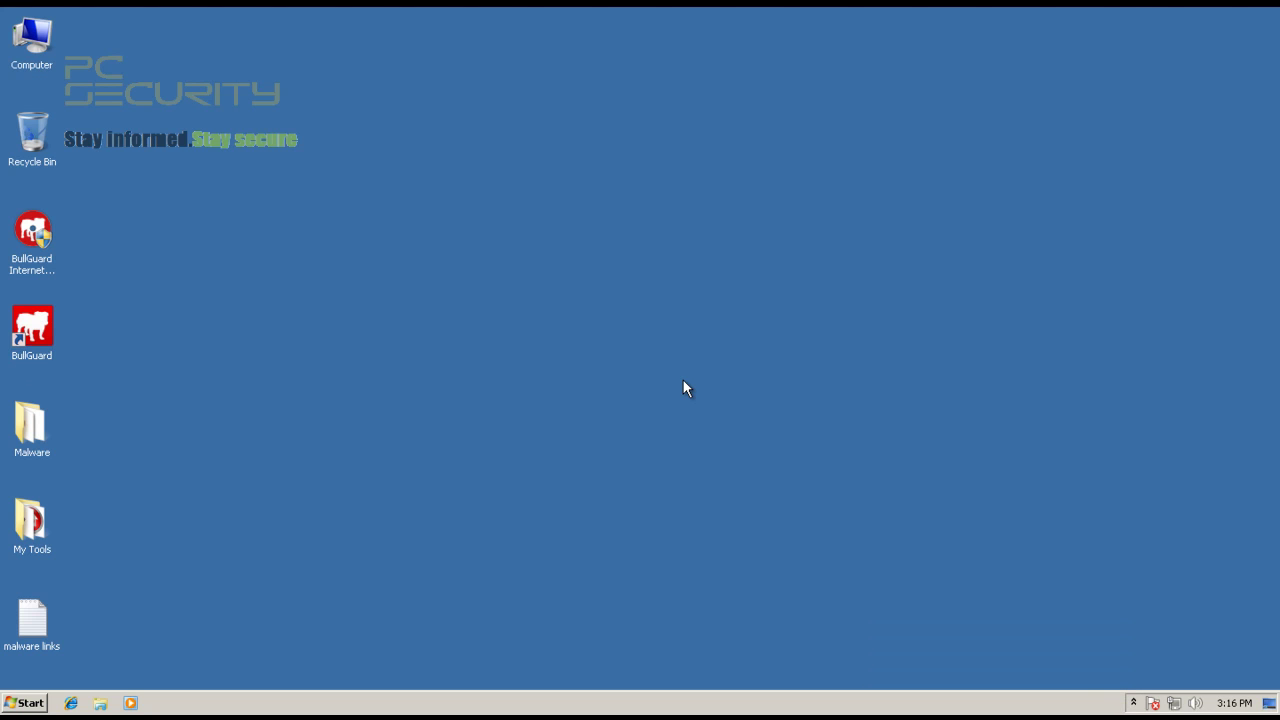
key(space)
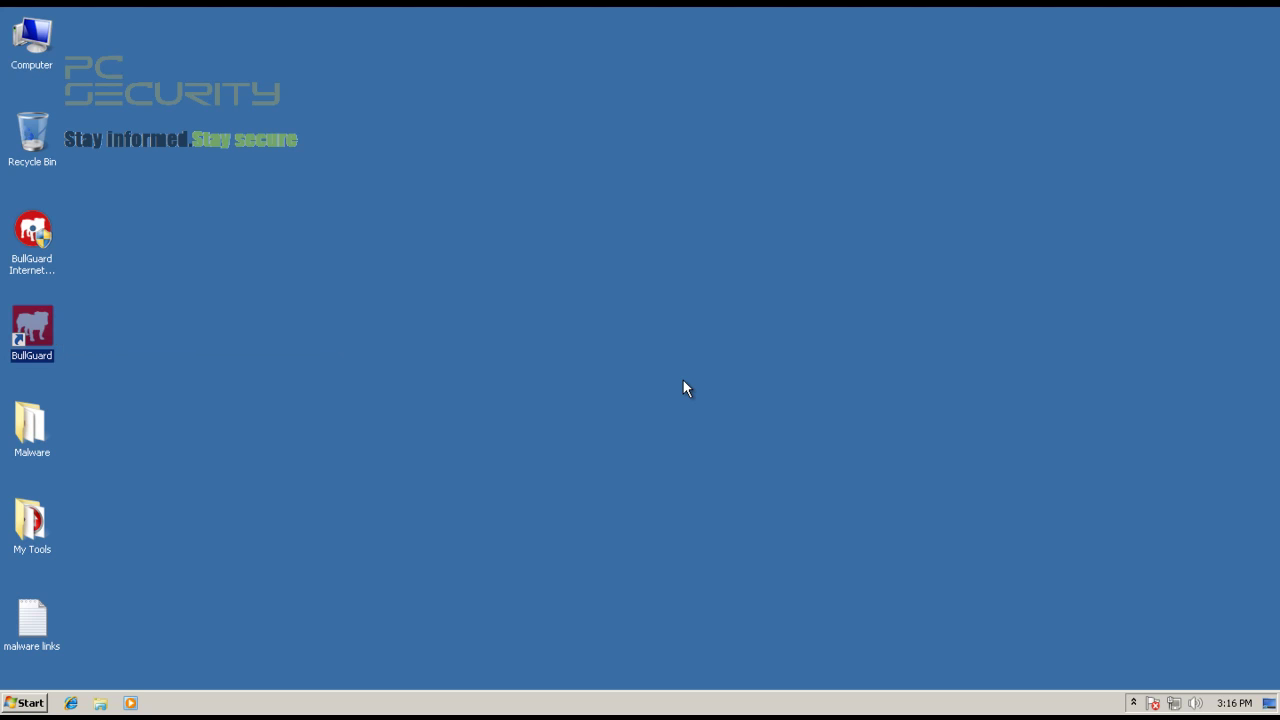
Step: Open MS Removal Tool from the hidden system tray icons, view its System Scan window and close it, twice
key(super+b)
key(Return)
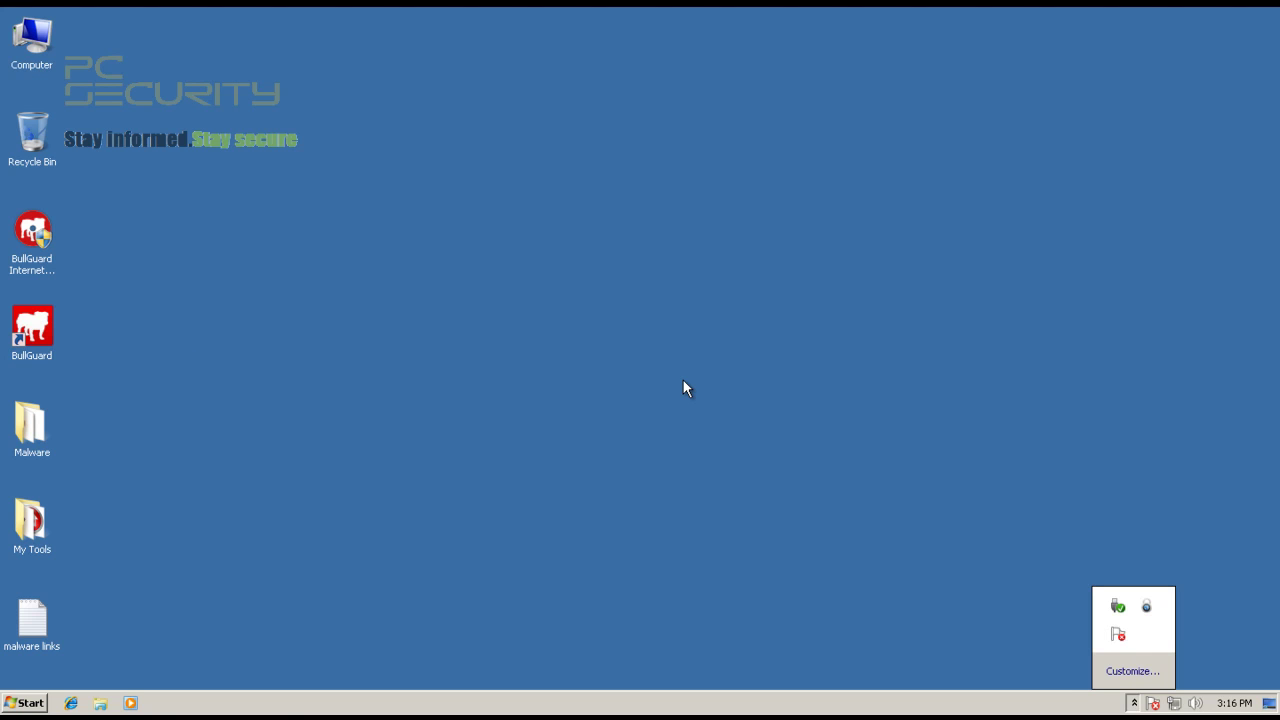
key(Right)
key(Return)
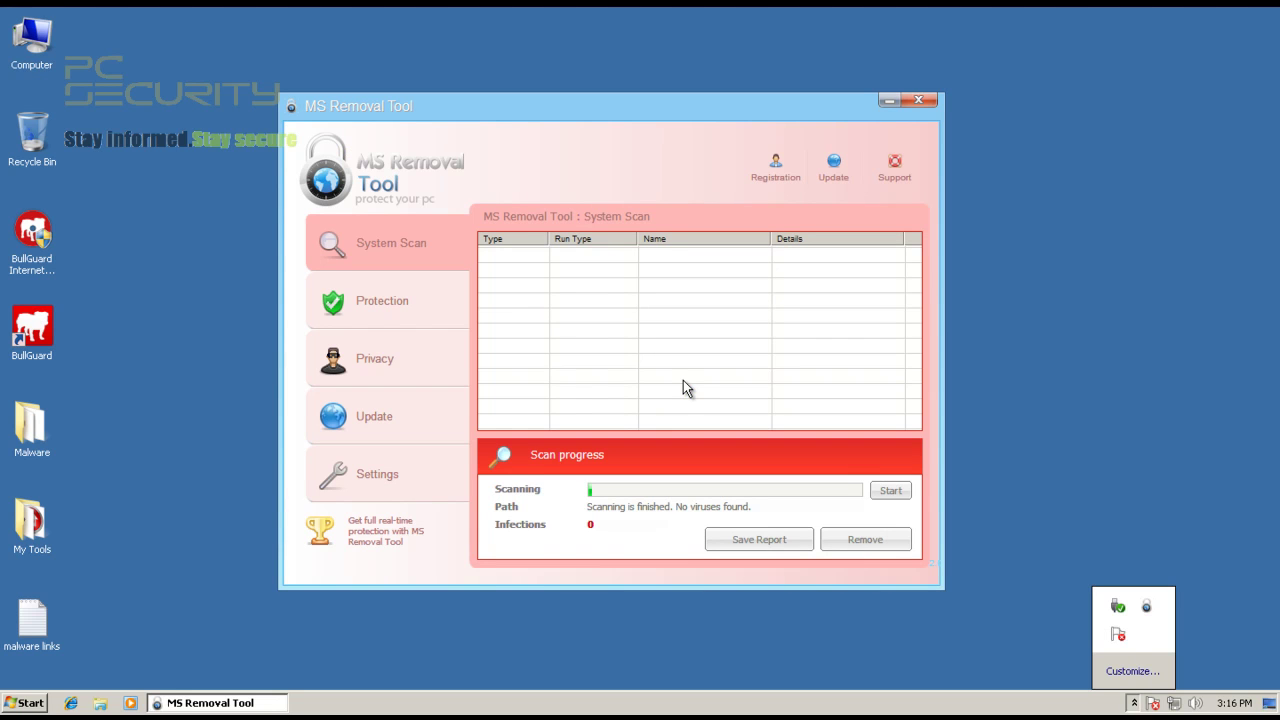
click(683, 380)
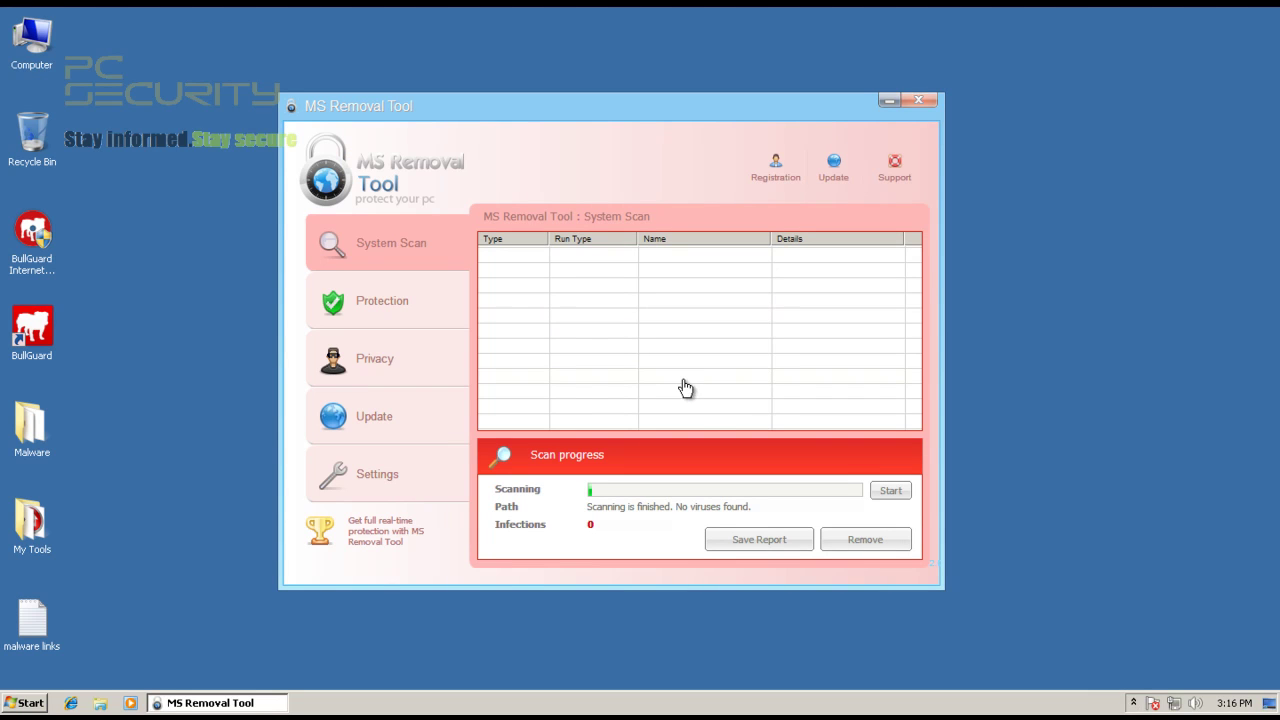
key(alt+F4)
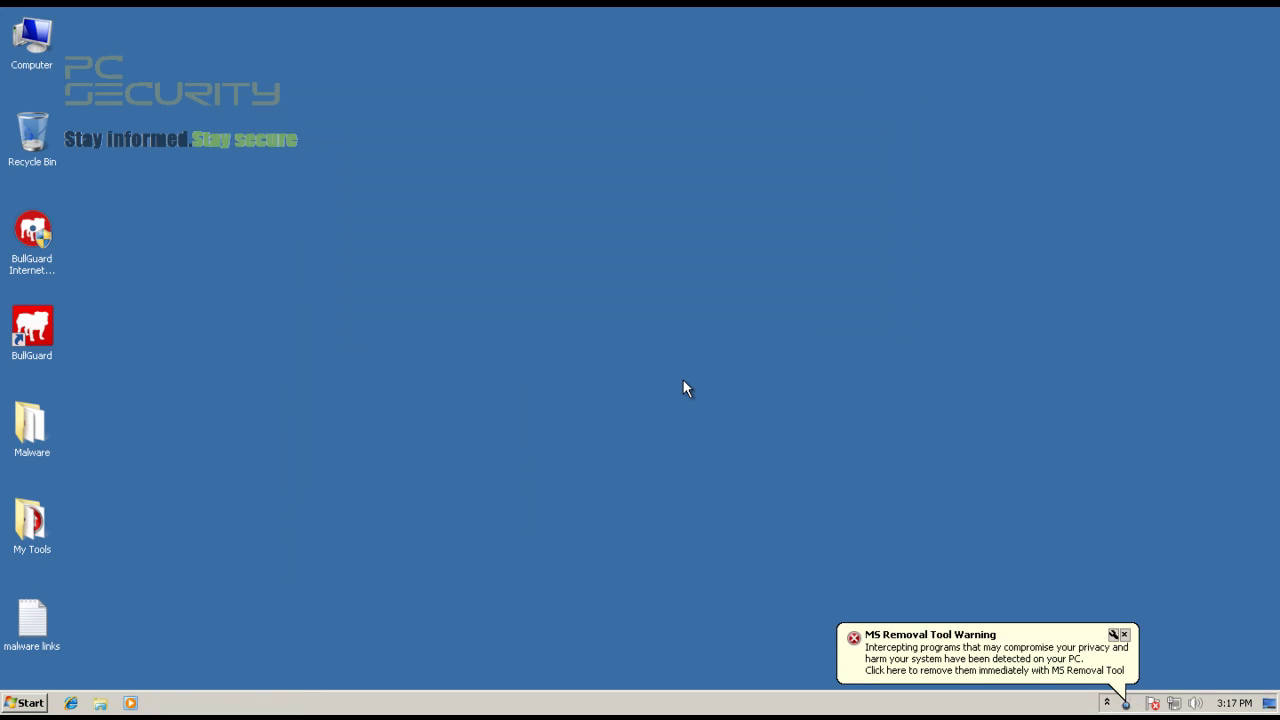
key(super+b)
key(Return)
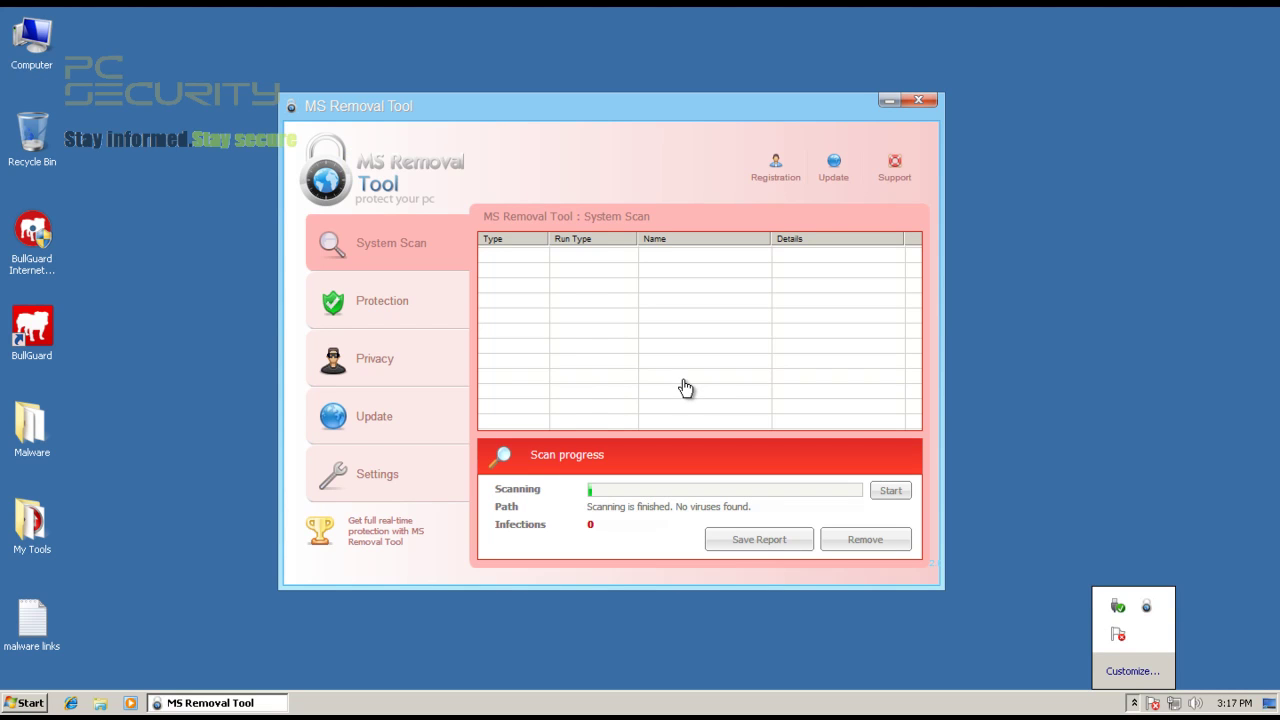
key(alt+F4)
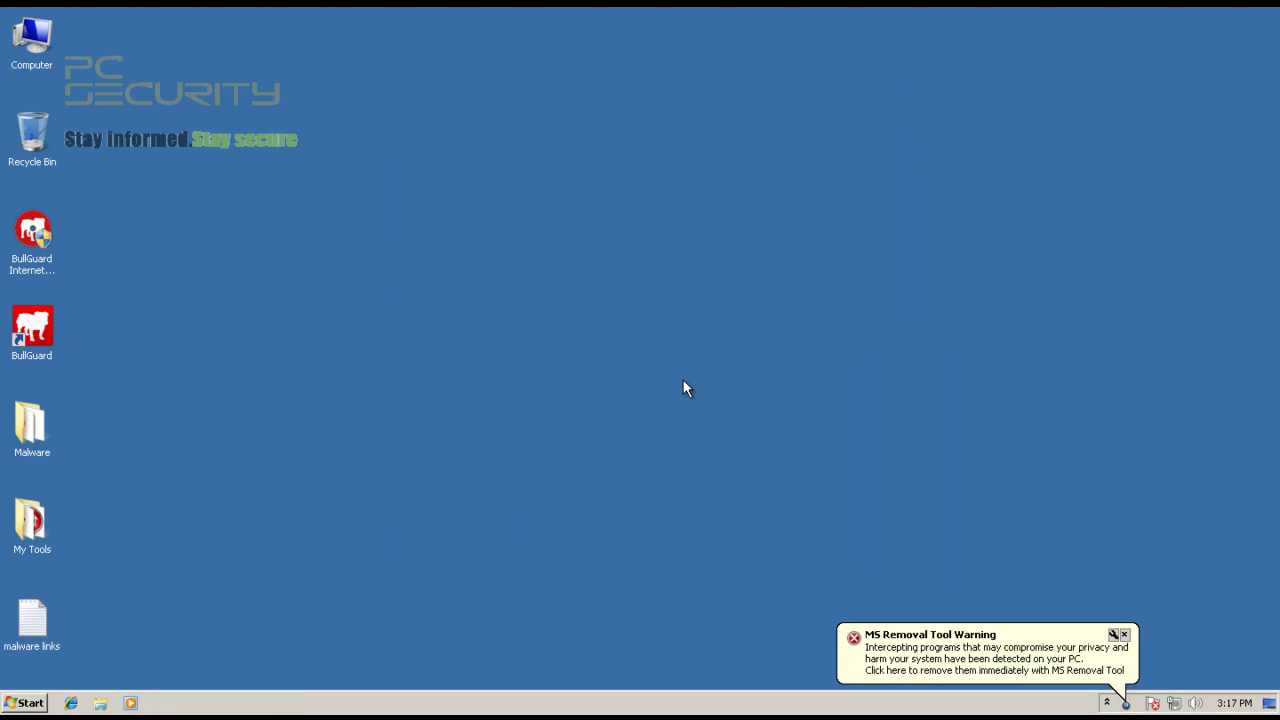